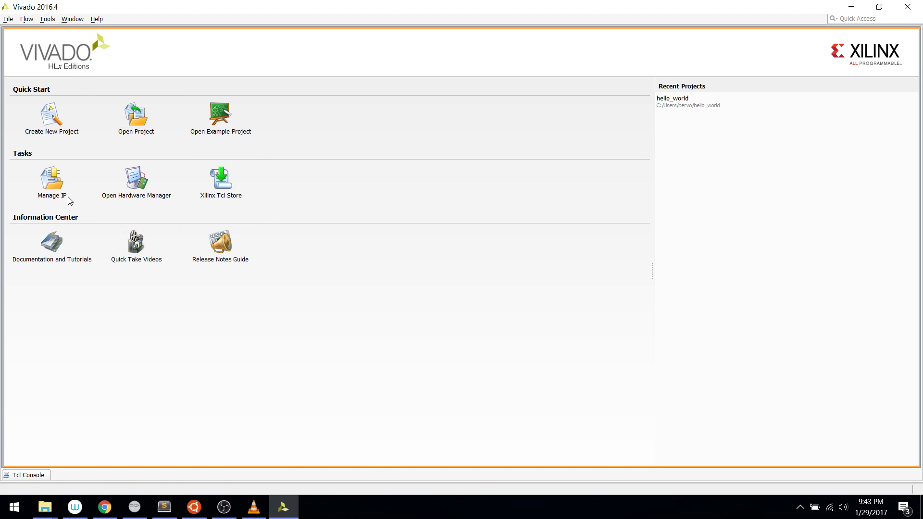
- Start a new project and name it counter, keeping the default location and project subdirectory
click(55, 121)
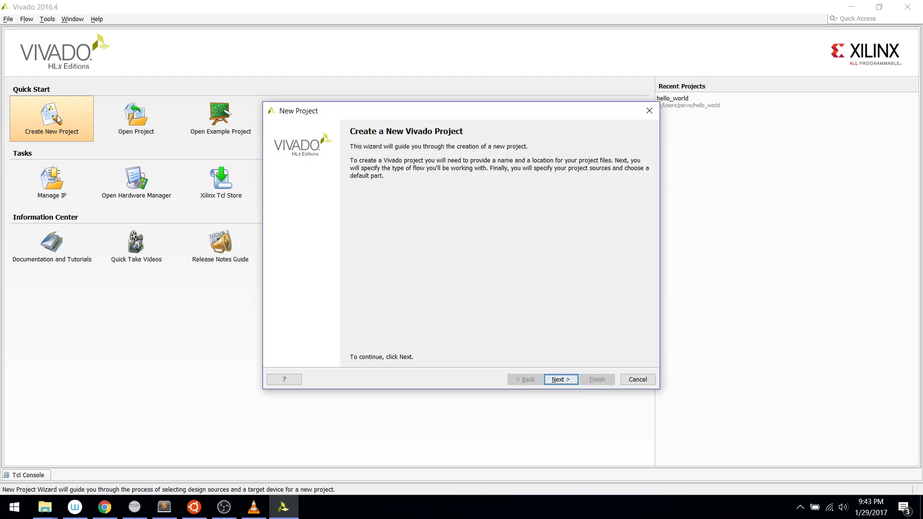
click(548, 380)
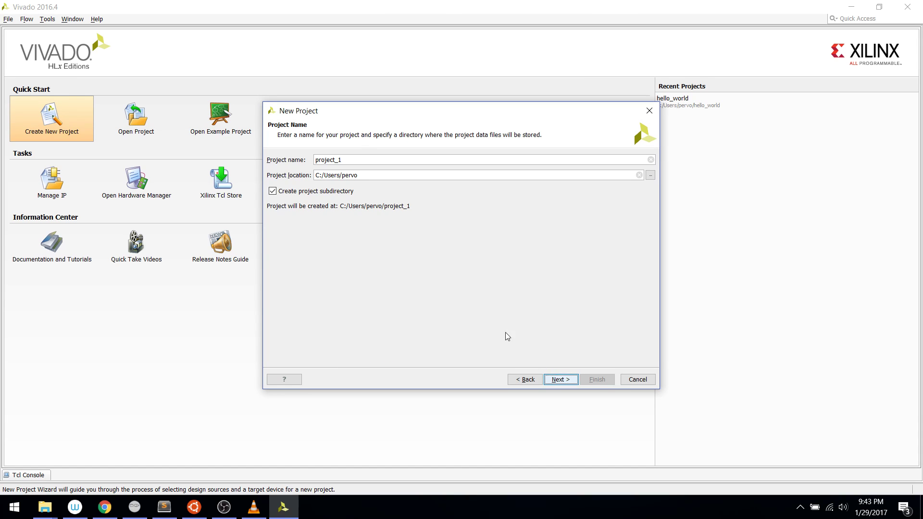
double_click(363, 157)
key(BackSpace)
key(BackSpace)
key(BackSpace)
key(BackSpace)
key(BackSpace)
key(BackSpace)
key(BackSpace)
key(BackSpace)
key(BackSpace)
text(counter)
click(561, 380)
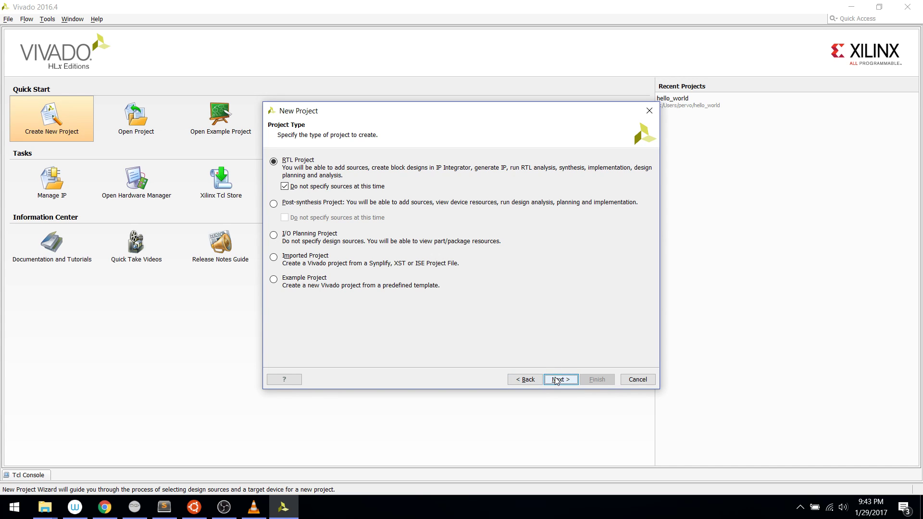
- Create it as an RTL project without sources, filtering parts to the Artix-7 family and choosing xc7a35tftg256-2L as the default part
click(557, 379)
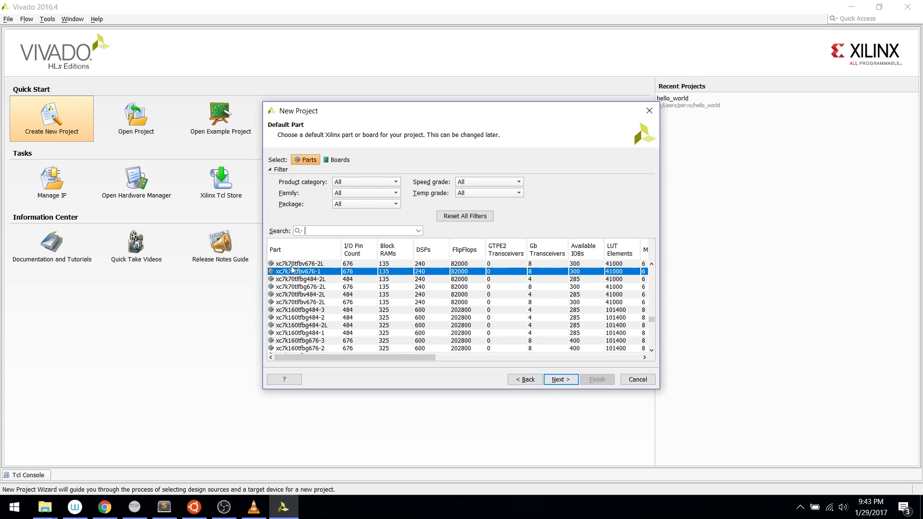
click(356, 192)
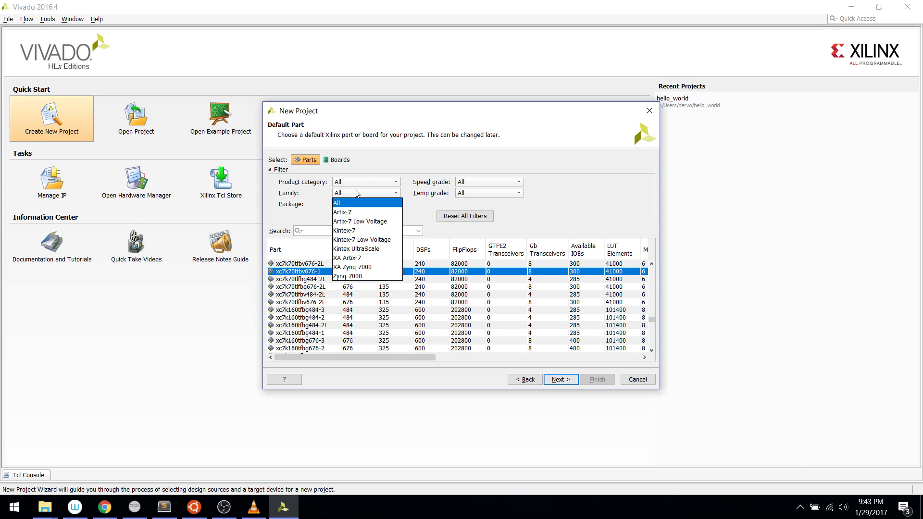
click(358, 213)
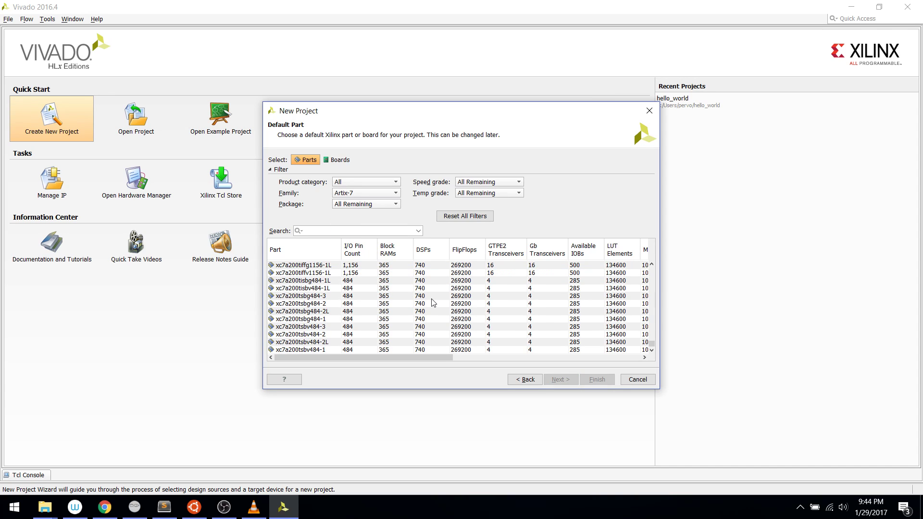
scroll(433, 303, up, 20)
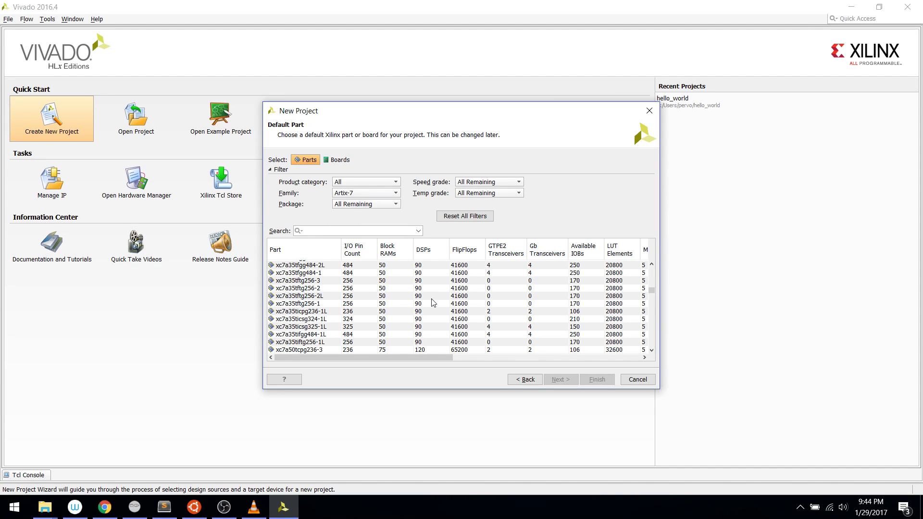
click(432, 296)
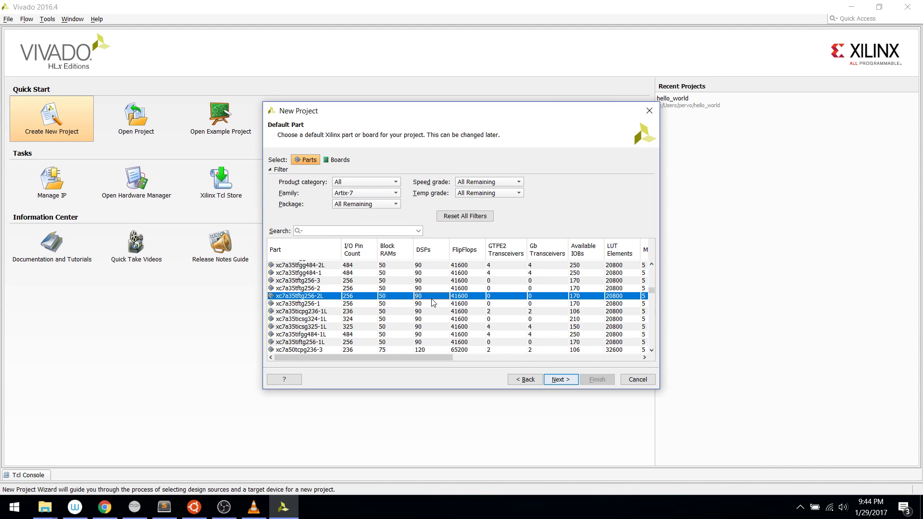
click(560, 380)
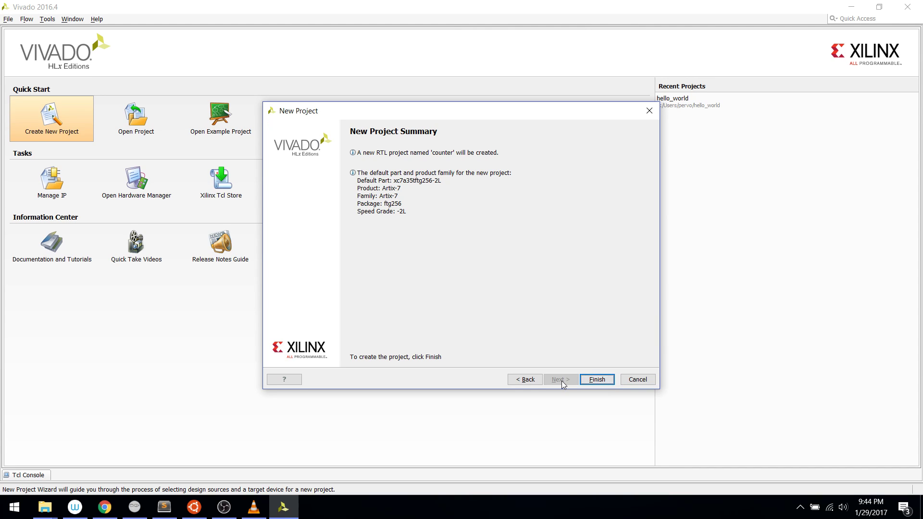
click(595, 380)
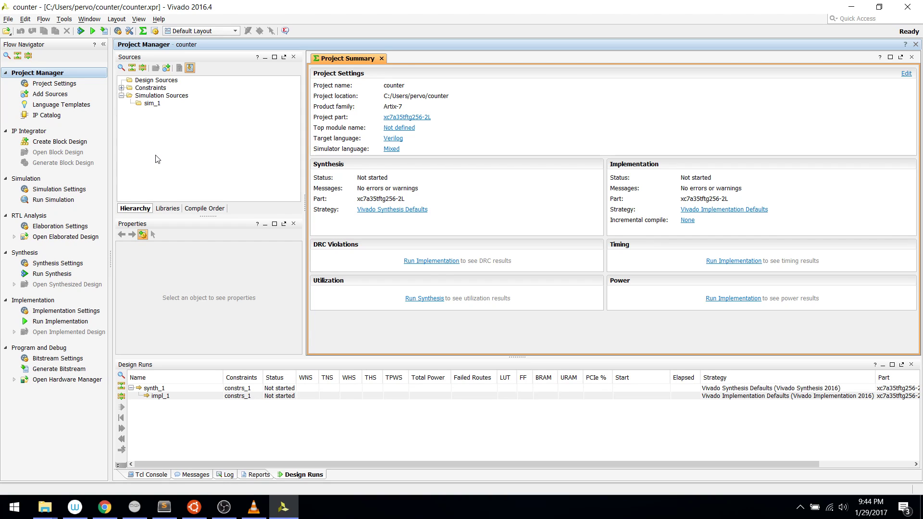
- Create a new SystemVerilog design source file named counter.sv, stored local to the project
right_click(175, 84)
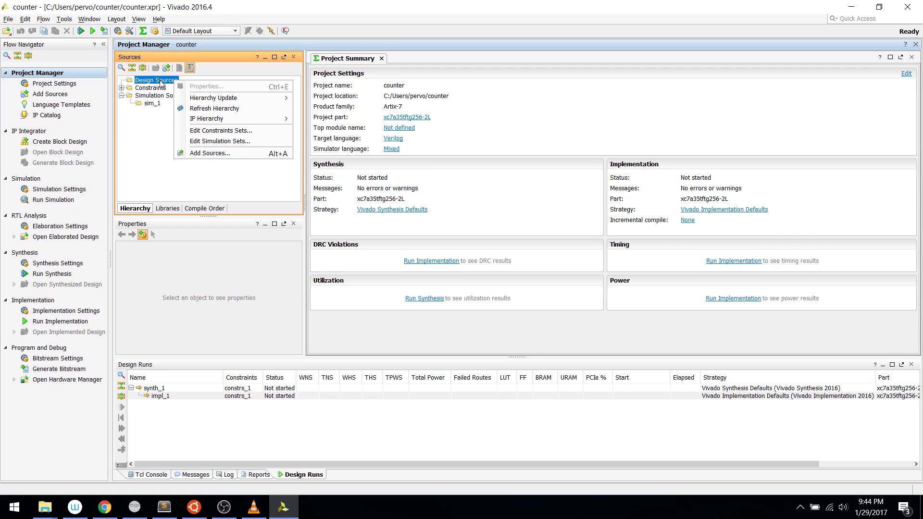
click(161, 84)
right_click(161, 84)
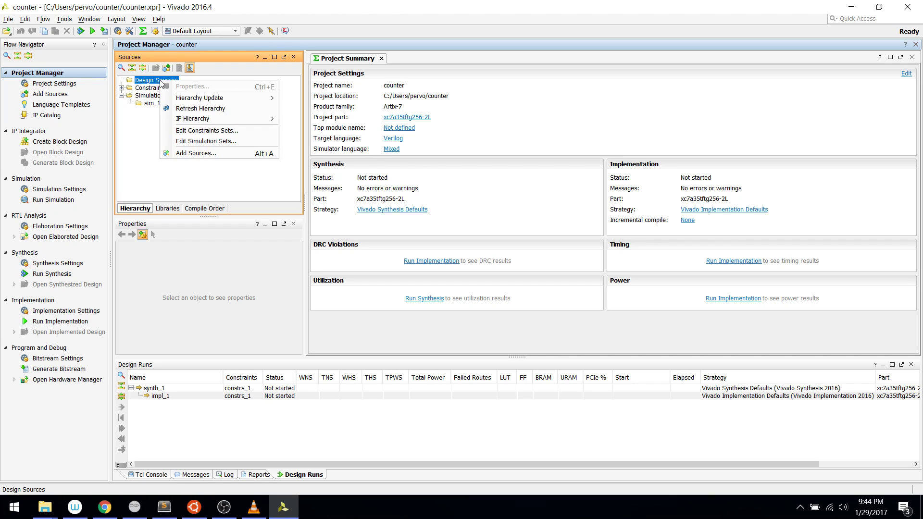
click(148, 84)
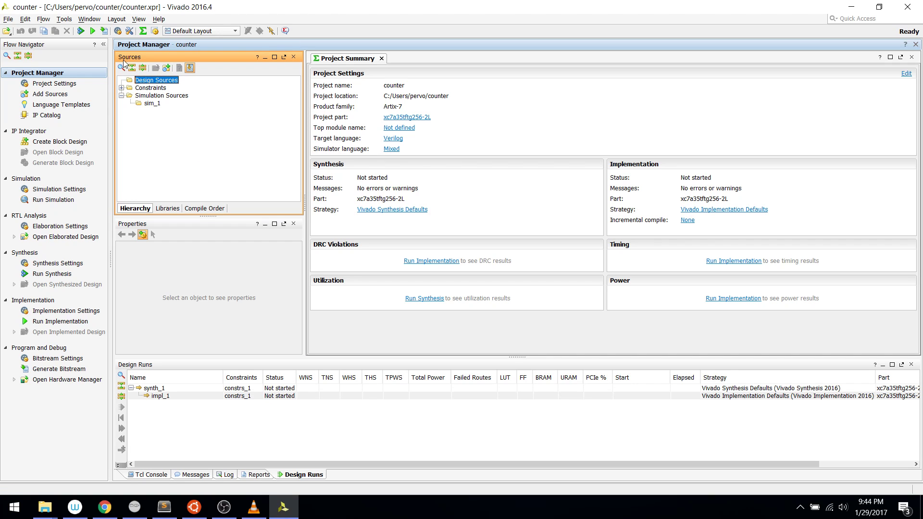
right_click(147, 84)
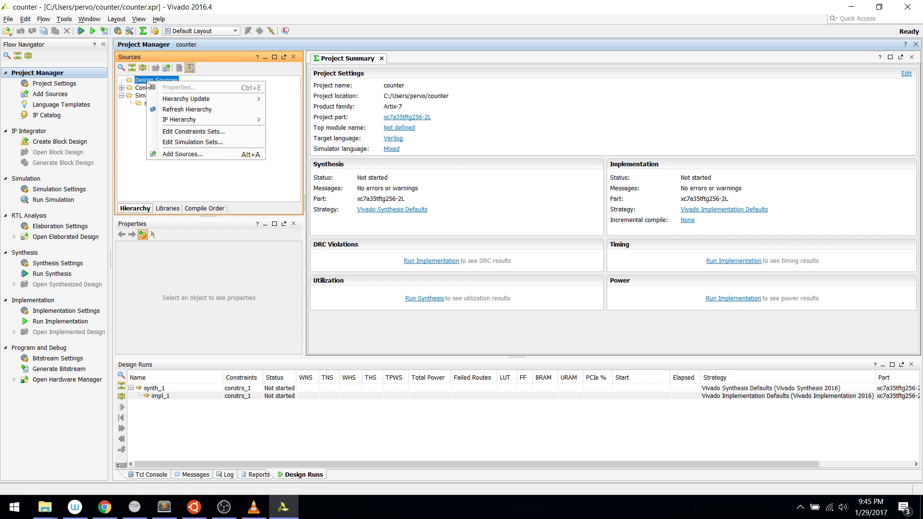
click(208, 154)
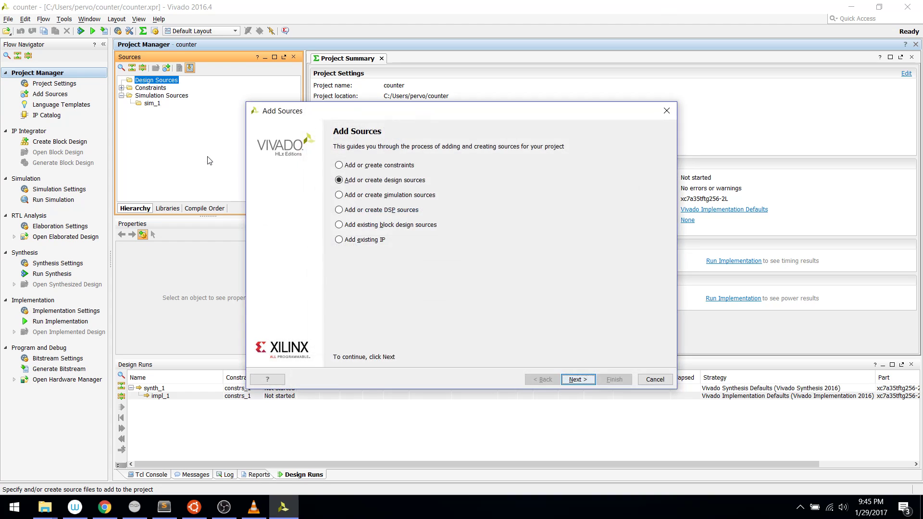
click(577, 379)
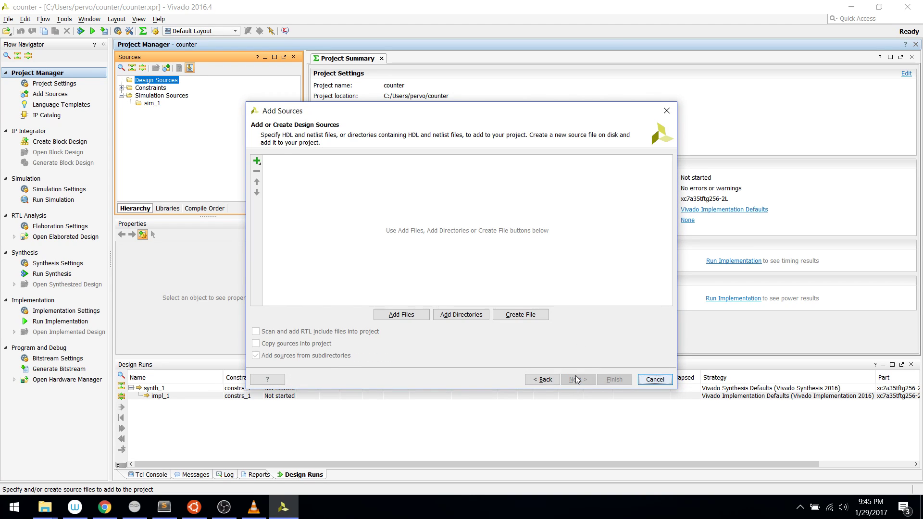
click(523, 314)
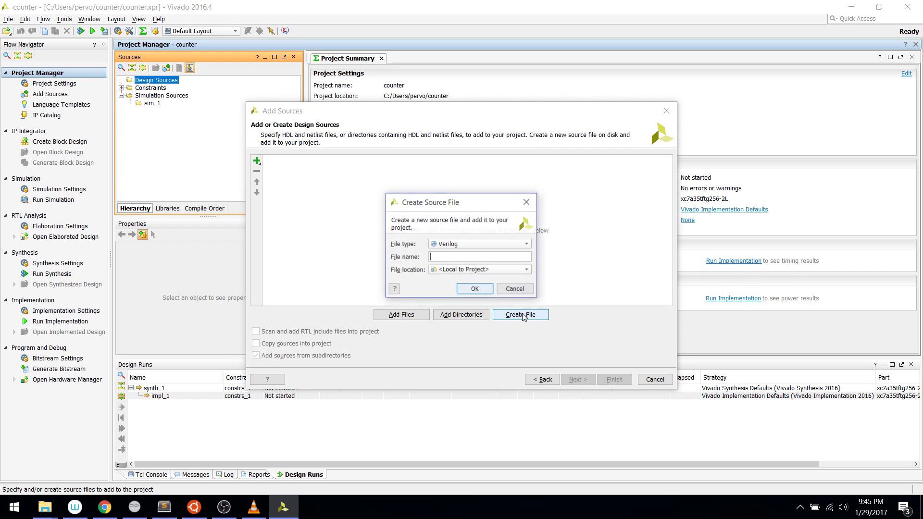
click(478, 244)
click(462, 269)
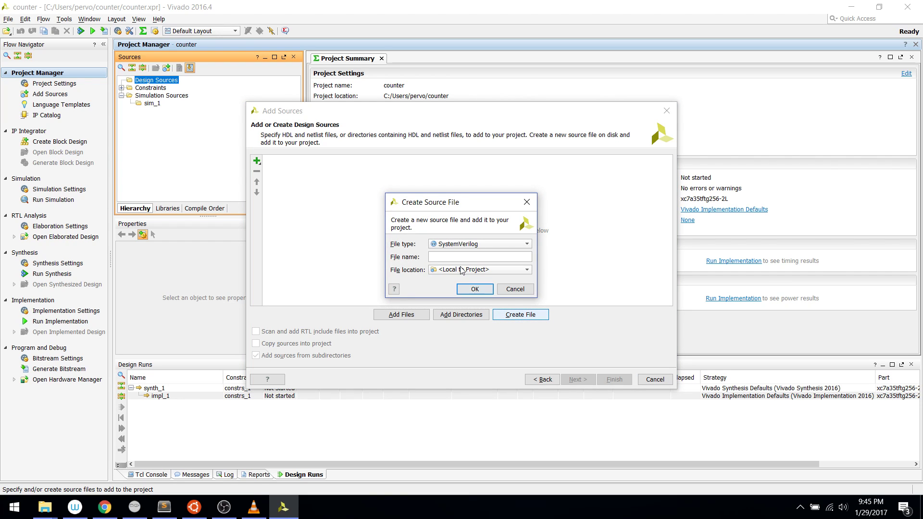
text(counter.sv)
click(474, 289)
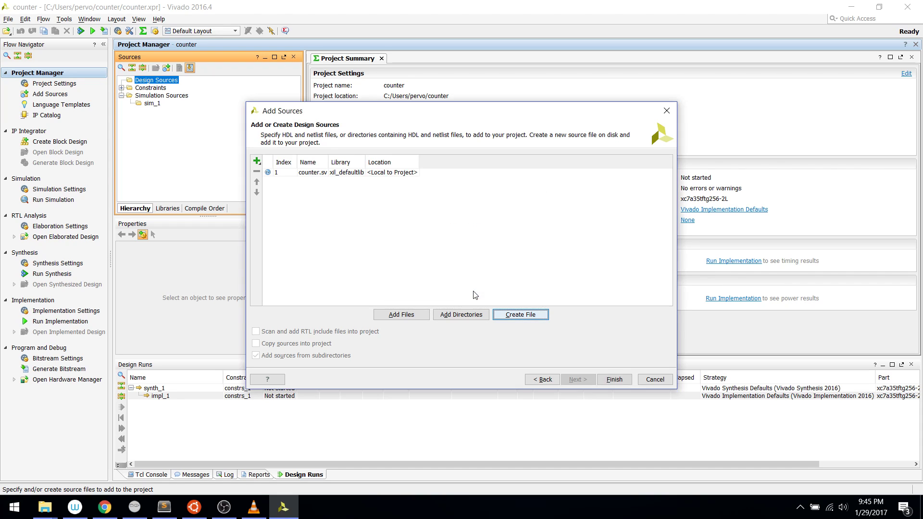
- Finish adding the source and define the module counter without any I/O ports
click(609, 380)
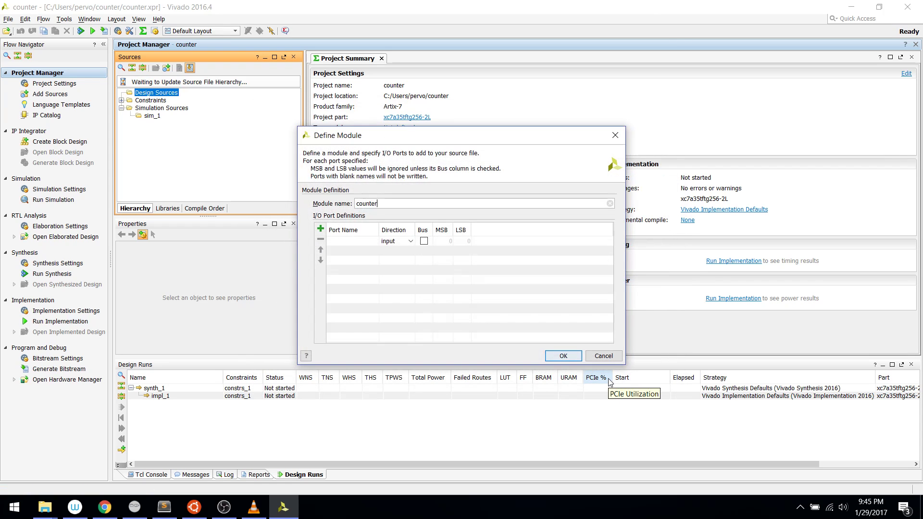
click(557, 358)
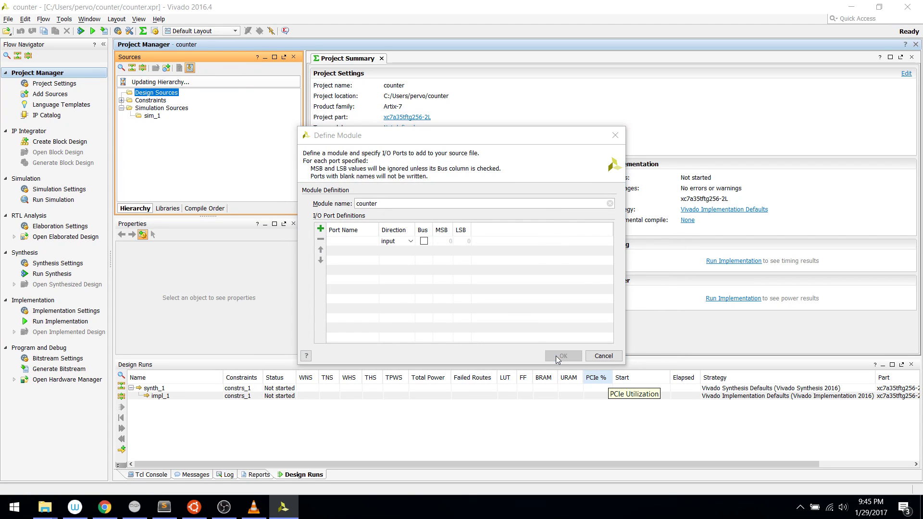
click(440, 272)
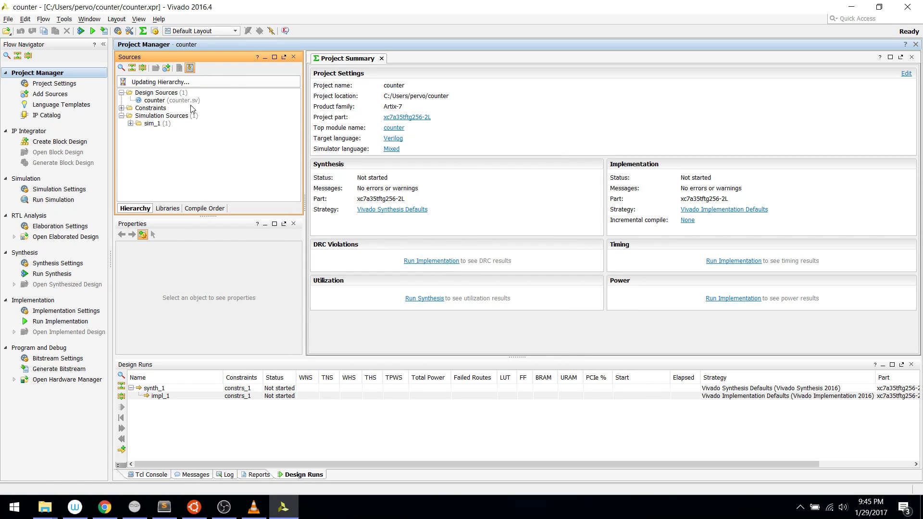
- Open counter.sv from the design sources and replace the header comment block with a blank line below the timescale directive
double_click(185, 103)
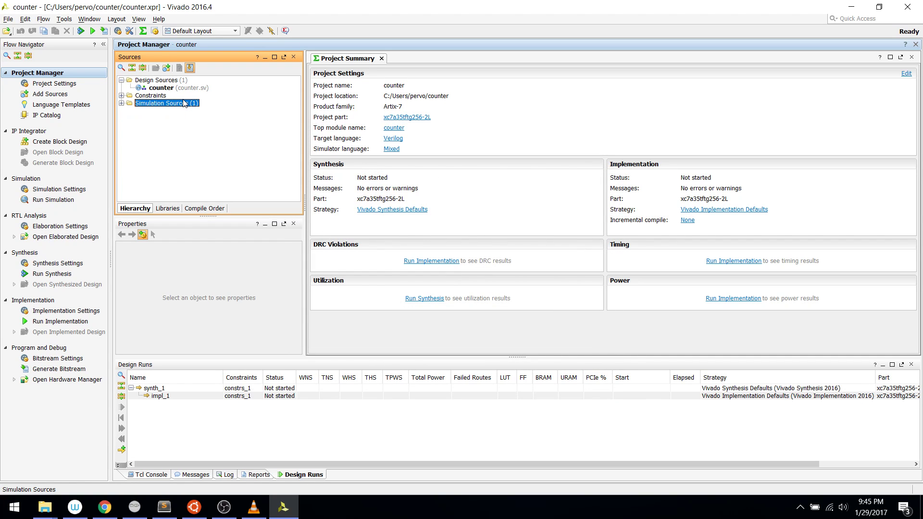
click(180, 89)
double_click(180, 90)
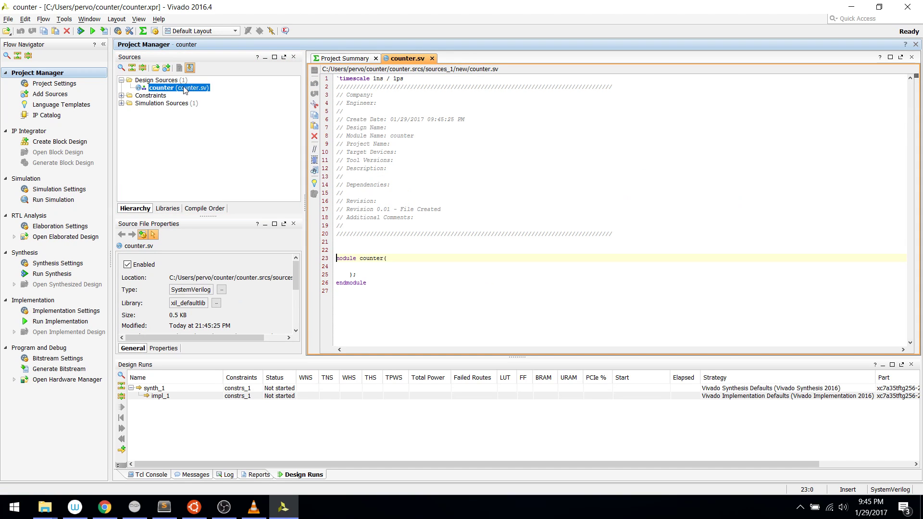
shift+click(336, 86)
key(Delete)
key(Return)
key(Down)
key(Down)
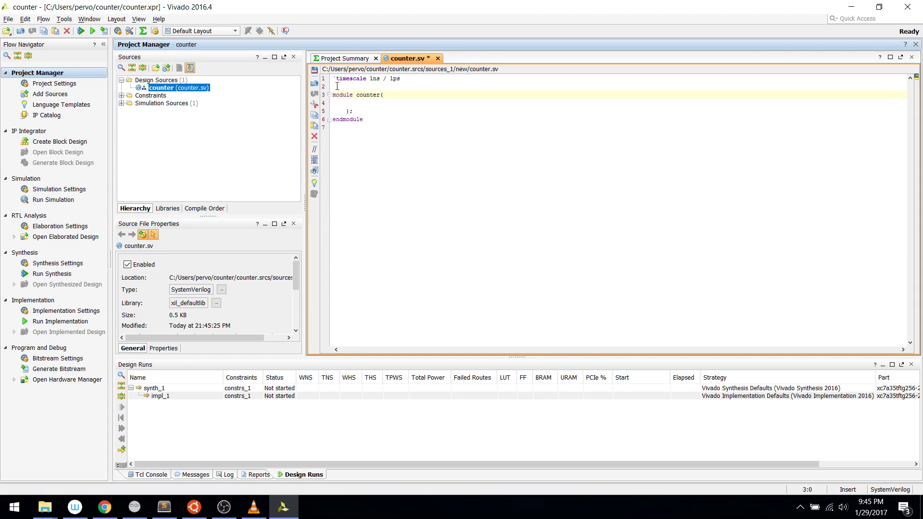
- Remove the line breaks inside the empty port list so the counter module declaration sits on one line
key(Up)
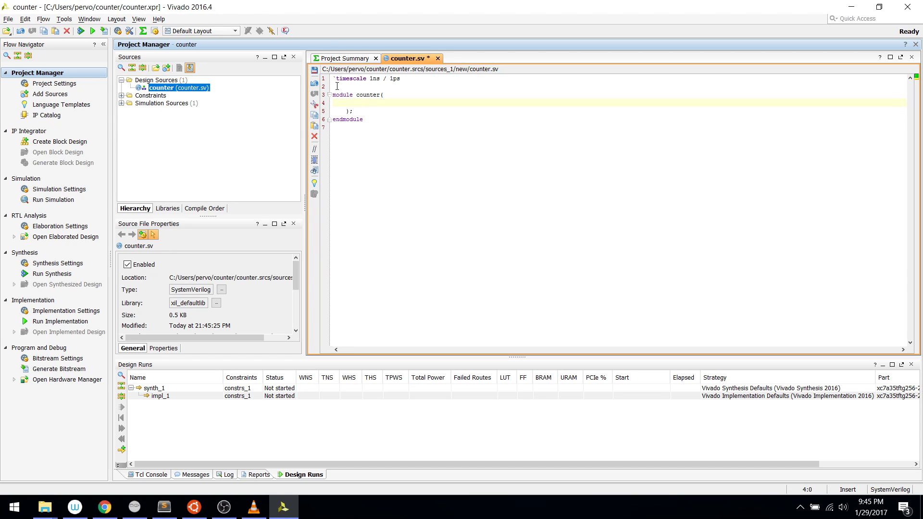
key(Up)
key(Right)
key(Right)
key(Right)
key(Right)
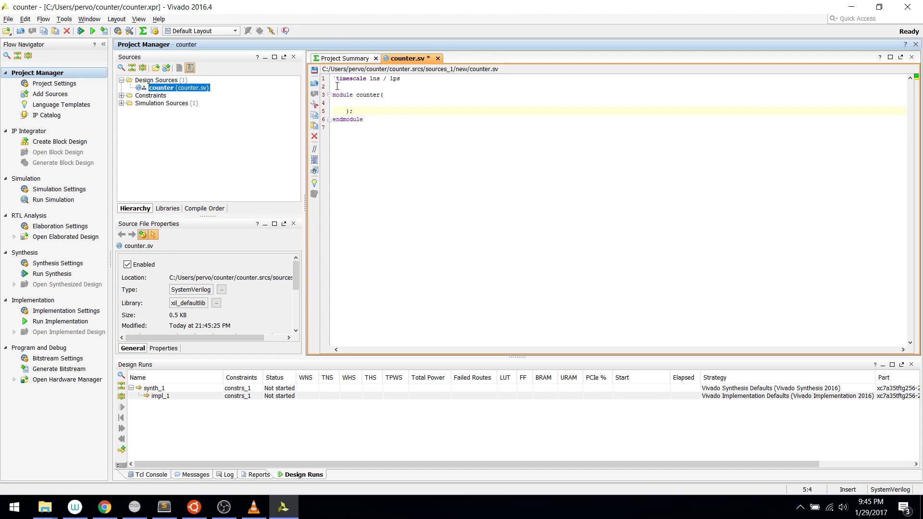
key(shift+Up)
key(shift+Up)
key(shift+End)
key(Delete)
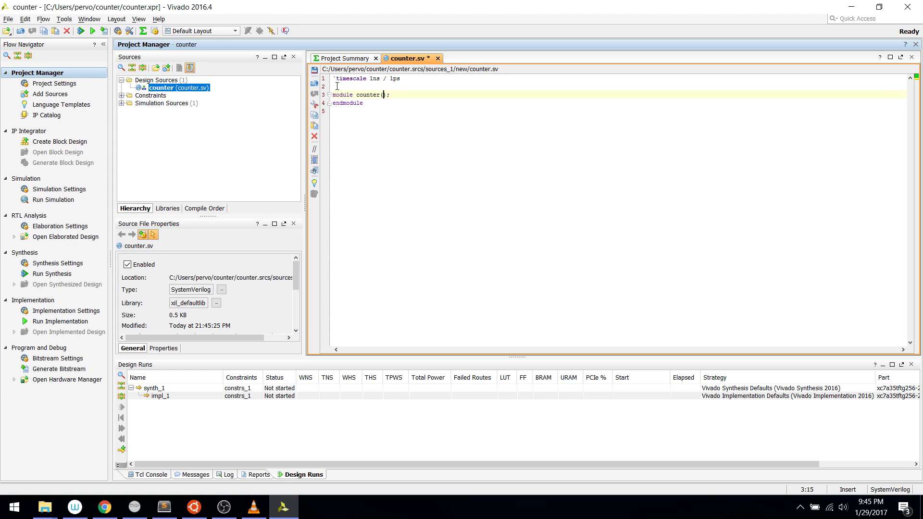
- Add the ports "input clk, input rst" to the counter module and insert blank lines below the declaration
text(input clk, input rst)
key(End)
key(Return)
key(Return)
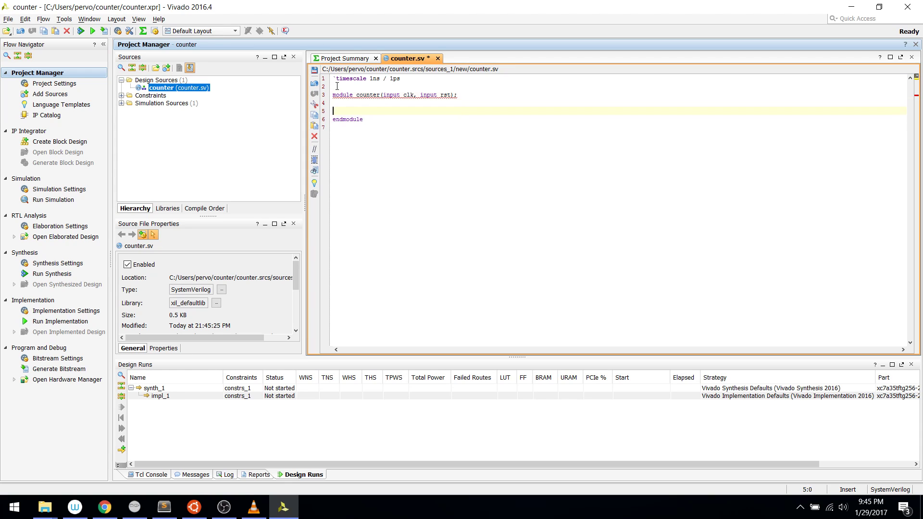
- Declare the 8-bit signals in the module body with "logic[7:0] count, count_next;"
key(Up)
key(Return)
key(Tab)
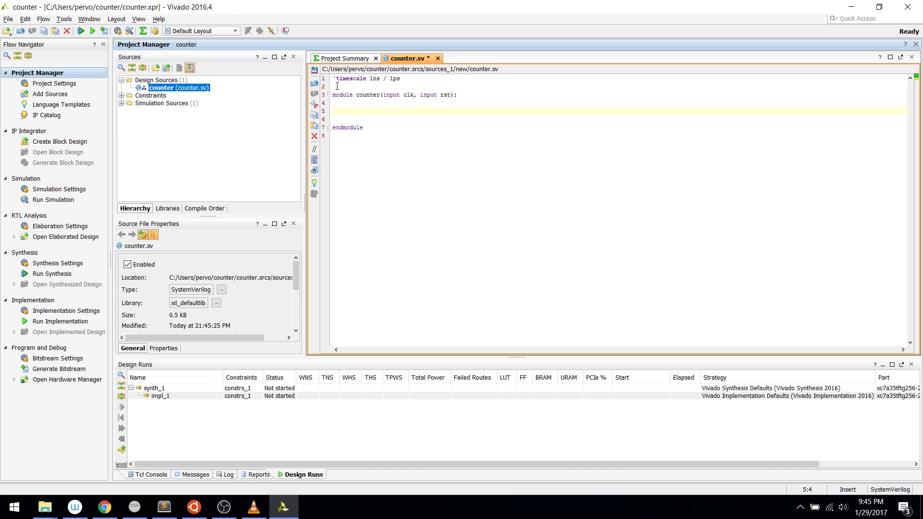
text(logic[7:0] count, count_next;)
key(Return)
key(Return)
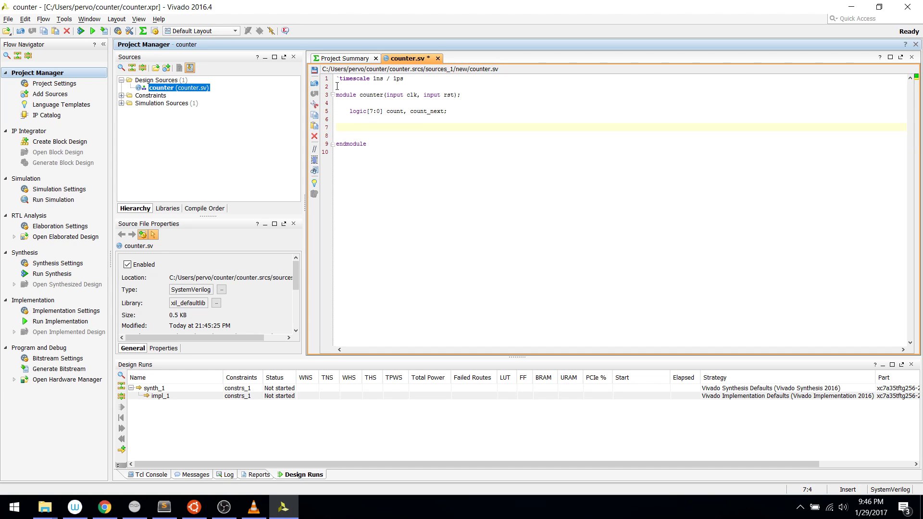
- Add the next-value logic "assign count_next = count + 1;" below the signal declaration
text(assign count_next = count + 1;)
key(Return)
key(Return)
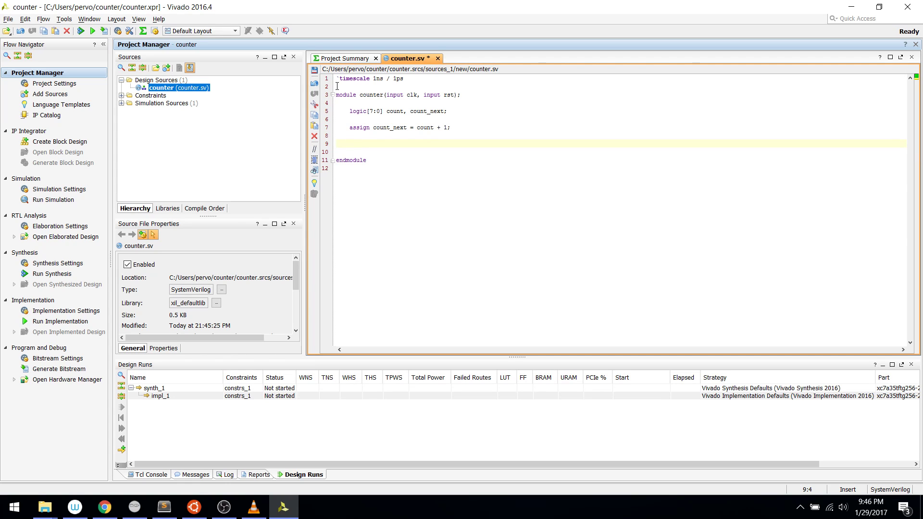
- Add an empty clocked block "always_ff @(posedge clk) begin ... end" below the assignment
text(always_ff @(posedge clk) begin)
key(Return)
text(end)
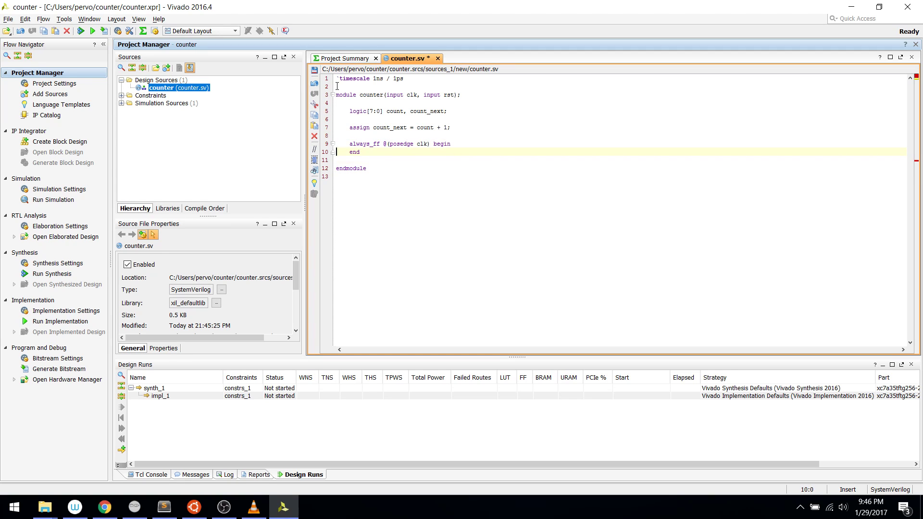
- Write the reset condition "if (rst) count <= 0;" inside the always_ff block
key(Up)
key(End)
key(Return)
text(if (rst))
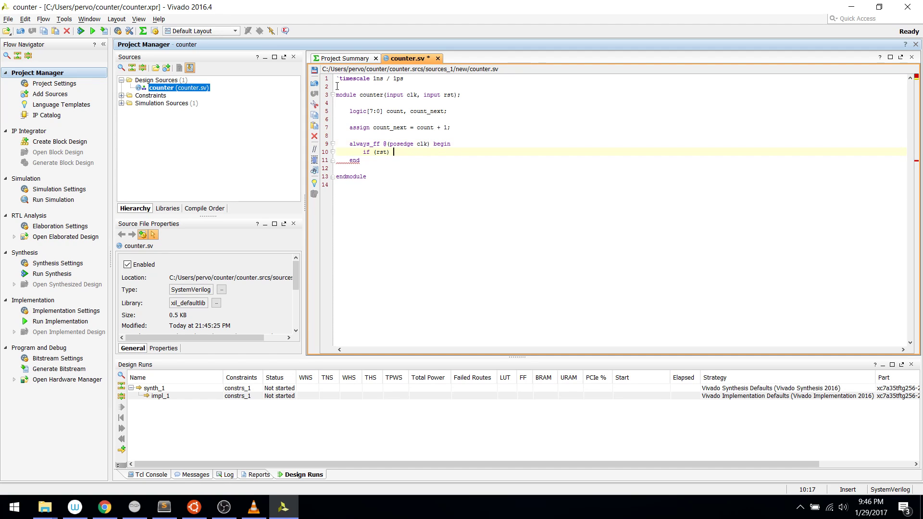
text(count <= 0;)
key(Return)
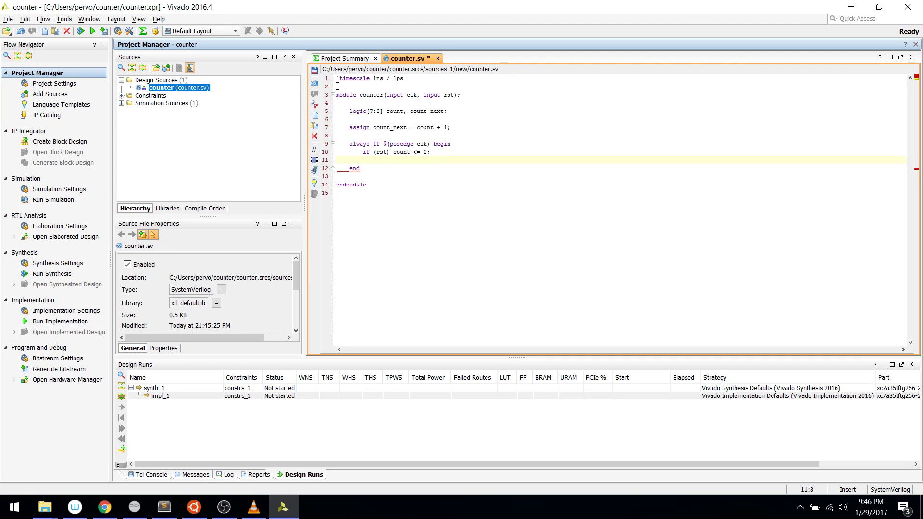
- Complete the always_ff block with "else count <= count_next;", tidy the blank lines around endmodule, and save the file
text(else count <= count_next;)
key(Down)
key(Down)
key(shift+Down)
key(BackSpace)
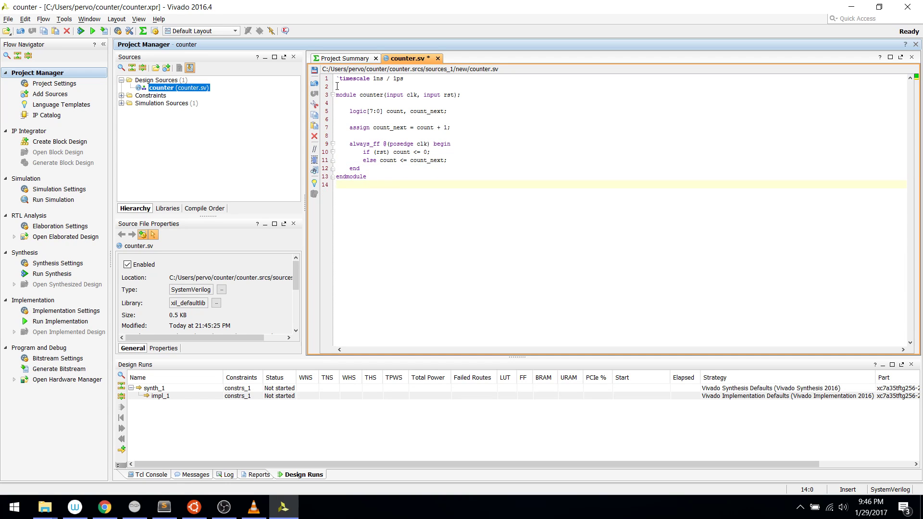
key(Return)
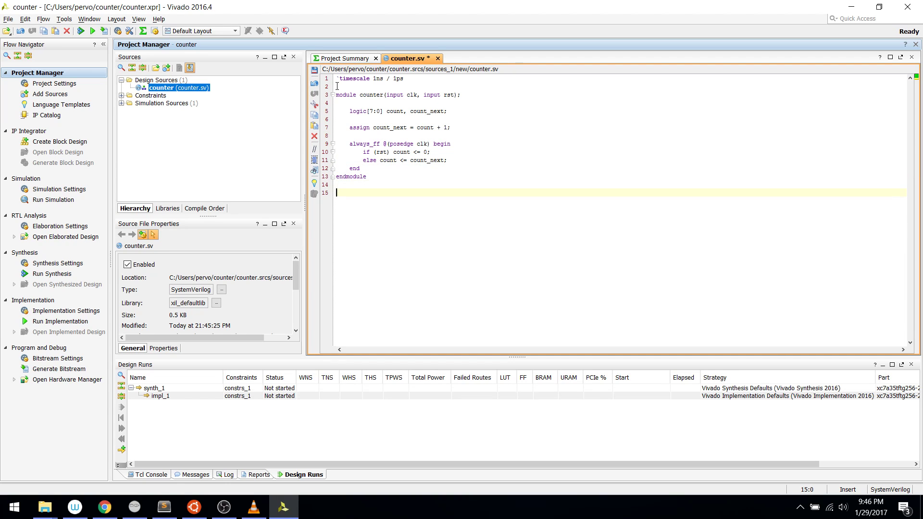
key(ctrl+s)
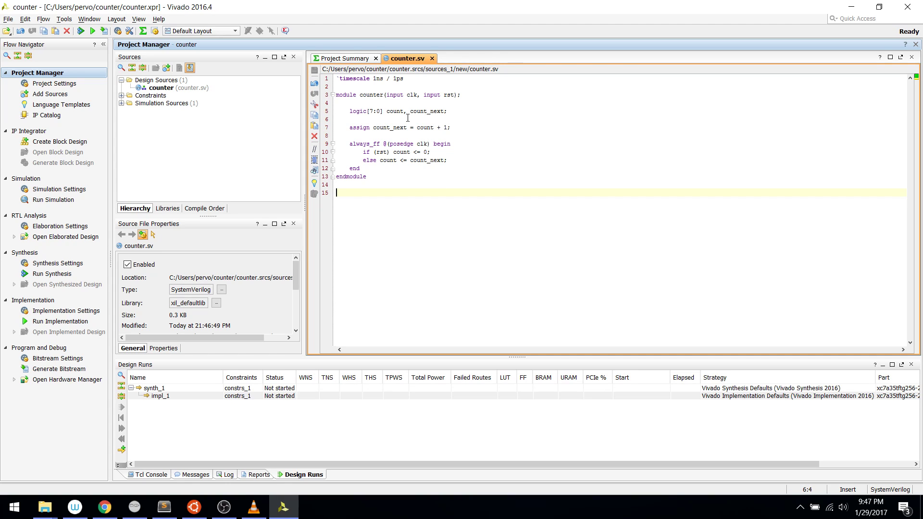
- Remove the blank line above the logic declaration in the counter module and save the file
key(BackSpace)
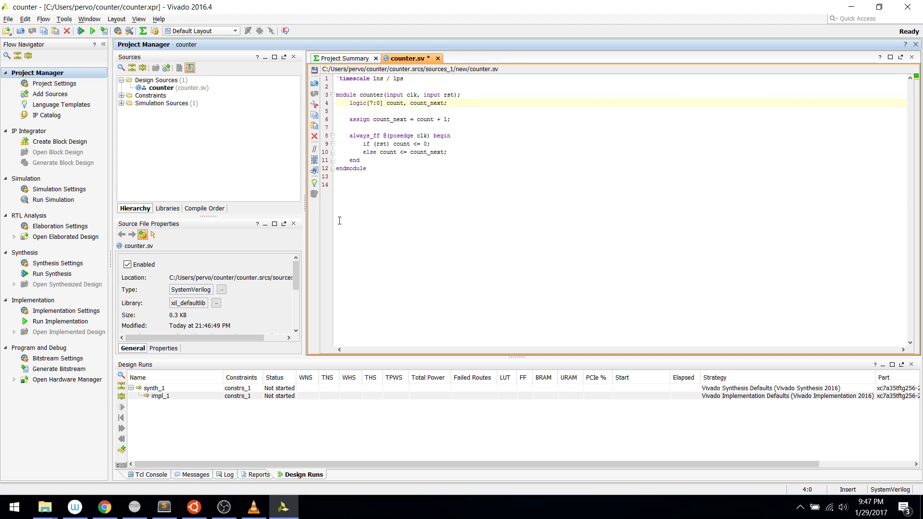
click(450, 232)
key(ctrl+s)
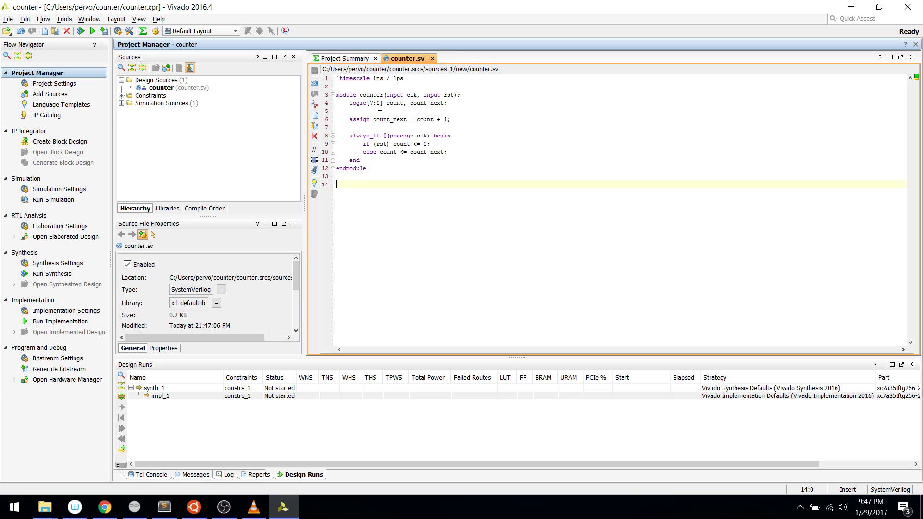
- Add a second module below counter, declared as "module main(input clk, input rst);" and closed with endmodule
click(414, 95)
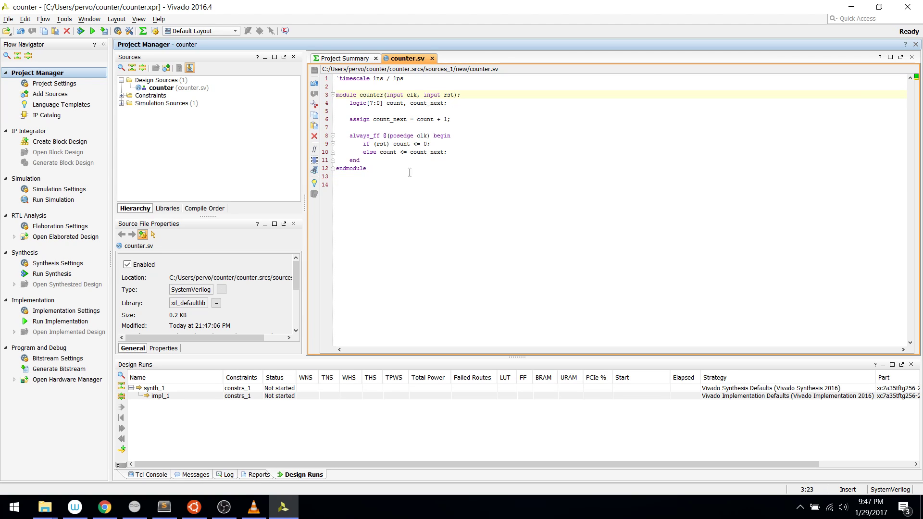
click(404, 244)
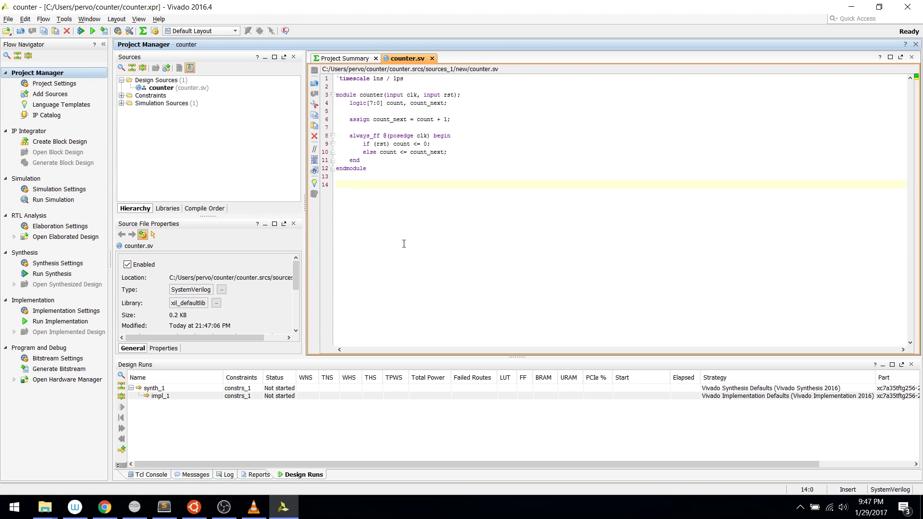
text(module main(input clk, inp)
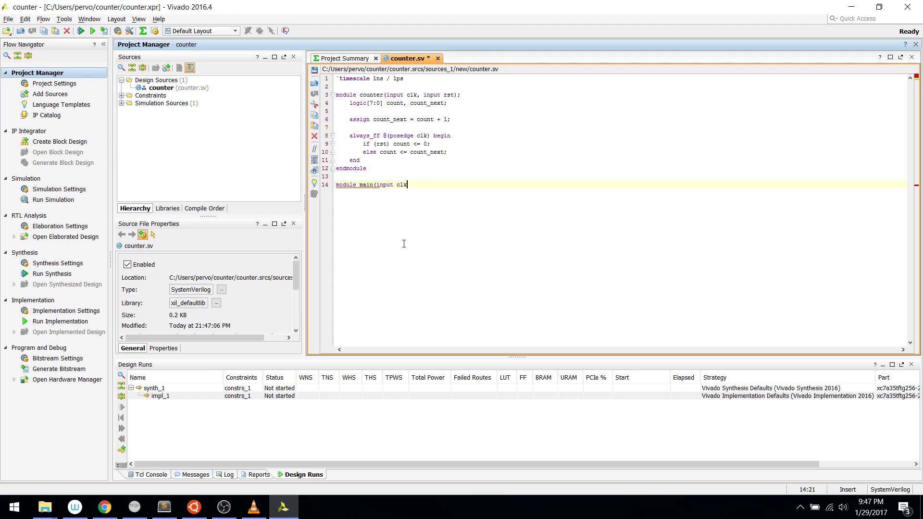
text(ut rst);)
key(Return)
text(endmodule)
key(Up)
key(End)
key(Return)
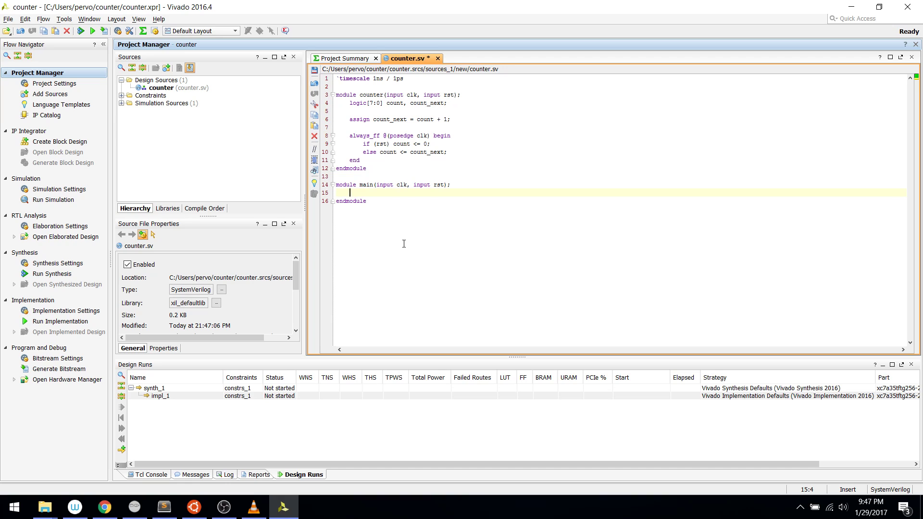
- Instantiate the counter inside main with "counter counter_inst(clk, rst);" and save the file
text(counter counter_inst(clk, rst);)
key(Return)
key(BackSpace)
key(BackSpace)
key(BackSpace)
key(Down)
key(Return)
key(ctrl+s)
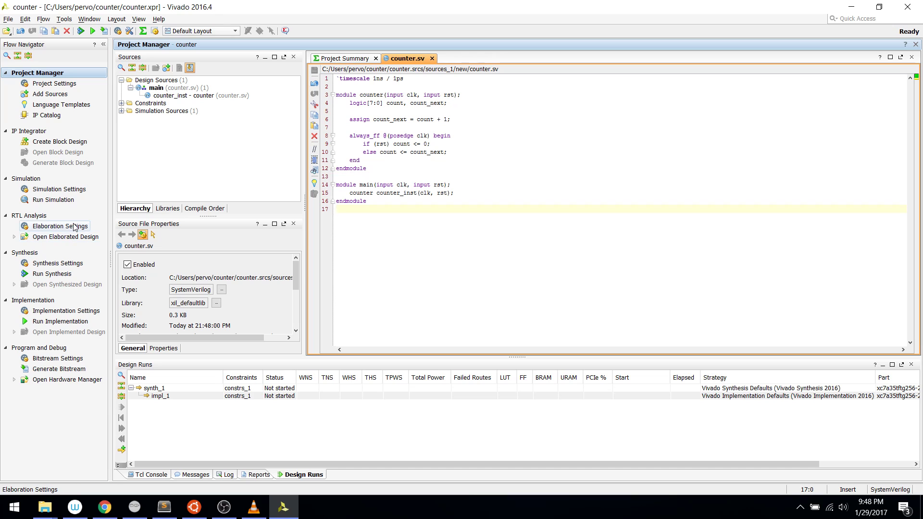
- Open the elaborated design for RTL analysis, accepting the elaboration notice and choosing not to show it again
click(69, 238)
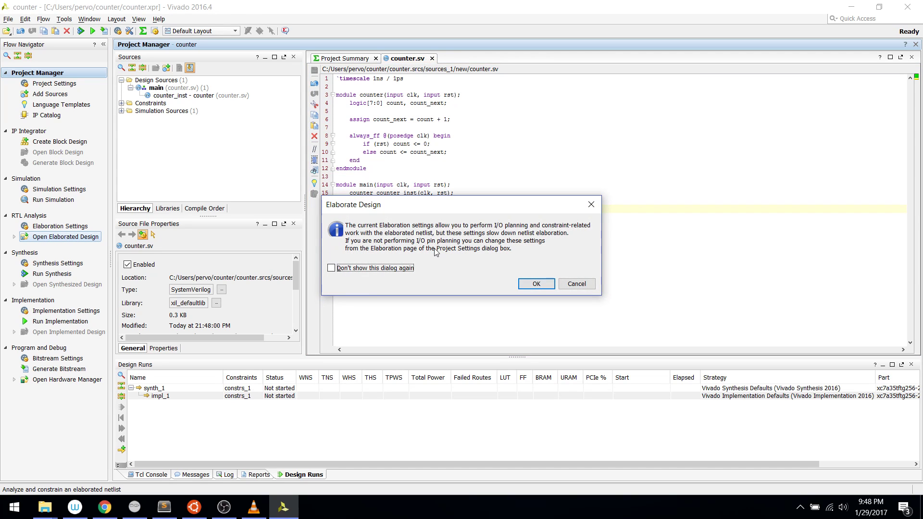
click(380, 268)
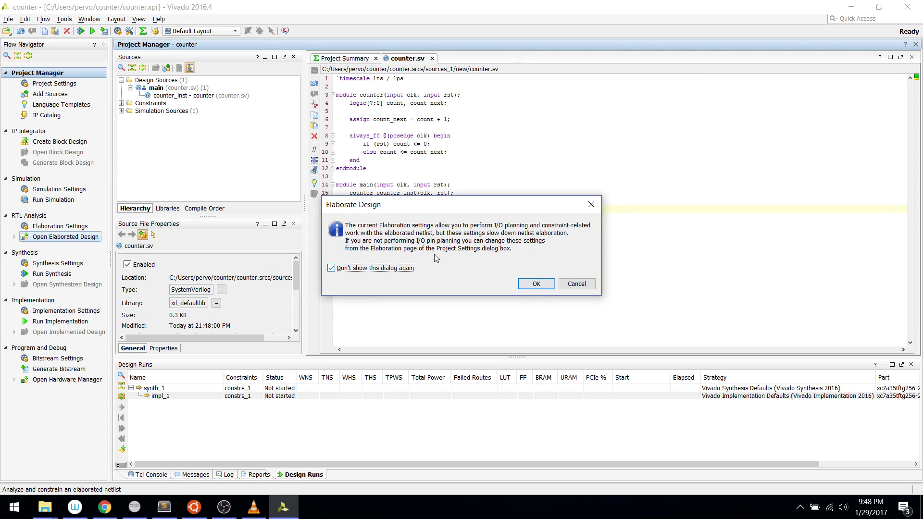
click(530, 287)
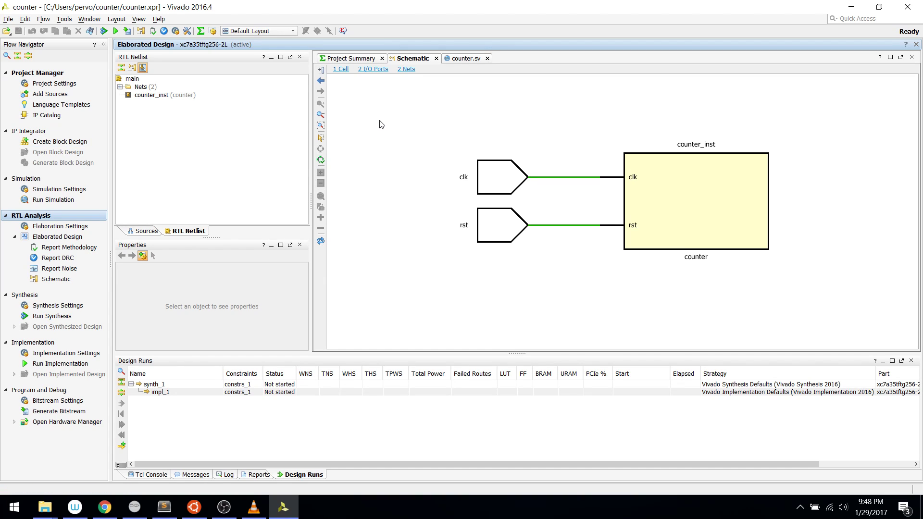
- Examine the clk and rst nets and the counter_inst cell of the RTL netlist in the schematic
click(120, 87)
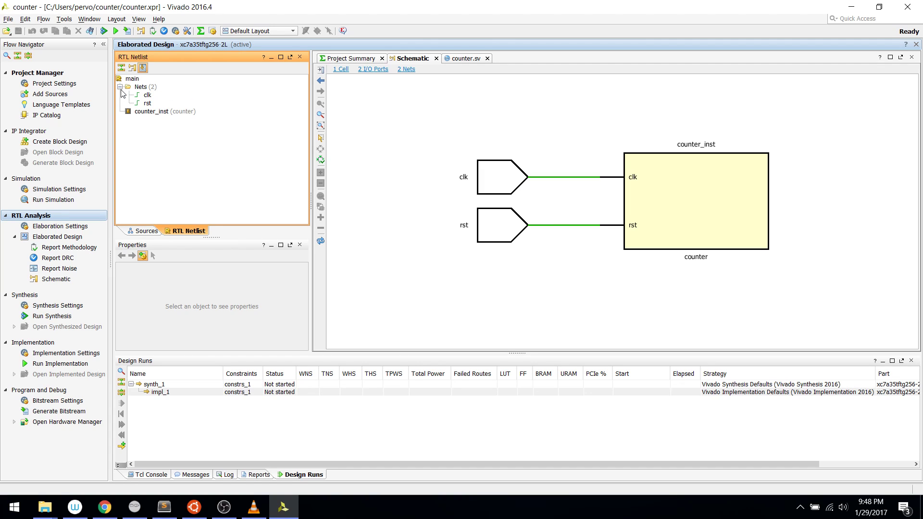
click(142, 112)
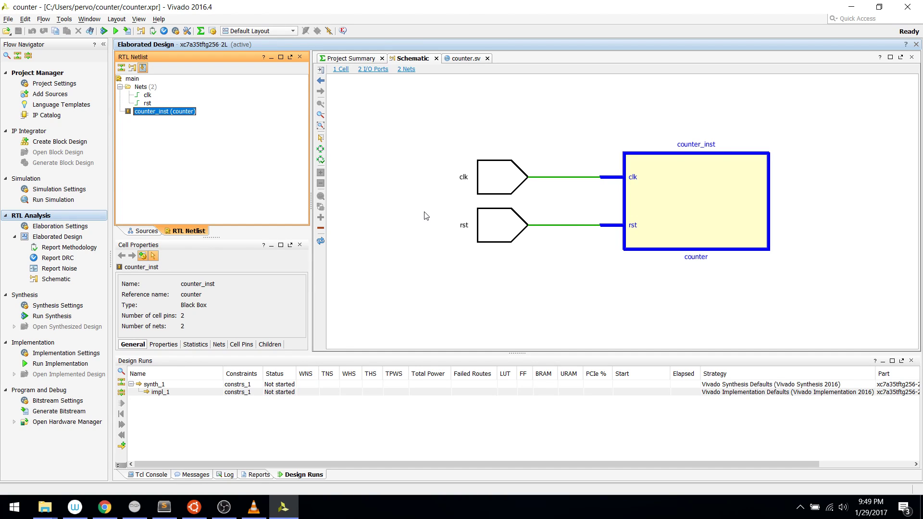
click(146, 98)
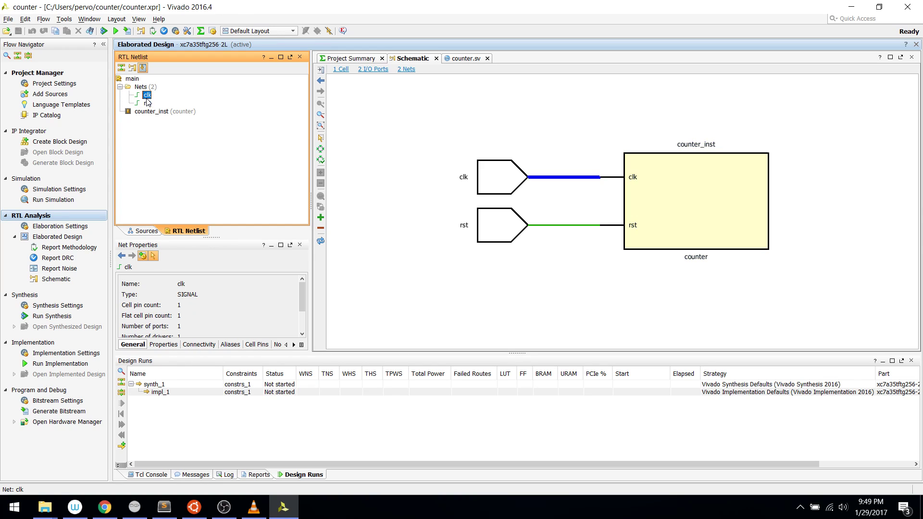
click(147, 103)
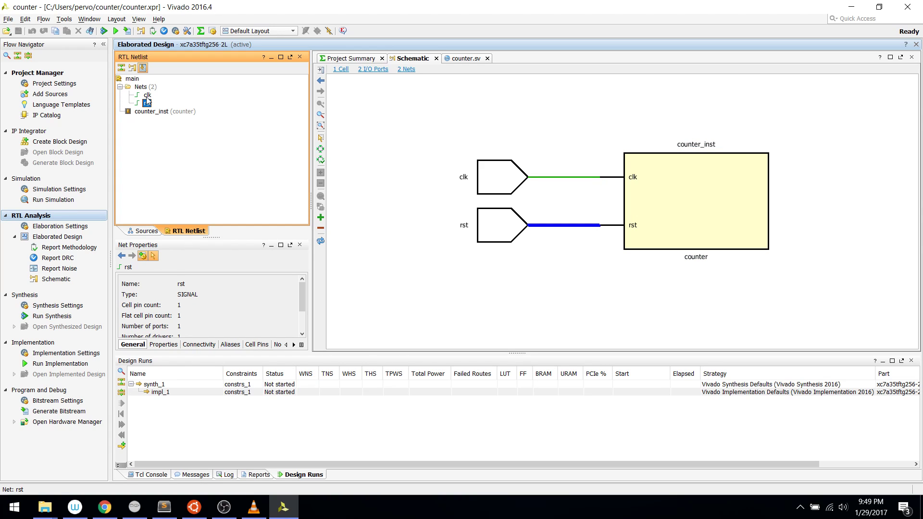
click(147, 95)
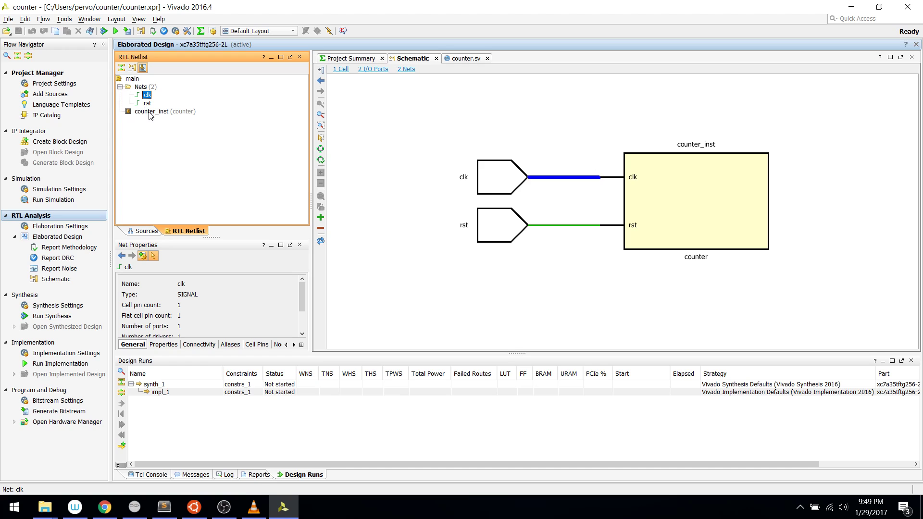
click(154, 112)
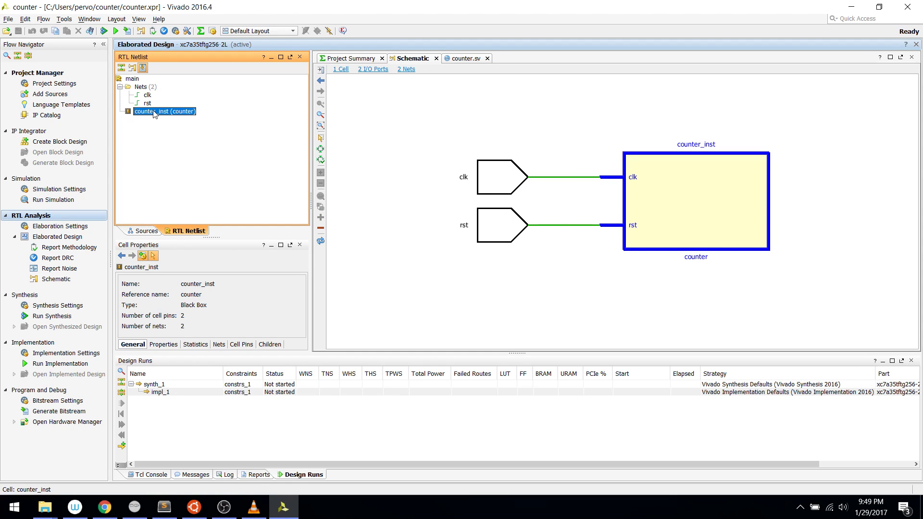
click(695, 196)
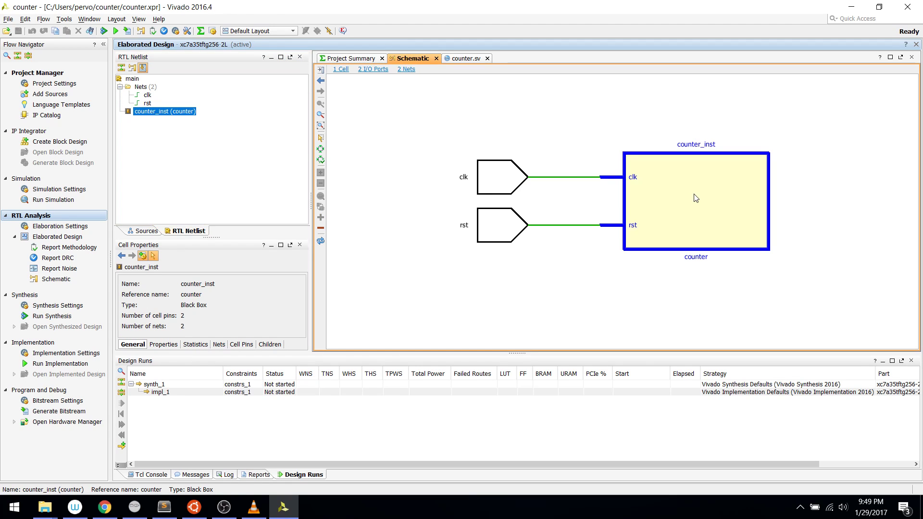
click(573, 123)
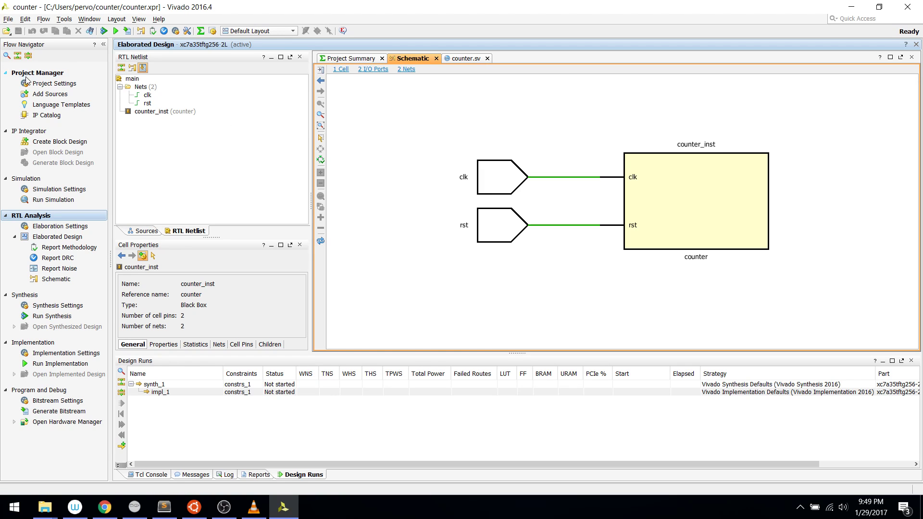
- Return to the counter.sv source code and place the cursor inside the counter module
click(459, 59)
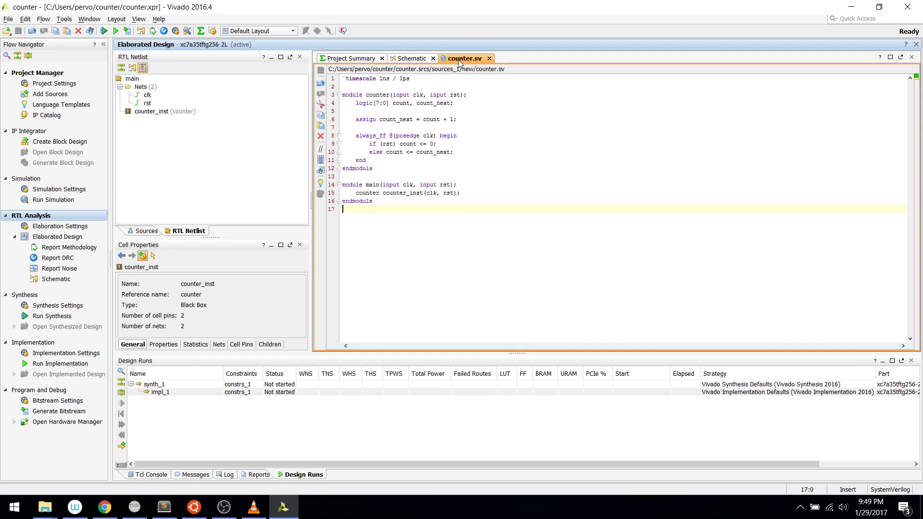
click(403, 184)
click(415, 174)
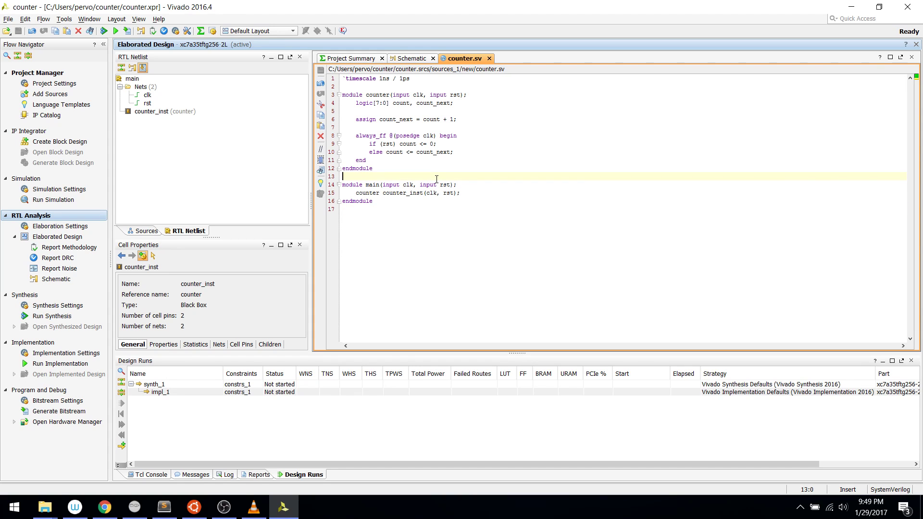
click(492, 84)
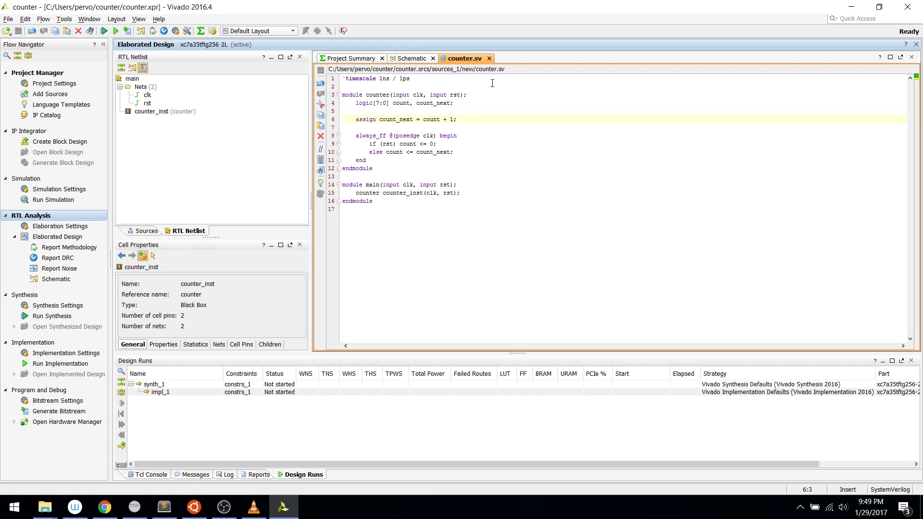
key(Down)
key(Down)
key(Down)
key(Down)
key(Down)
key(Down)
key(Down)
key(Down)
key(Up)
key(Up)
key(Up)
key(Up)
key(Up)
key(Up)
key(Up)
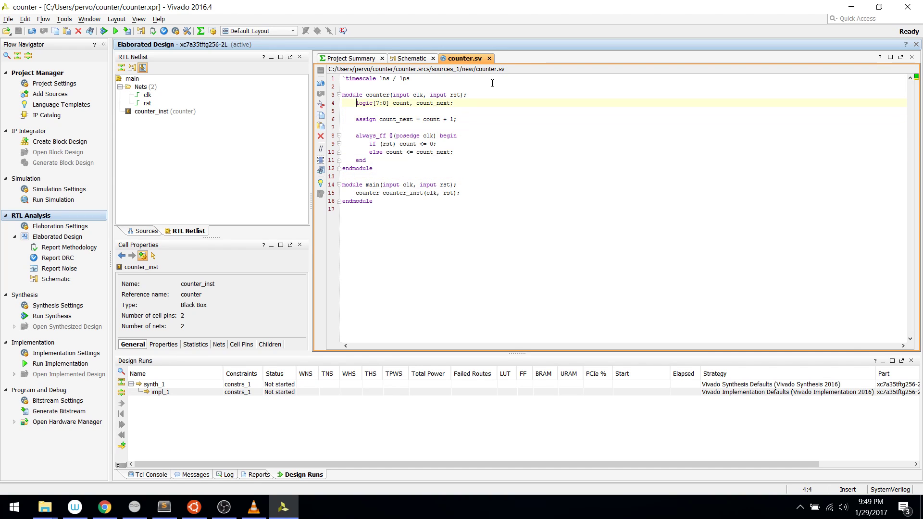
key(Down)
key(Down)
key(Down)
key(Down)
key(Down)
key(Down)
key(Down)
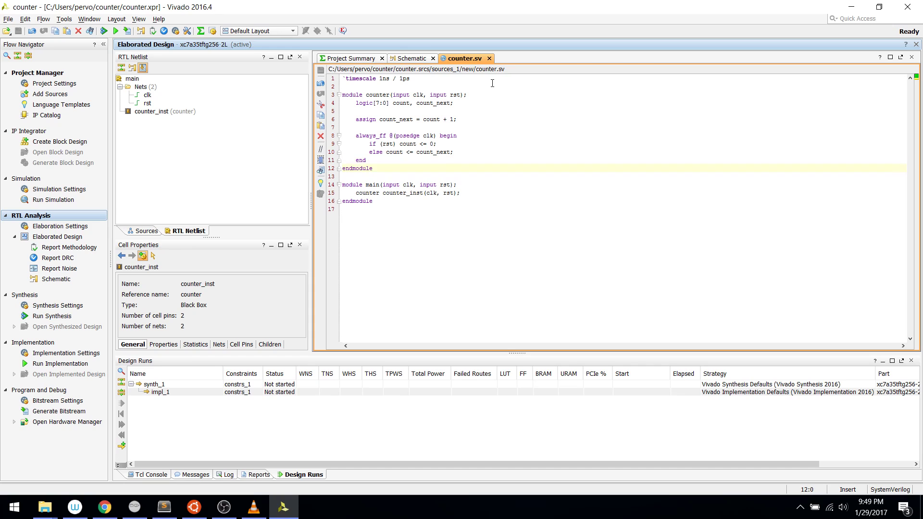
key(Up)
key(Up)
key(Up)
key(Up)
key(Up)
key(Up)
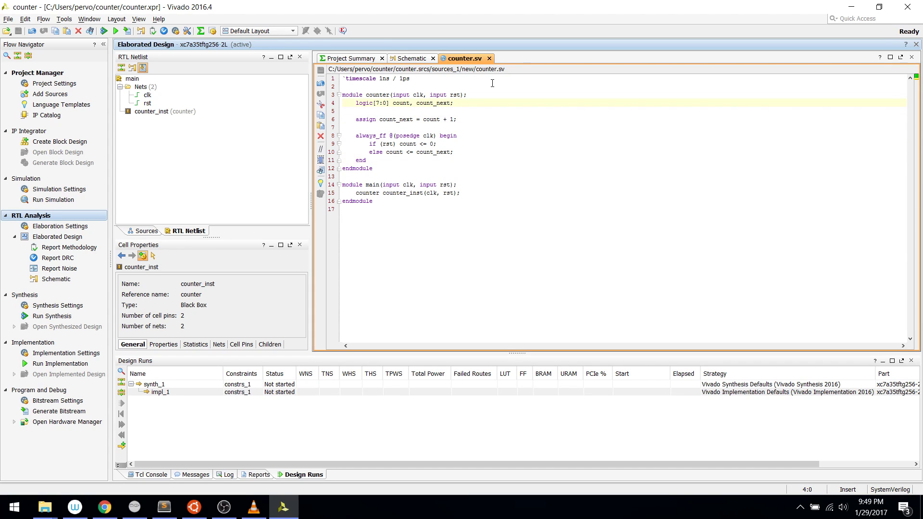
key(Down)
key(Down)
key(Down)
key(Down)
key(Down)
key(Down)
key(Down)
key(Down)
key(Down)
key(Up)
key(Up)
key(Up)
key(Up)
key(Up)
key(Up)
key(Up)
key(Up)
key(Up)
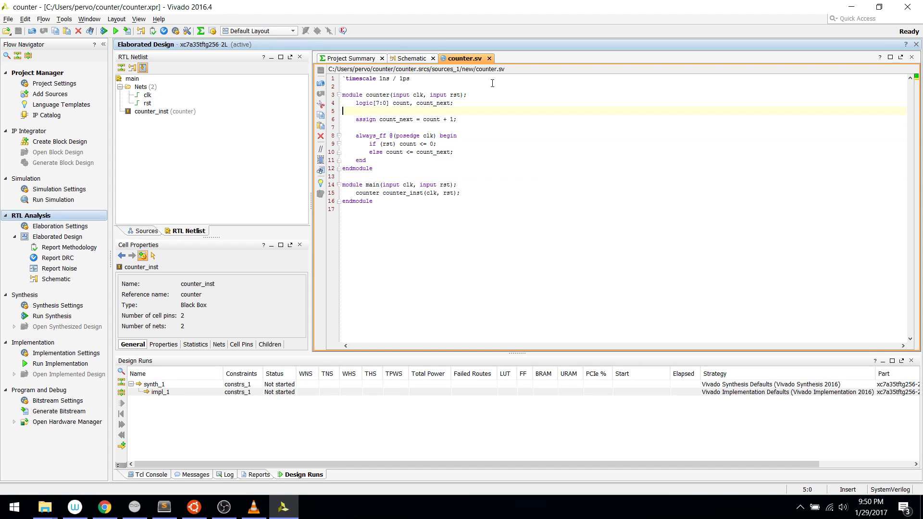
key(Down)
key(Down)
key(Down)
key(Down)
key(Down)
key(Down)
key(Down)
key(Down)
key(Down)
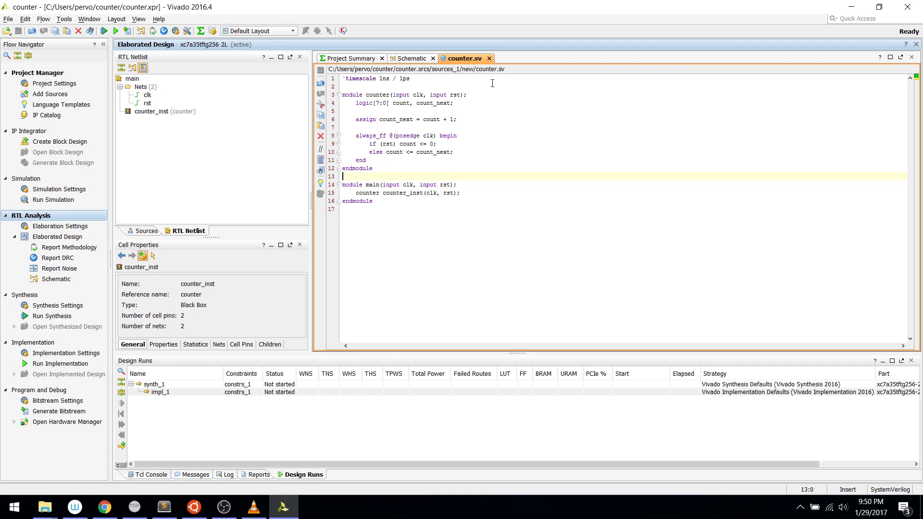
- Add the port "output logic[7:0] count" after input rst in the counter module header and save the file
key(Up)
key(Up)
key(Up)
key(Up)
key(Up)
key(Up)
key(Up)
key(End)
key(Left)
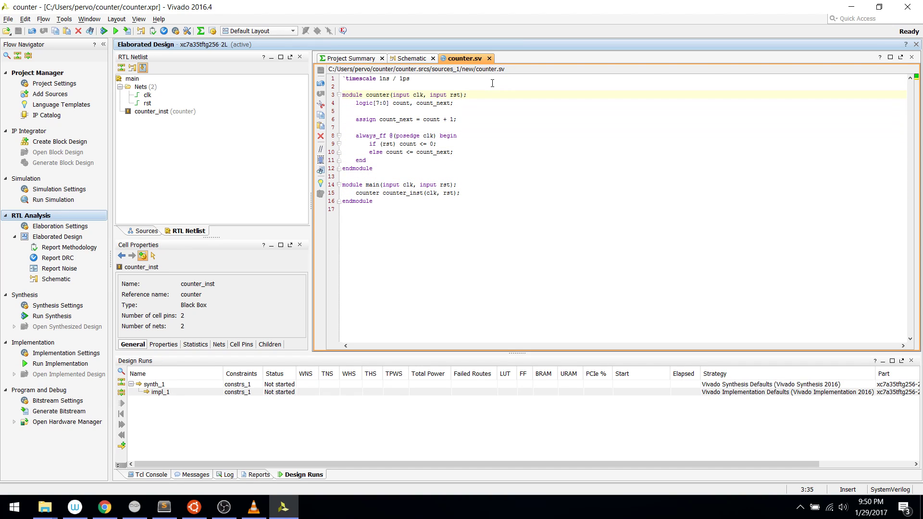
text(, output logic[7:0] )
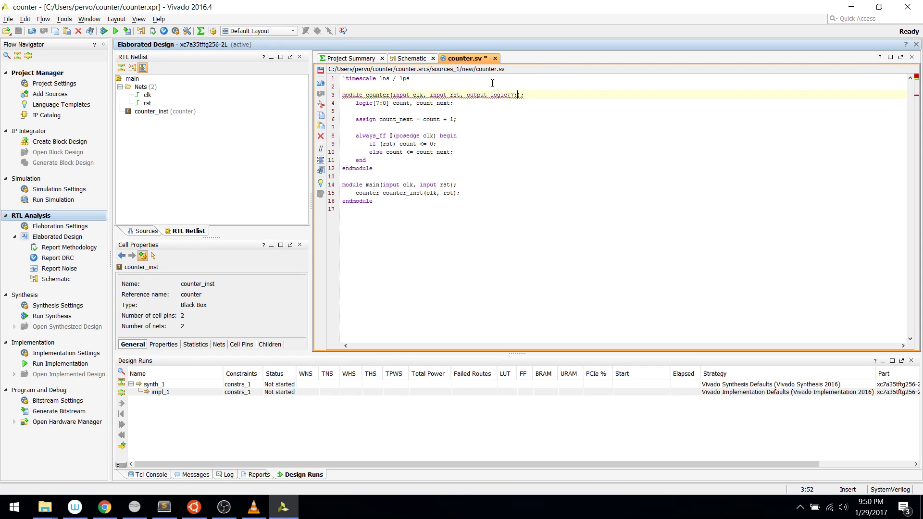
text(count))
key(ctrl+s)
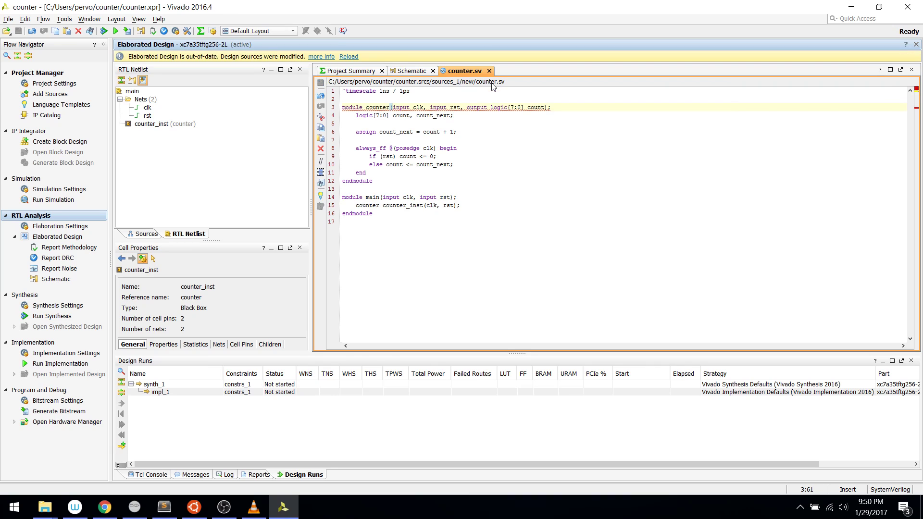
text(;)
key(Down)
key(Down)
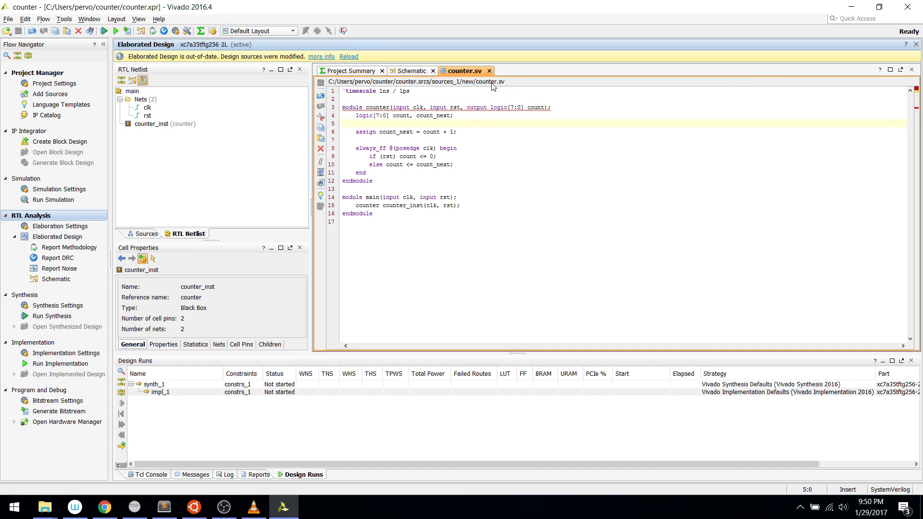
key(Left)
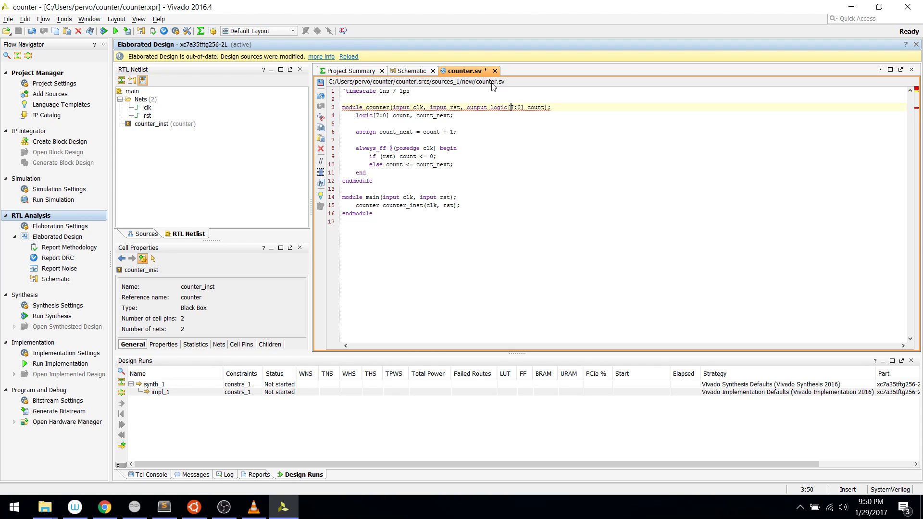
key(Down)
key(Down)
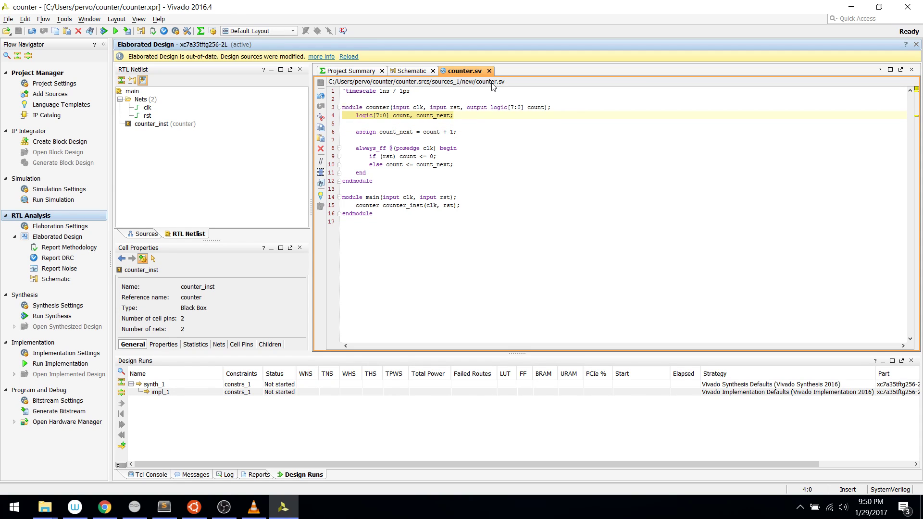
- Rename the 8-bit output port in the counter module header to count_out
key(Up)
key(Up)
key(Left)
key(Left)
key(Left)
key(Left)
key(Left)
key(Left)
key(Left)
key(Left)
key(Left)
key(Left)
key(Left)
key(Left)
key(Left)
key(Left)
key(Left)
key(Left)
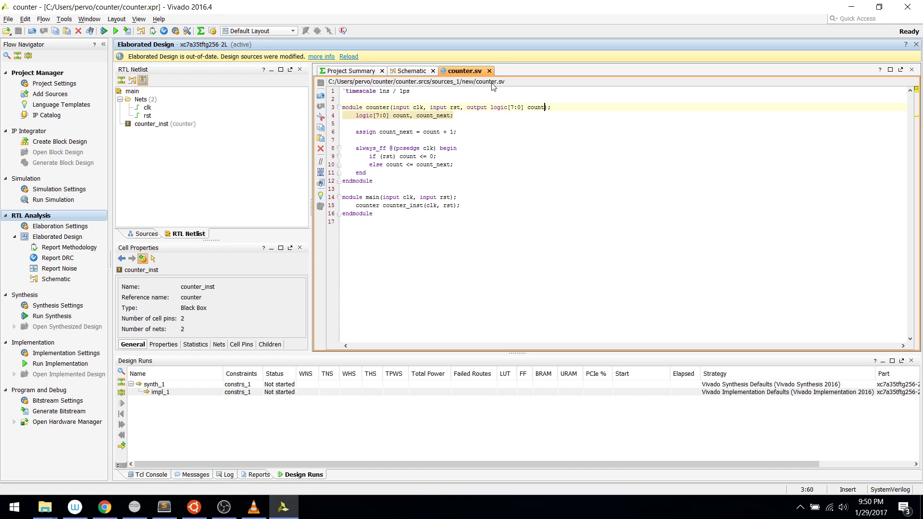
text(_out)
- Add the line "assign count_out = count;" below the logic declaration in the counter module and save the file
key(Down)
key(End)
key(Return)
key(Return)
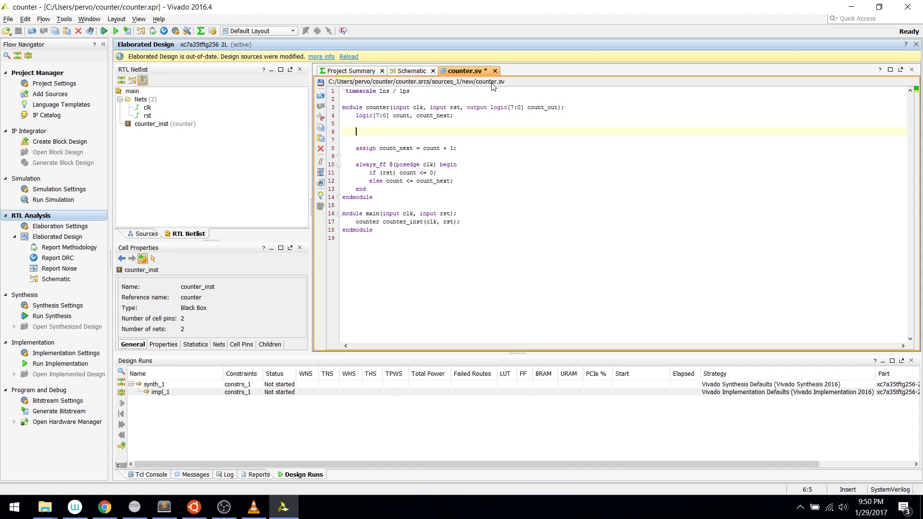
text(assign count_out = count;)
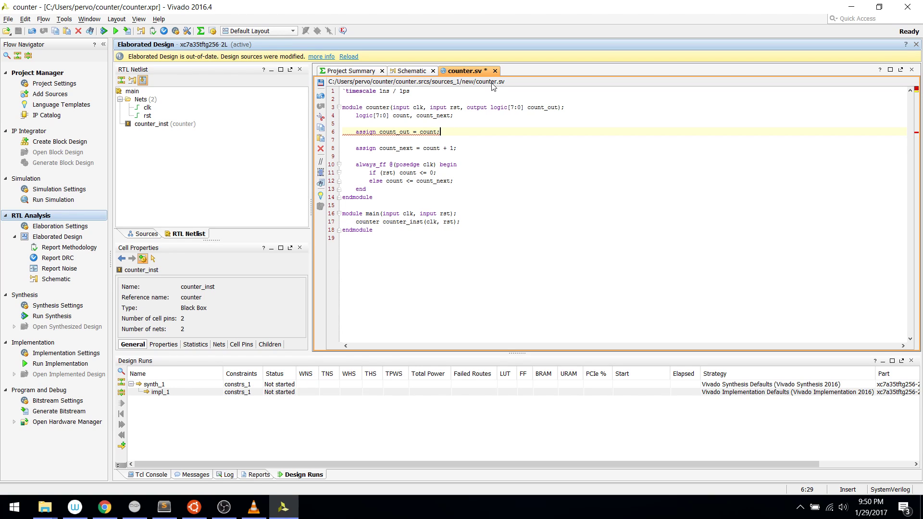
key(Down)
key(ctrl+s)
key(Up)
- Add the port "output logic[7:0] out" after input rst in the main module header
click(502, 213)
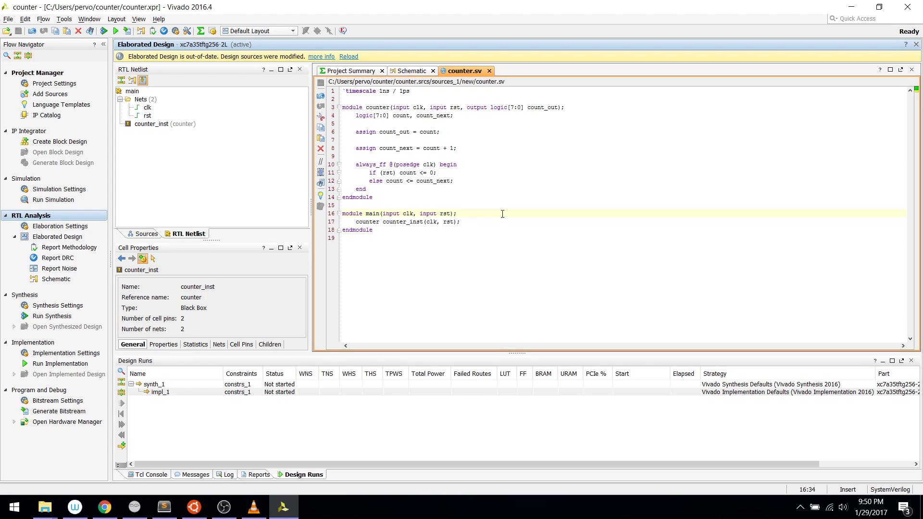
text(, output logic[7:0] )
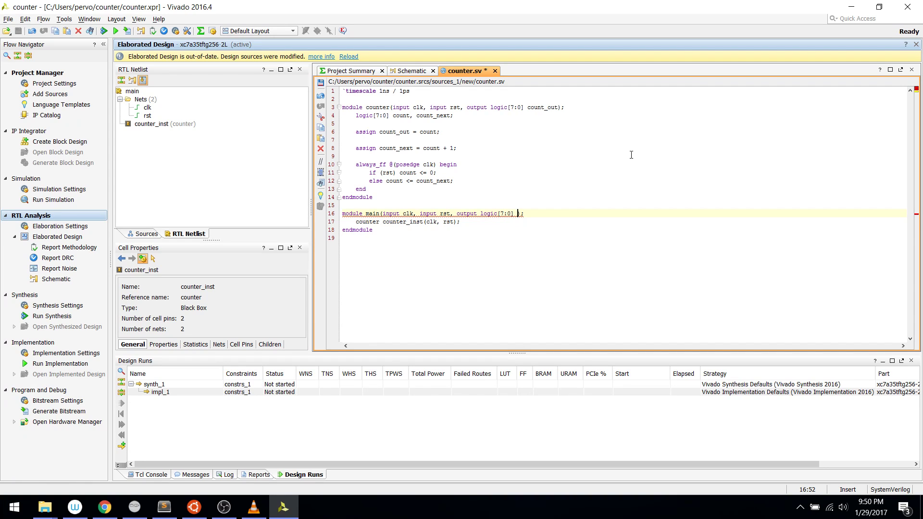
text(out)
- Pass out as the third argument of counter_inst in the main module and save the file
key(Down)
key(Left)
key(Left)
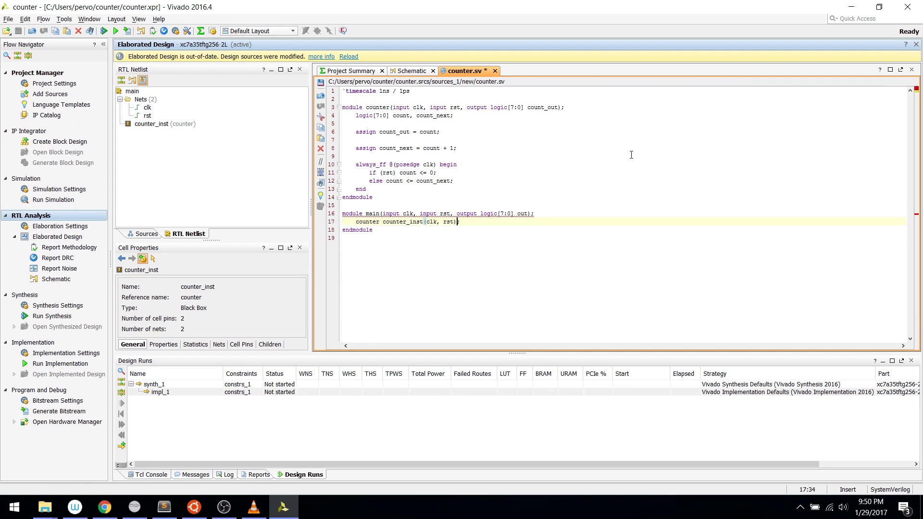
text(, out)
key(ctrl+s)
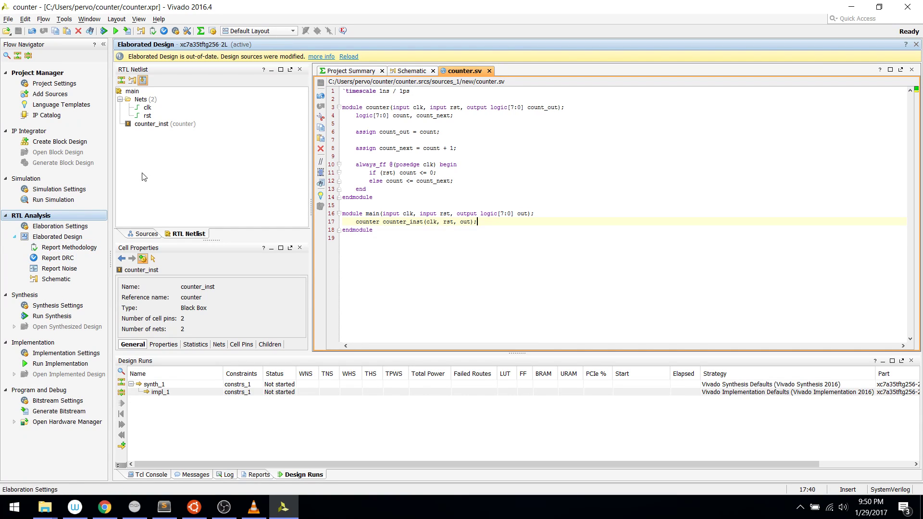
- Reload the elaborated design, show its schematic, and expand Nets and counter_inst in the RTL netlist
click(348, 56)
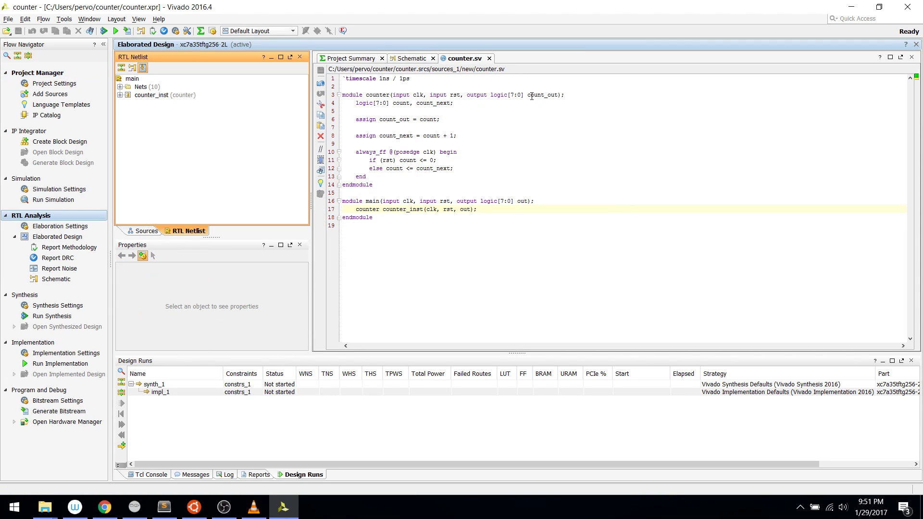
click(409, 59)
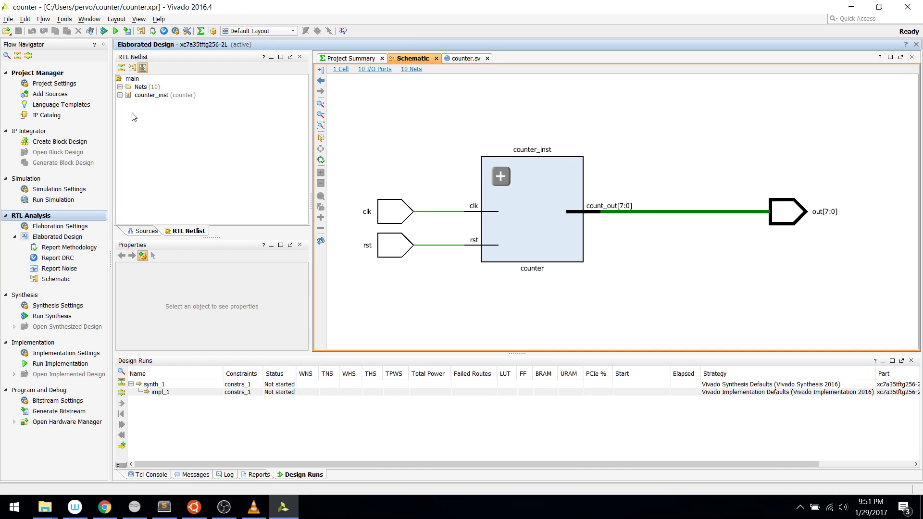
click(120, 87)
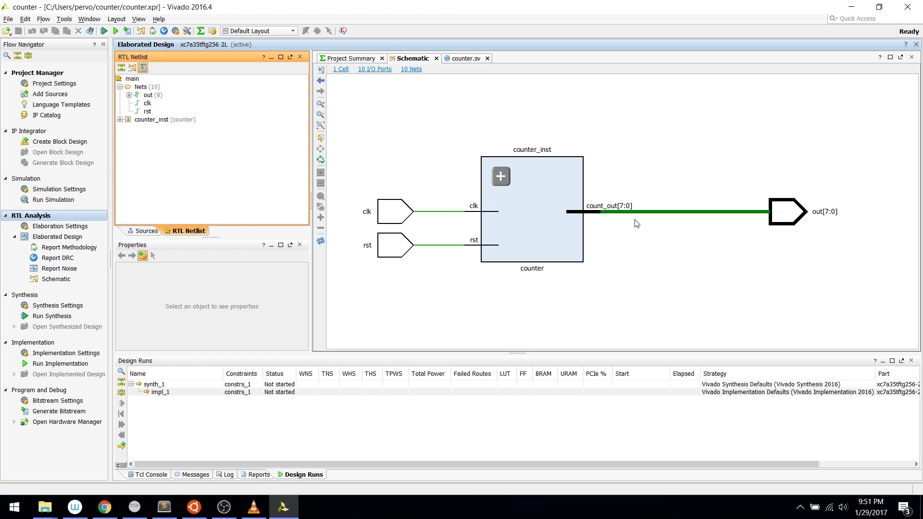
click(121, 120)
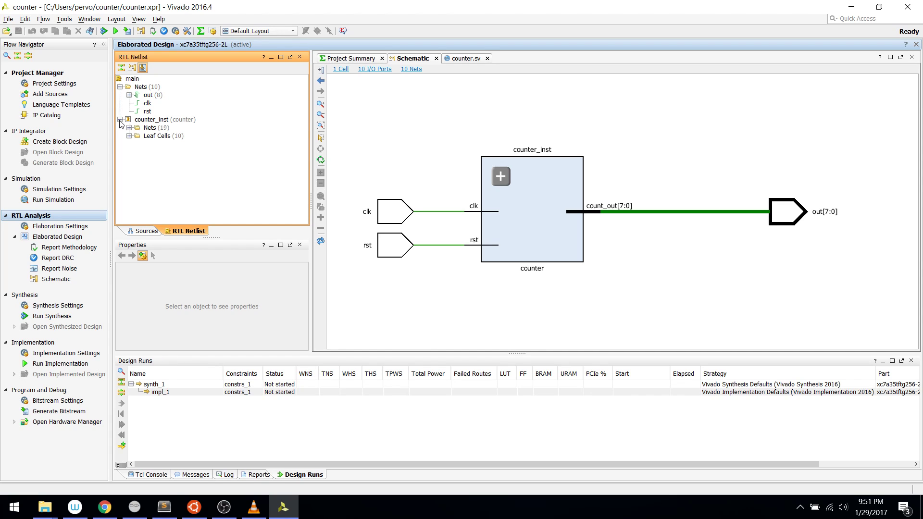
- Expand counter_inst in the elaborated schematic and examine its adder, count register and path to count_out[7:0]
click(499, 175)
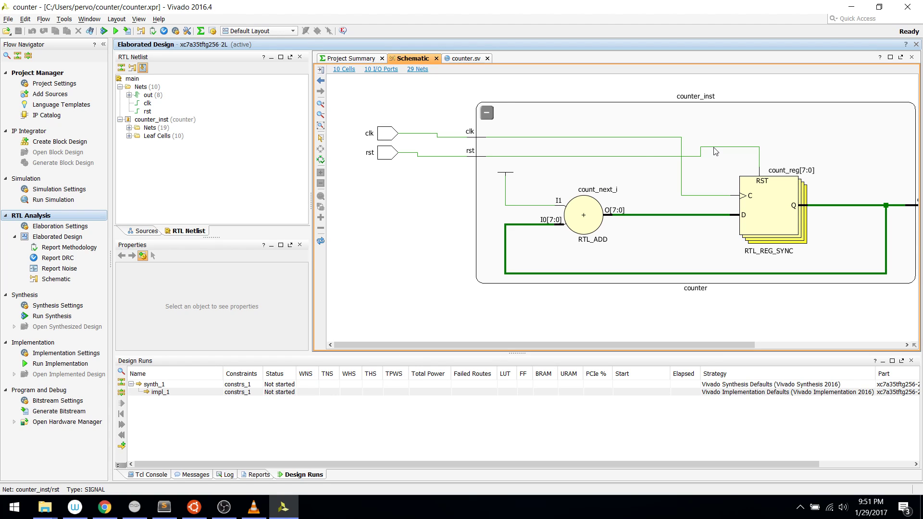
drag(630, 345, 658, 344)
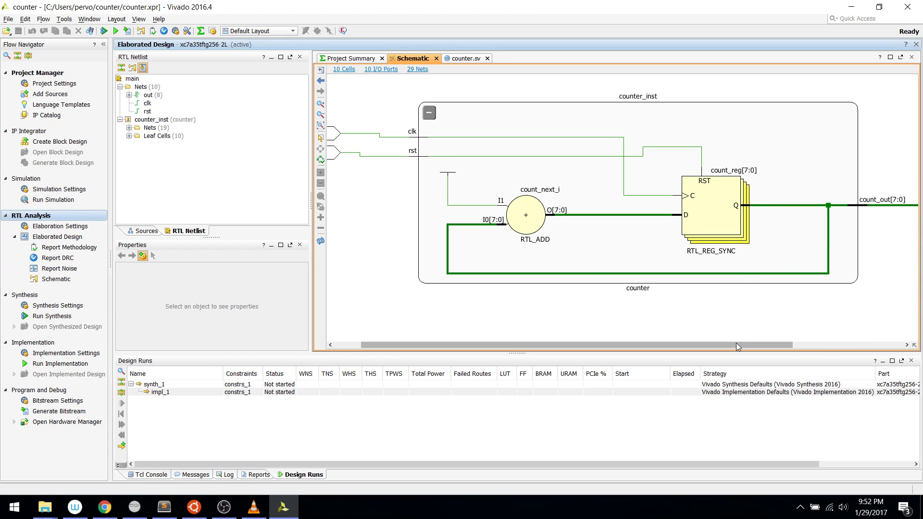
drag(736, 342, 754, 333)
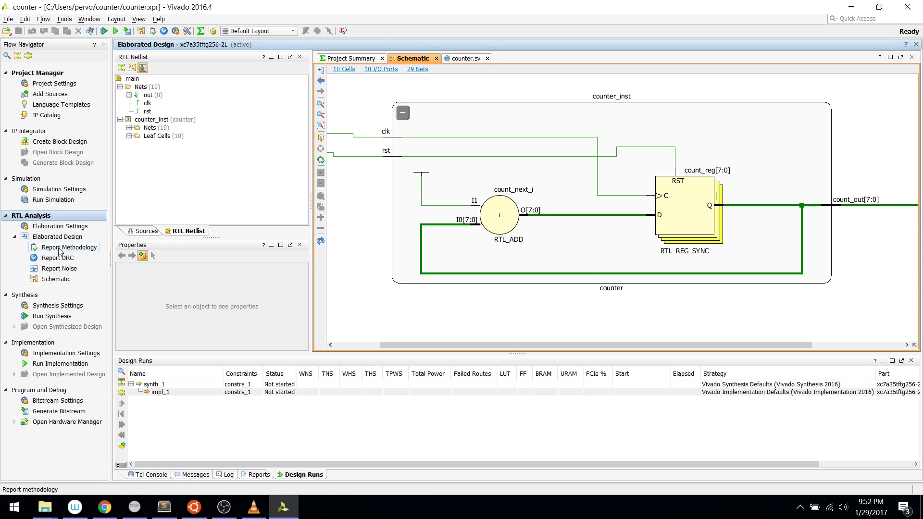
- Run synthesis and open the synthesized design once it completes
click(50, 316)
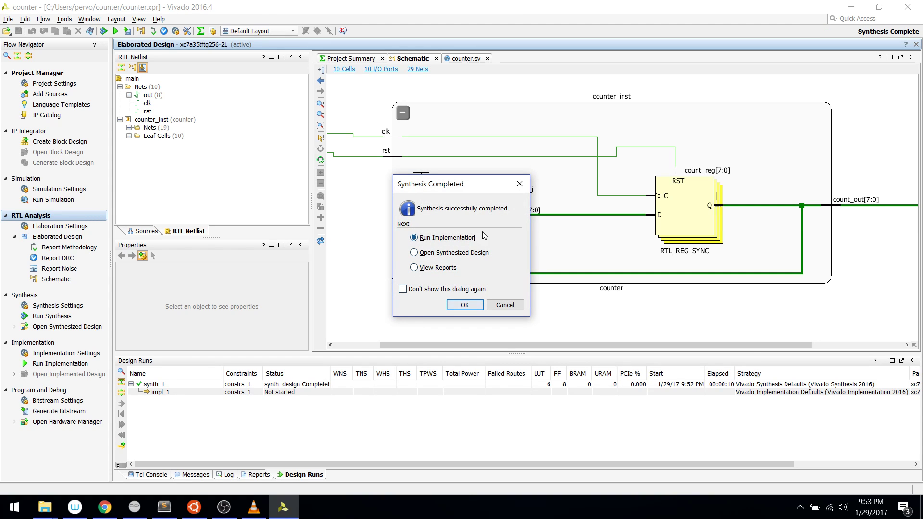
click(447, 253)
click(458, 305)
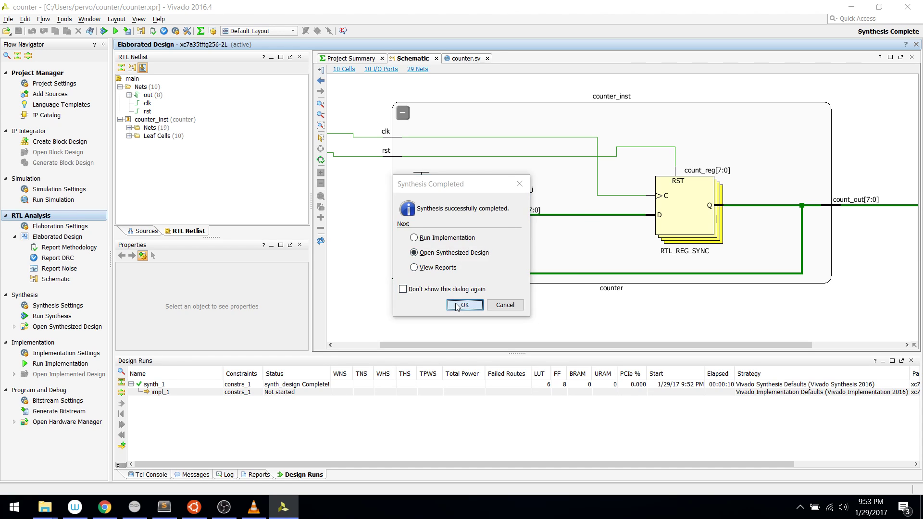
click(472, 275)
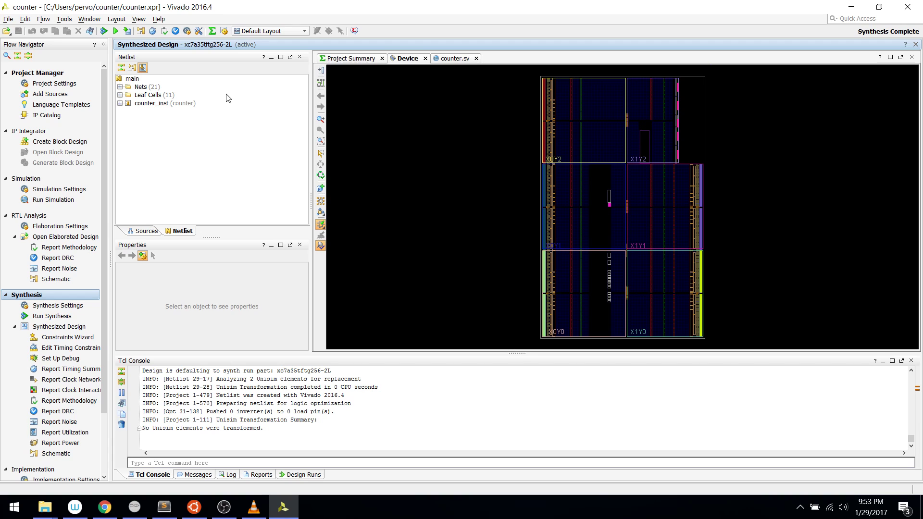
- Open a schematic of counter_inst from the synthesized netlist and expand the block to show its internal cells
click(120, 103)
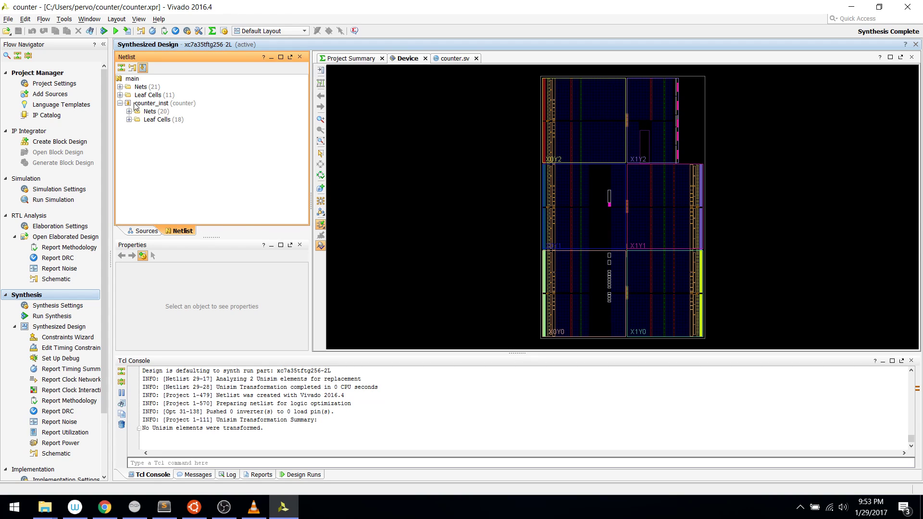
right_click(164, 105)
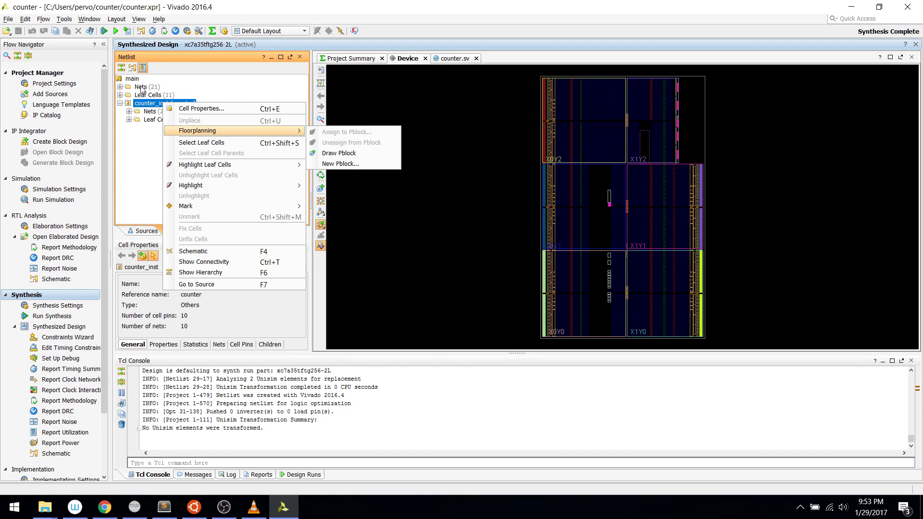
click(195, 255)
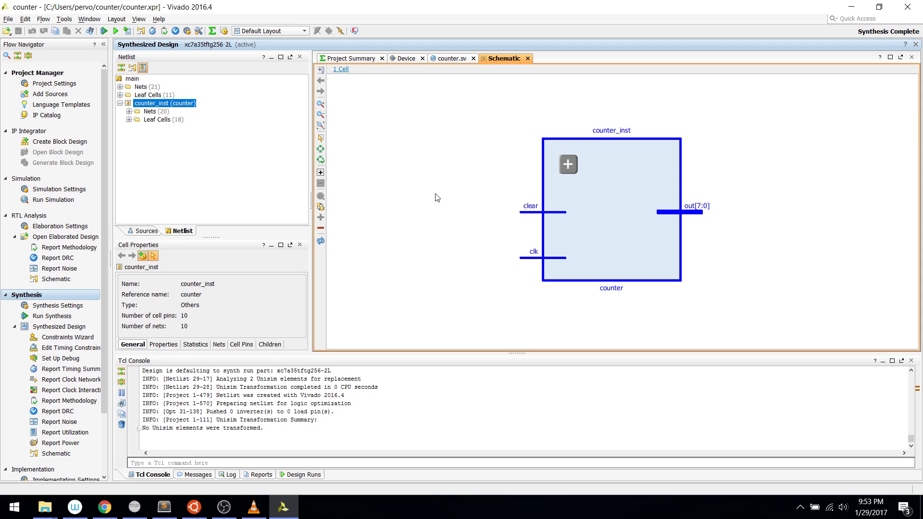
click(567, 164)
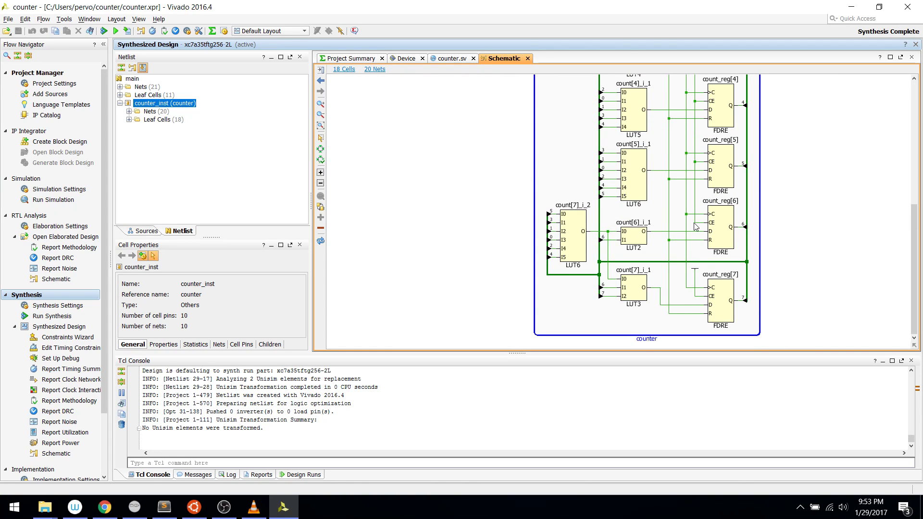
- Examine the count_reg[0] FDRE flip-flop up close in the synthesized schematic, including its C, CE, D, R and Q pins
scroll(693, 224, up, 6)
scroll(694, 226, up, 3)
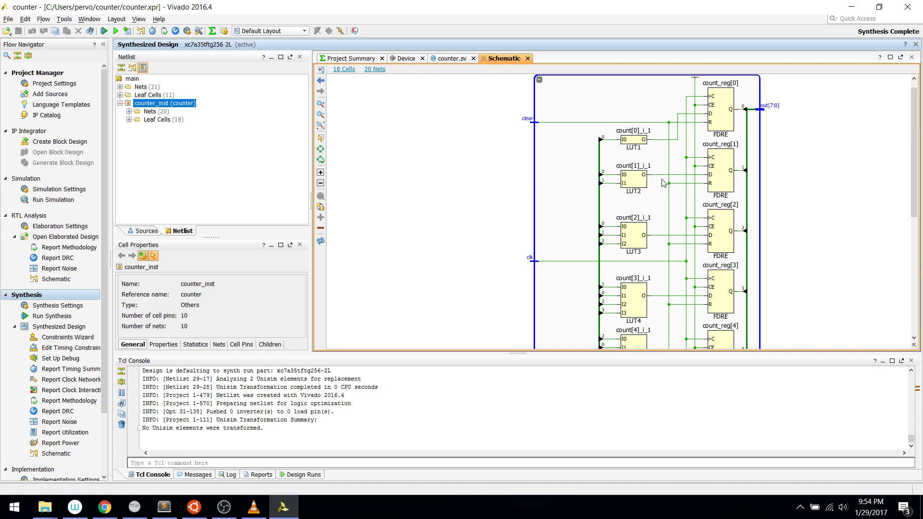
click(721, 118)
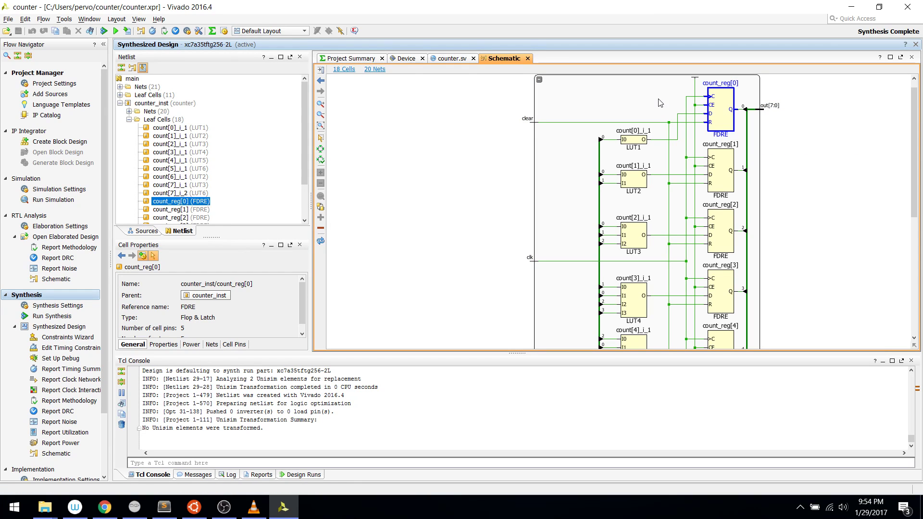
drag(722, 118, 781, 133)
scroll(492, 174, down, 1)
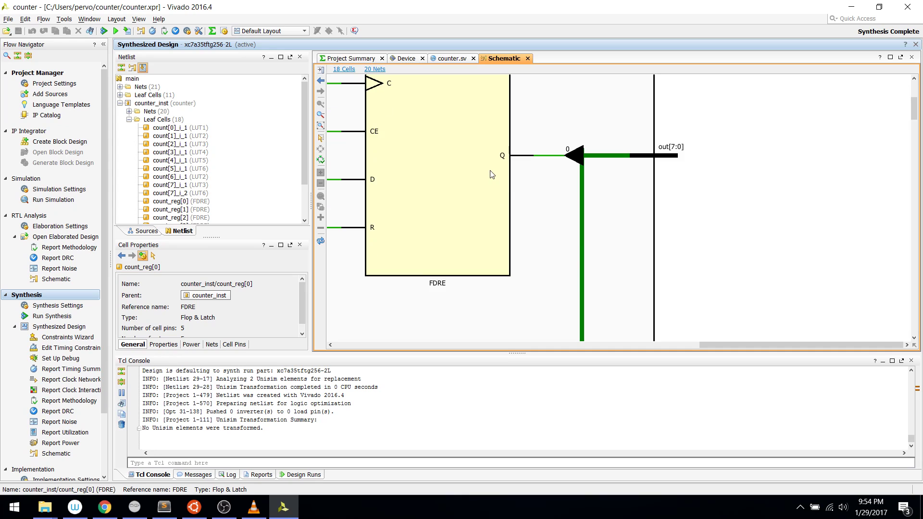
scroll(530, 197, up, 2)
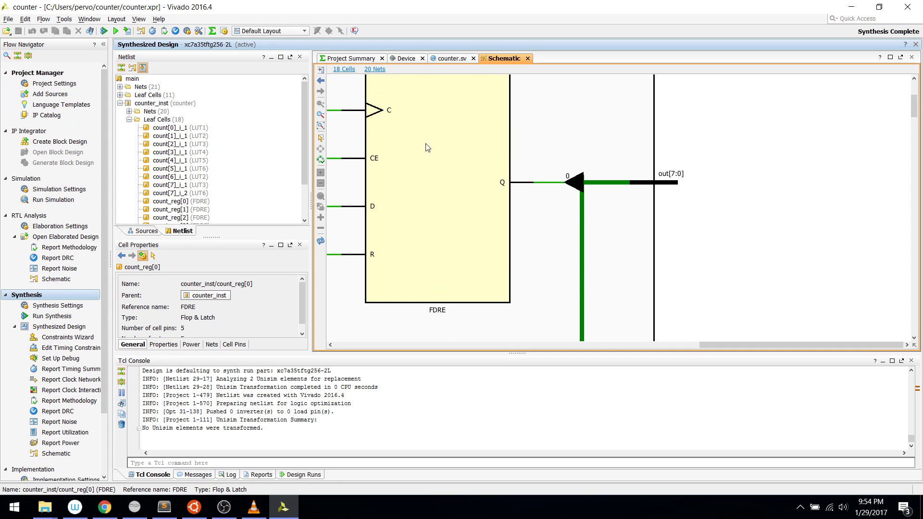
scroll(438, 185, up, 3)
scroll(438, 185, down, 4)
scroll(603, 219, down, 2)
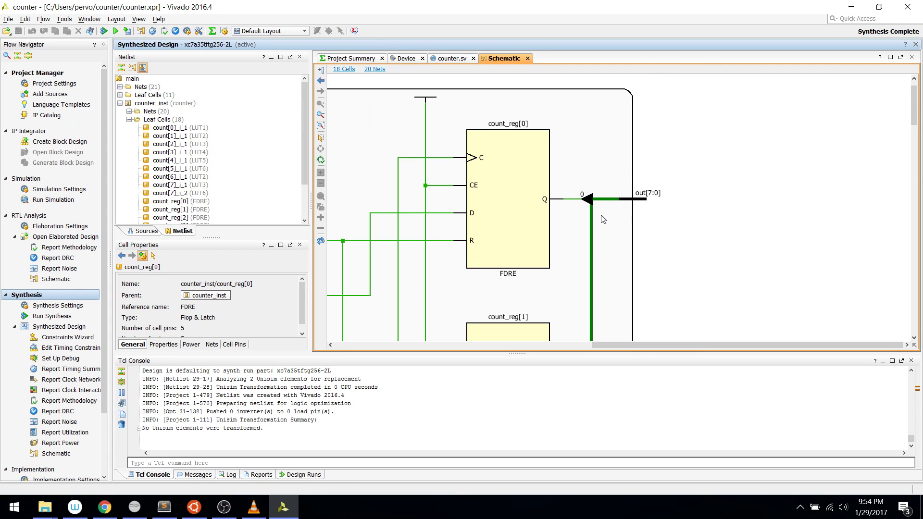
- Examine the remaining count_reg flip-flops and the LUTs feeding them, down to count_reg[7] and back to count_reg[0]
scroll(576, 219, down, 3)
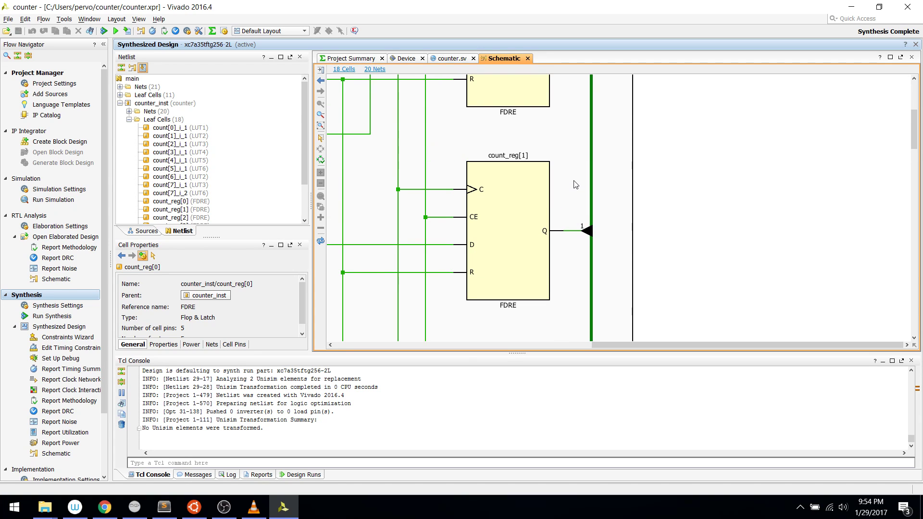
scroll(575, 185, down, 3)
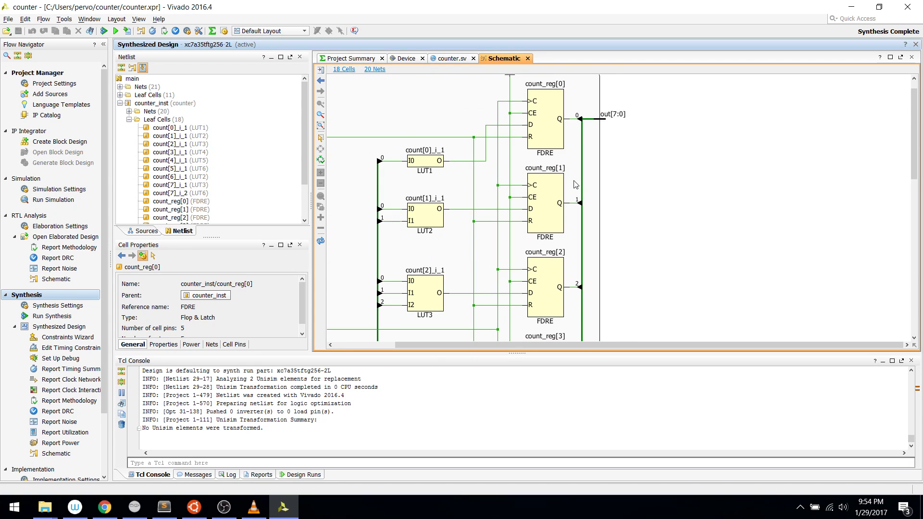
scroll(454, 225, down, 2)
scroll(454, 225, down, 5)
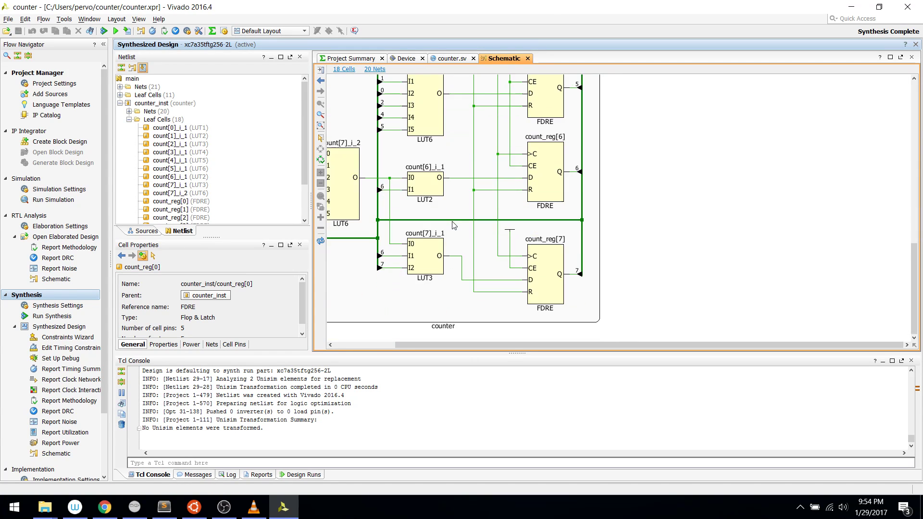
scroll(455, 225, down, 1)
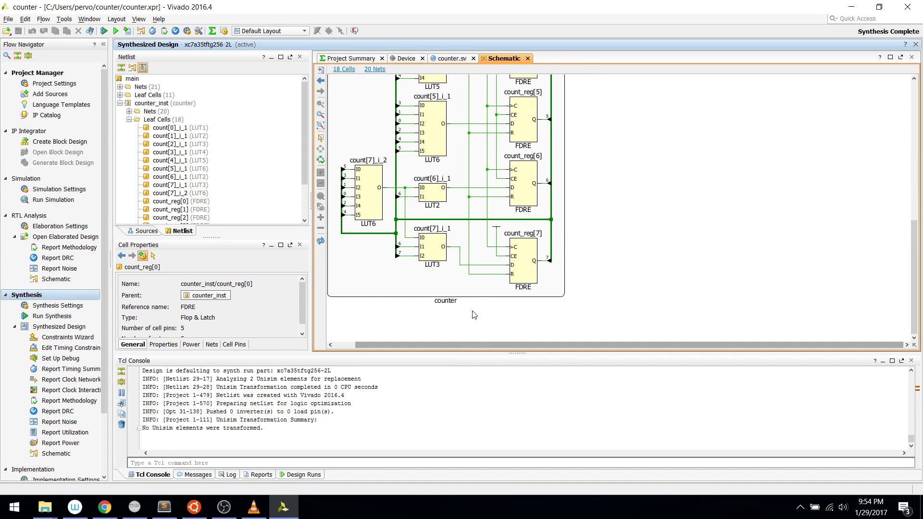
scroll(474, 314, up, 6)
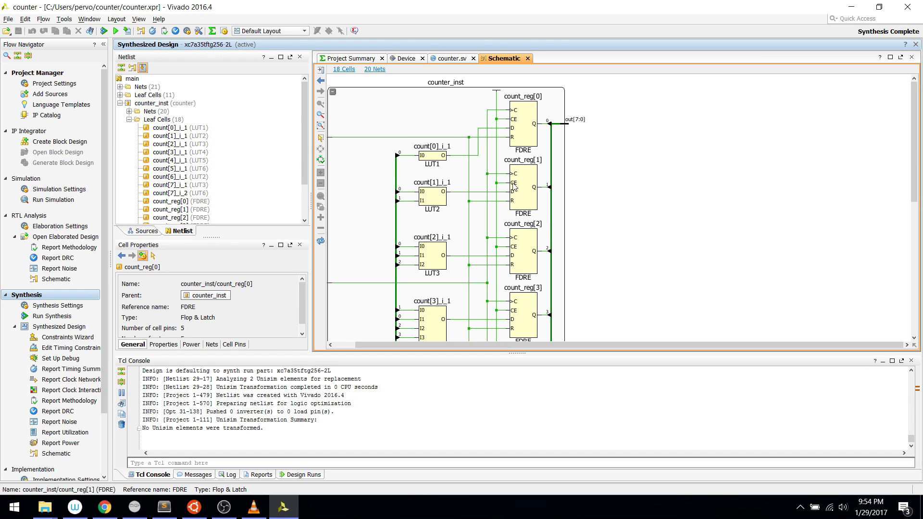
- Inspect the constant net feeding the CE pins and the C pin of count_reg[0], following the clk net to count_reg[7]
click(497, 95)
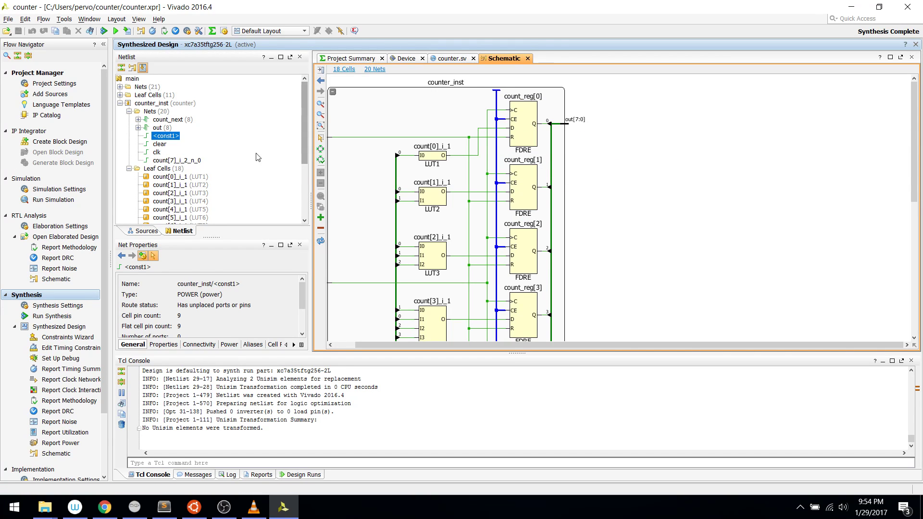
click(436, 119)
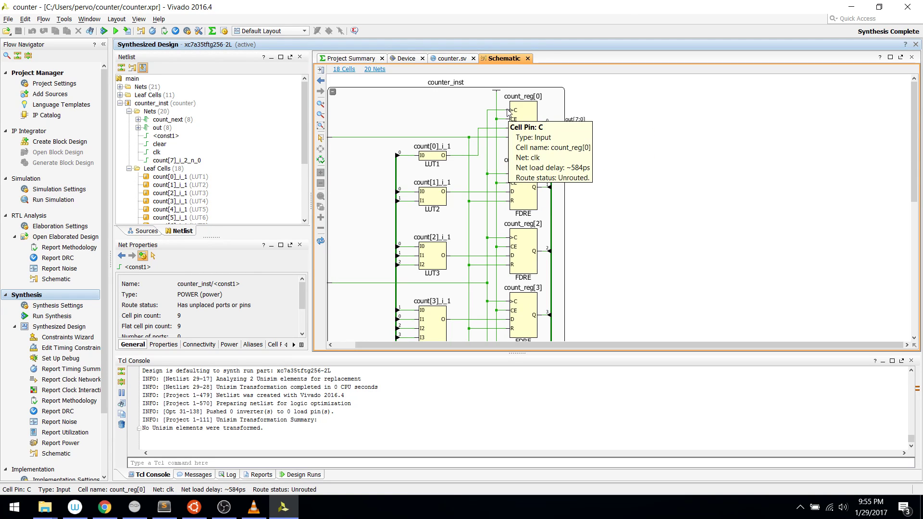
click(508, 112)
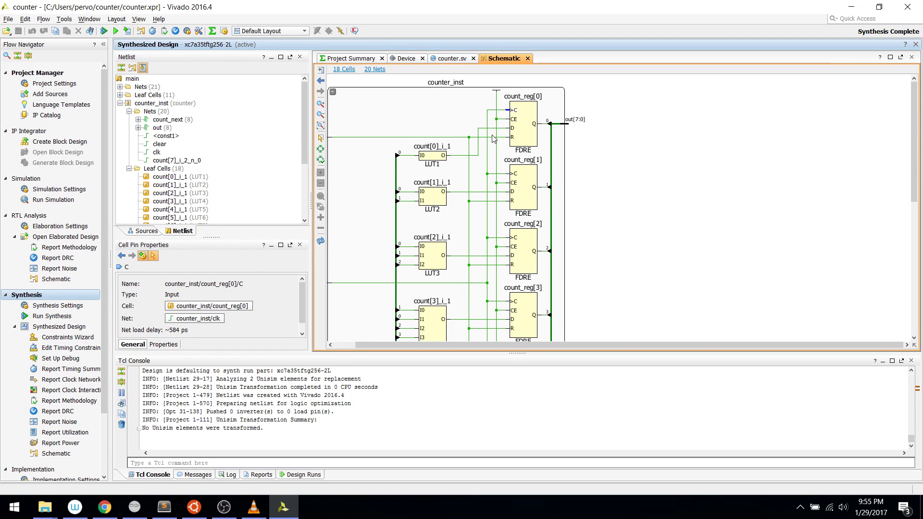
scroll(492, 139, down, 5)
scroll(492, 139, down, 1)
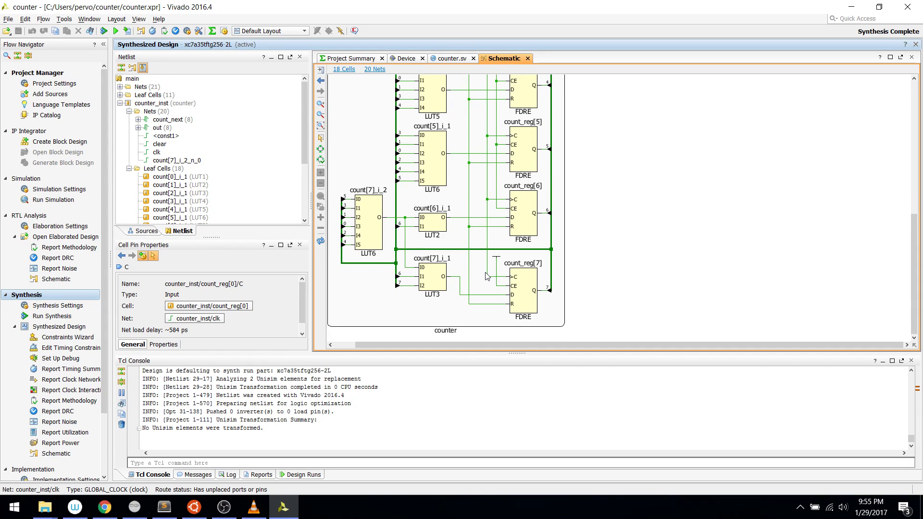
- Highlight the clk net across the count_reg flip-flops' C pins in the schematic, then clear the selection
scroll(487, 277, up, 5)
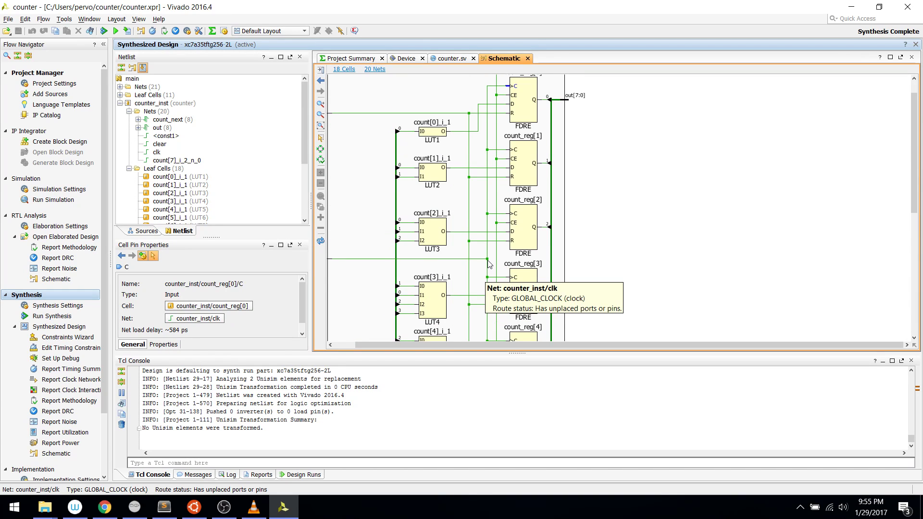
click(488, 261)
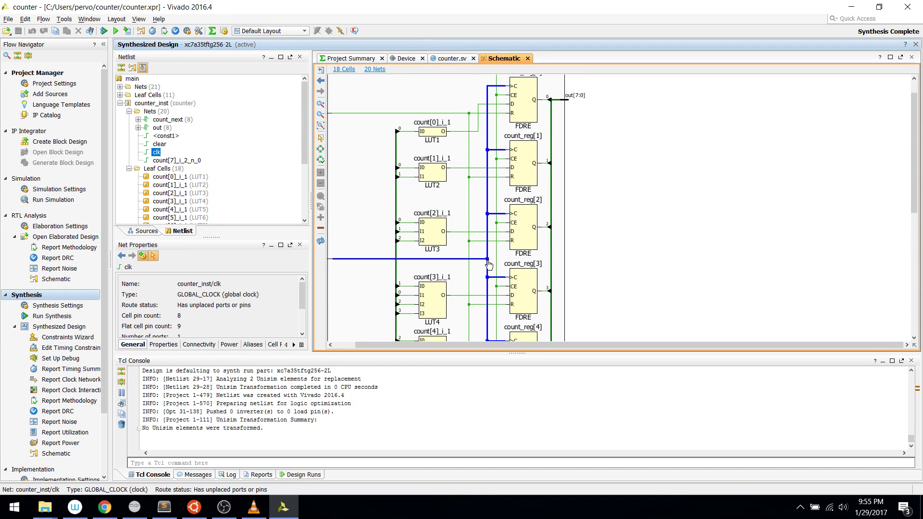
click(459, 94)
scroll(463, 101, up, 1)
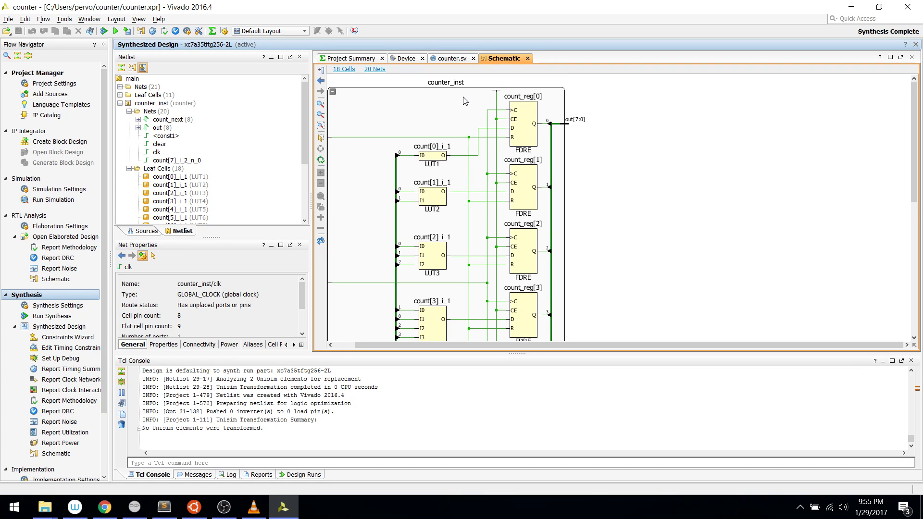
- Inspect the D pin of count_reg[0] and the truth table of count[0]_i_1, the LUT1 driving it
click(507, 129)
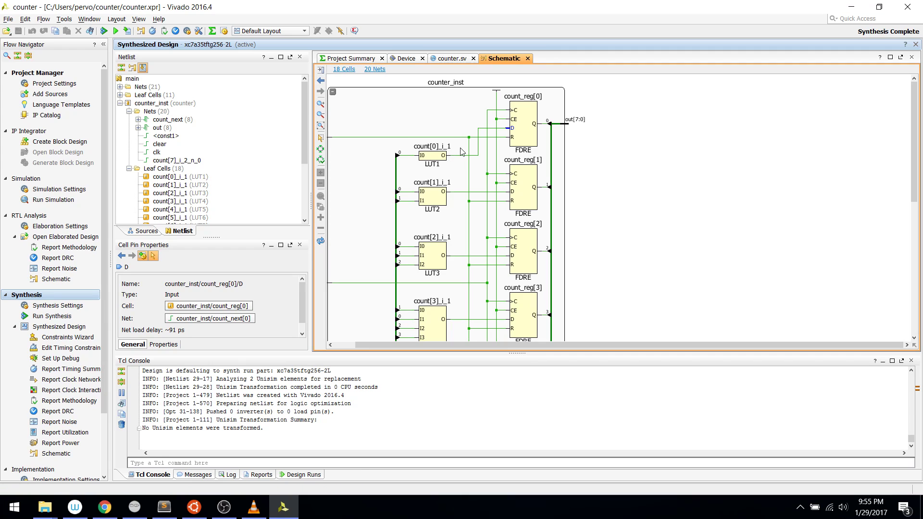
click(429, 156)
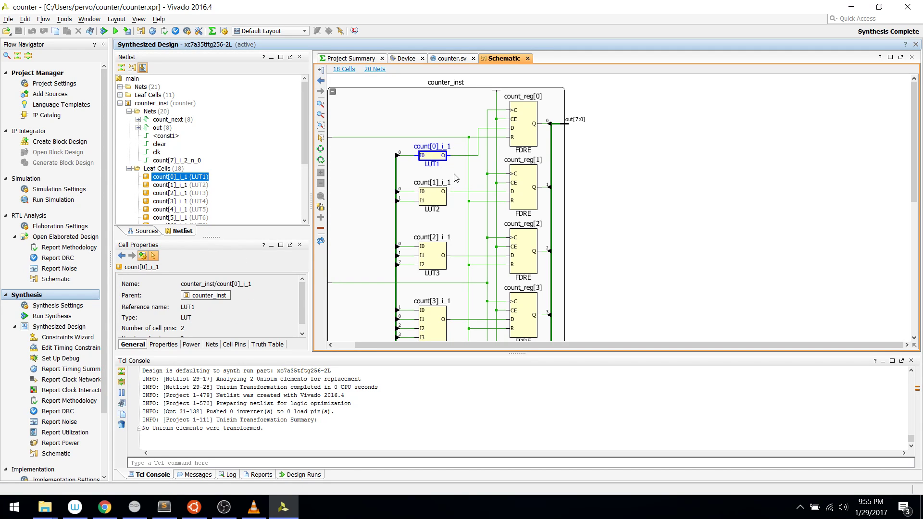
click(267, 344)
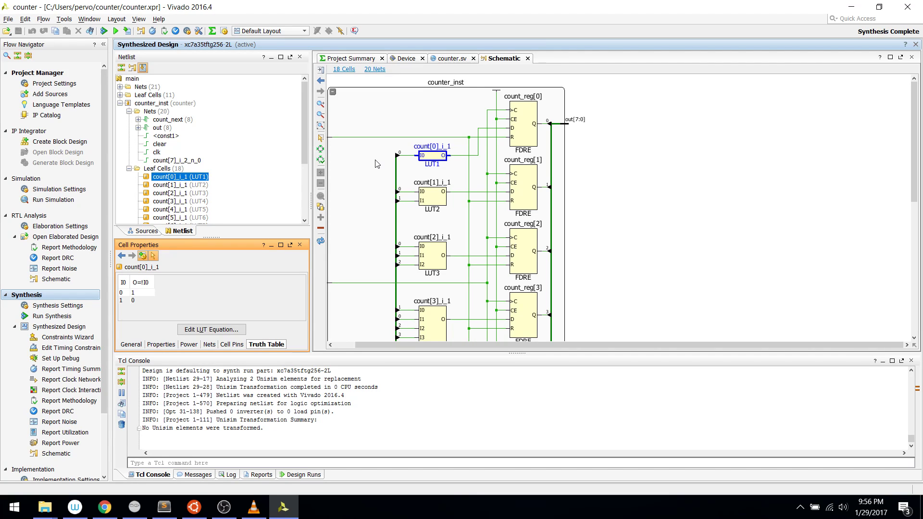
scroll(375, 160, down, 5)
scroll(375, 160, up, 5)
scroll(564, 144, down, 1)
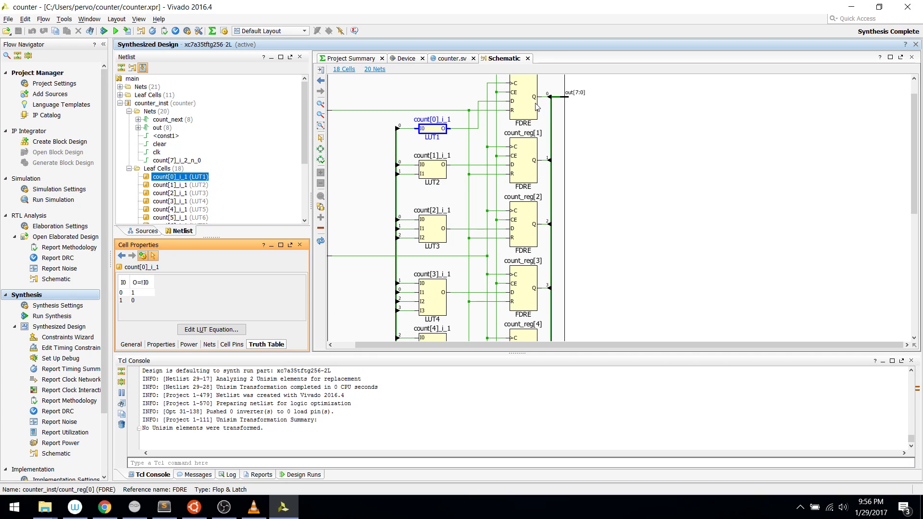
mouse_move(534, 99)
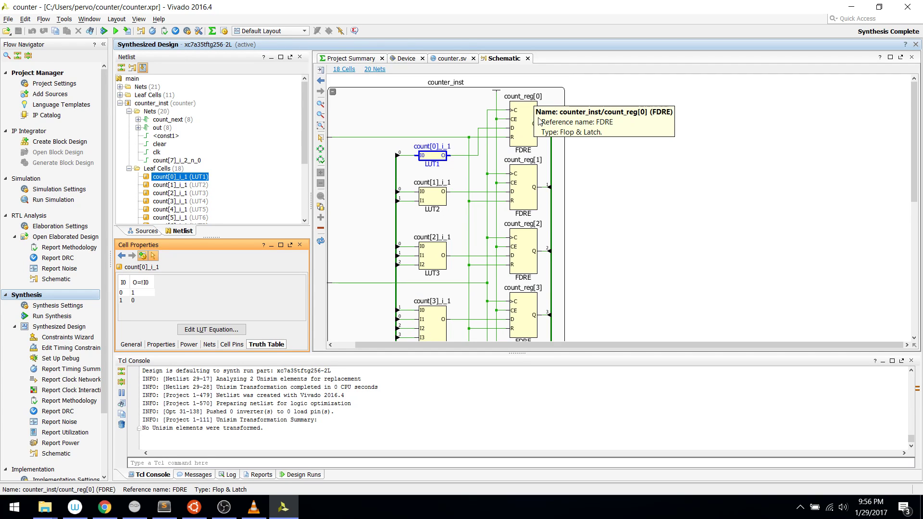
scroll(534, 98, up, 1)
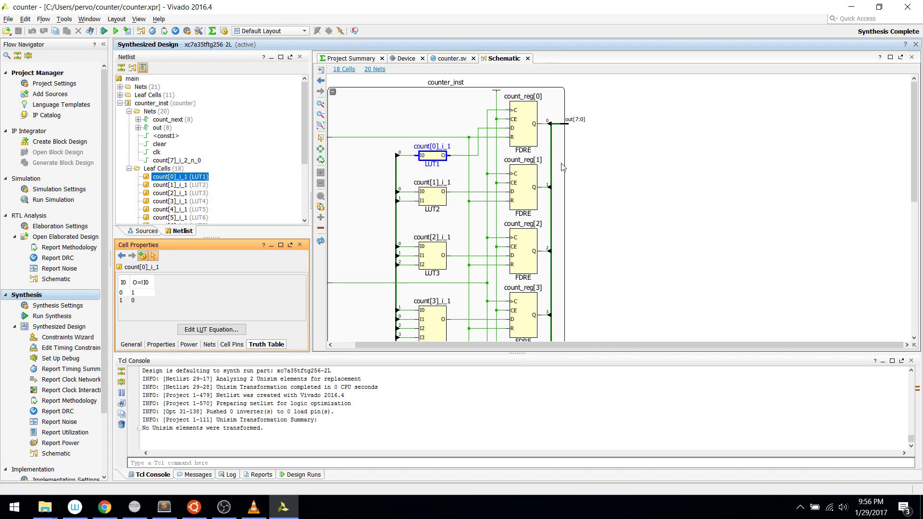
- Inspect the truth table of the count[1]_i_1 LUT2 and the LUTs for the higher bits, down to count[7]_i_1
scroll(566, 171, down, 2)
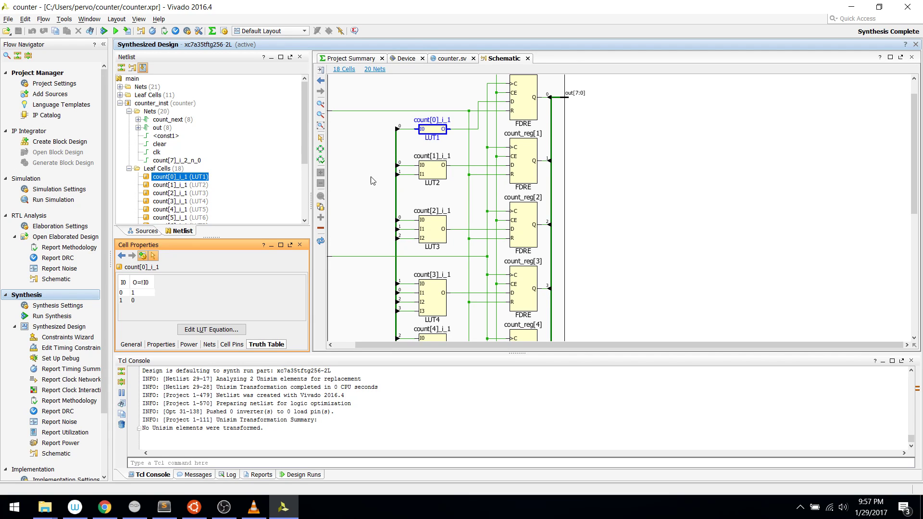
click(429, 173)
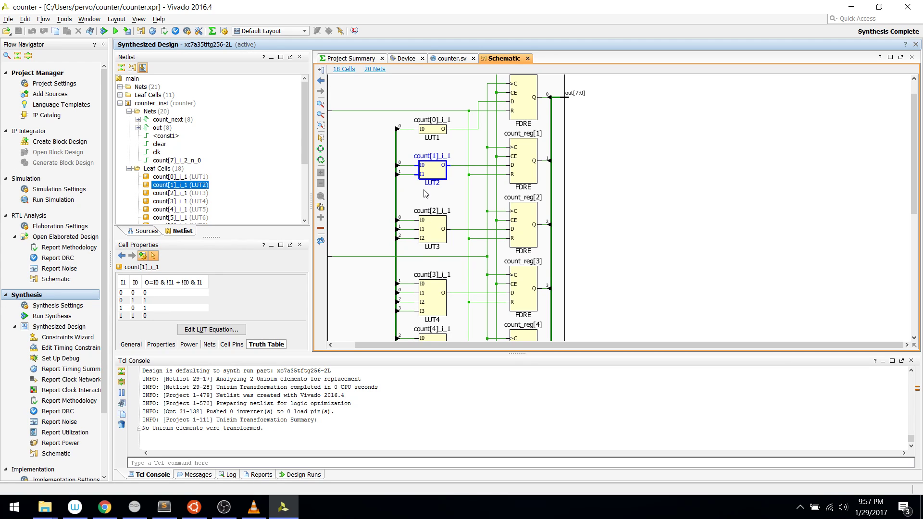
scroll(376, 225, down, 3)
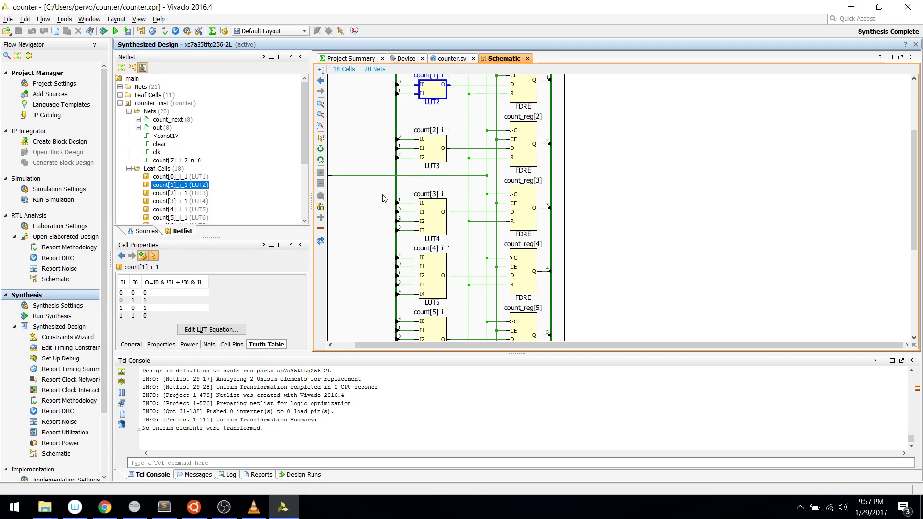
scroll(384, 198, down, 4)
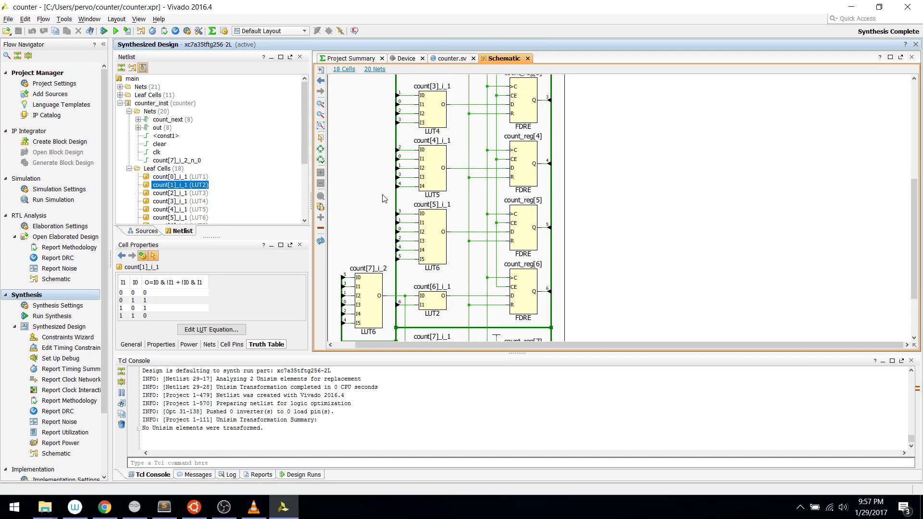
scroll(384, 198, down, 1)
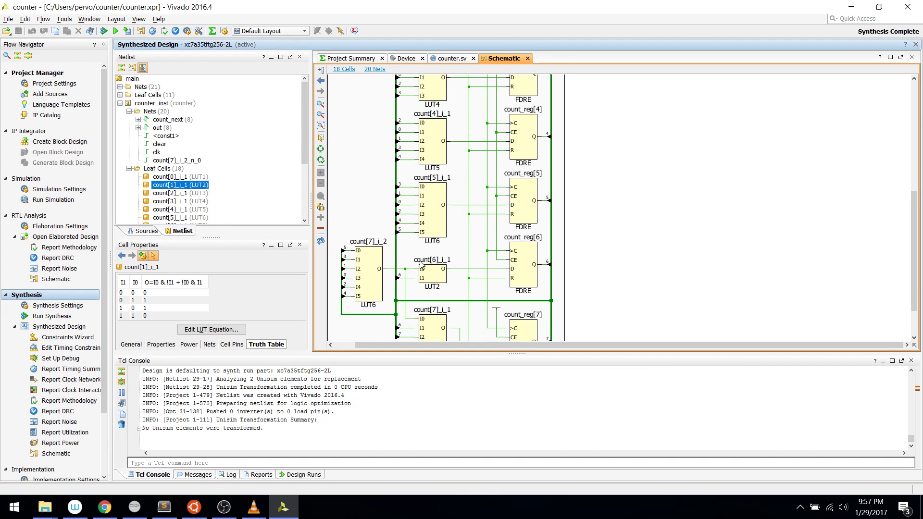
scroll(434, 287, down, 1)
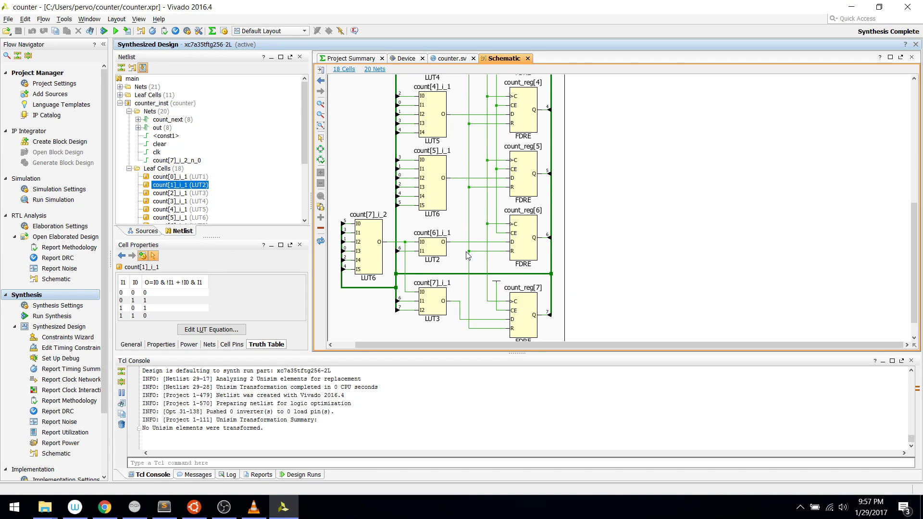
scroll(469, 255, down, 1)
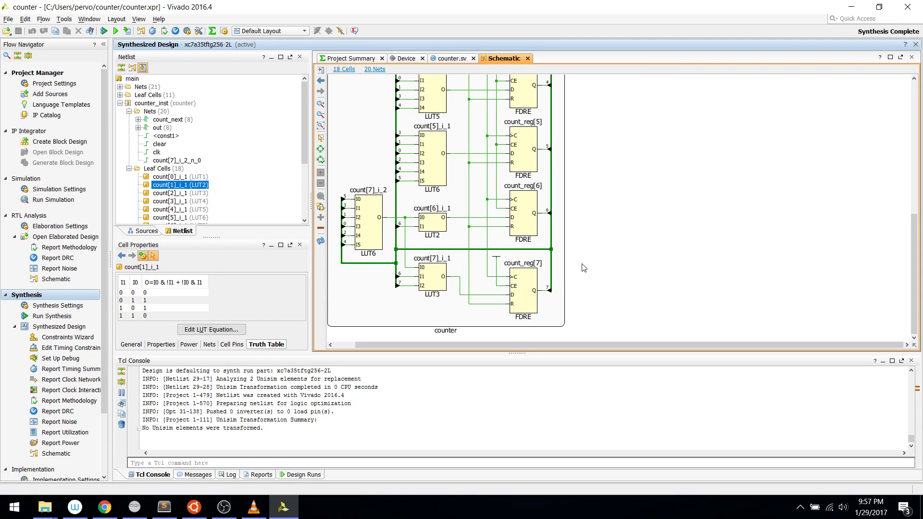
- Compare the LUT inputs of successive counter bits in the schematic, from count[0]_i_1 down to count[6]_i_1
scroll(480, 250, up, 12)
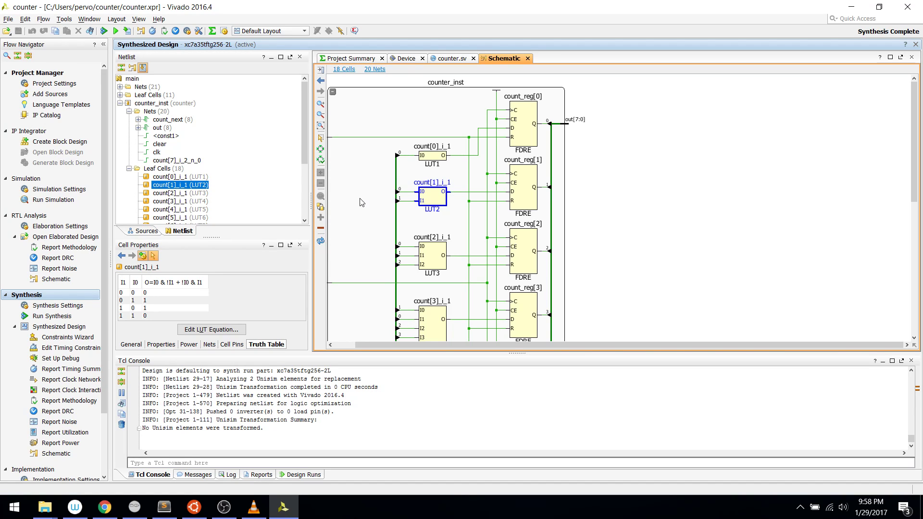
scroll(372, 191, down, 3)
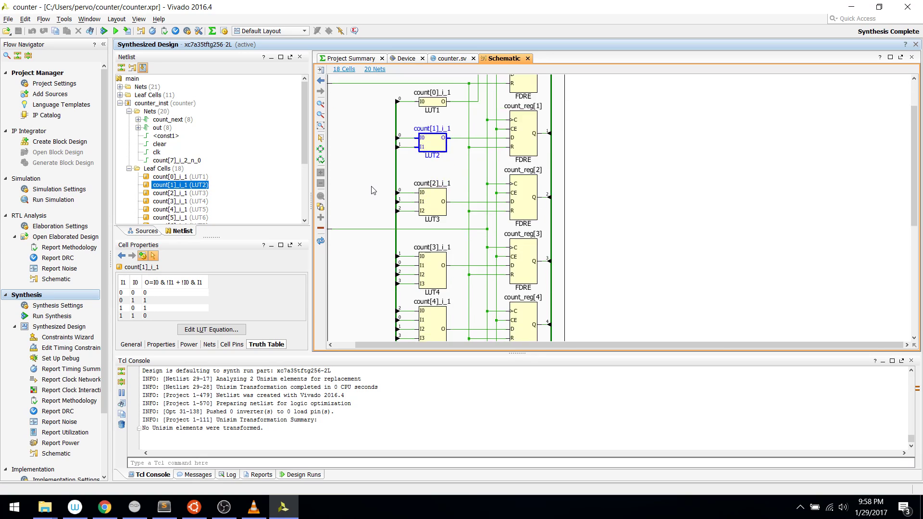
scroll(373, 190, up, 3)
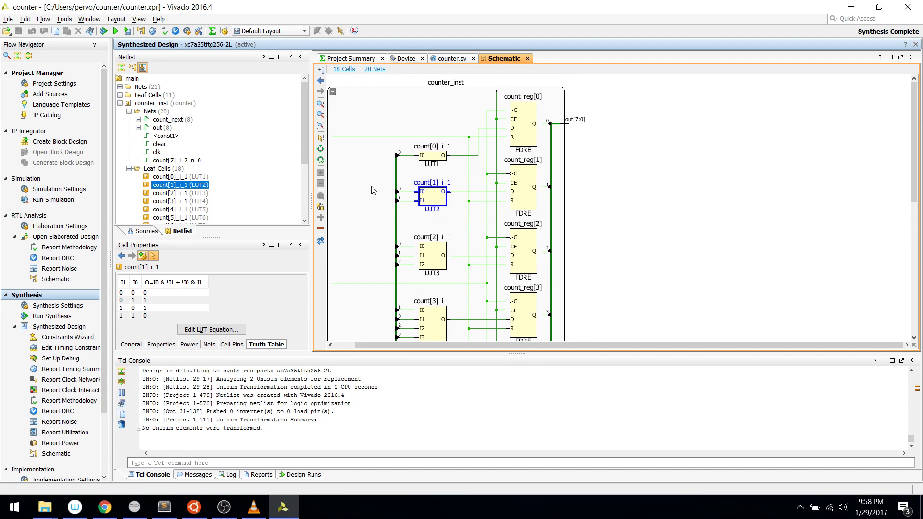
scroll(372, 190, down, 1)
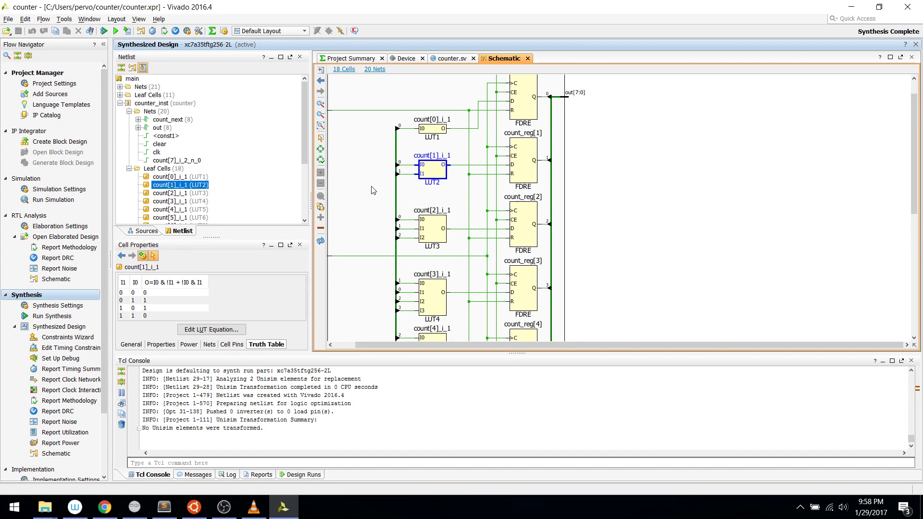
scroll(373, 190, down, 3)
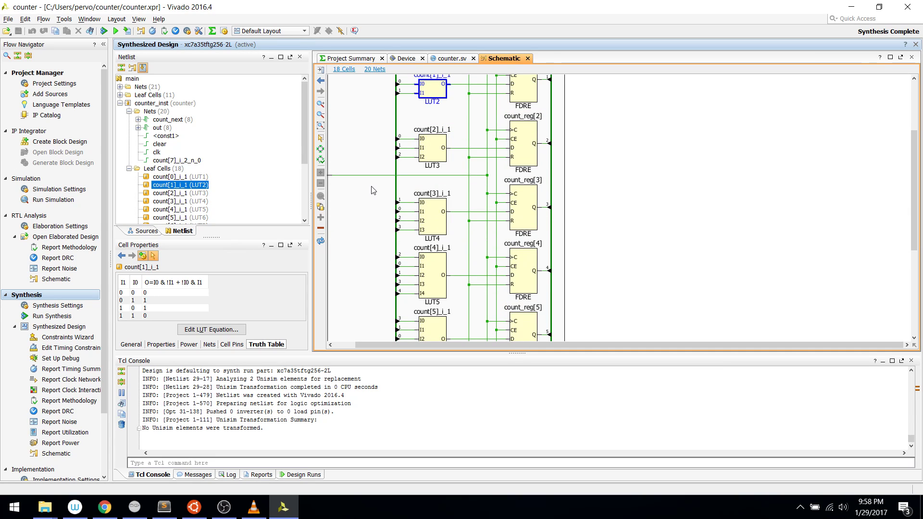
scroll(373, 190, down, 4)
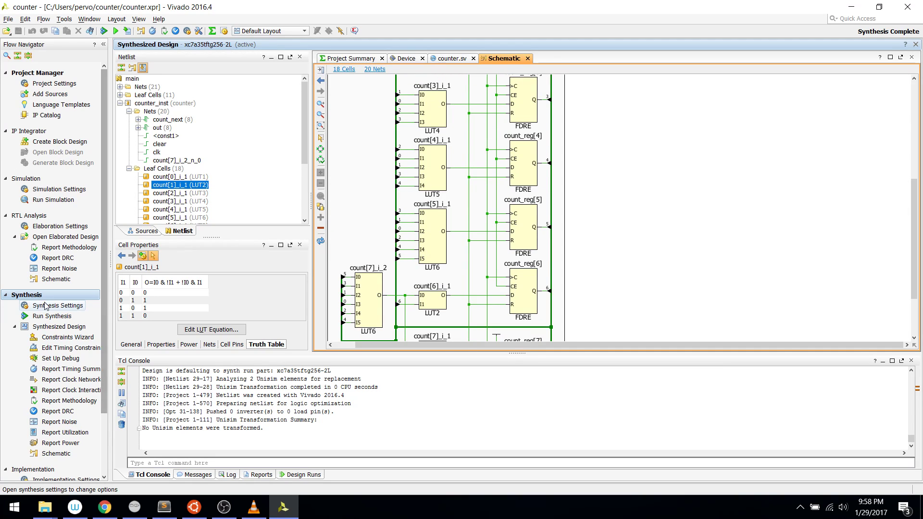
- Run implementation and open the implemented design, closing the synthesized design first
scroll(52, 320, down, 3)
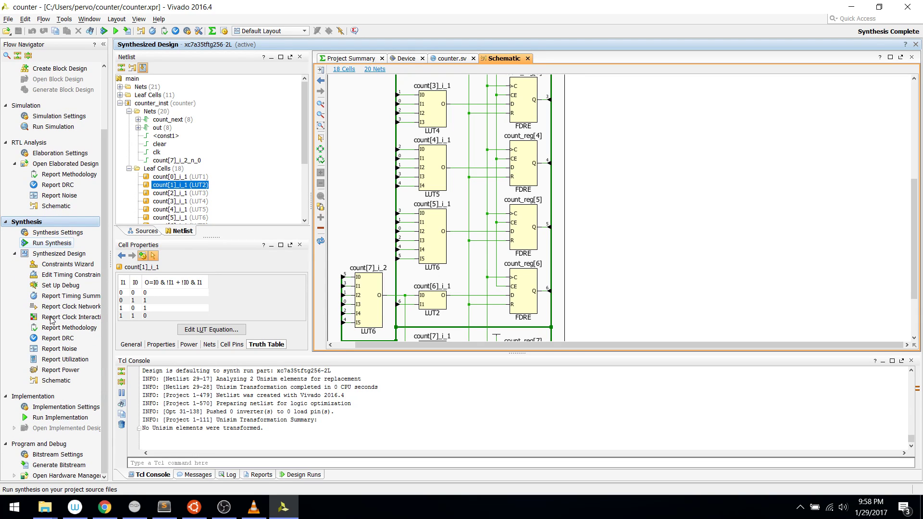
click(61, 417)
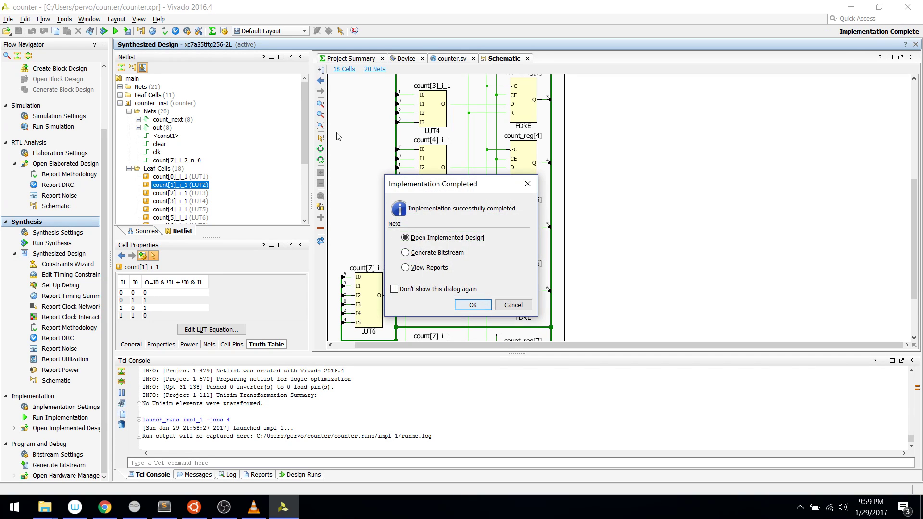
click(473, 305)
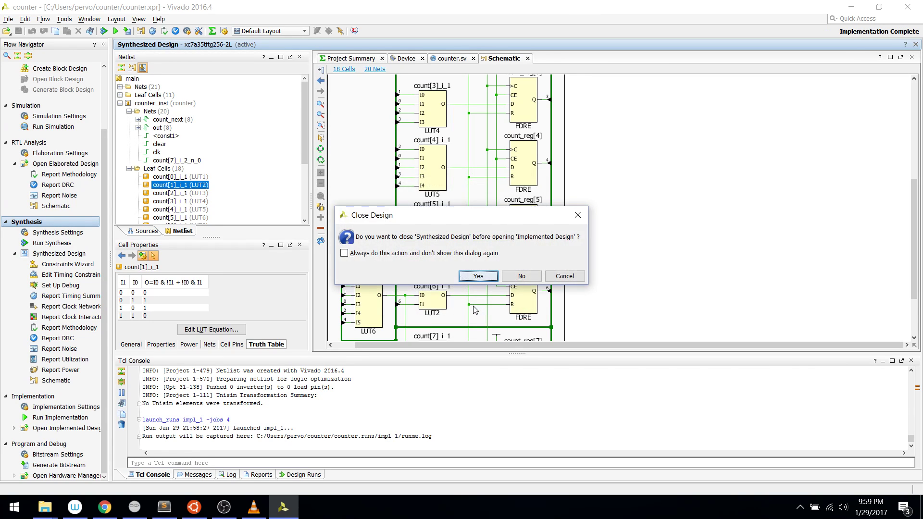
click(475, 278)
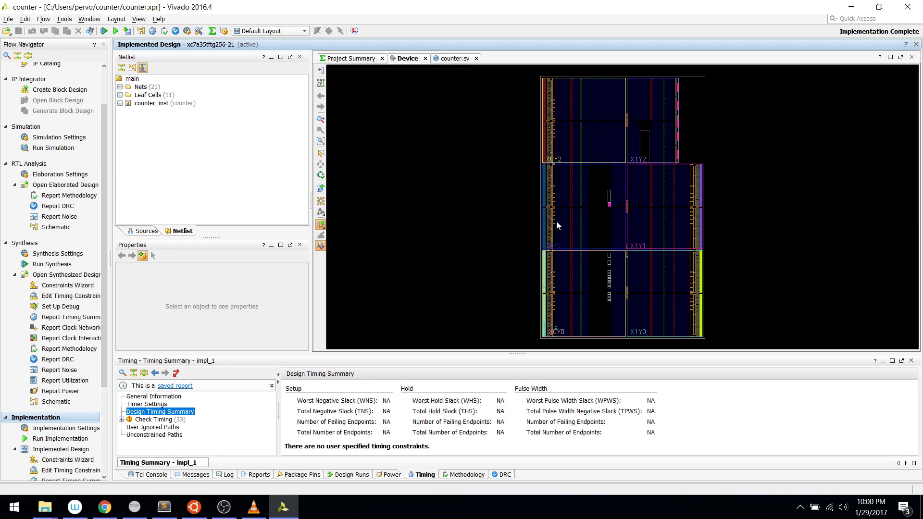
- Examine clock region X0Y0 in the device view, inspecting block RAM tile BRAM_L_X6Y40 and the adjacent slice SLICE_X7Y39
mouse_move(565, 225)
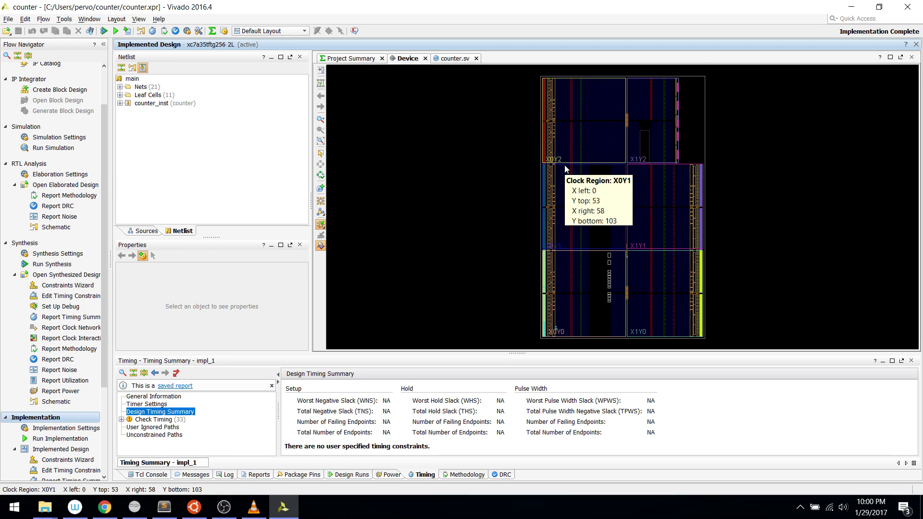
click(564, 262)
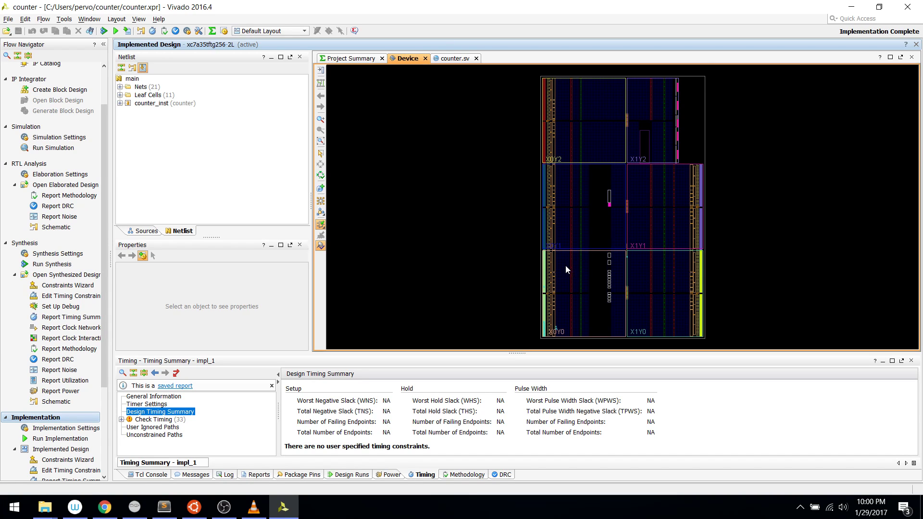
scroll(578, 281, up, 4)
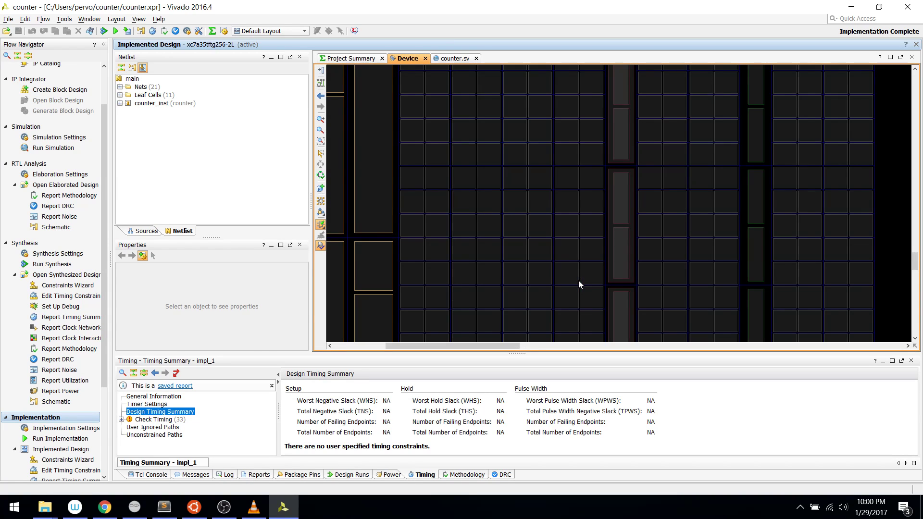
click(606, 165)
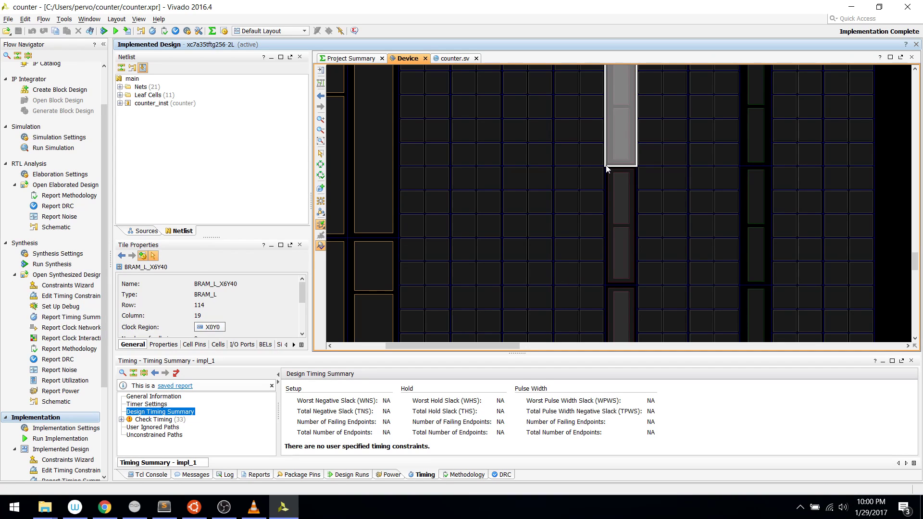
click(582, 174)
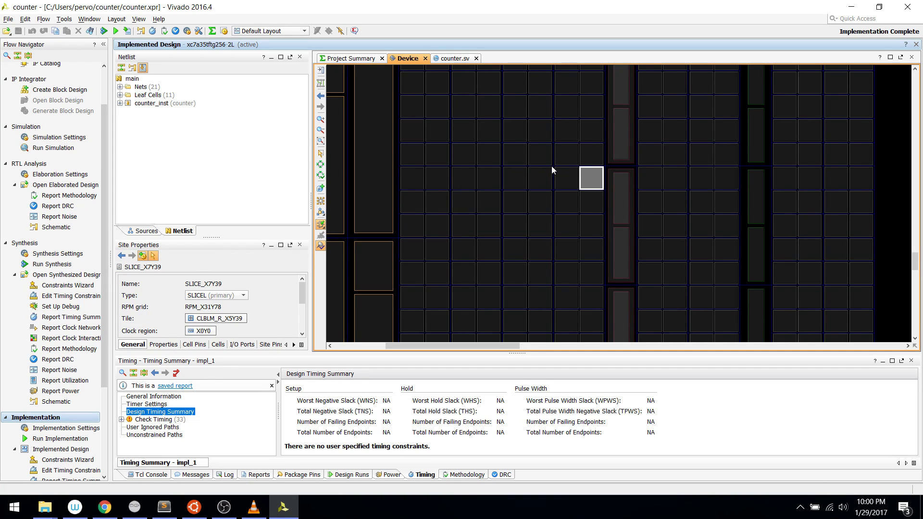
- Inspect the CARRY4 element inside SLICE_X7Y39, the neighbouring block RAM tile, and the CLB tile CLBLM_R_X5Y39 containing the slice
scroll(593, 178, up, 3)
click(632, 197)
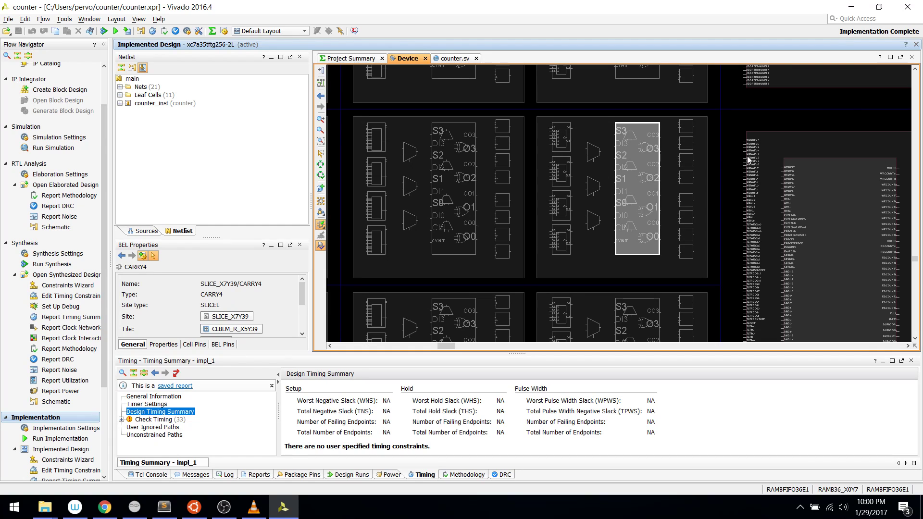
click(714, 155)
click(723, 151)
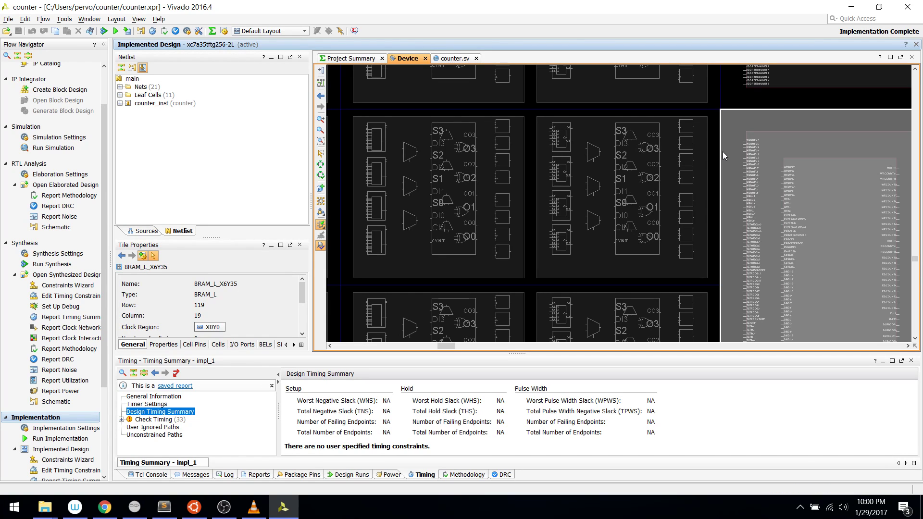
click(590, 133)
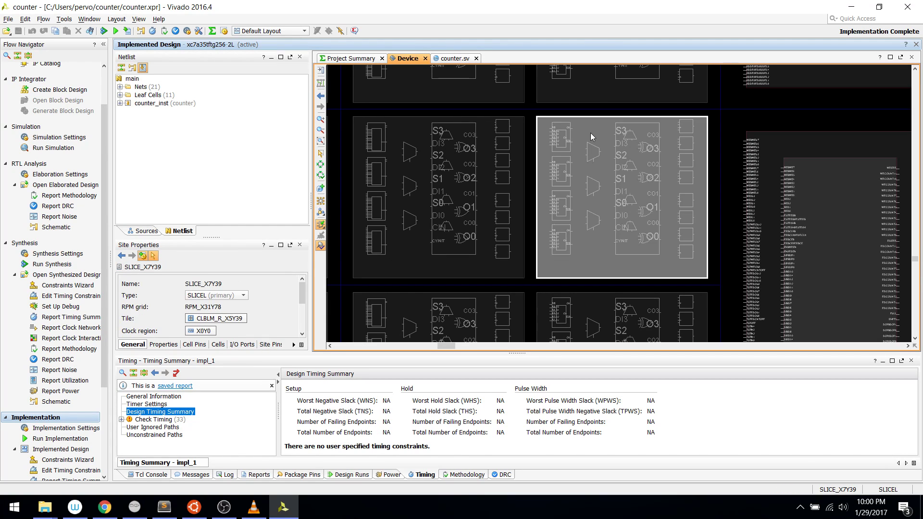
click(597, 110)
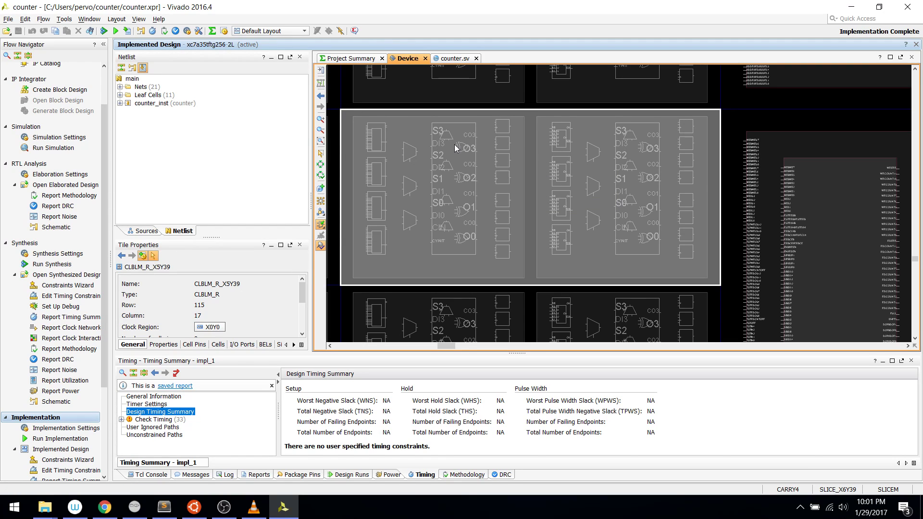
- Inspect slice SLICE_X6Y39 and examine the inputs and outputs of D6LUT and its nested D5LUT in SLICE_X7Y39
click(415, 131)
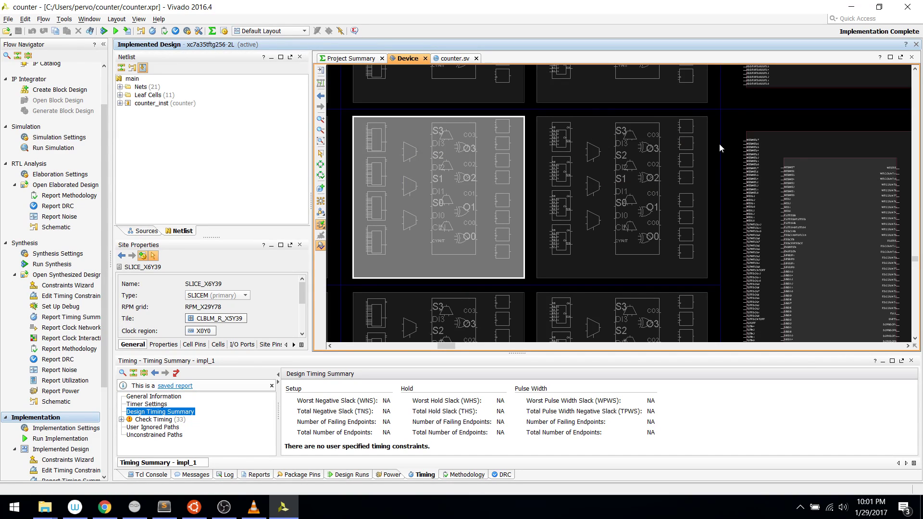
drag(543, 117, 722, 298)
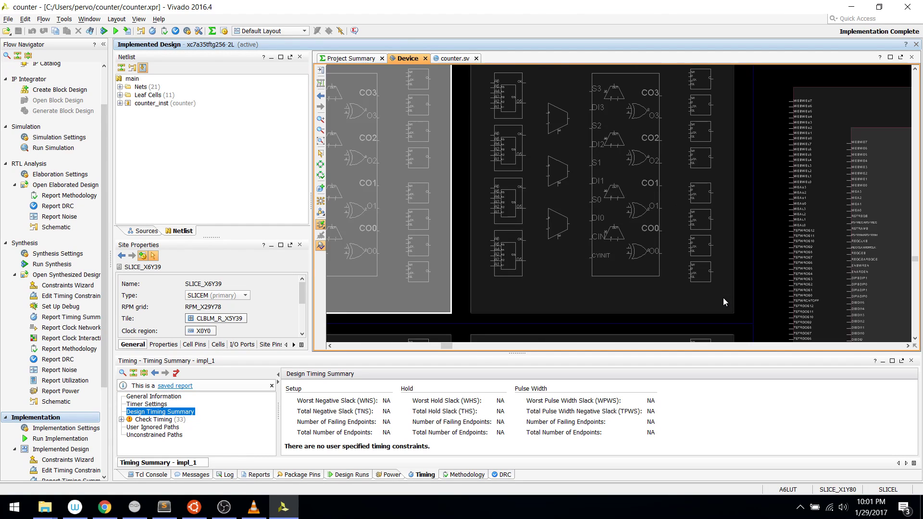
scroll(590, 180, up, 1)
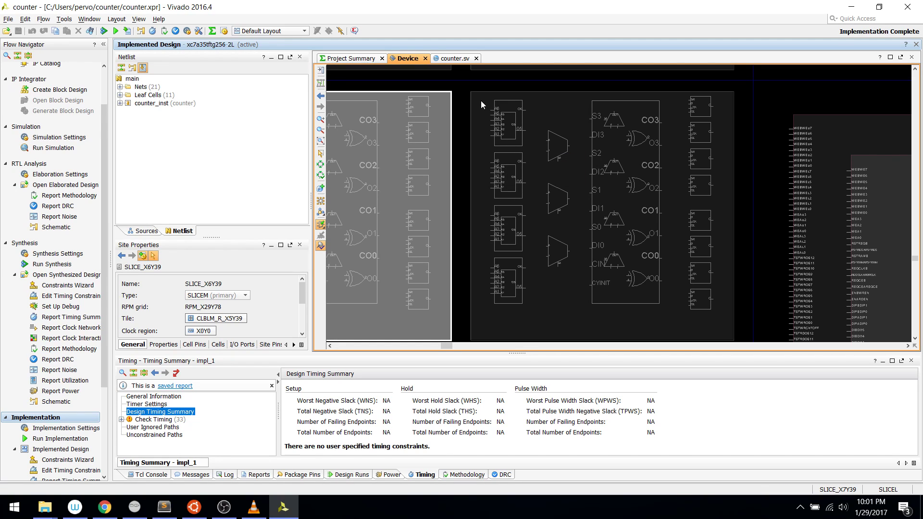
drag(480, 102, 536, 152)
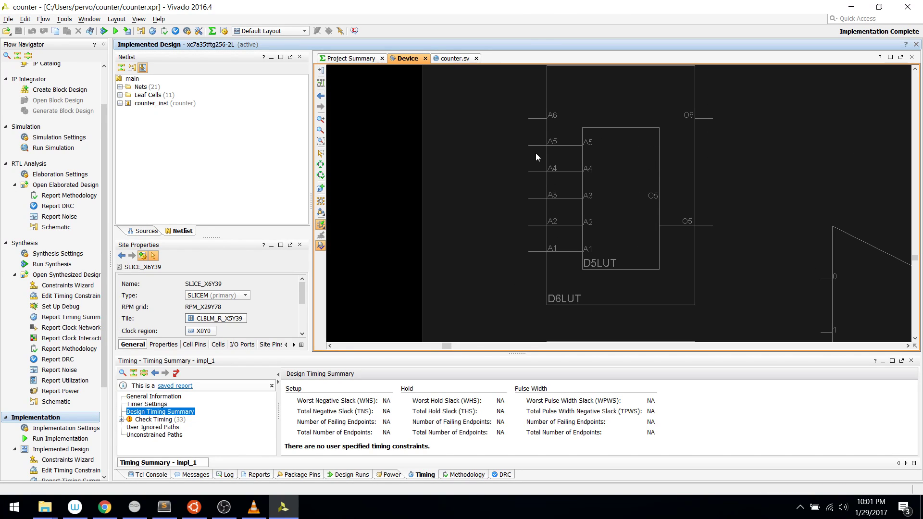
scroll(715, 182, up, 1)
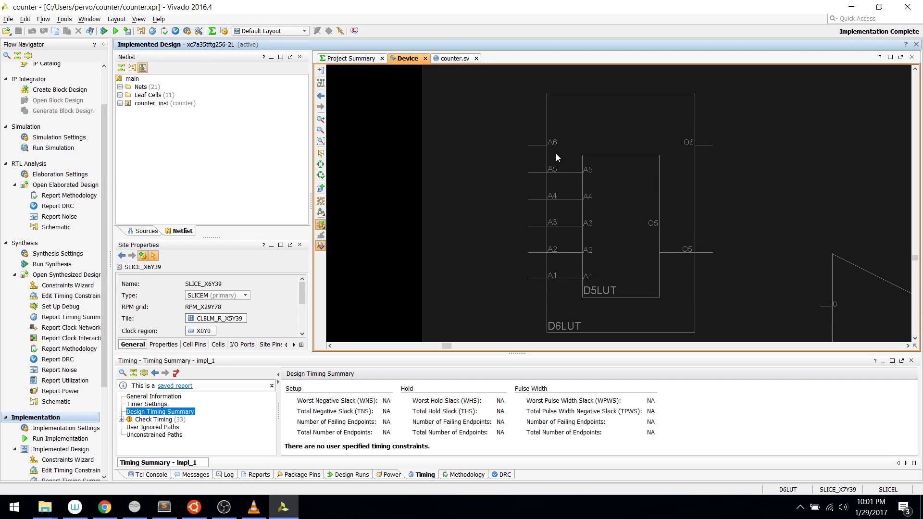
scroll(517, 170, down, 1)
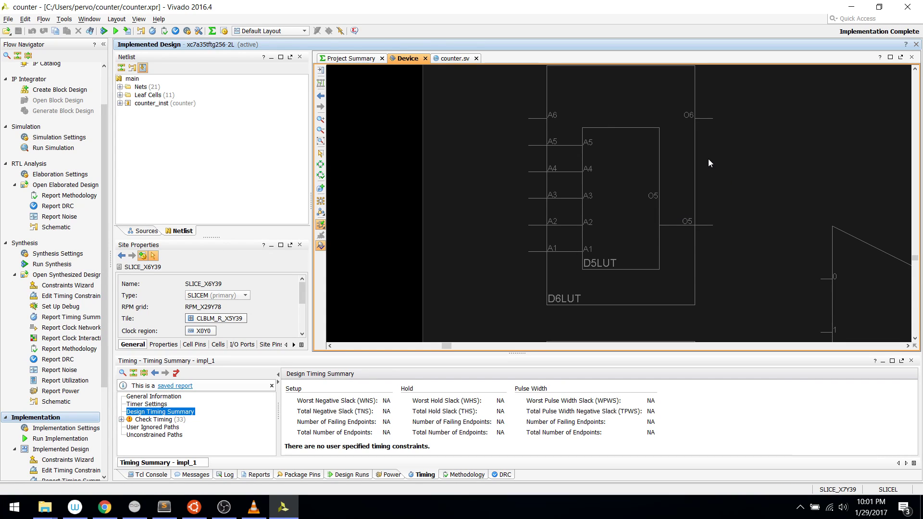
- Compare the properties of D5LUT and D6LUT with those of their slice SLICE_X7Y39 and tile CLBLM_R_X5Y39
scroll(708, 158, down, 2)
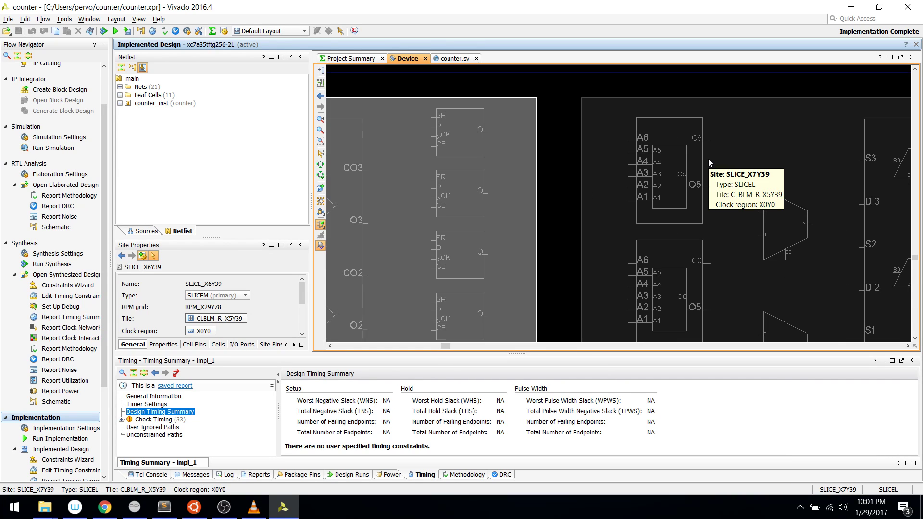
click(667, 165)
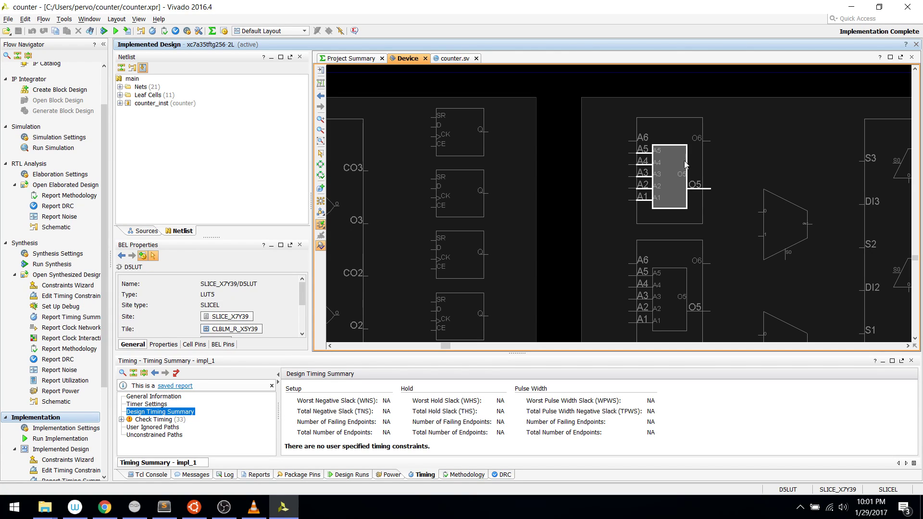
click(730, 156)
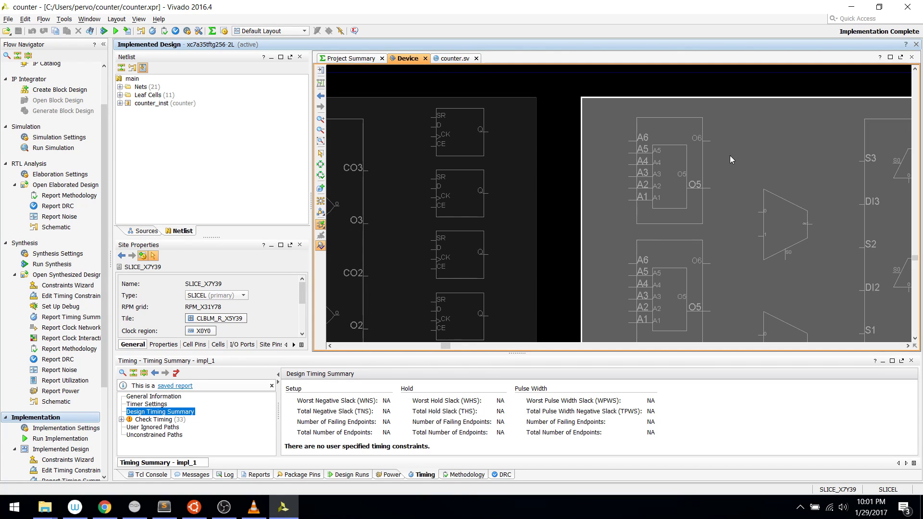
click(566, 152)
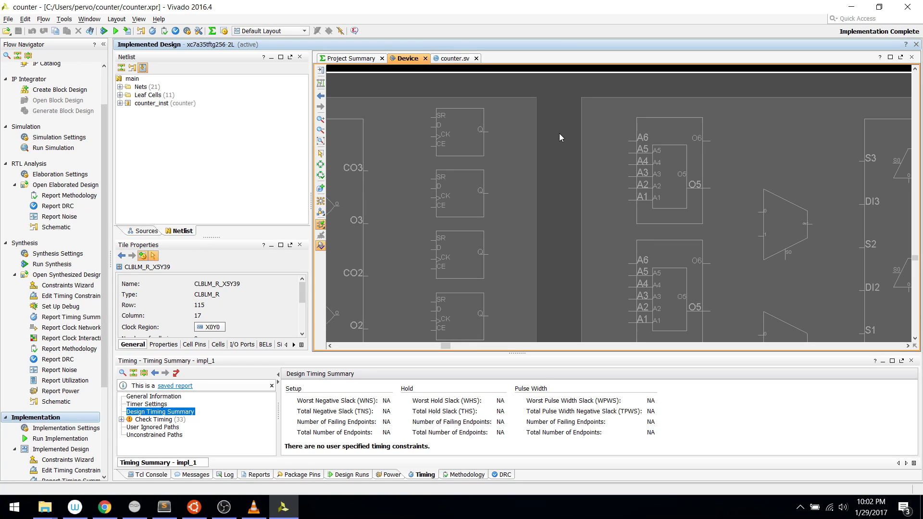
click(662, 140)
mouse_move(666, 156)
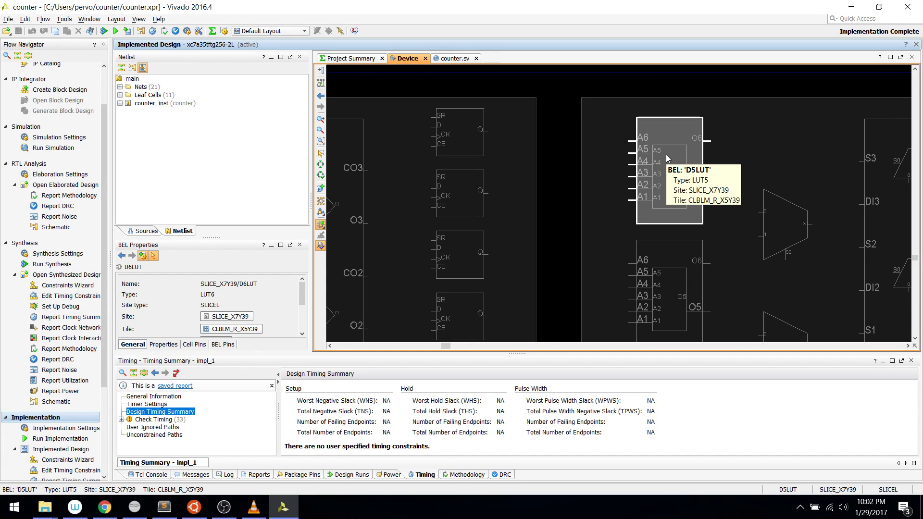
mouse_move(555, 172)
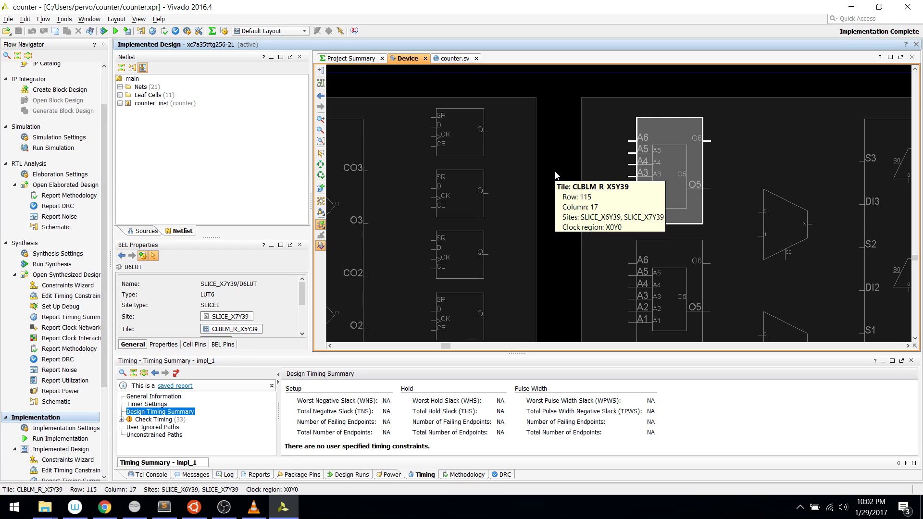
click(670, 168)
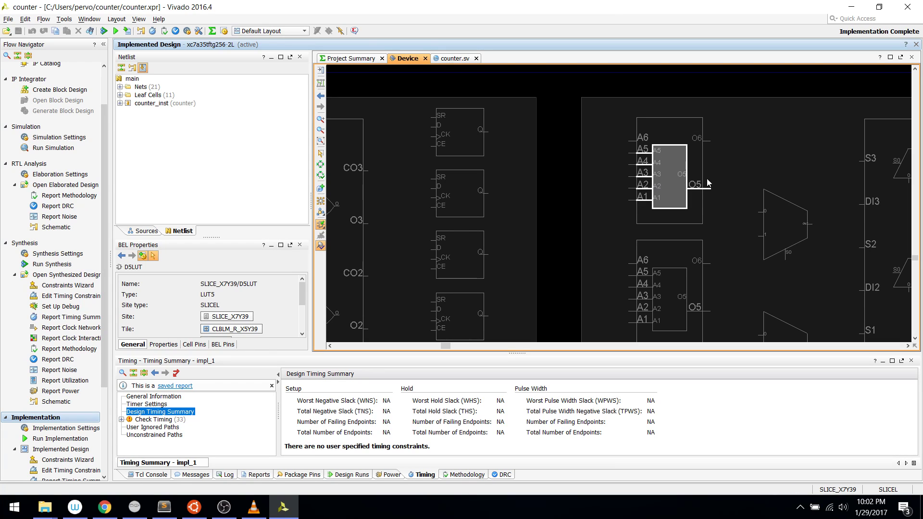
- Inspect the F7BMUX multiplexer beside the LUTs in SLICE_X7Y39
scroll(796, 135, down, 2)
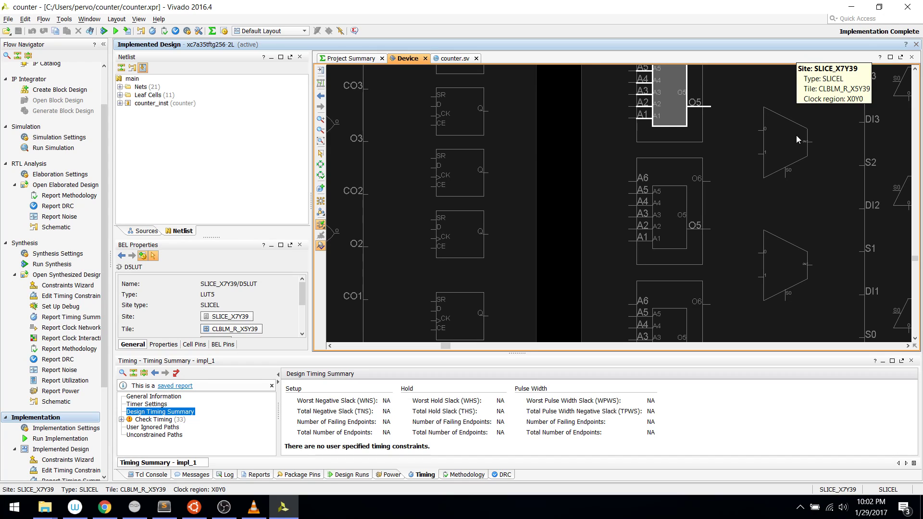
scroll(803, 187, down, 1)
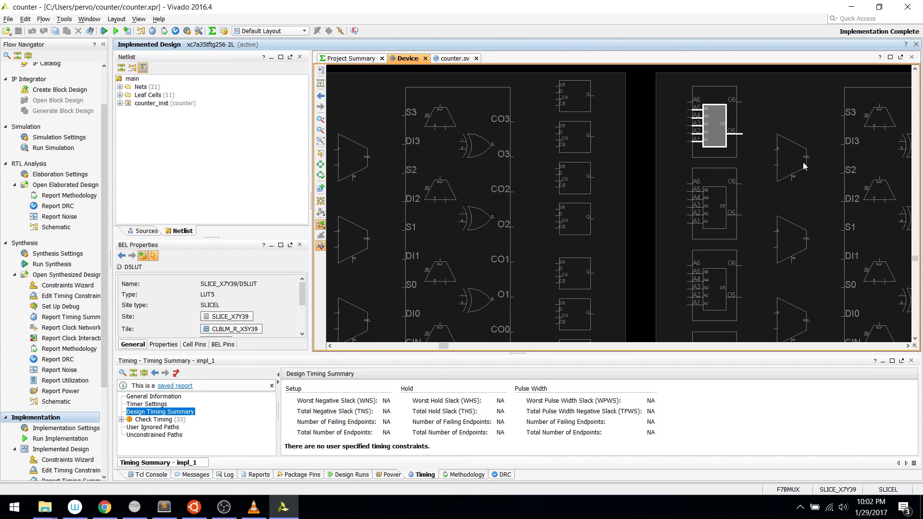
scroll(803, 163, right, 1)
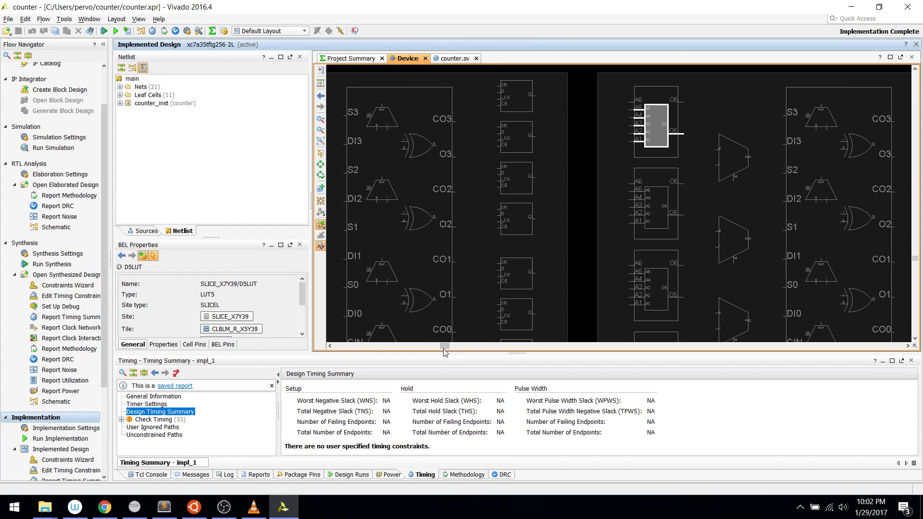
drag(445, 346, 448, 346)
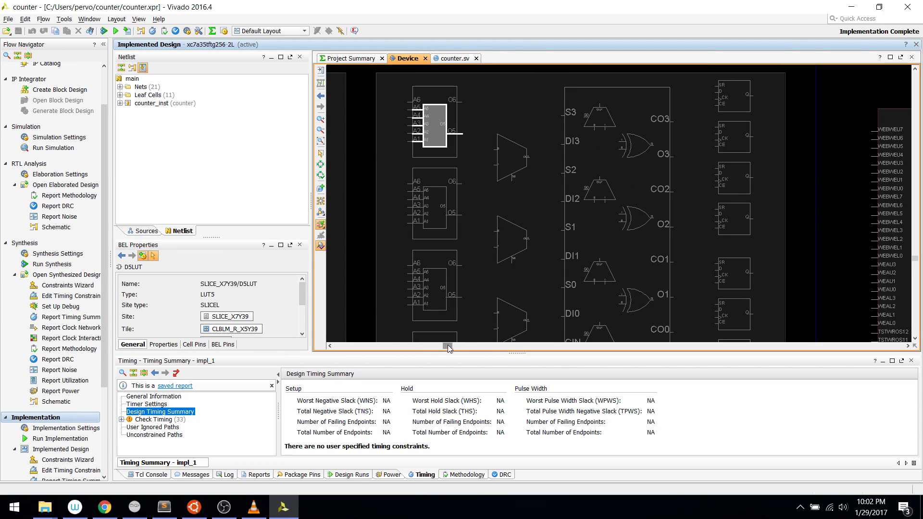
click(505, 146)
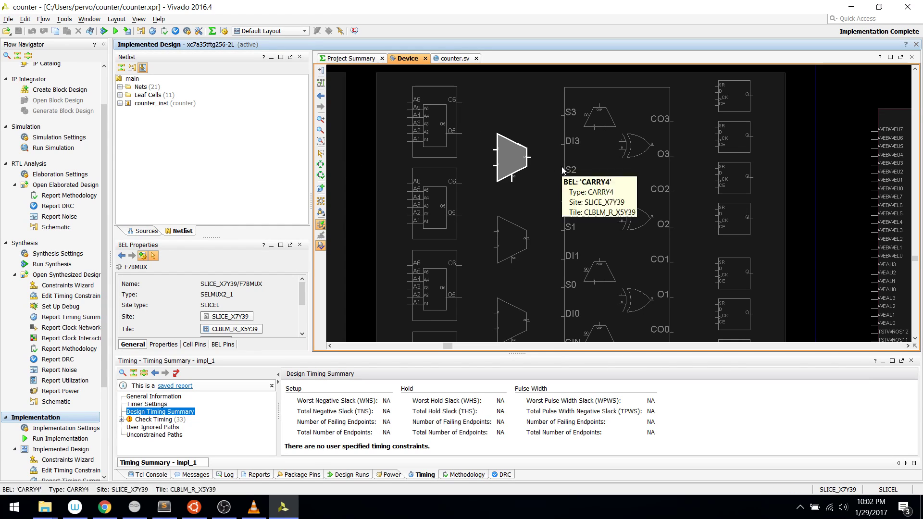
- Examine the CARRY4 element of SLICE_X7Y39, its enclosing slice and CLB tile, and the adjacent block RAM tile BRAM_L_X6Y35
scroll(627, 120, down, 5)
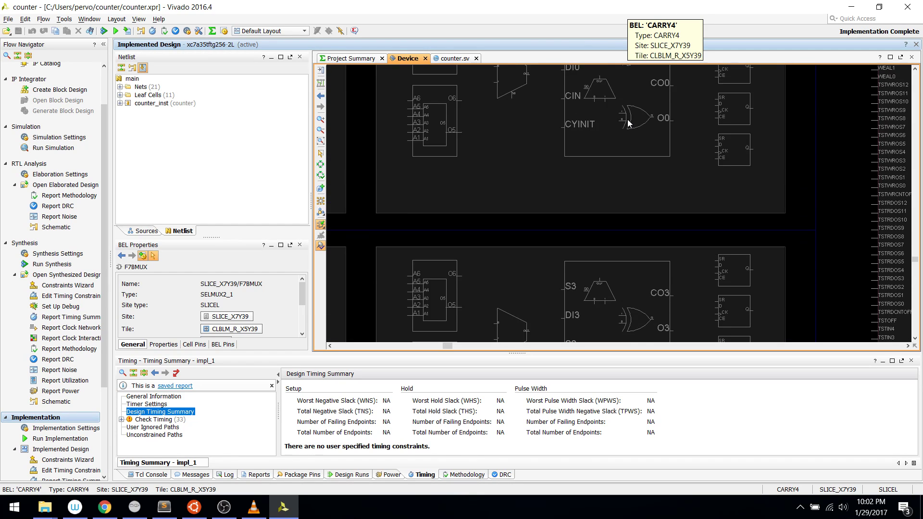
scroll(627, 122, up, 3)
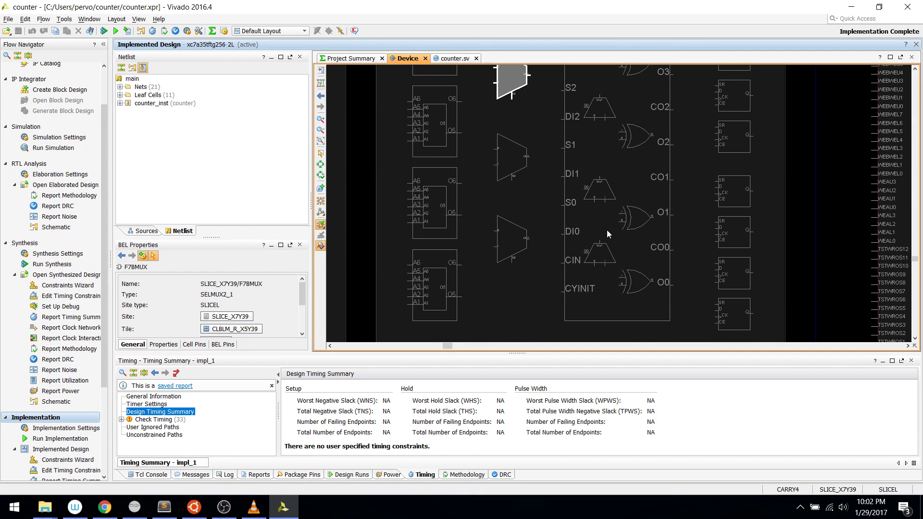
click(600, 248)
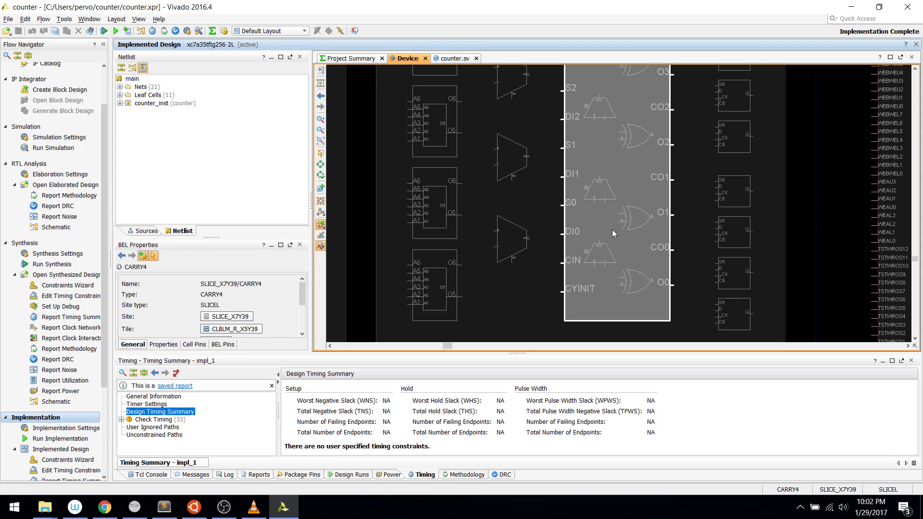
click(691, 247)
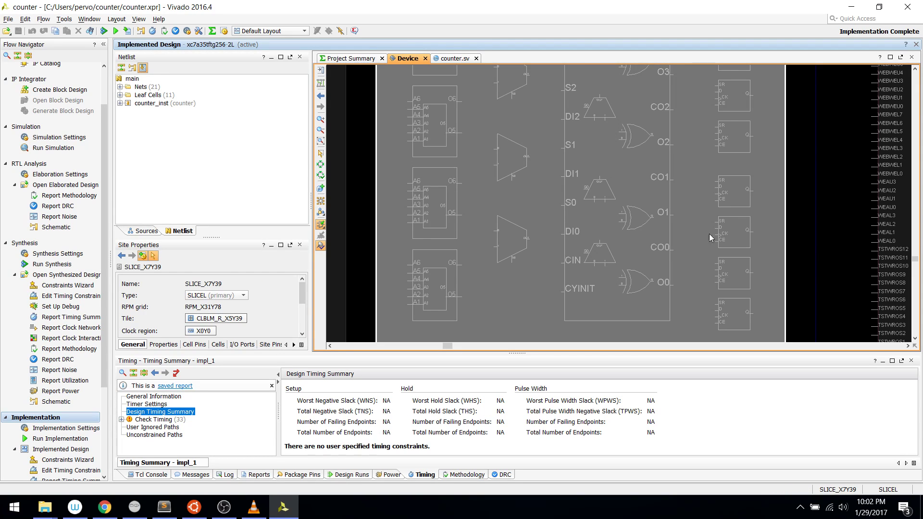
click(796, 223)
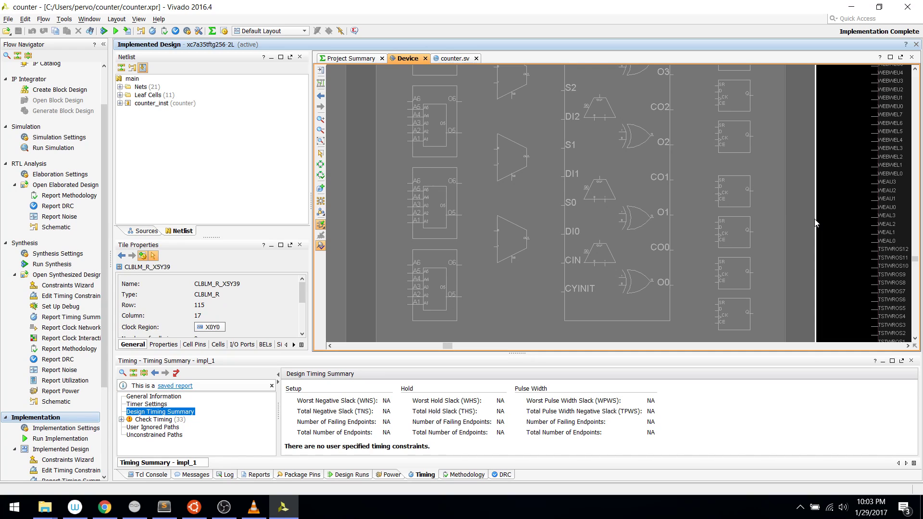
click(831, 228)
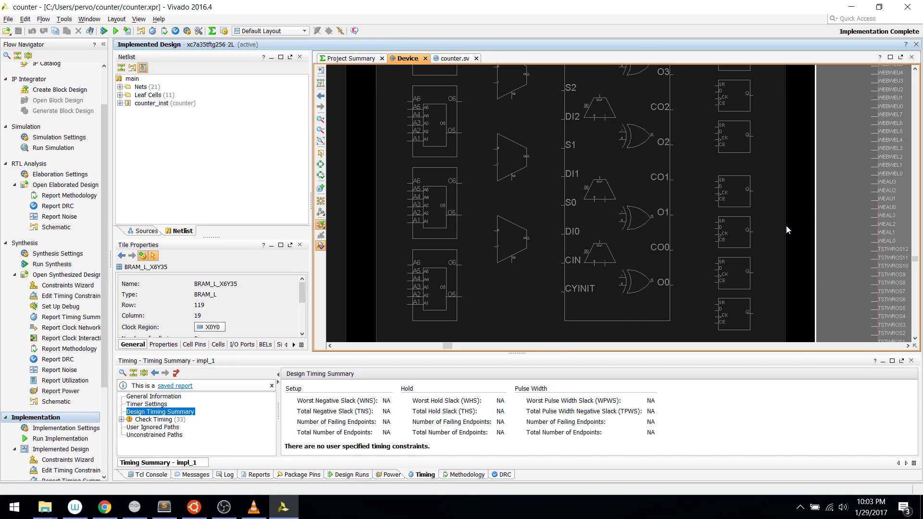
- Examine the column of flip-flops in SLICE_X7Y39, checking the properties of AFF and A5FF
scroll(787, 229, up, 1)
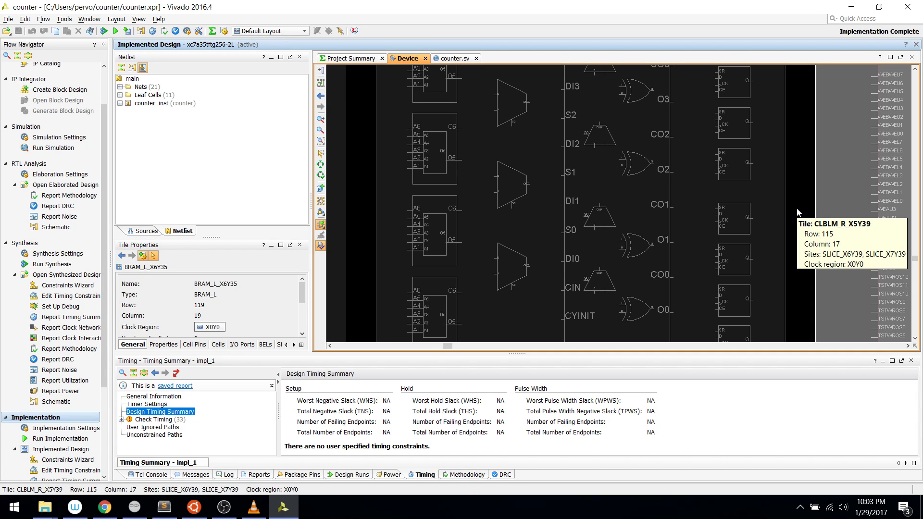
scroll(797, 211, up, 2)
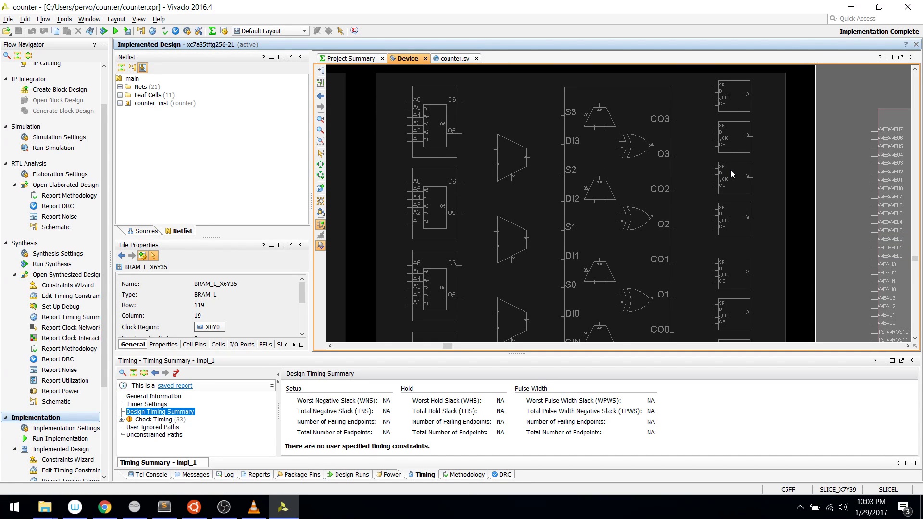
scroll(731, 169, down, 4)
click(733, 283)
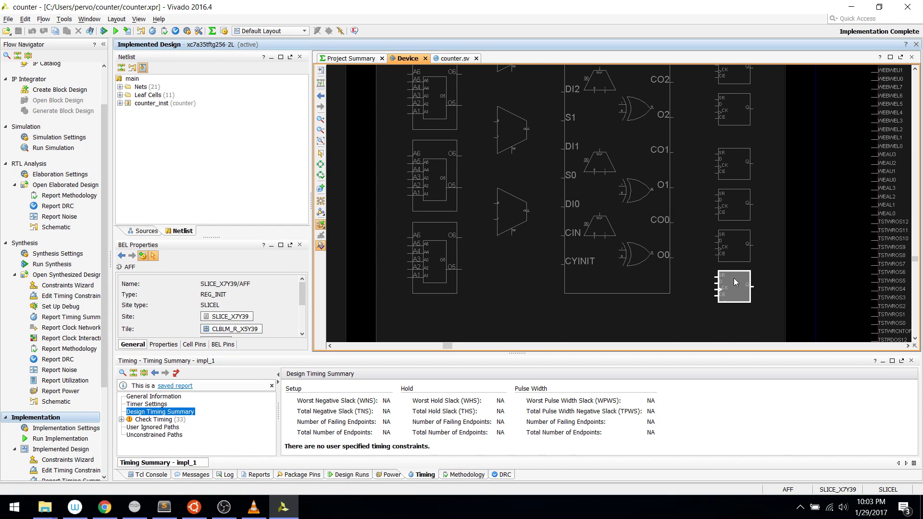
click(730, 250)
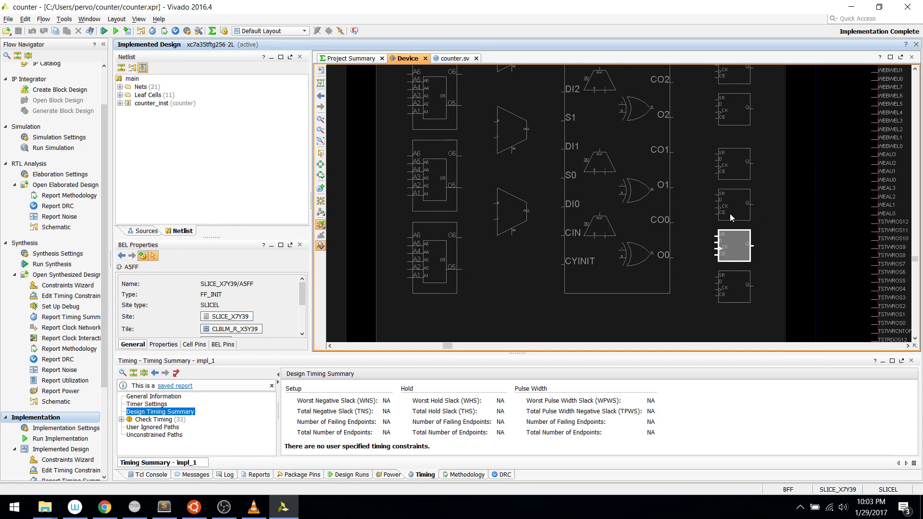
scroll(731, 217, up, 2)
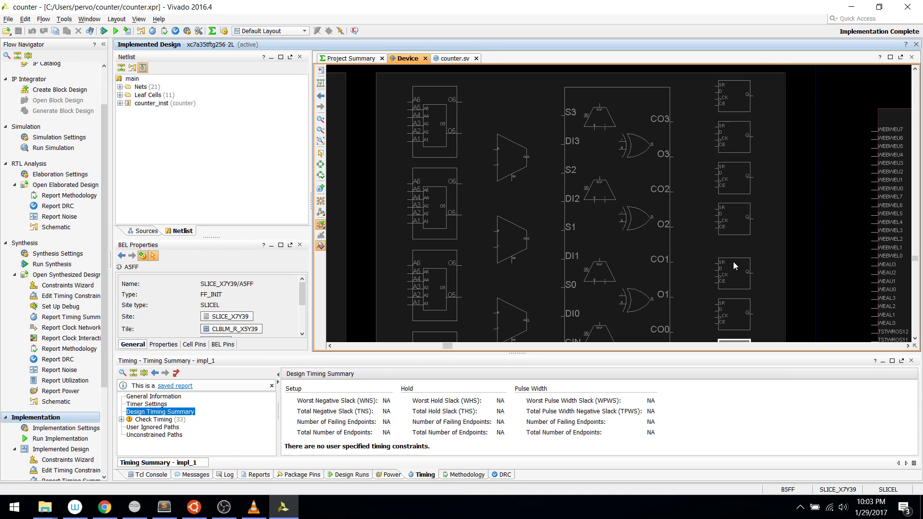
scroll(733, 181, down, 1)
scroll(731, 180, down, 4)
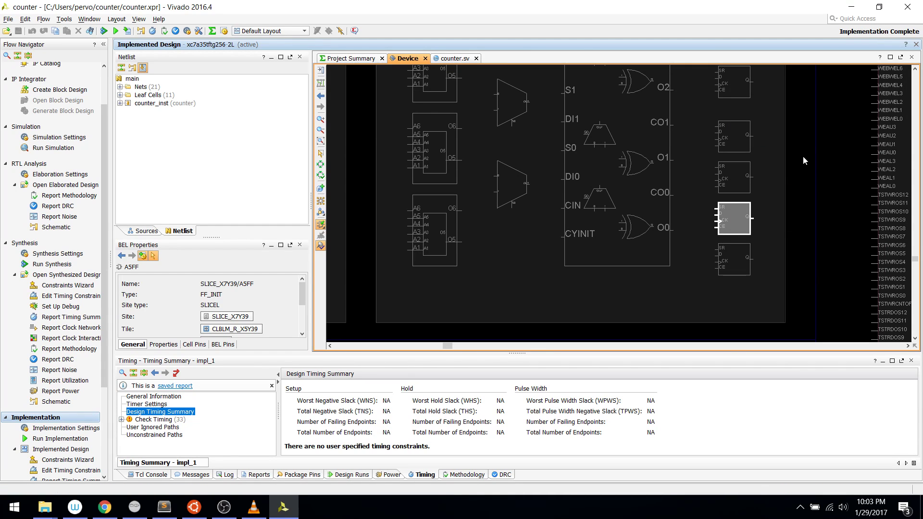
- Inspect block RAM tiles BRAM_L_X6Y35 and BRAM_L_X6Y40 and the RAMB18_X0Y15 site within the wider device layout
click(798, 133)
click(818, 135)
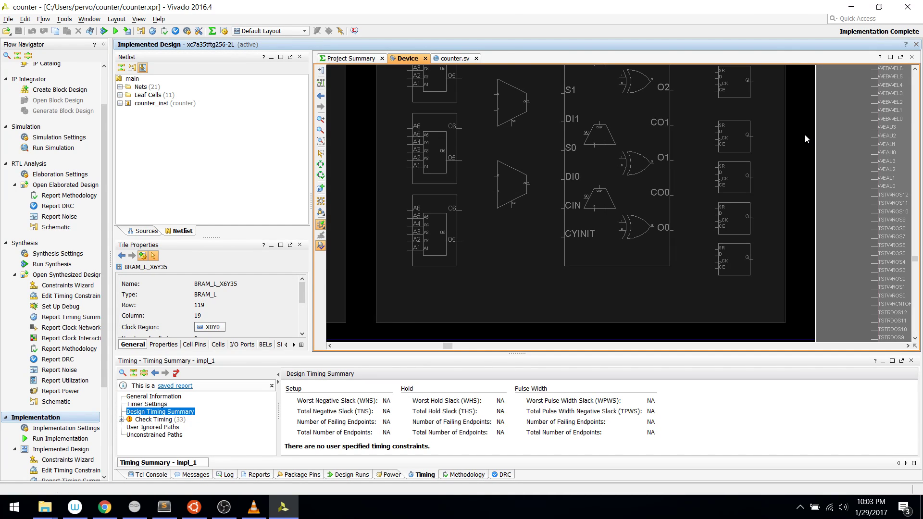
scroll(805, 134, down, 3)
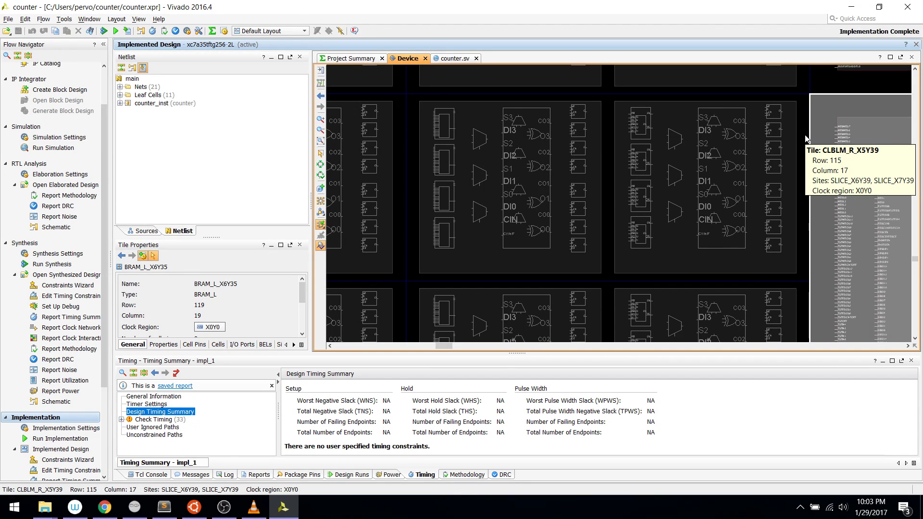
scroll(800, 139, down, 2)
scroll(800, 143, down, 2)
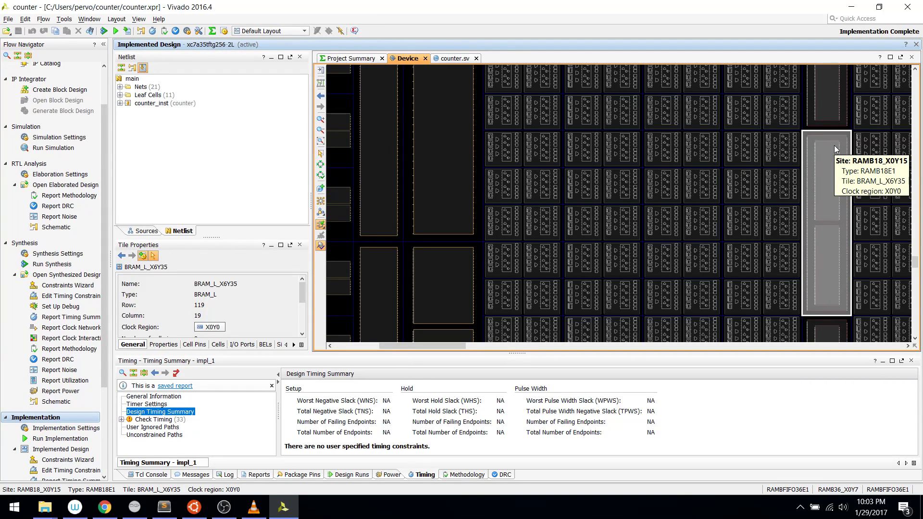
click(850, 120)
scroll(847, 126, down, 2)
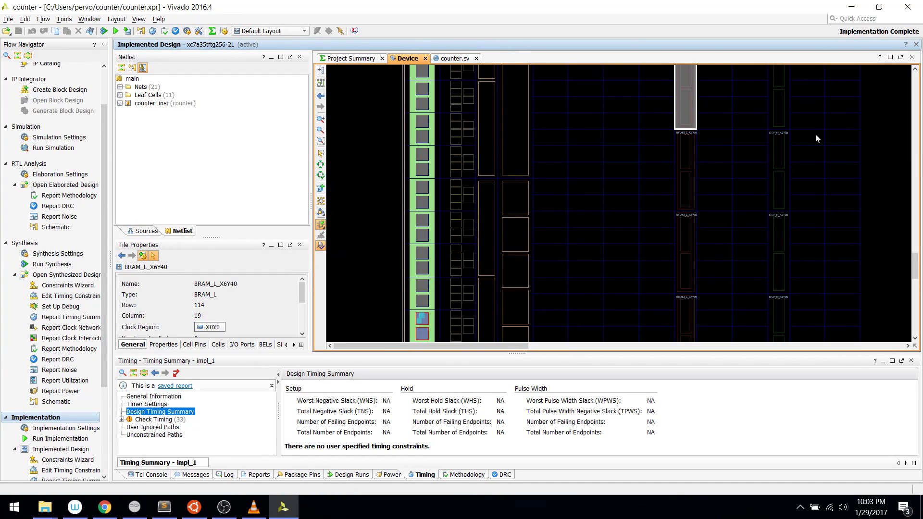
click(685, 152)
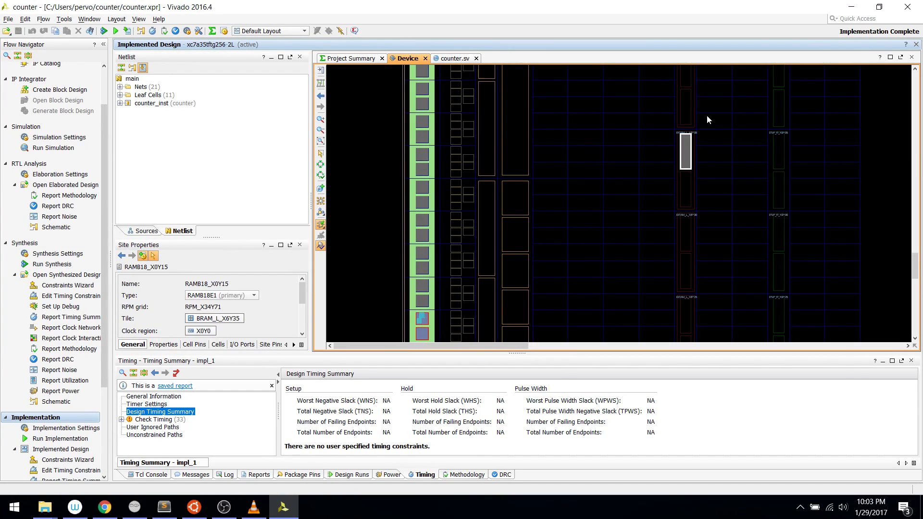
- Compare the RAMB36_X0Y8 block RAM site with the half-size sites RAMB18_X0Y15 and RAMB18_X0Y14
click(691, 105)
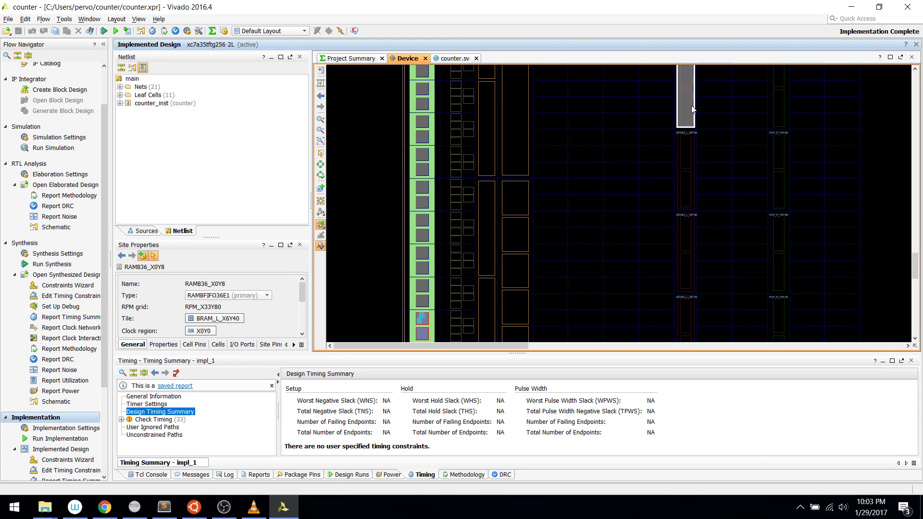
click(690, 152)
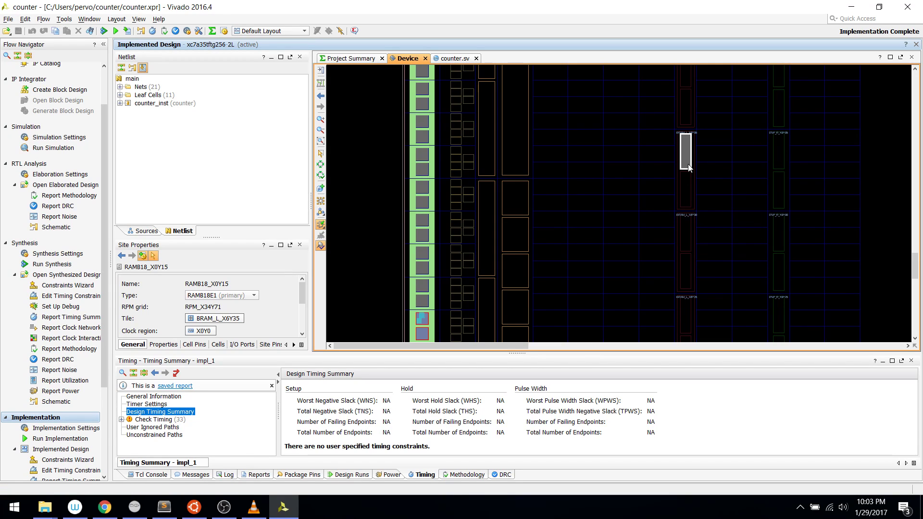
click(682, 188)
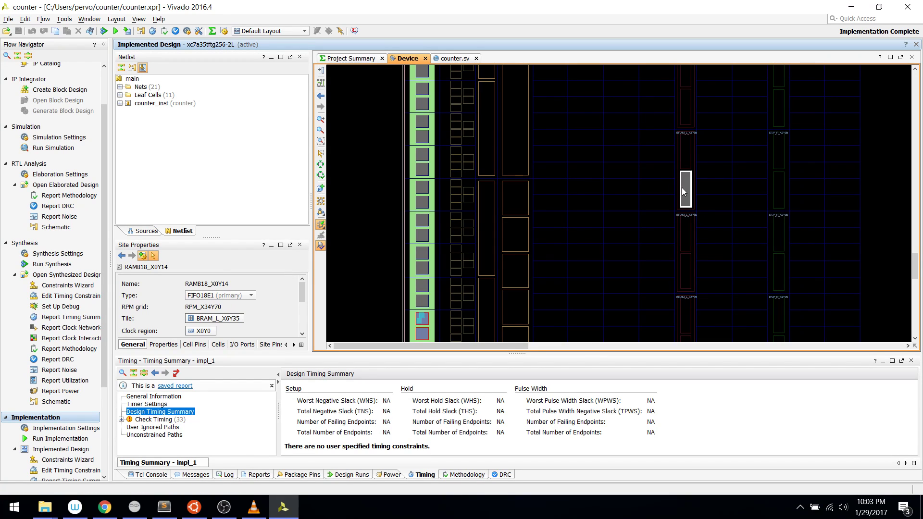
click(686, 145)
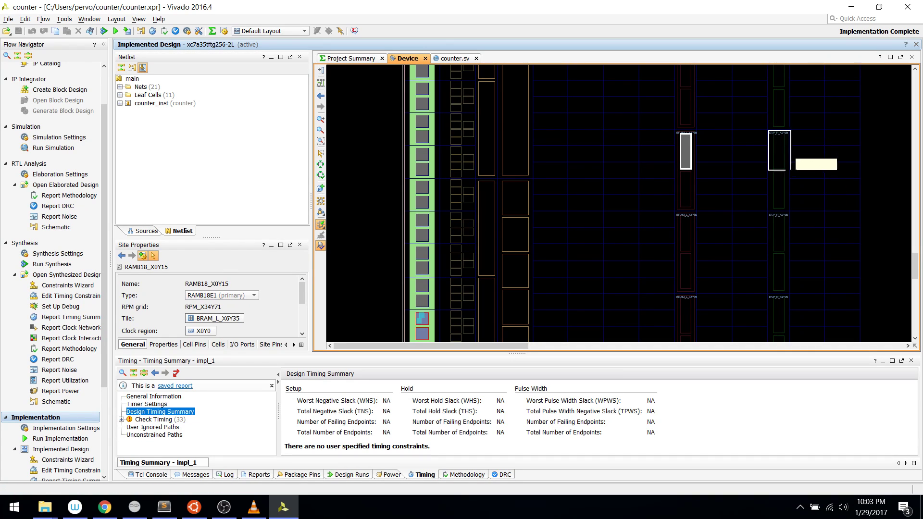
- Inspect SLICE_X12Y38, tile CLBLM_L_X10Y39 and the adjacent DSP48_X0Y15 site in the DSP column
scroll(792, 172, up, 3)
click(792, 171)
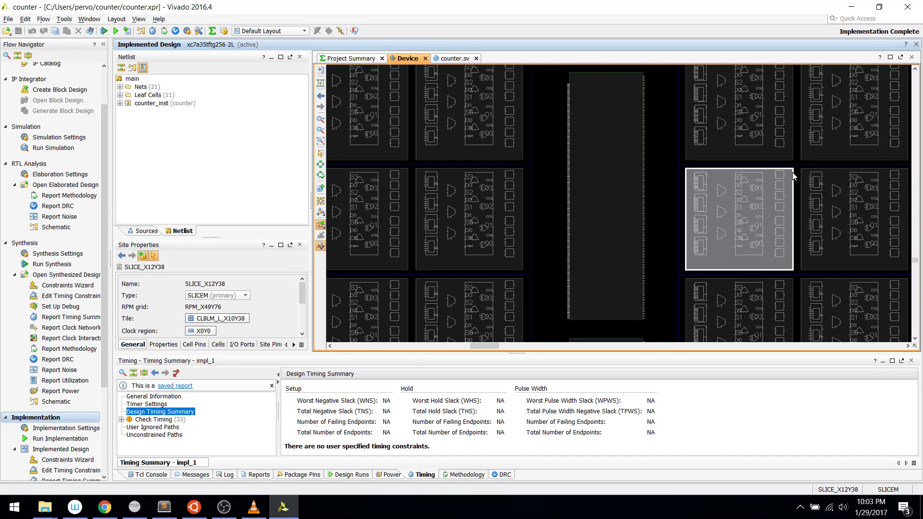
click(668, 140)
scroll(683, 149, down, 3)
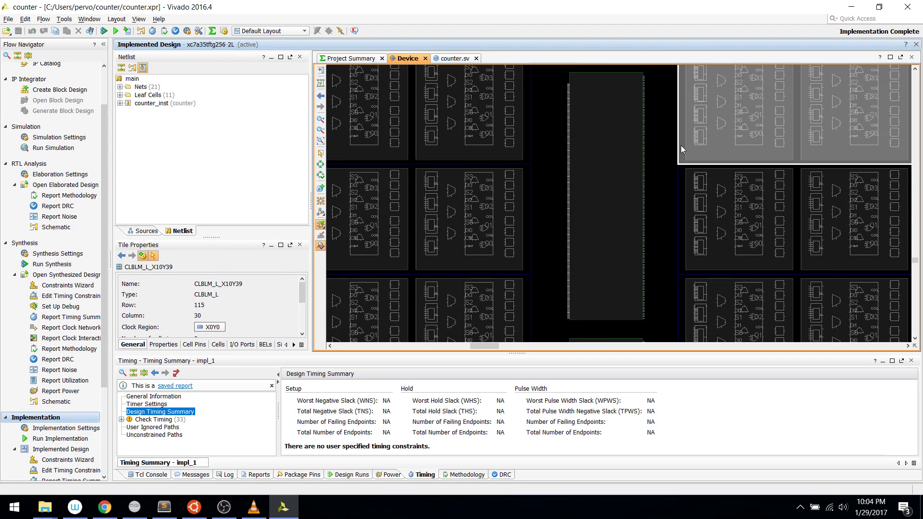
click(644, 154)
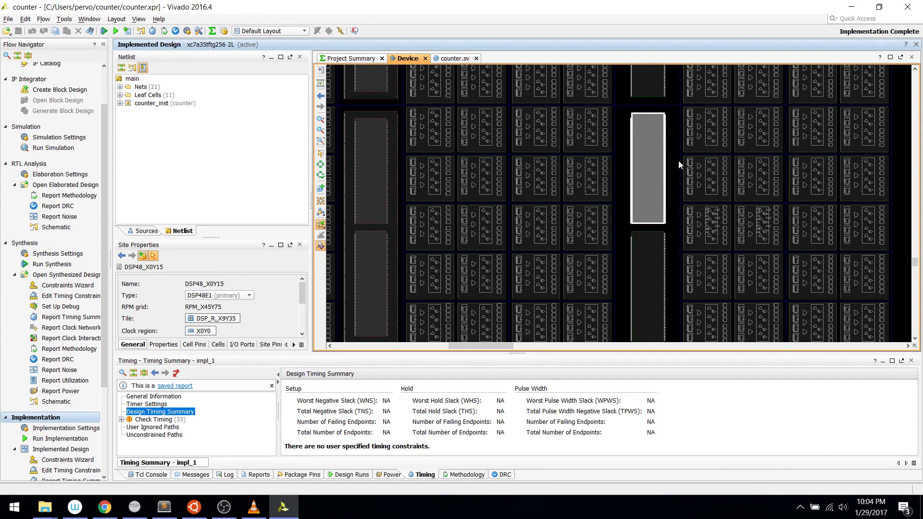
- Locate the occupied slices near the bottom of clock region X0Y0 and inspect MMCME2_ADV_X0Y0, its tile and SLICE_X0Y4
scroll(675, 163, down, 2)
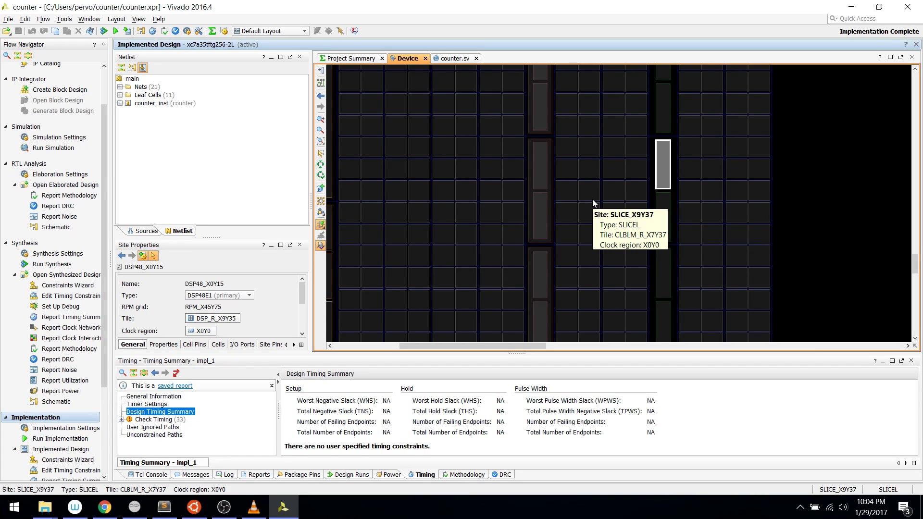
scroll(592, 202, down, 2)
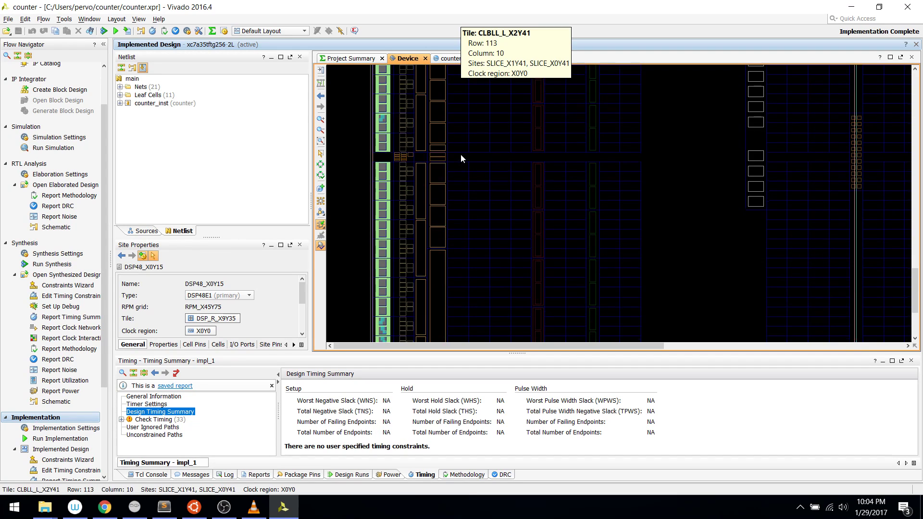
scroll(460, 159, down, 3)
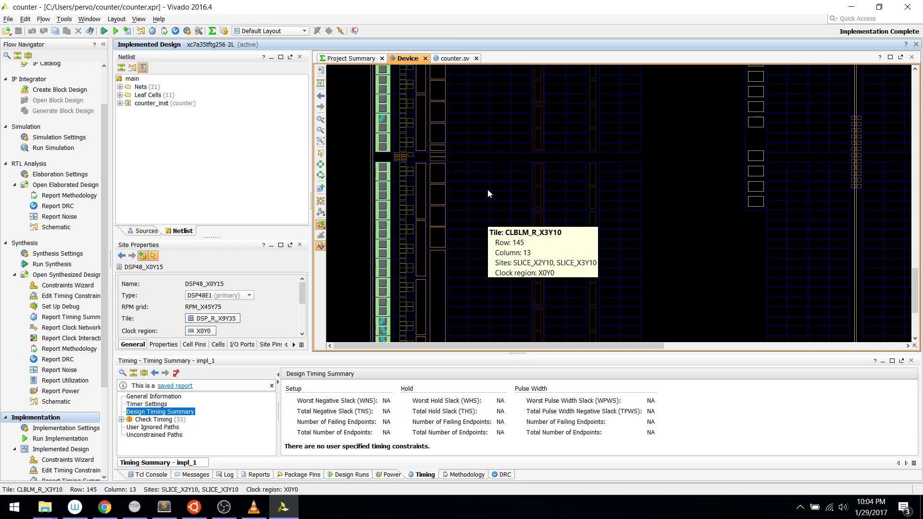
scroll(680, 170, down, 2)
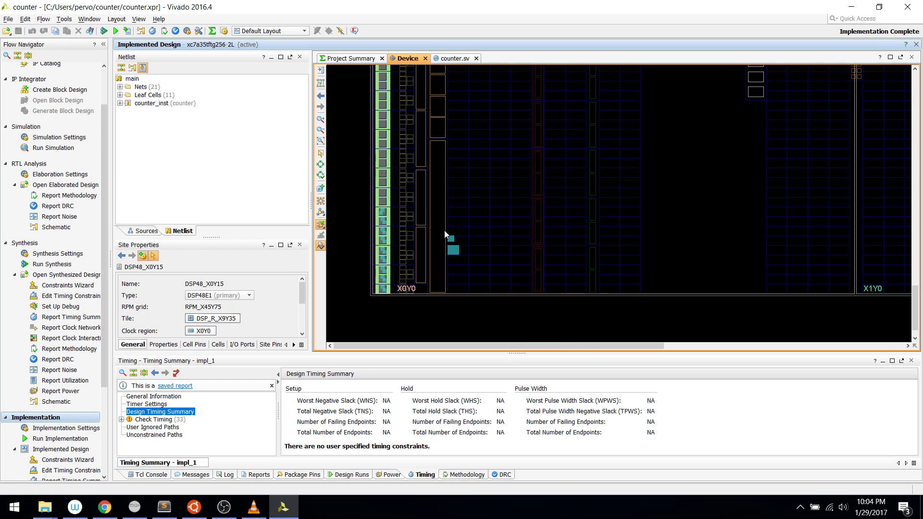
drag(446, 234, 465, 261)
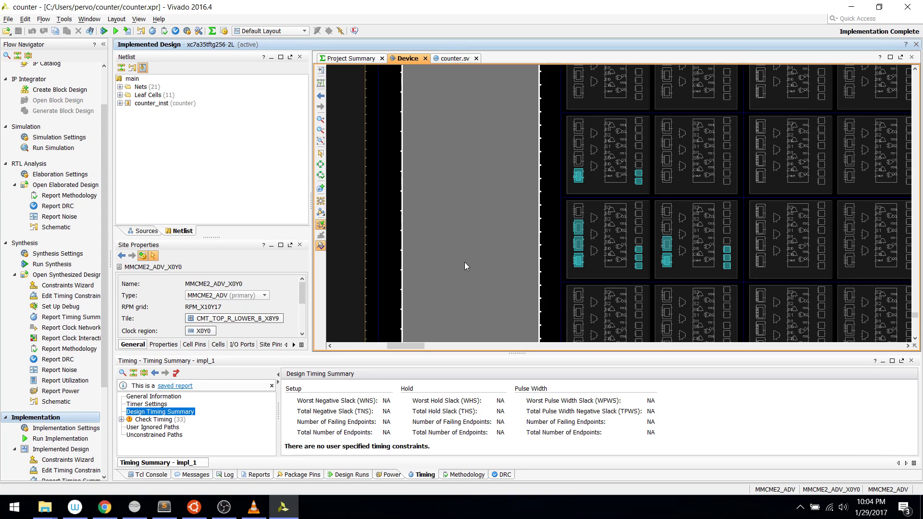
click(555, 223)
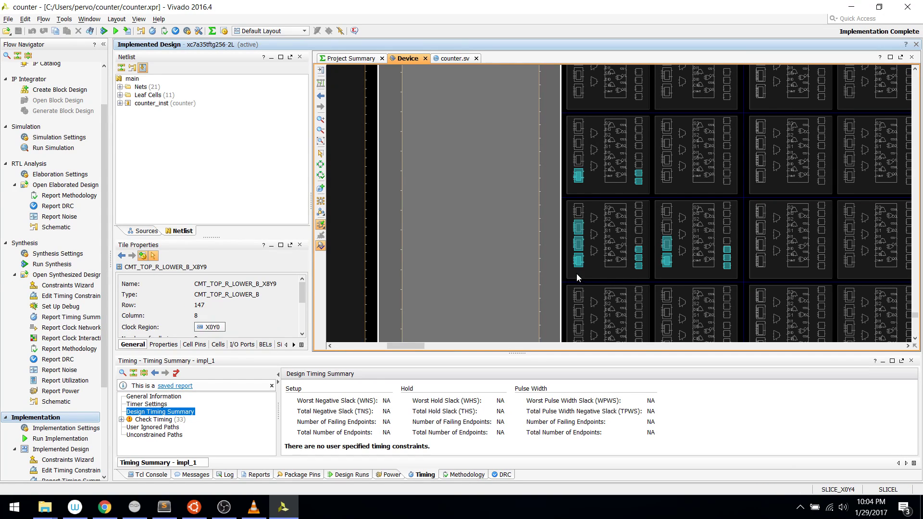
click(590, 278)
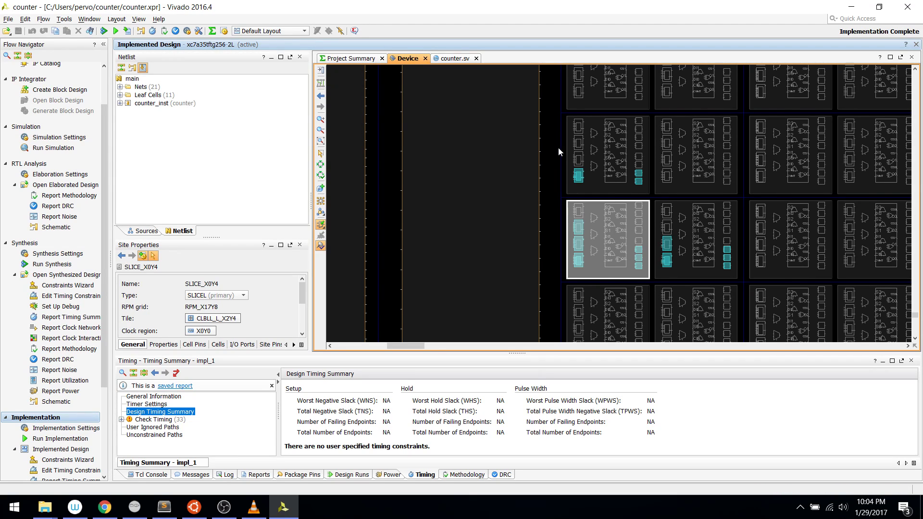
- Examine the used cells in CLB tiles CLBLL_L_X2Y4 and CLBLL_L_X2Y5 and the neighbouring clock management tile
drag(560, 113, 746, 294)
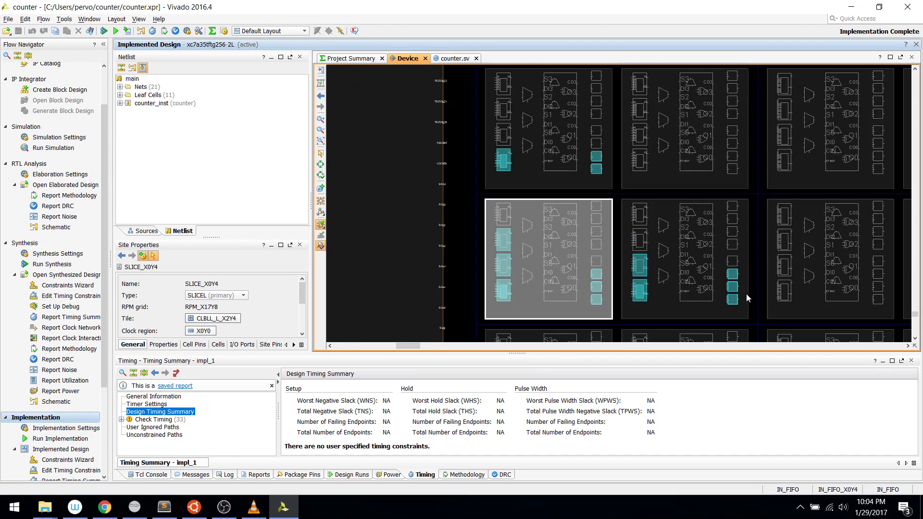
click(746, 297)
click(755, 294)
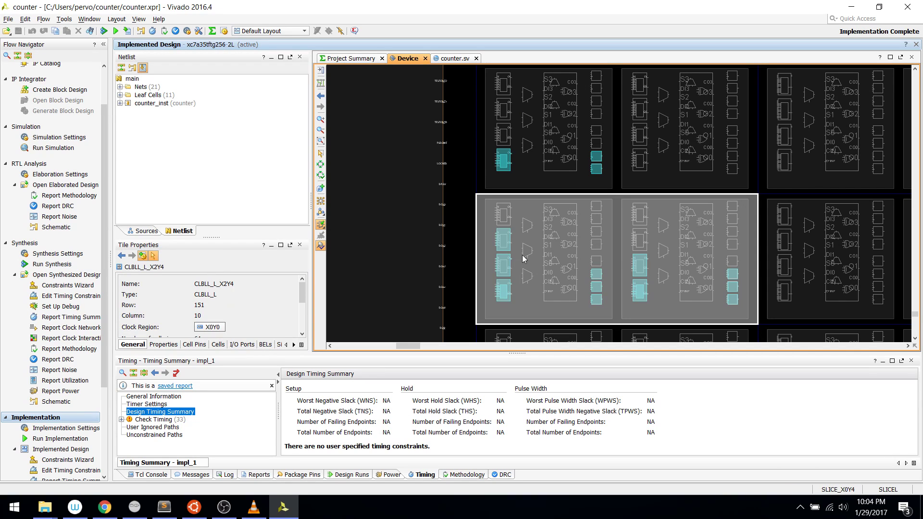
click(482, 183)
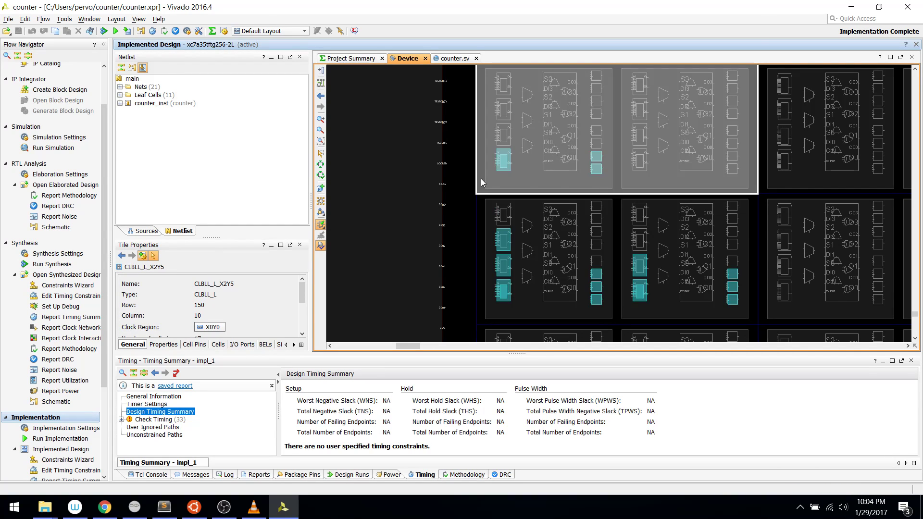
click(459, 219)
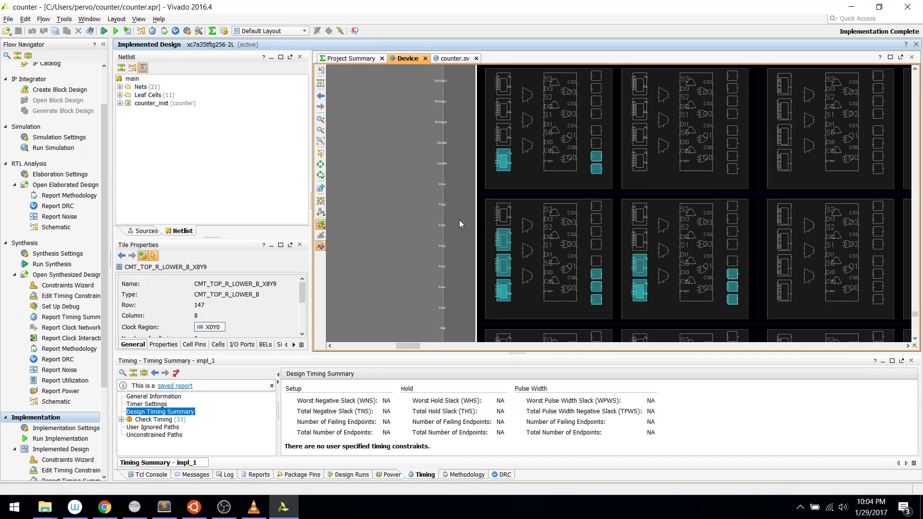
- Show the connectivity of the count[7]_i_2 LUT6, expand it two more levels through the counter cells, and clear the selection
click(504, 242)
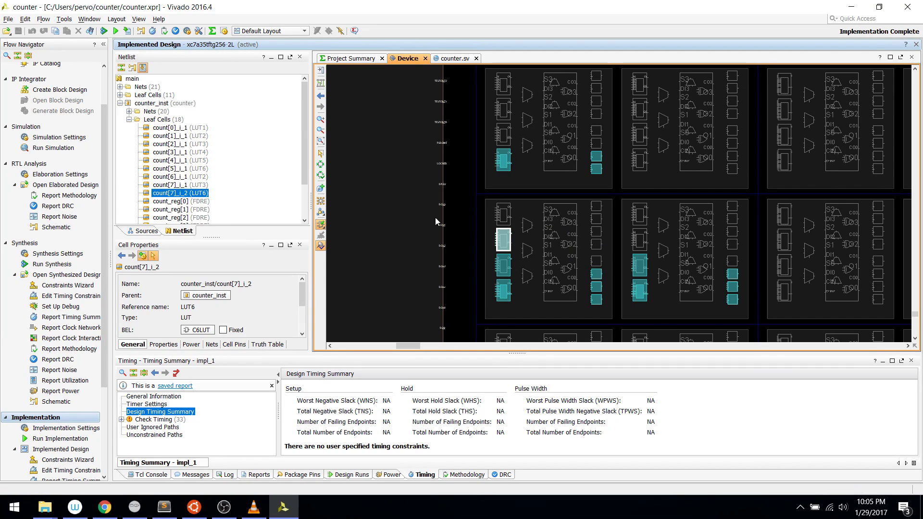
right_click(175, 193)
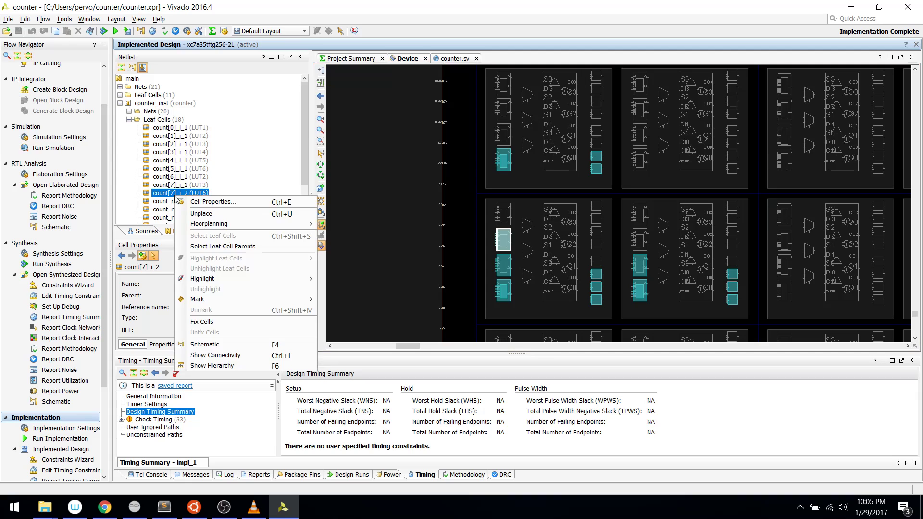
click(239, 358)
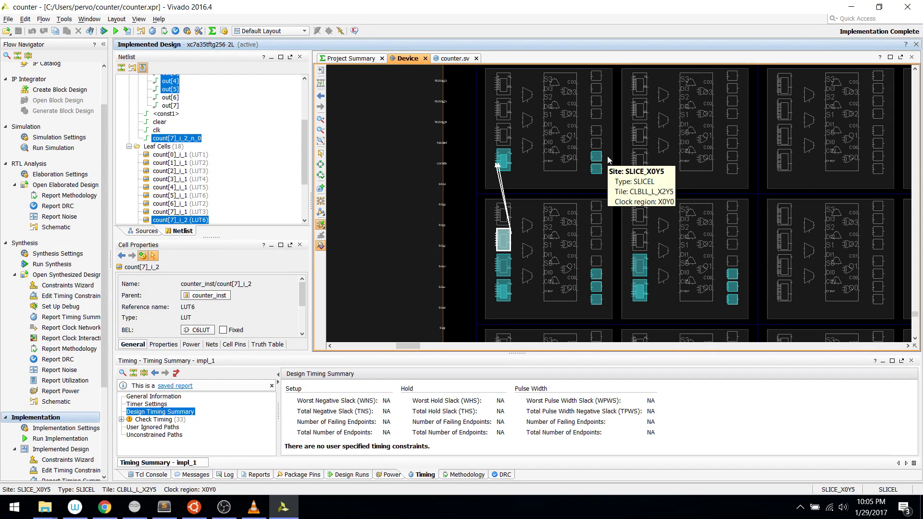
key(ctrl+t)
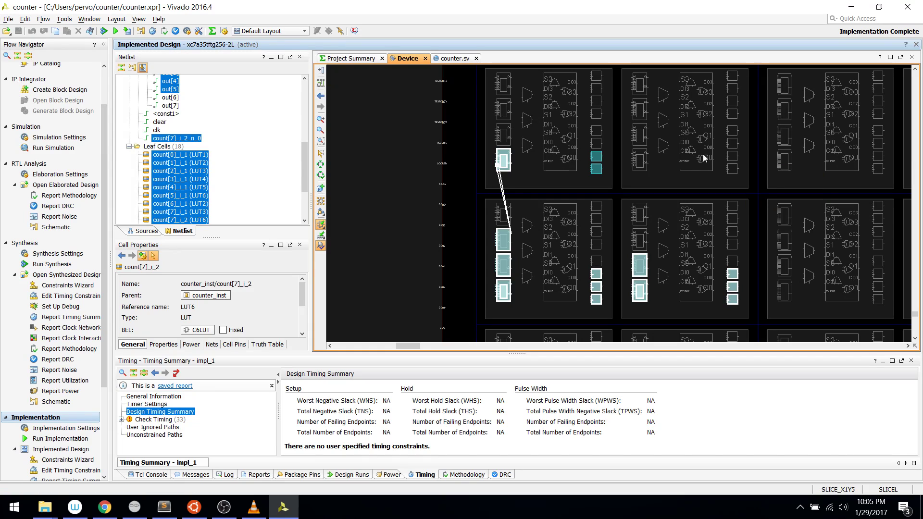
key(ctrl+t)
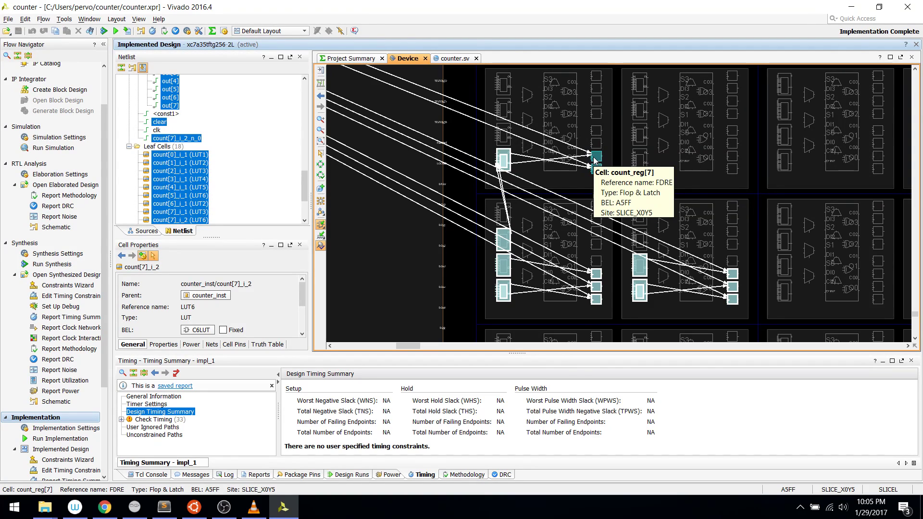
click(459, 282)
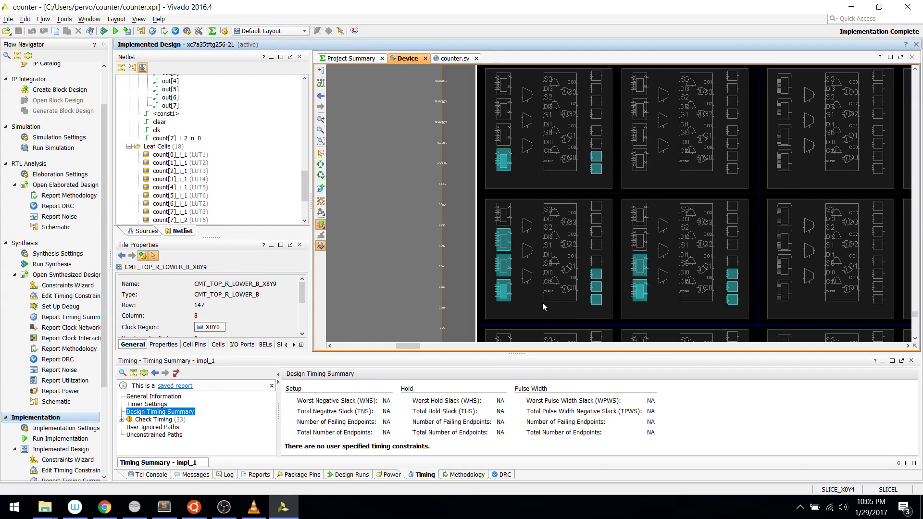
- Inspect the count_reg[4] and count_reg[5] flip-flops placed in SLICE_X0Y4
click(597, 288)
click(596, 275)
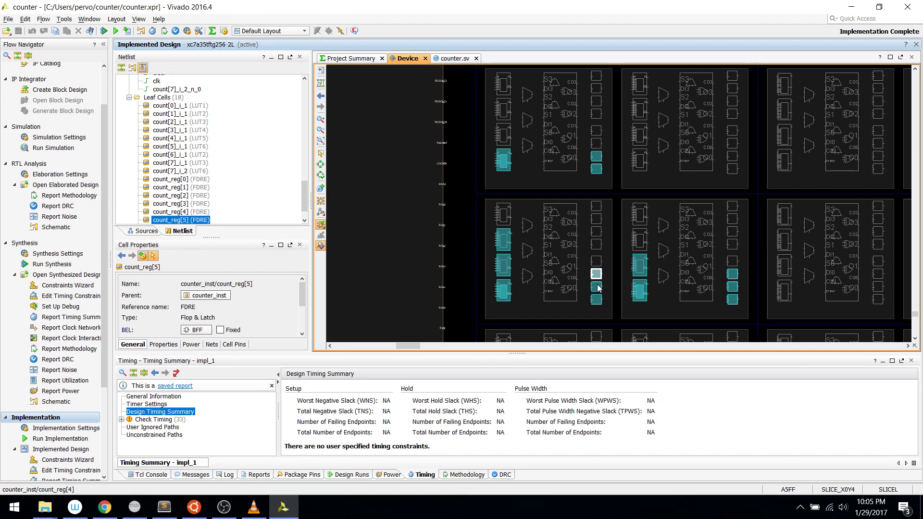
click(598, 287)
click(596, 275)
- Locate the count[0]_i_1 LUT on the device and examine the surrounding cells in tile CLBLL_L_X2Y4
click(166, 106)
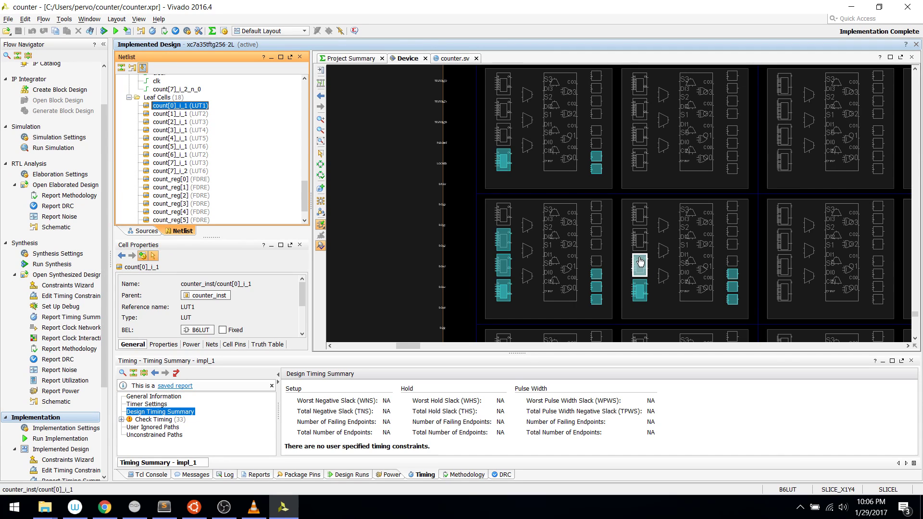
click(622, 259)
drag(622, 259, 742, 307)
click(582, 226)
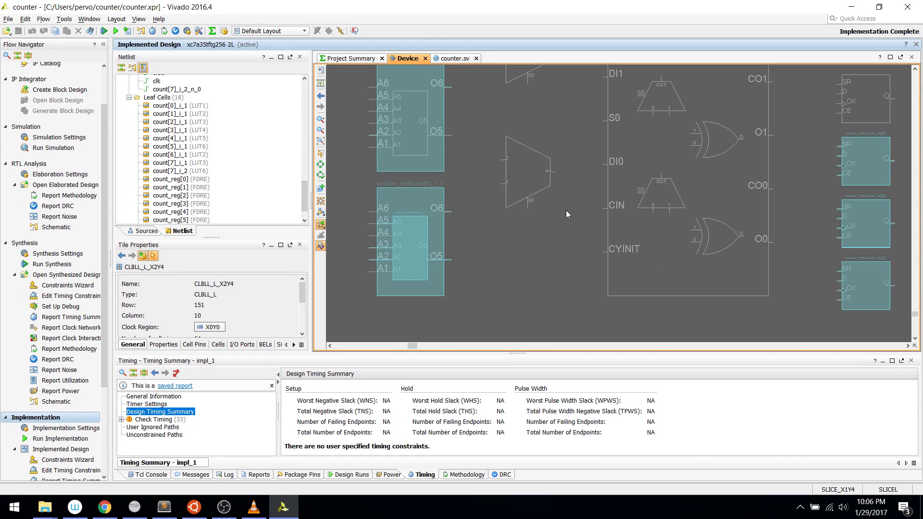
ctrl+scroll(545, 177, down, 2)
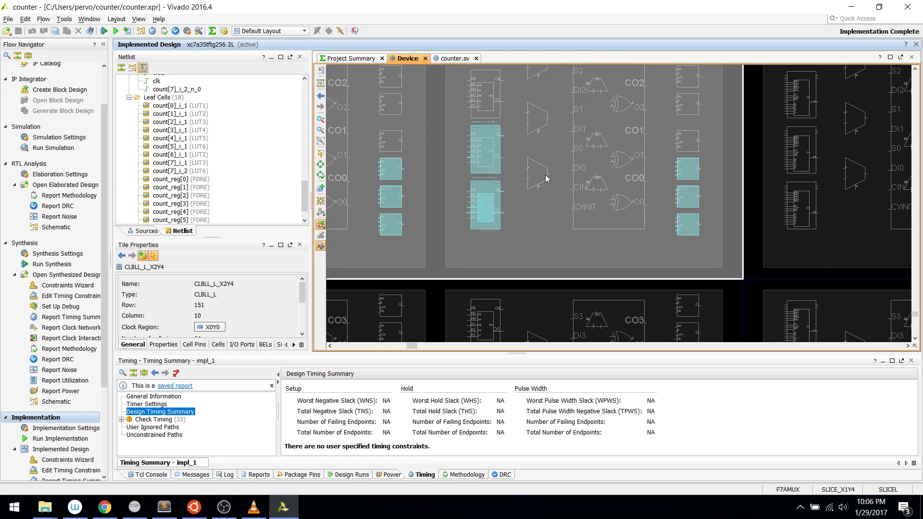
click(443, 282)
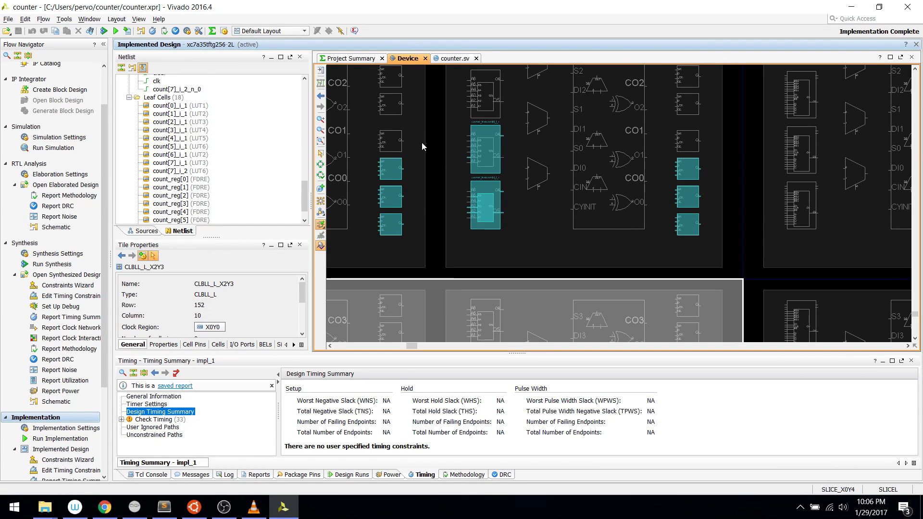
click(440, 151)
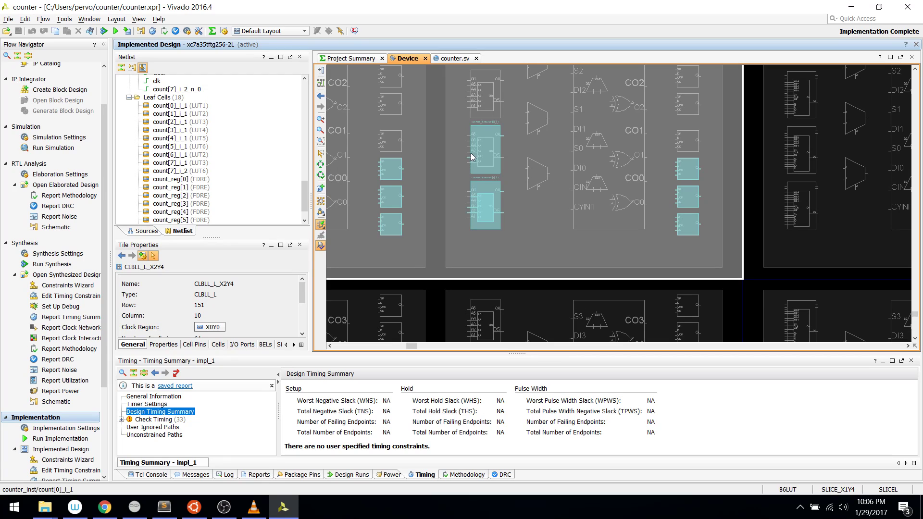
- Check the truth table of count[0]_i_1 and examine its B6LUT input and output pins within SLICE_X1Y4
click(482, 134)
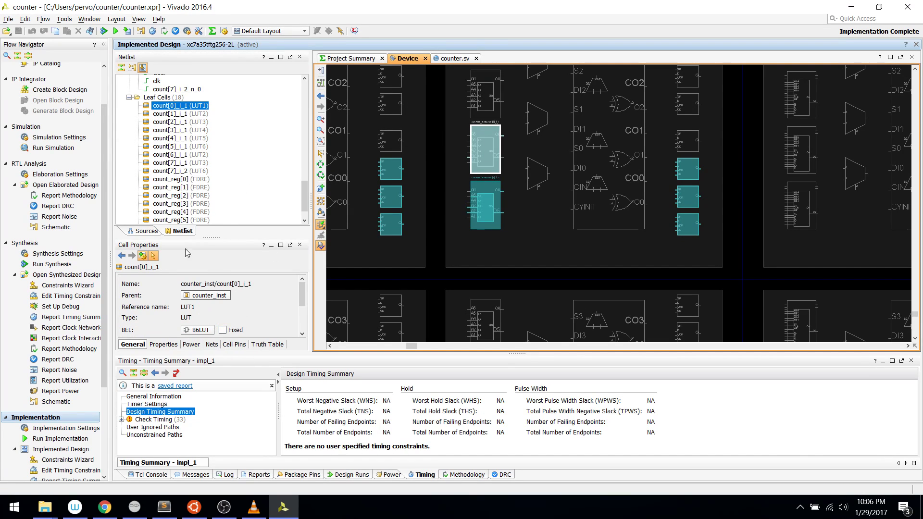
click(259, 343)
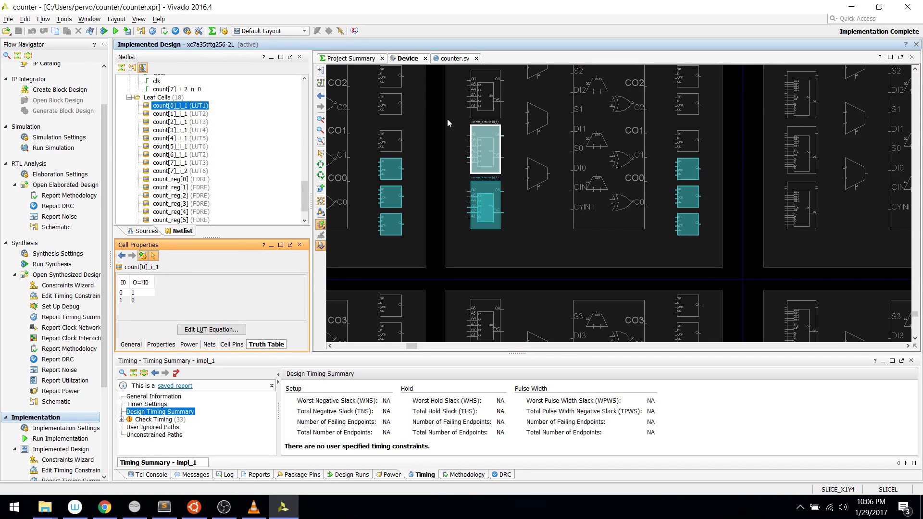
drag(447, 119, 518, 178)
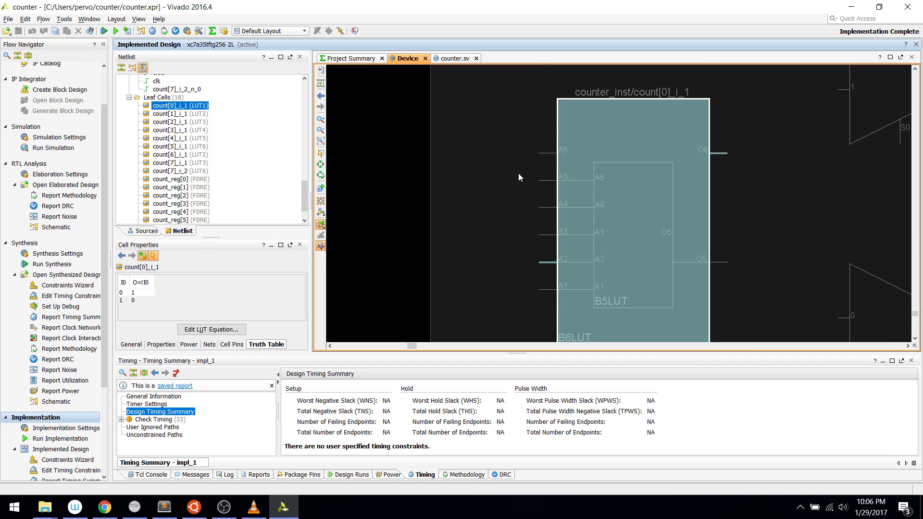
click(737, 229)
click(356, 252)
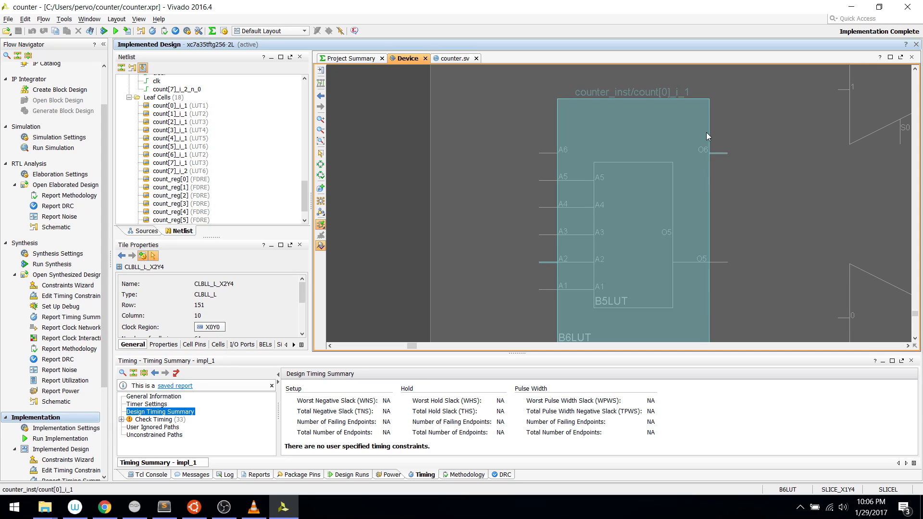
scroll(705, 132, down, 2)
click(721, 158)
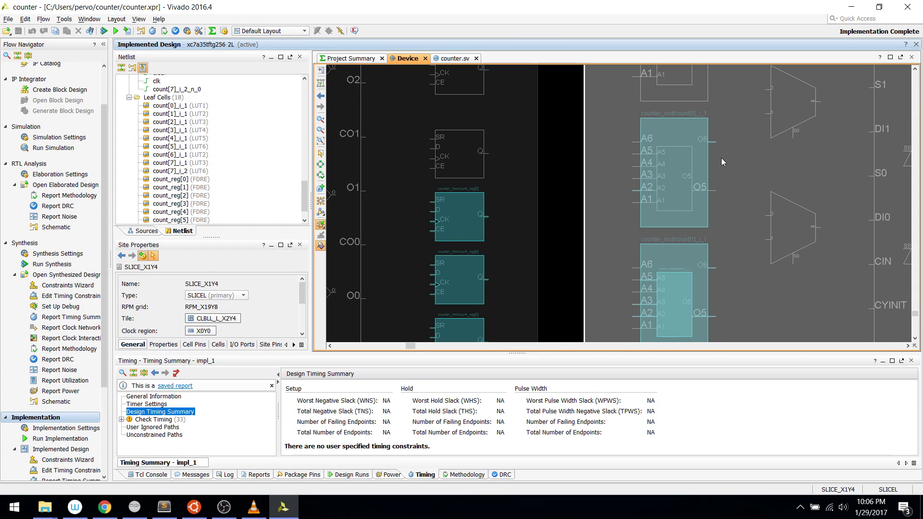
- Trace the output of the count[0]_i_1 LUT1 in SLICE_X1Y4 and inspect the count_reg[0] flip-flop it drives
click(579, 185)
click(523, 186)
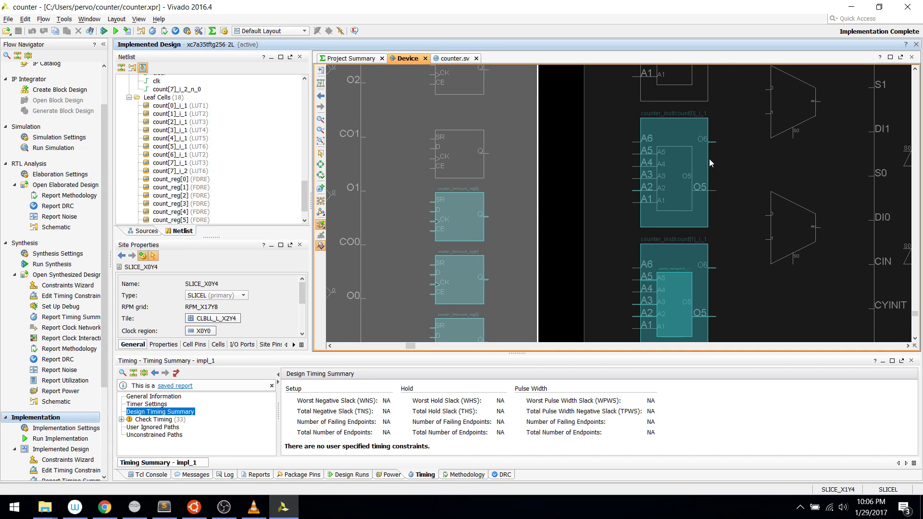
click(688, 136)
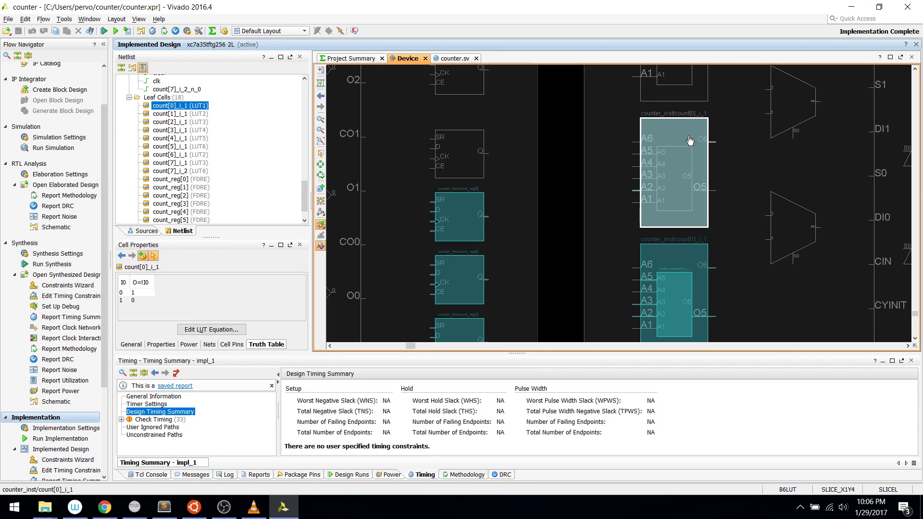
scroll(834, 180, down, 2)
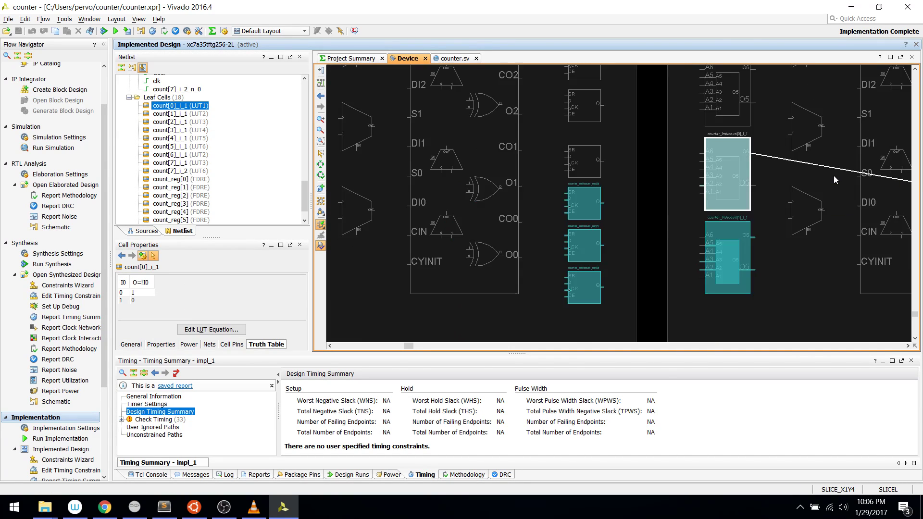
scroll(794, 178, right, 1)
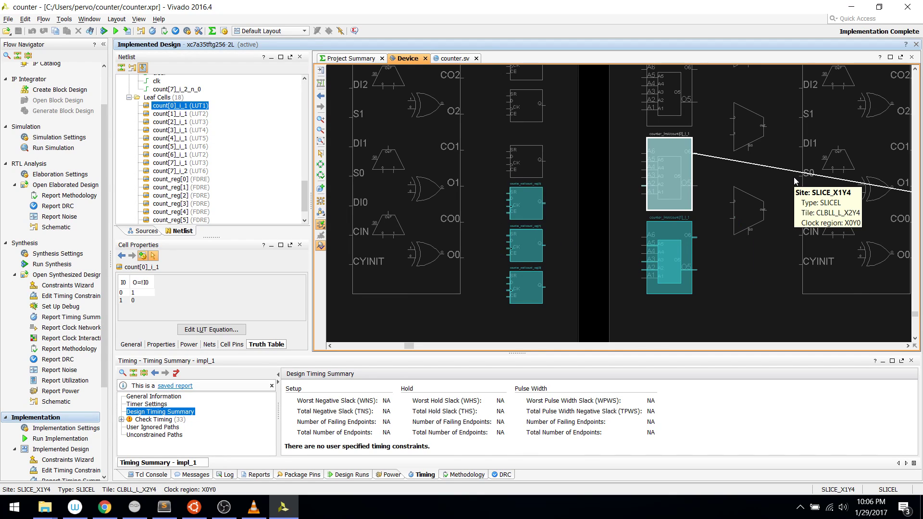
scroll(794, 180, right, 1)
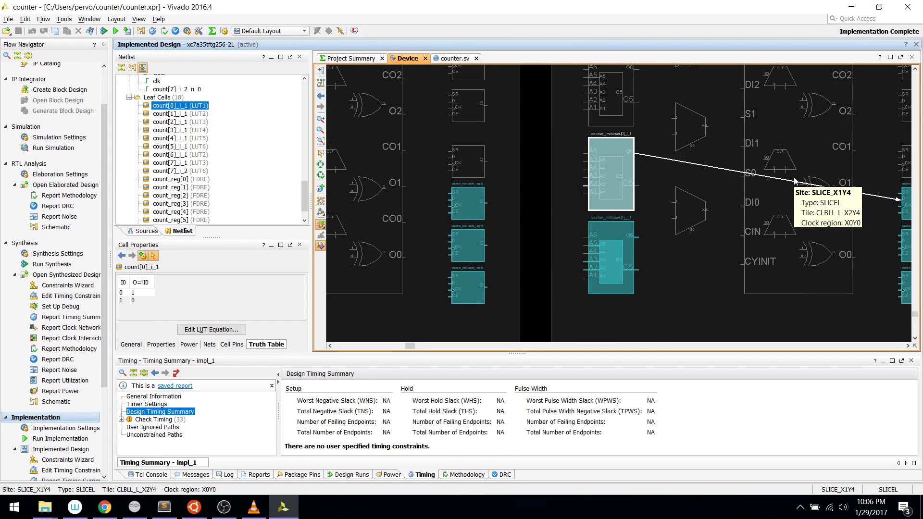
scroll(794, 180, right, 1)
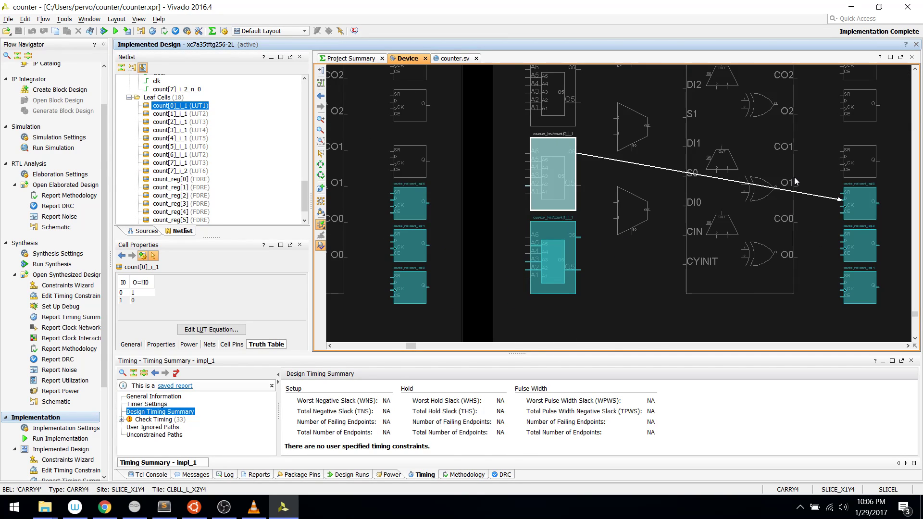
click(860, 198)
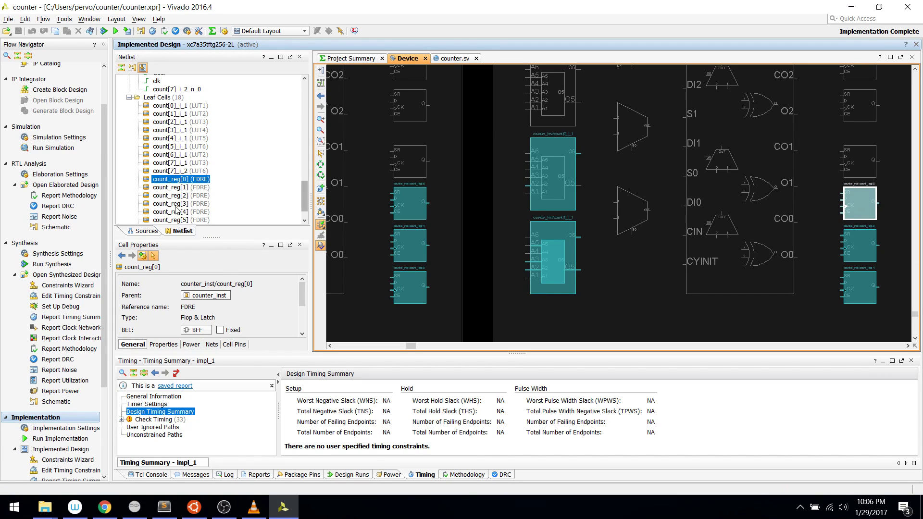
- Show the connectivity of count[0]_i_1 and expand it to the cells on its input and output nets
click(555, 146)
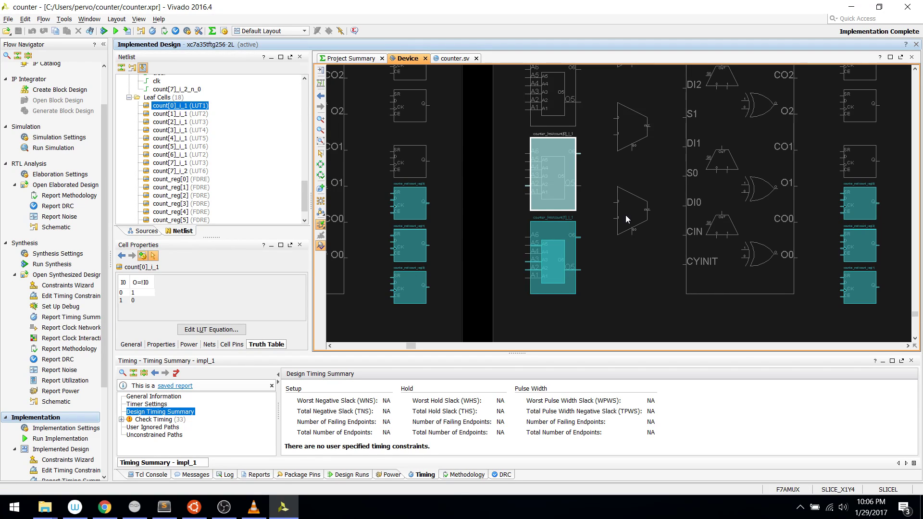
mouse_move(560, 192)
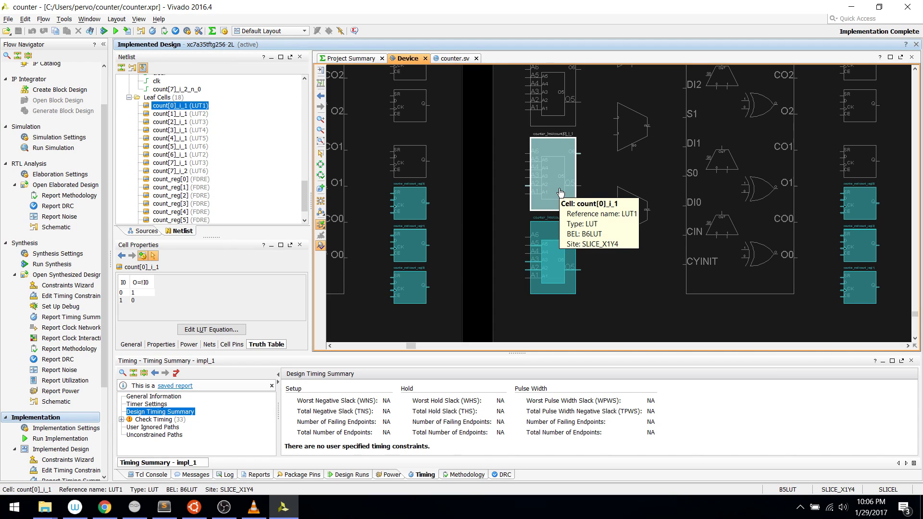
key(ctrl+t)
key(ctrl+t)
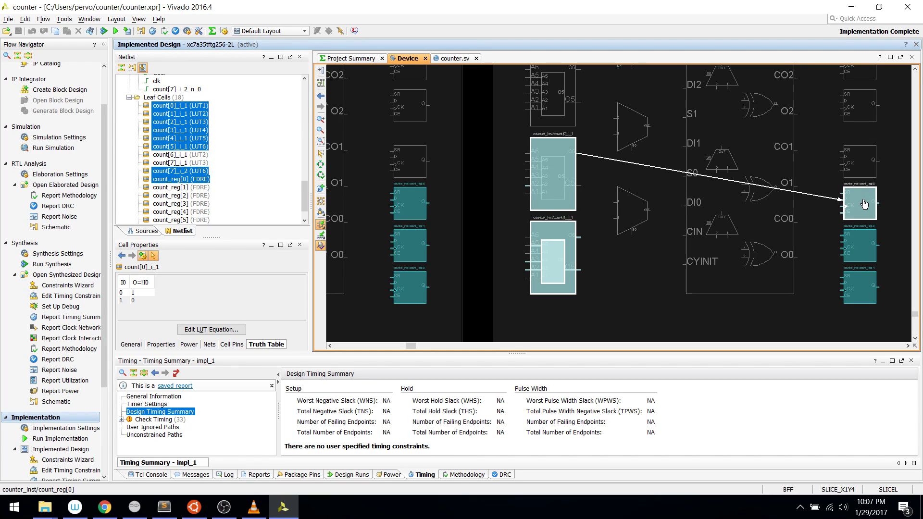
- Inspect input pin I0 of count[0]_i_1, its net counter_inst/out[0], and output pin Q of count_reg[0]
click(515, 191)
click(528, 184)
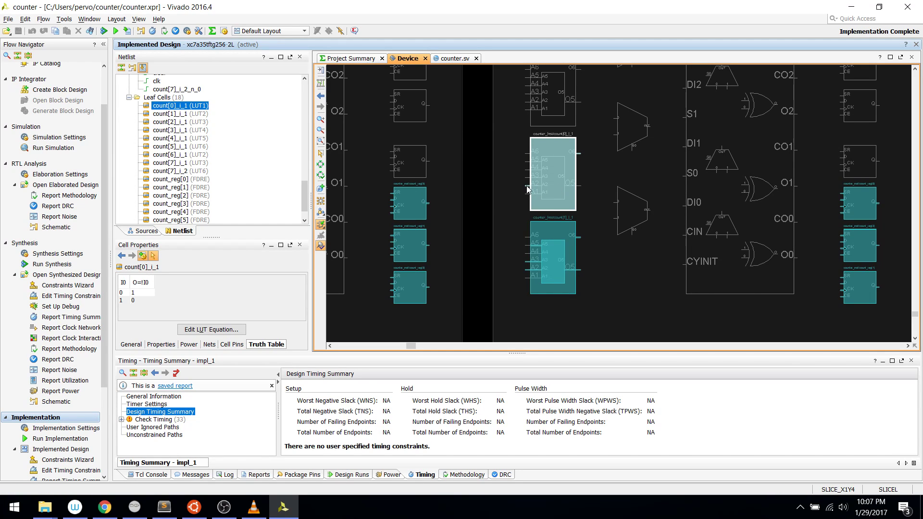
click(528, 186)
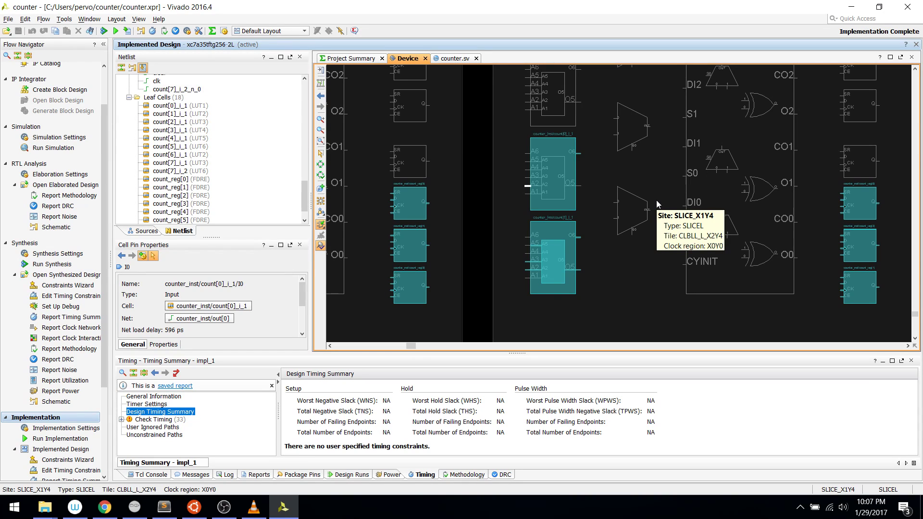
click(200, 318)
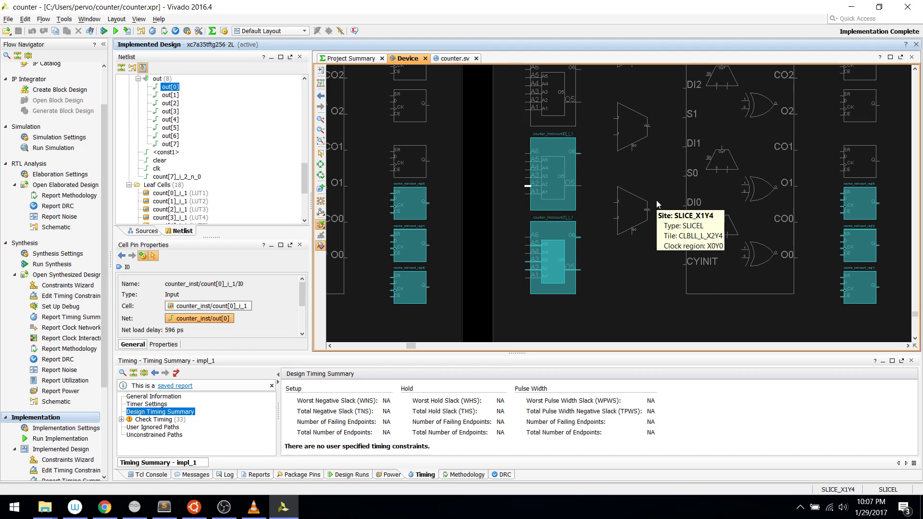
click(208, 306)
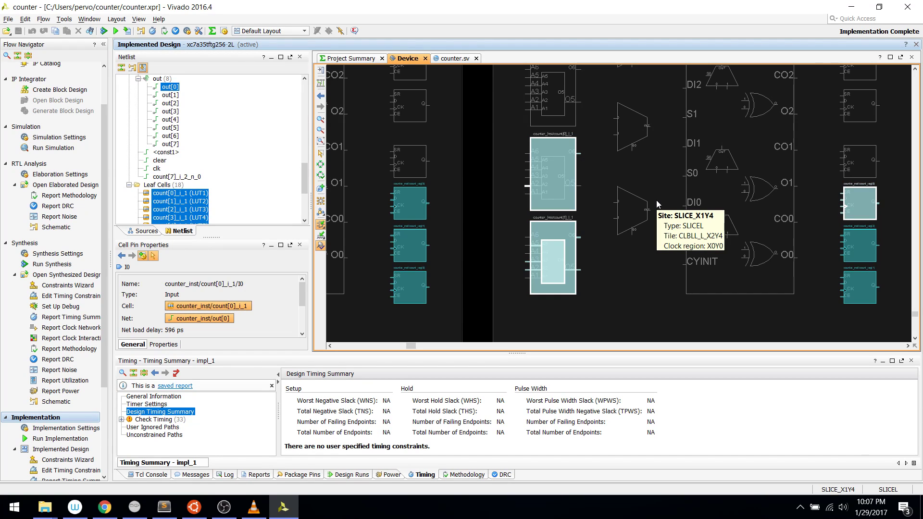
click(877, 204)
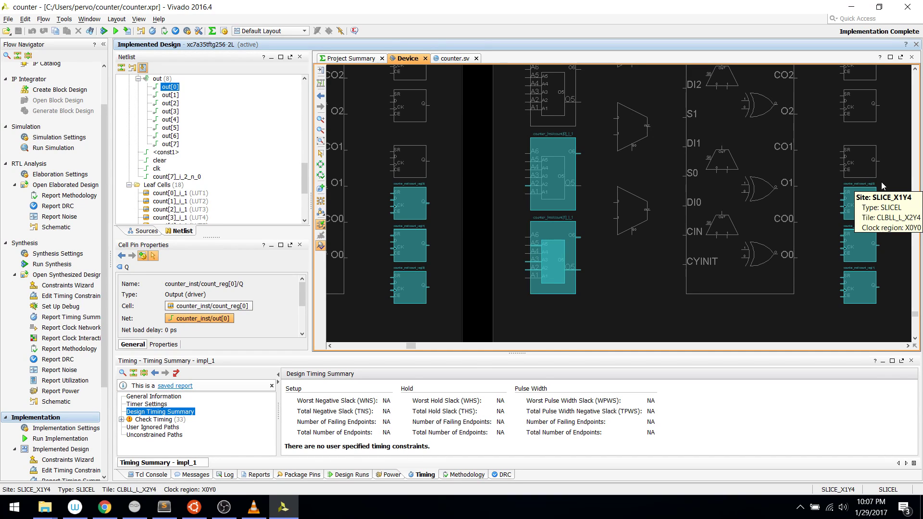
- Check the truth table of the count[1]_i_1 LUT2 and expand its connectivity to the connected flip-flops
click(503, 215)
click(555, 204)
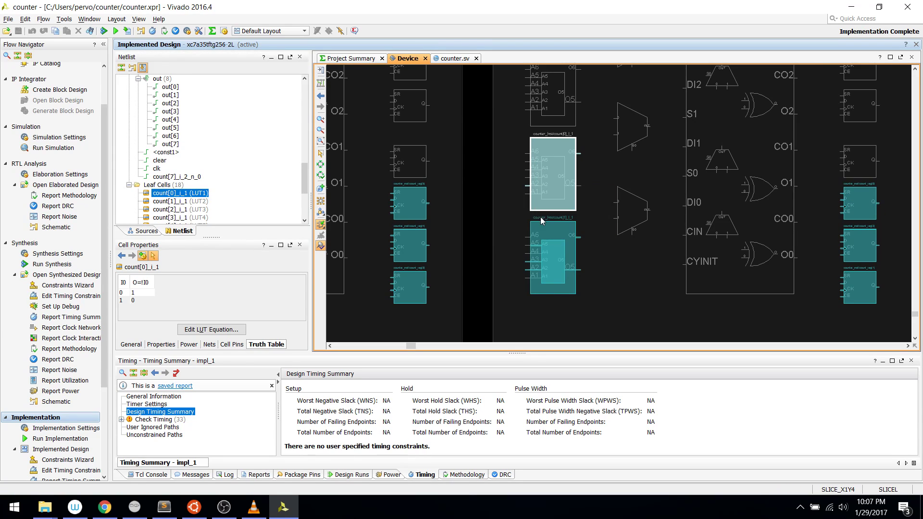
click(543, 238)
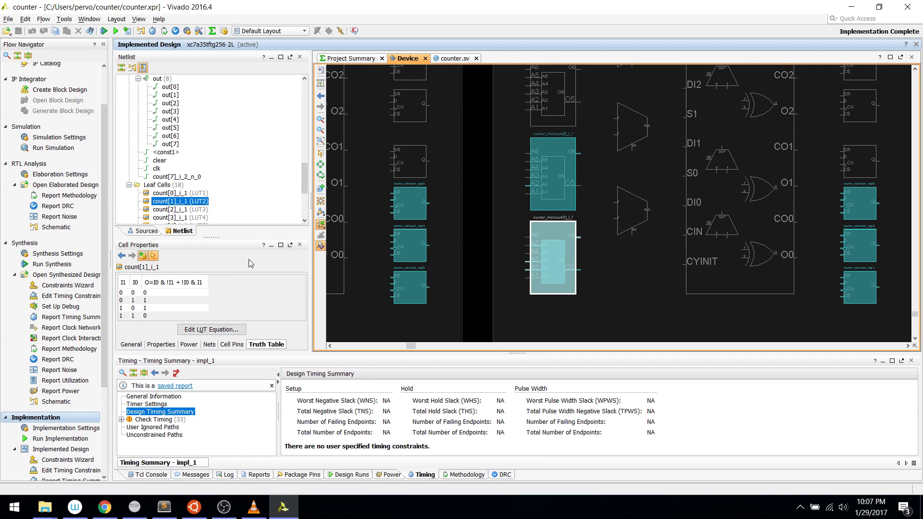
click(526, 262)
click(548, 238)
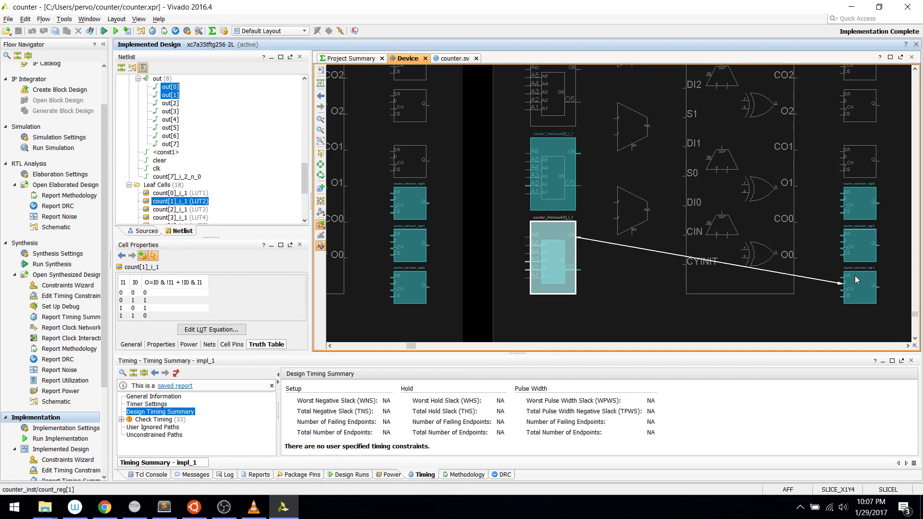
key(ctrl+t)
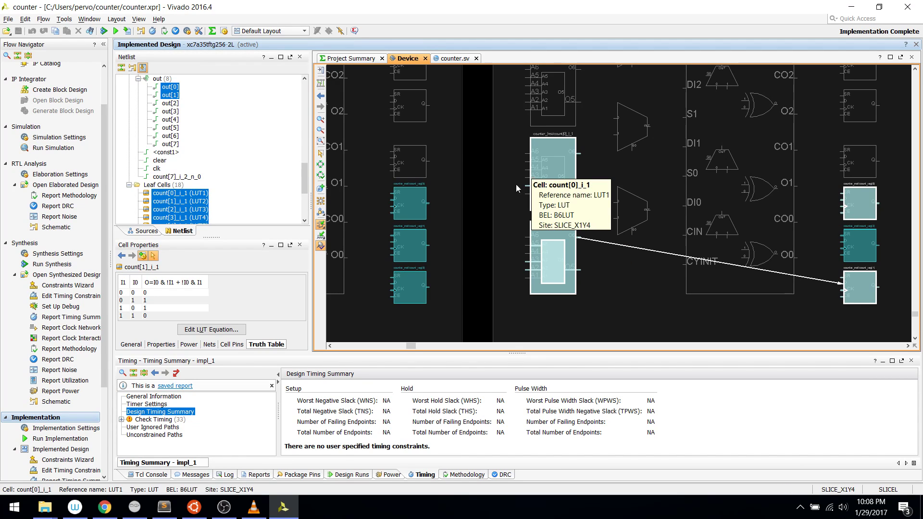
- Examine how SLICE_X0Y4 and SLICE_X1Y4 sit within tile CLBLL_L_X2Y4 by inspecting the slices and the tile
click(457, 241)
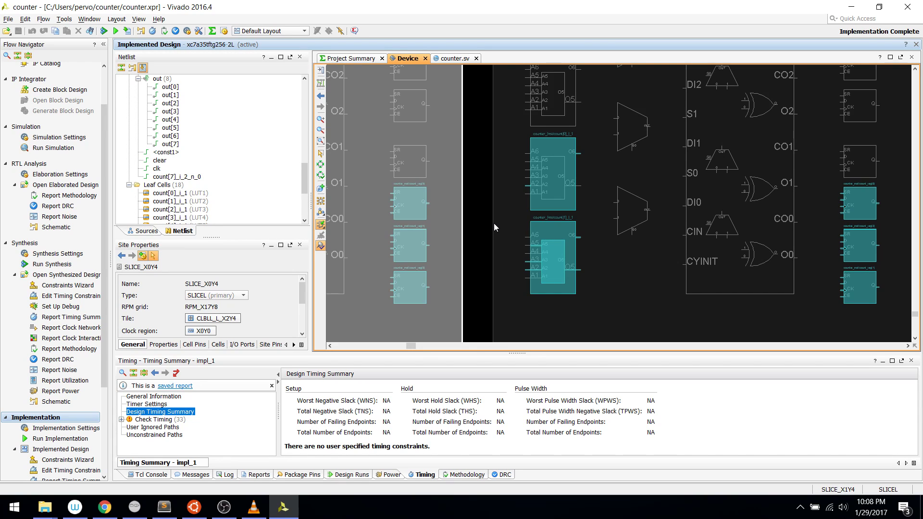
click(494, 223)
click(483, 223)
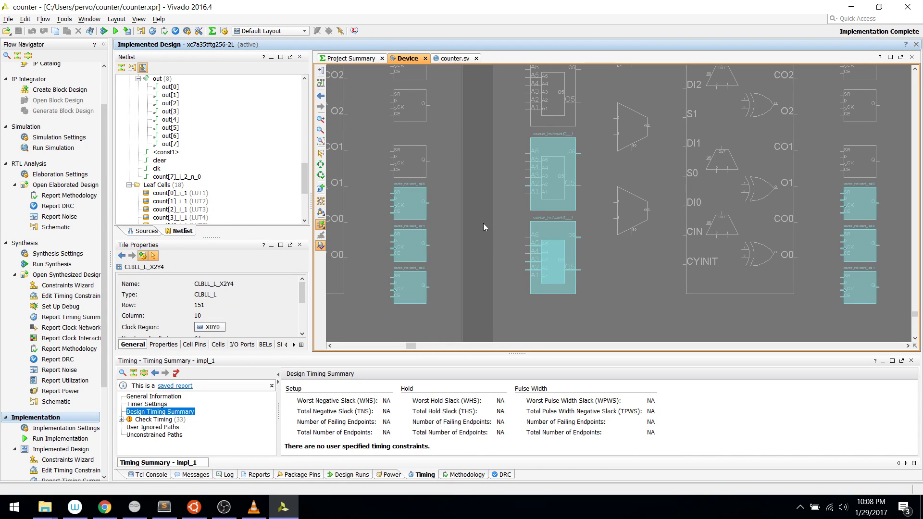
click(503, 217)
click(457, 227)
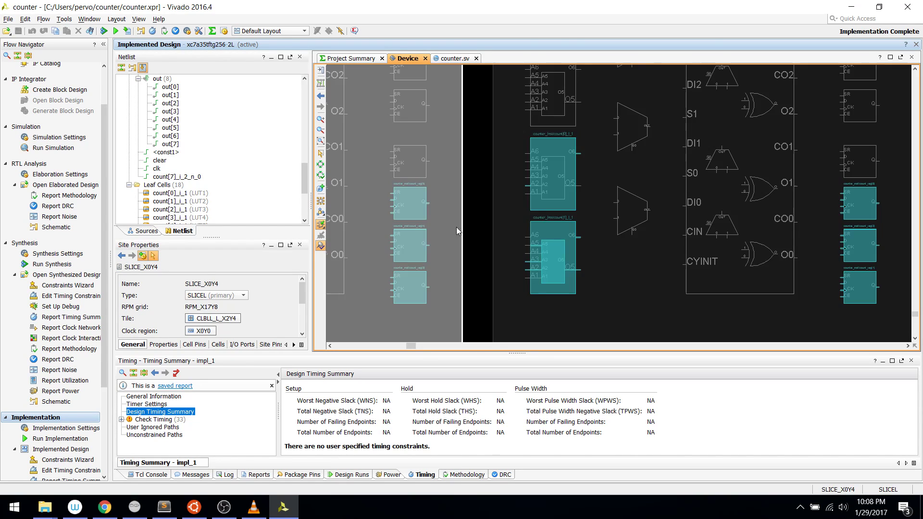
click(477, 224)
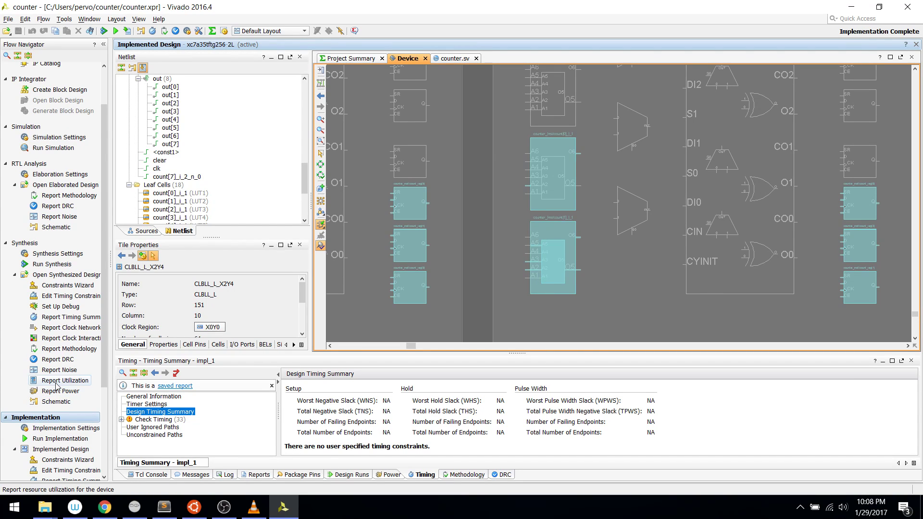
scroll(88, 421, down, 2)
click(494, 255)
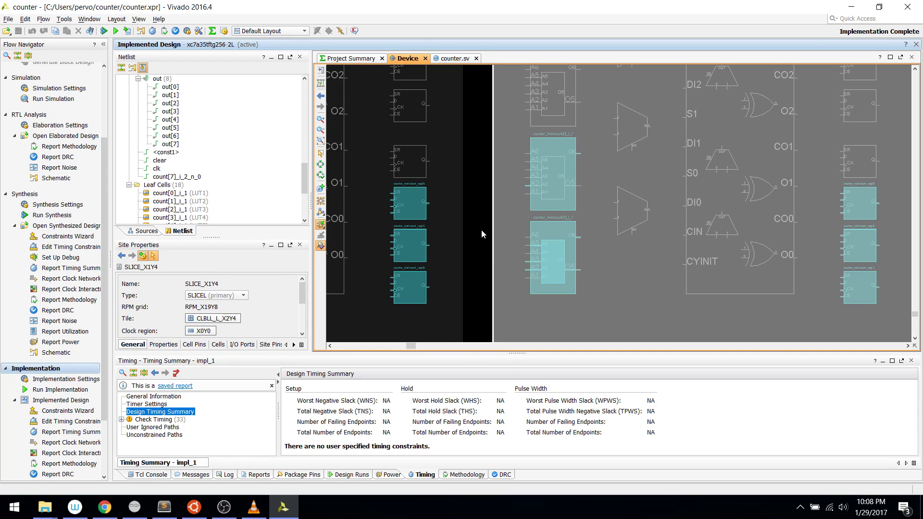
- Locate the count[6]_i_1 LUT2 in SLICE_X0Y5, show its connectivity, and expand it to the connected cells
scroll(480, 229, down, 3)
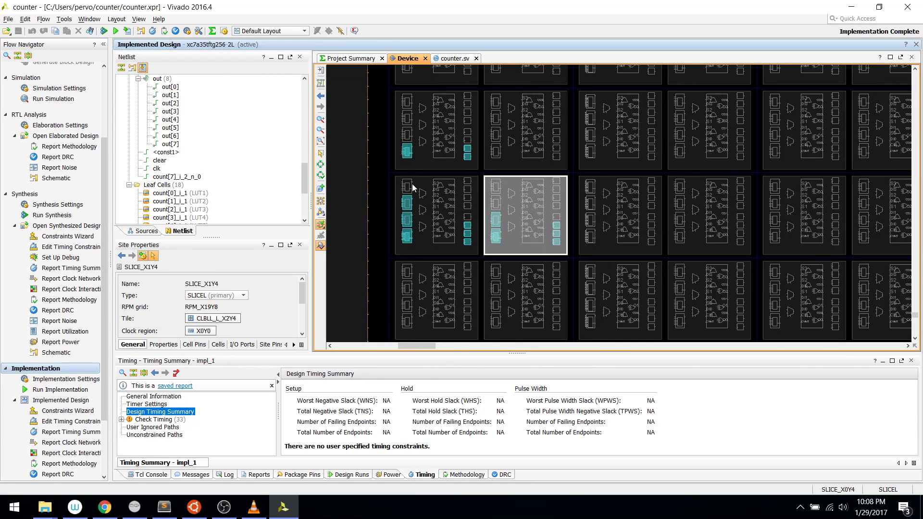
scroll(383, 157, down, 1)
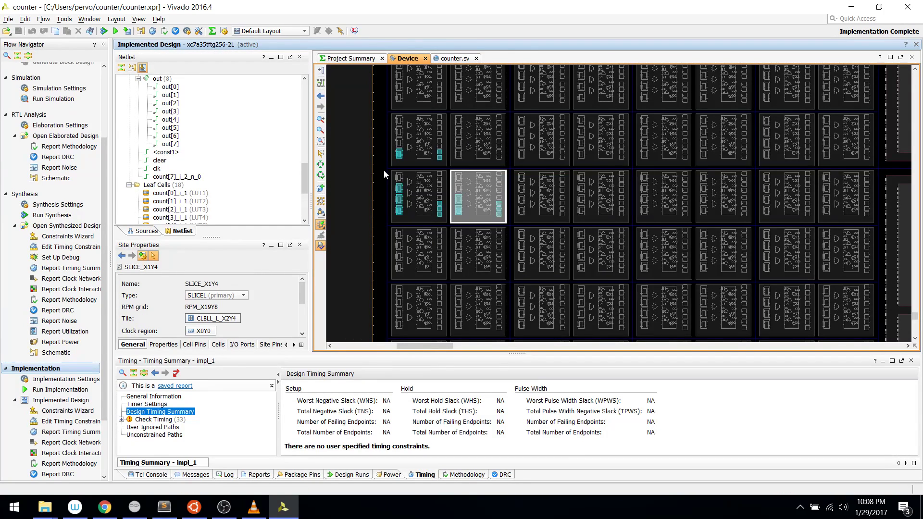
scroll(383, 170, down, 2)
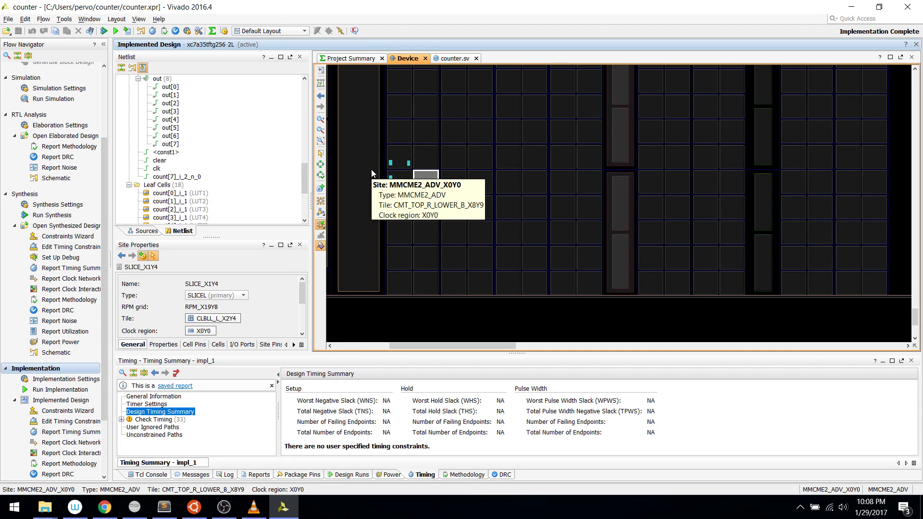
scroll(371, 169, down, 1)
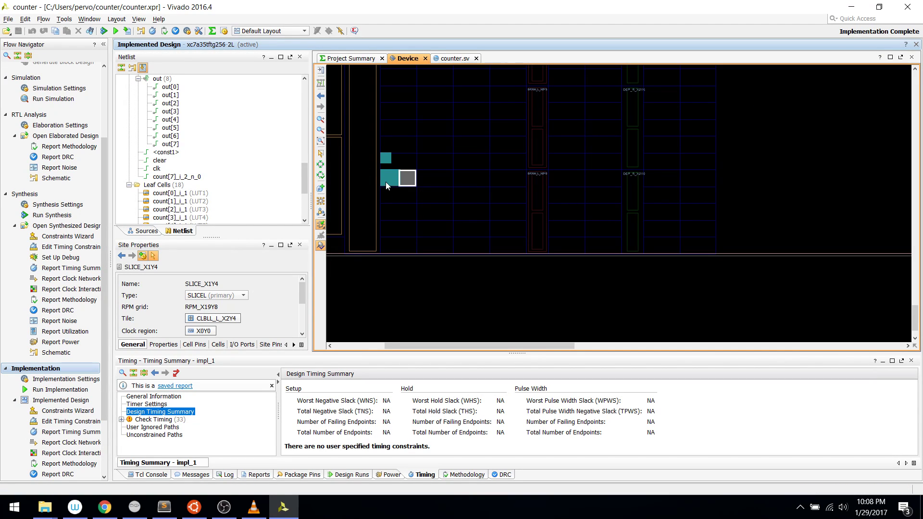
drag(369, 147, 424, 180)
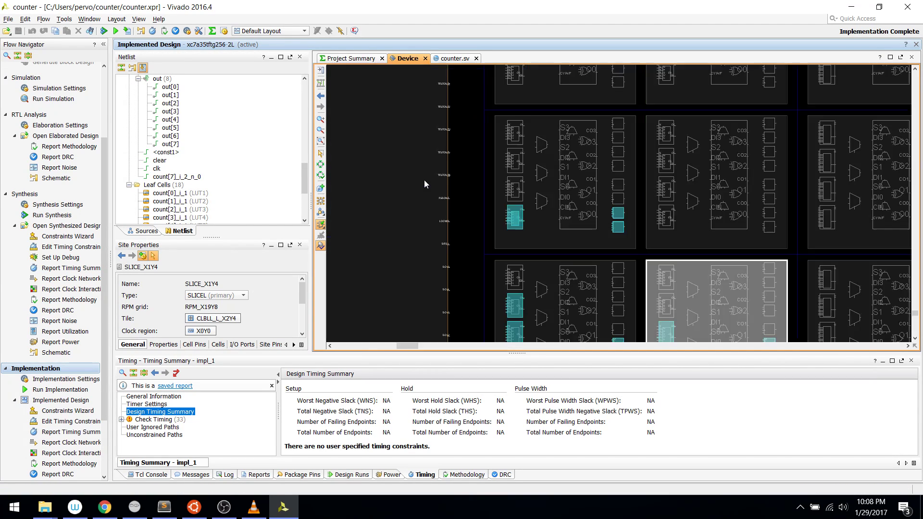
click(515, 217)
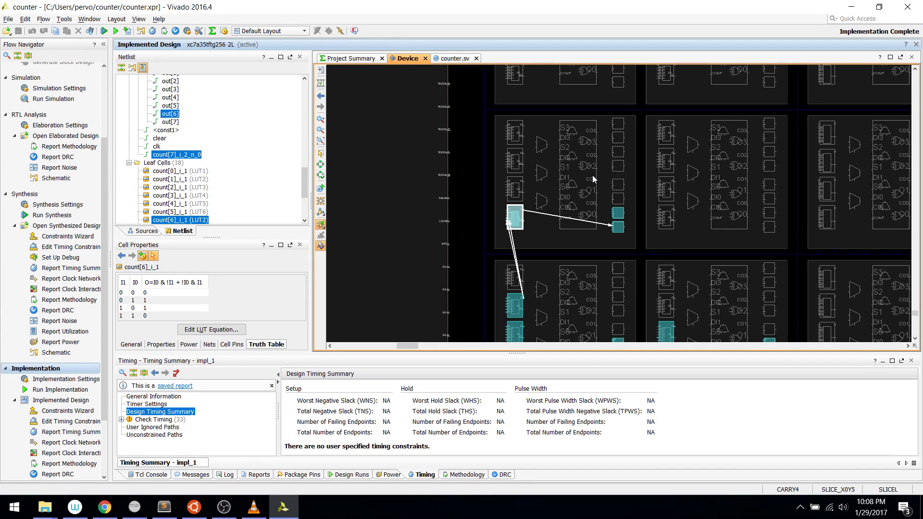
key(ctrl+t)
key(ctrl+t)
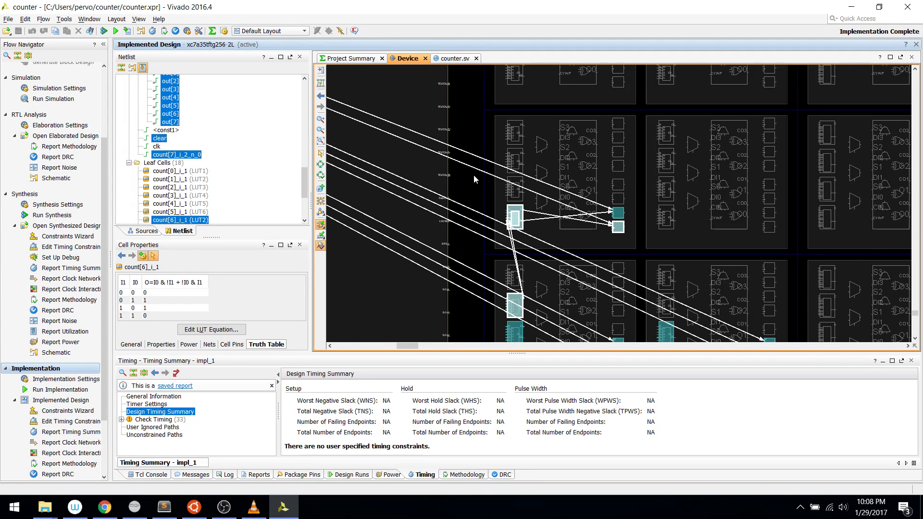
- Trace the connection lines back to the rst pad at T7 and examine the neighbouring out[7] pad at T8
scroll(474, 174, down, 1)
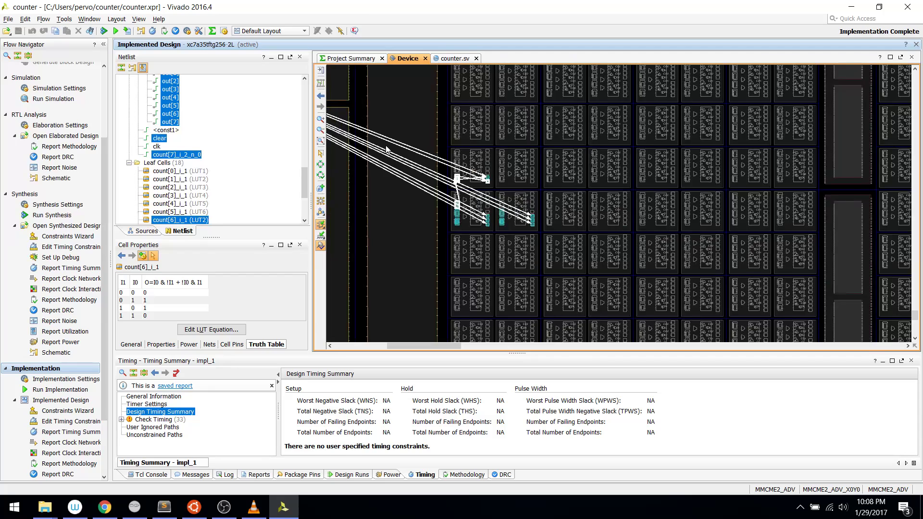
scroll(382, 161, down, 2)
drag(421, 348, 376, 348)
scroll(451, 200, up, 1)
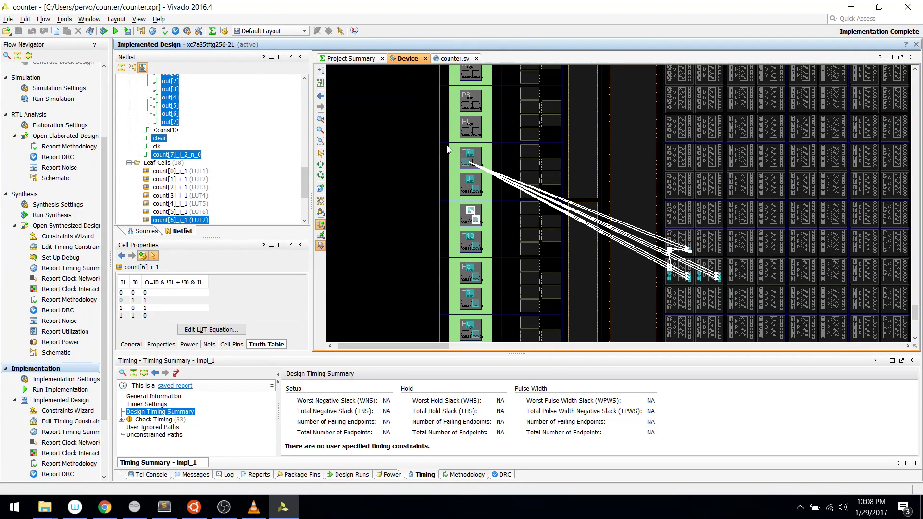
drag(447, 149, 495, 194)
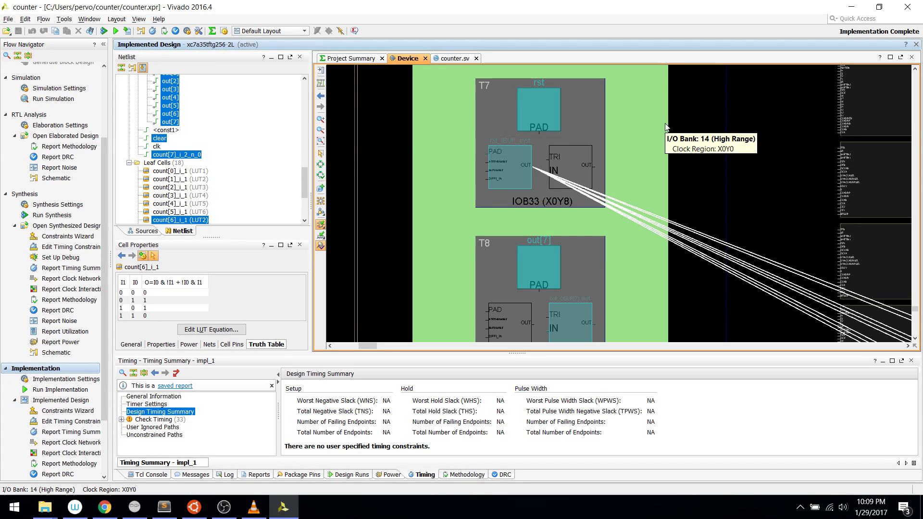
scroll(675, 188, down, 1)
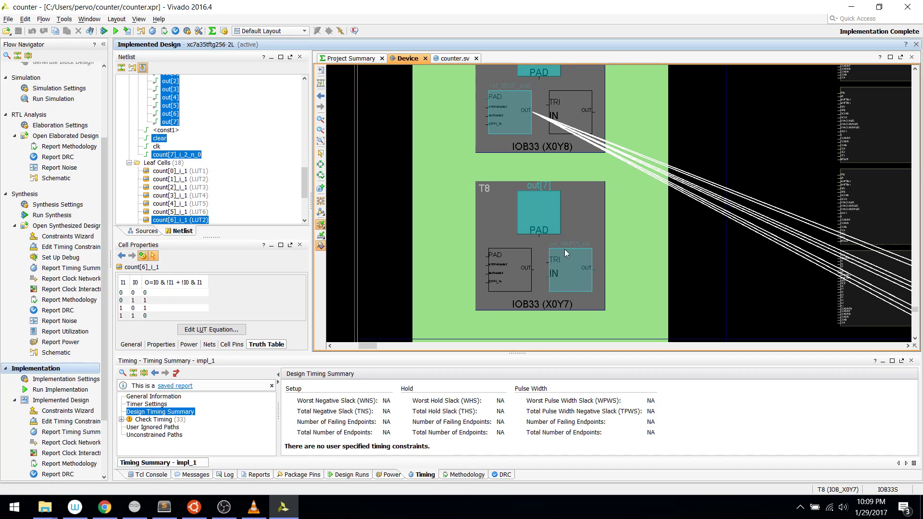
- Inspect the out[7] pad at T8 and its out_OBUF[7]_inst output buffer, and show the connection between them
scroll(604, 219, down, 2)
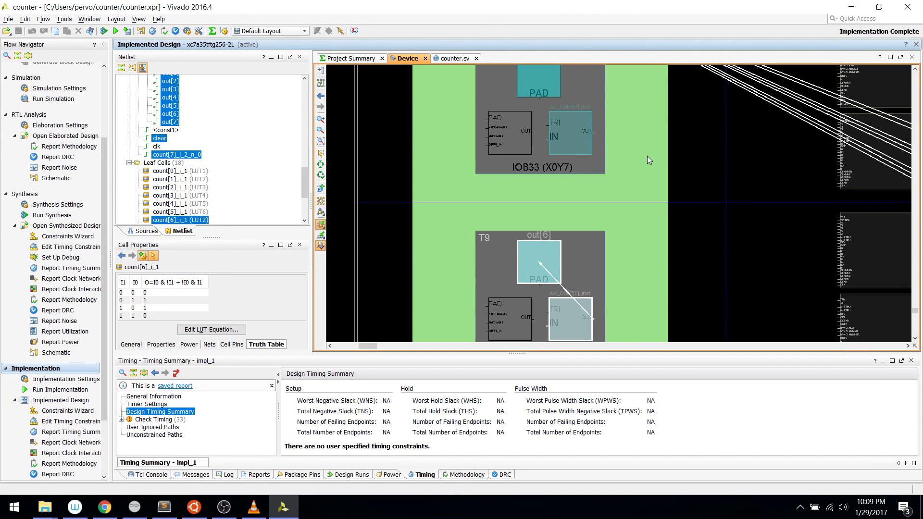
scroll(647, 156, up, 1)
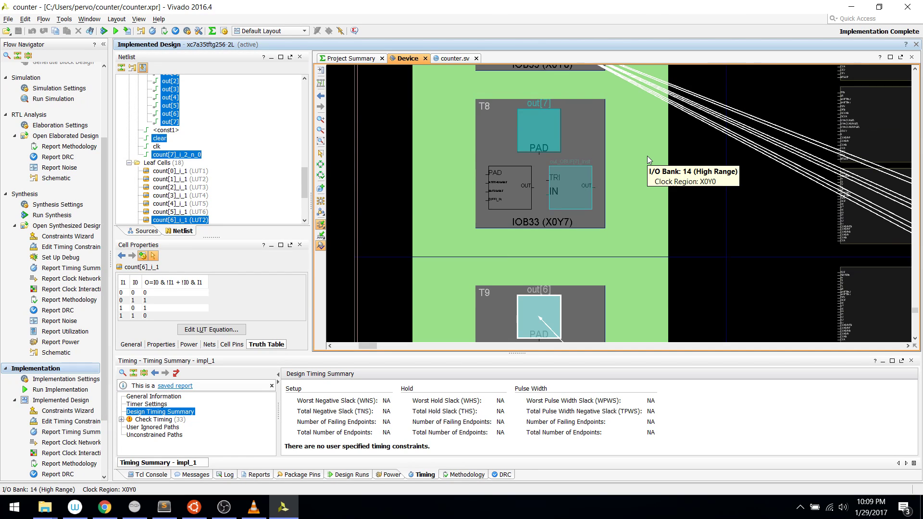
click(546, 131)
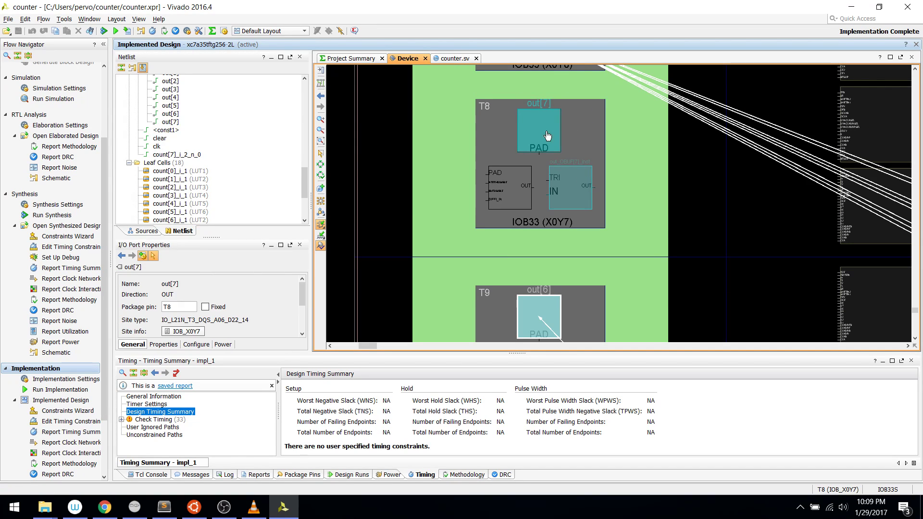
click(567, 194)
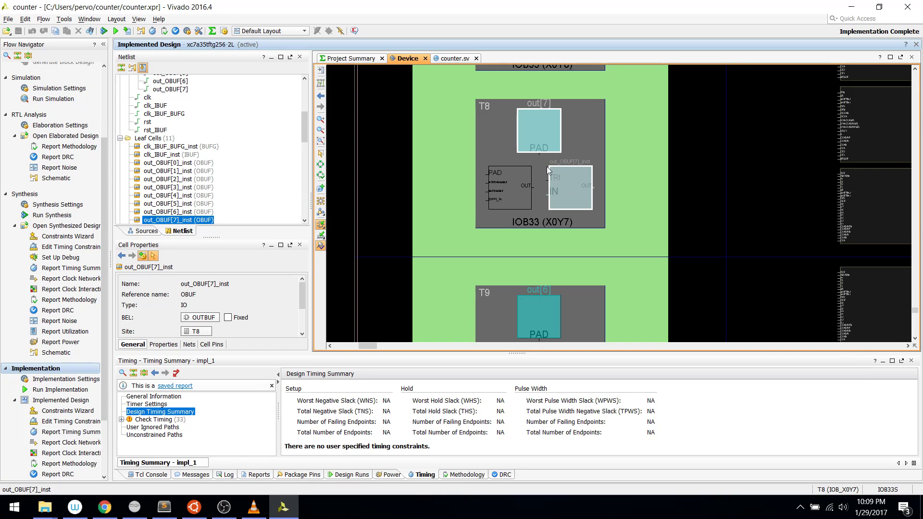
click(526, 135)
click(581, 190)
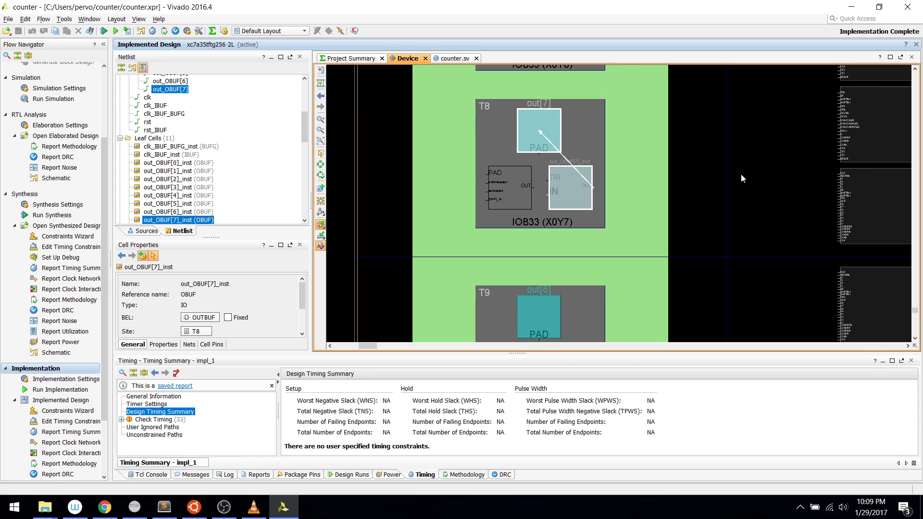
- Expand the out_OBUF[7]_inst connectivity repeatedly across the connected pads and slices, and clear the connectivity selection
scroll(740, 174, down, 2)
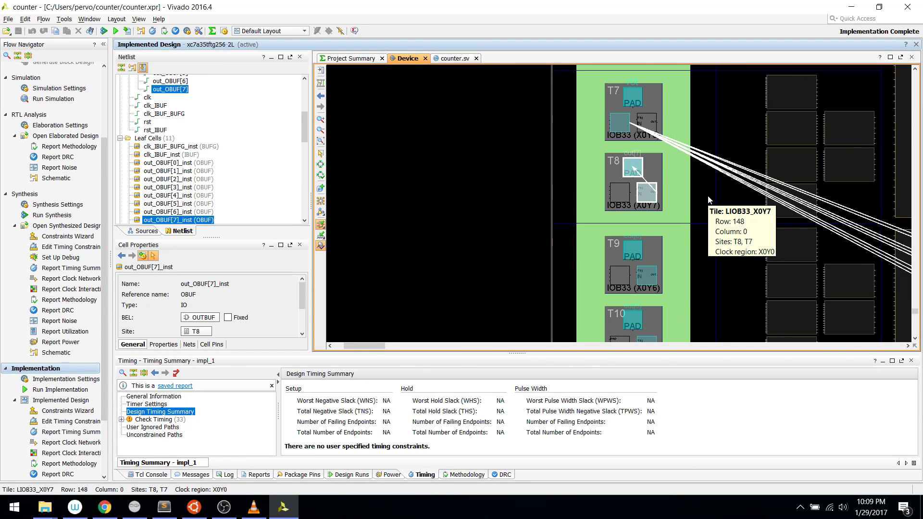
scroll(713, 192, down, 2)
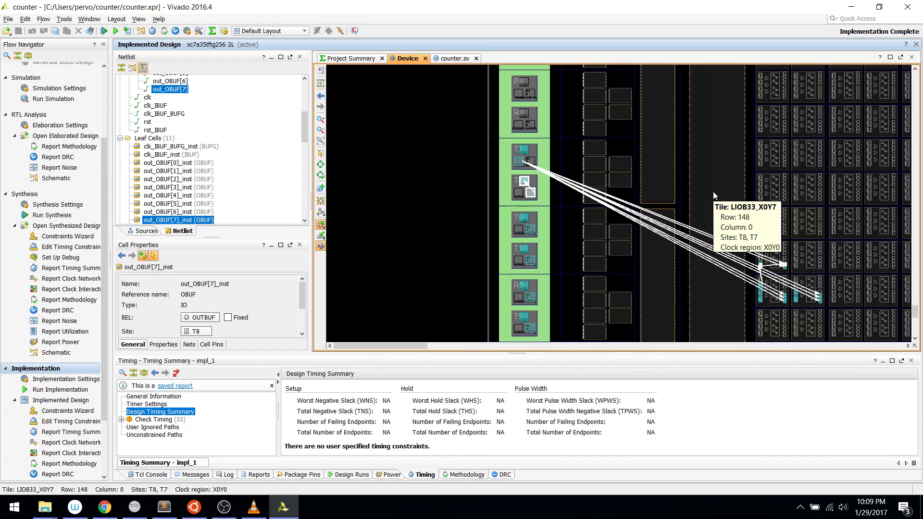
key(ctrl+t)
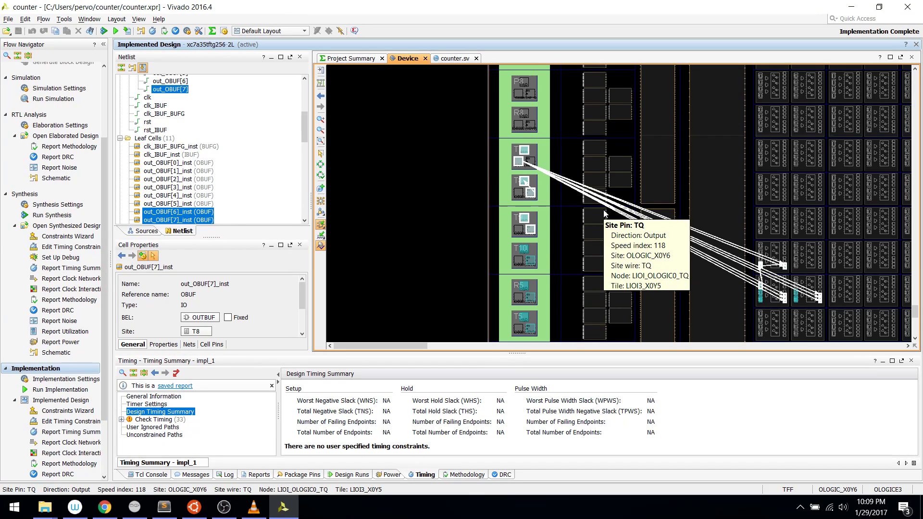
key(ctrl+t)
key(ctrl+t)
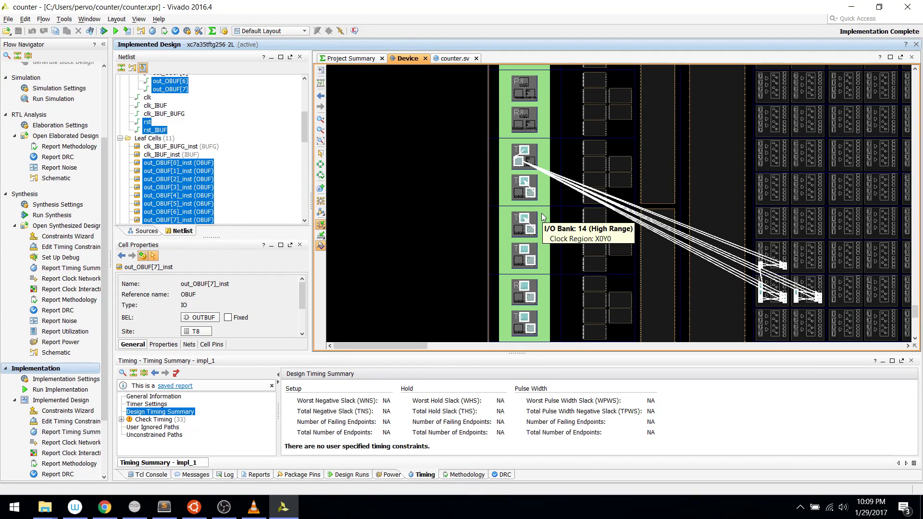
click(494, 207)
click(720, 205)
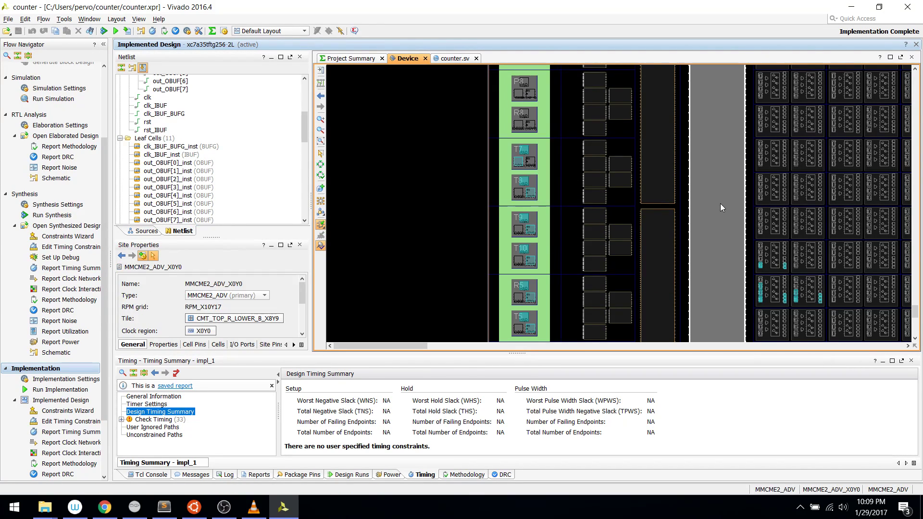
click(751, 253)
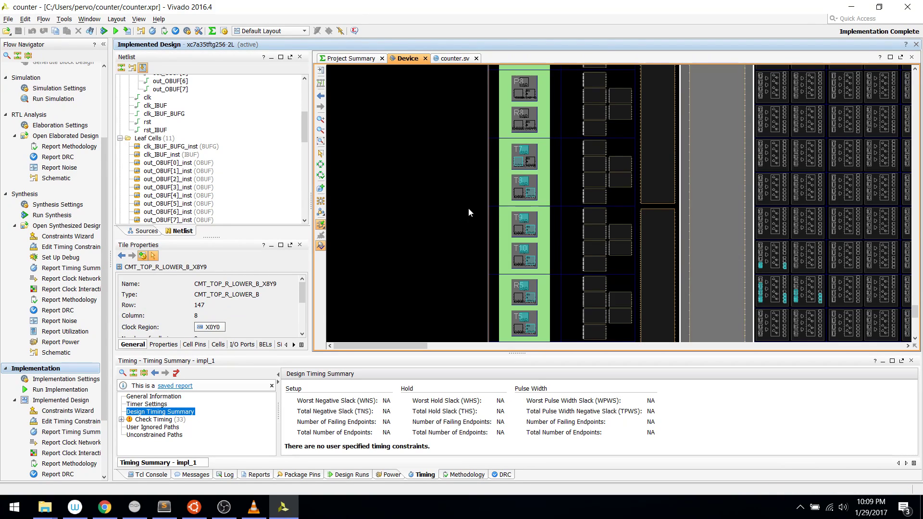
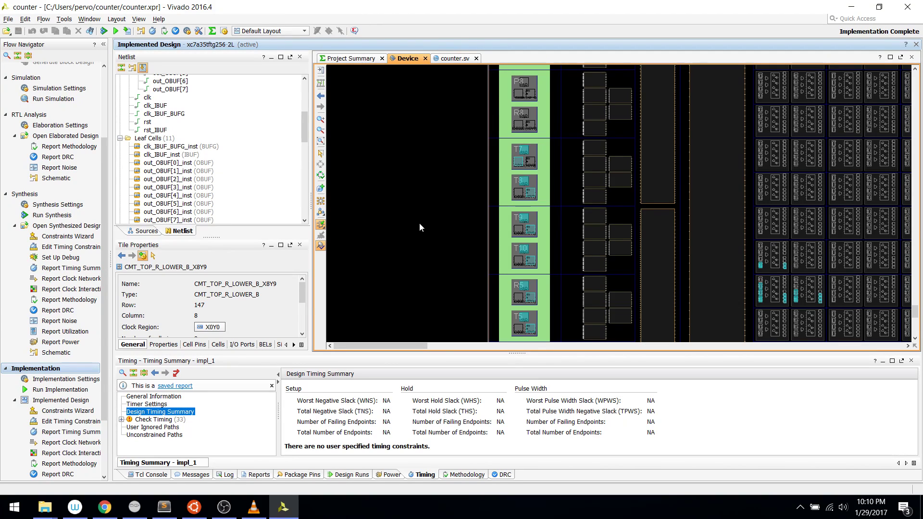
- Open the timing constraints of the synthesized design and start a Create Clock constraint with clk as the source object
click(71, 248)
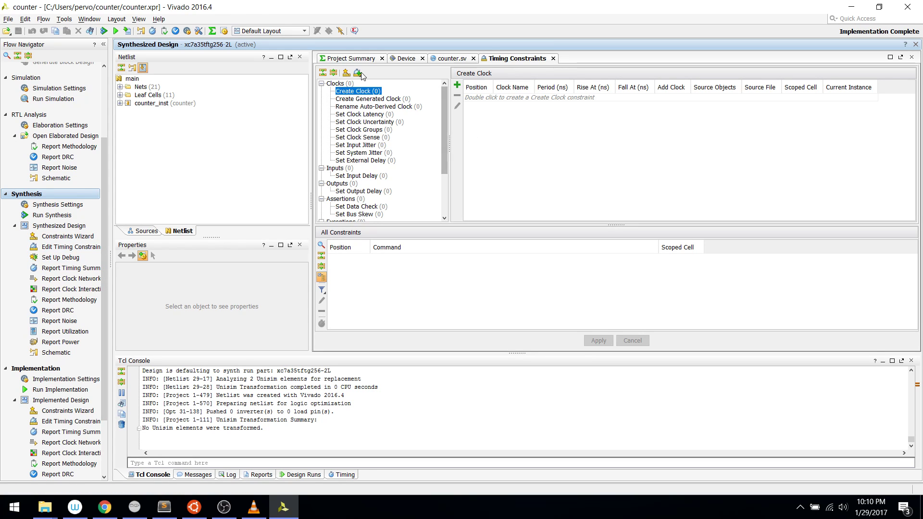
scroll(362, 110, down, 3)
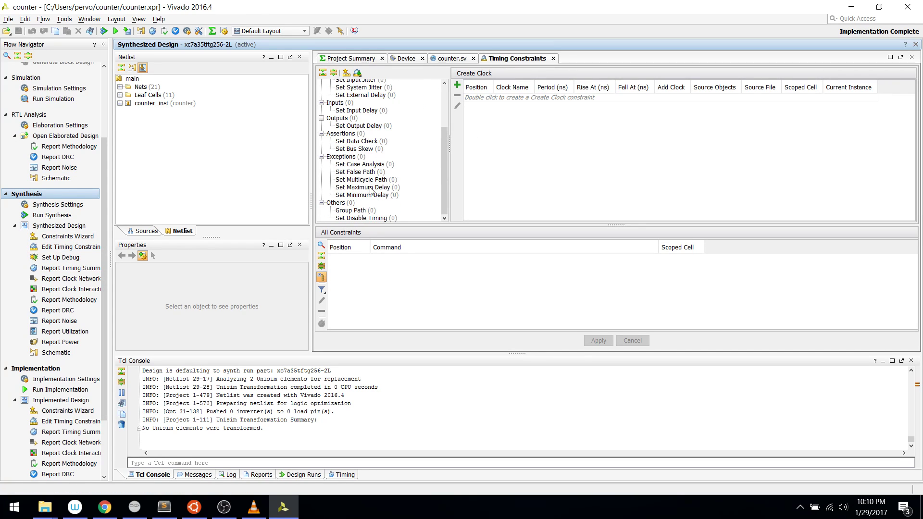
scroll(368, 164, up, 3)
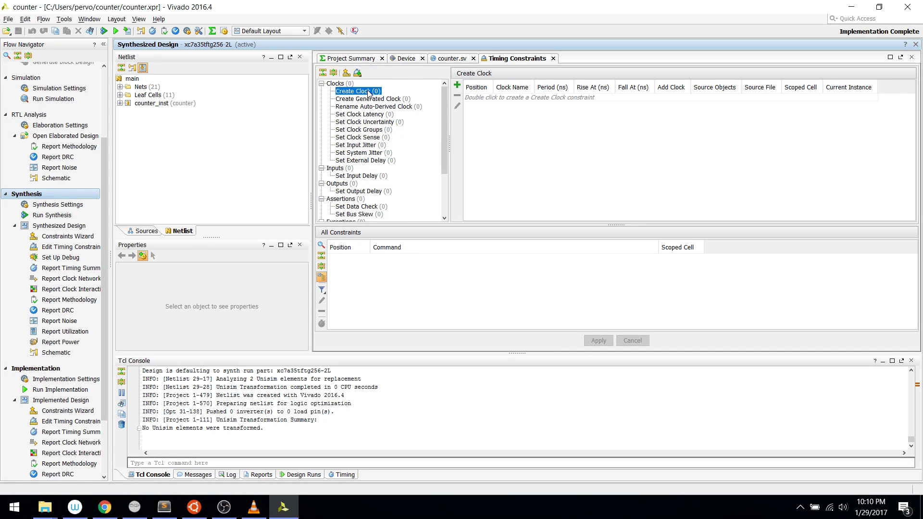
click(457, 86)
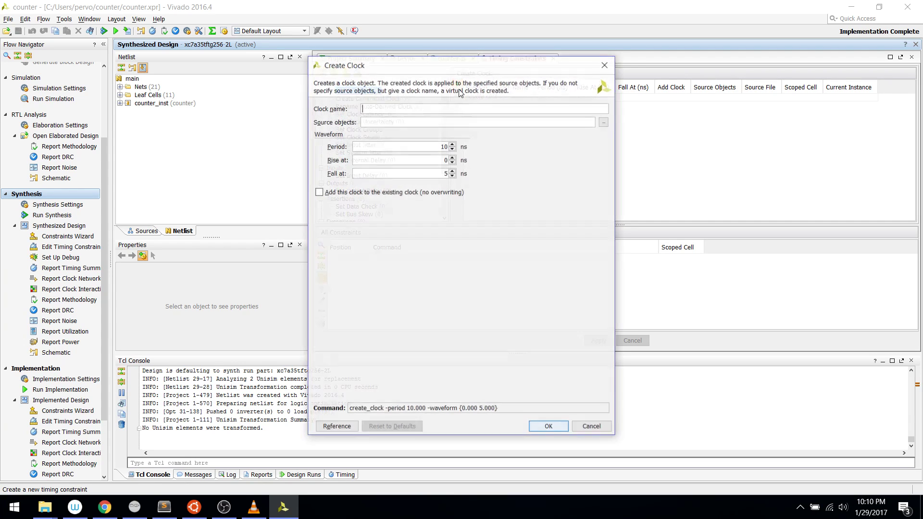
click(419, 123)
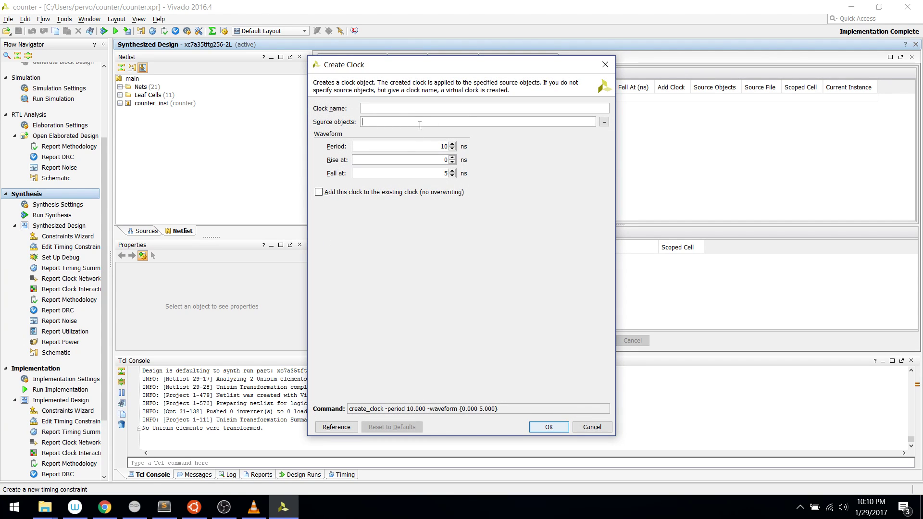
text(clk)
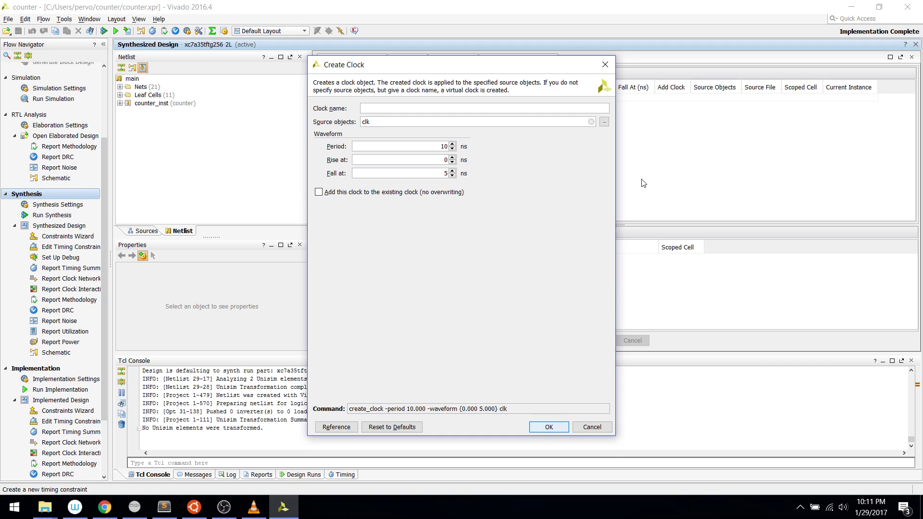
- Create the clk clock constraint with a 10 ns period, rise at 0 ns and fall at 5 ns, accepting the validation message
double_click(381, 146)
click(372, 160)
click(378, 173)
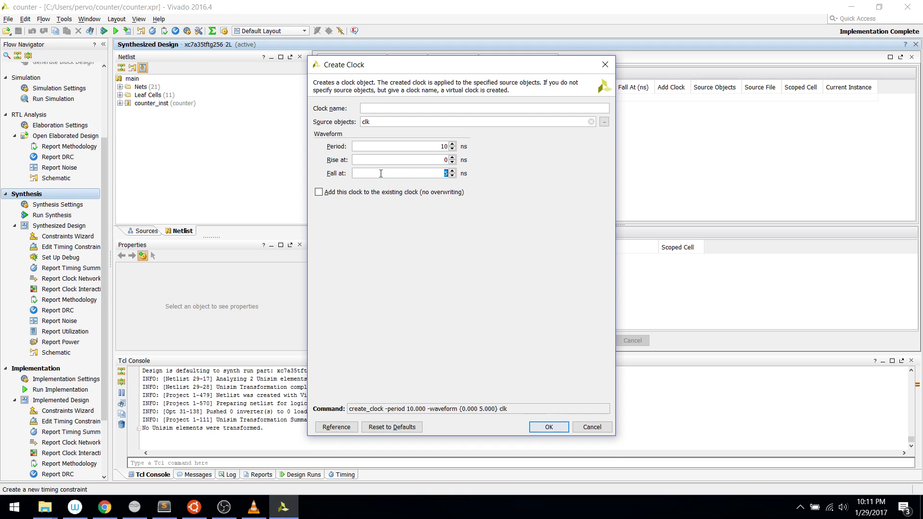
click(408, 161)
click(405, 171)
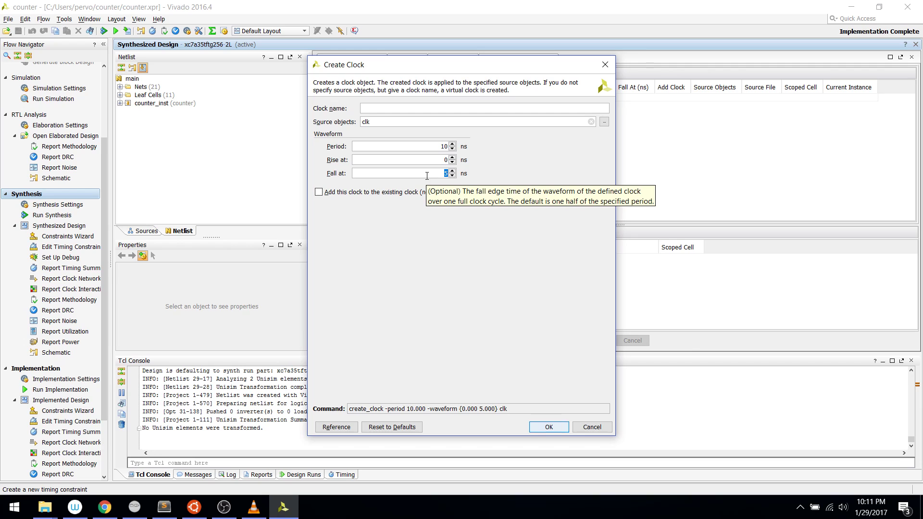
click(548, 428)
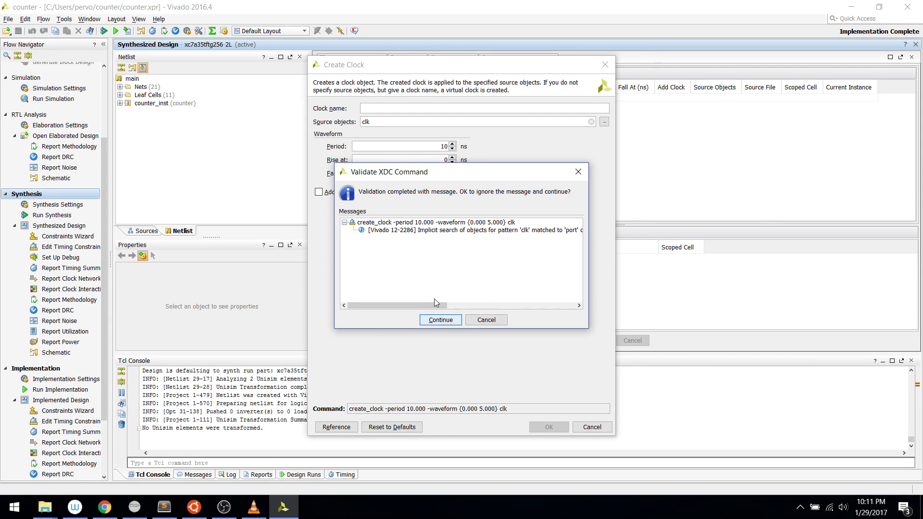
click(457, 304)
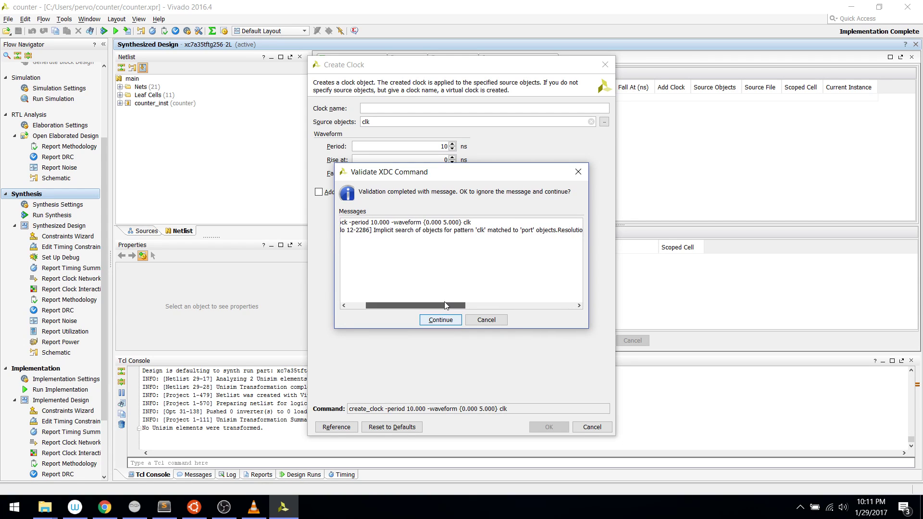
drag(458, 304, 584, 300)
click(440, 319)
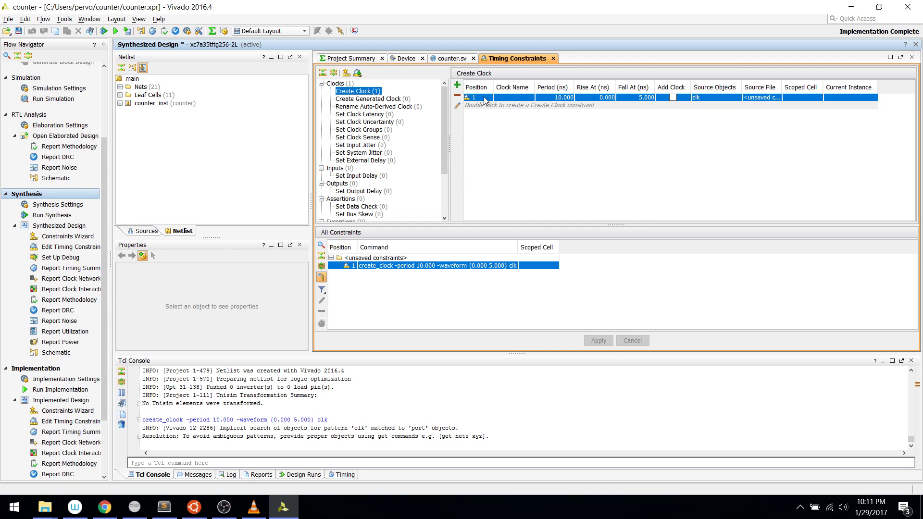
- Return to the project manager view of the counter project
scroll(92, 173, up, 3)
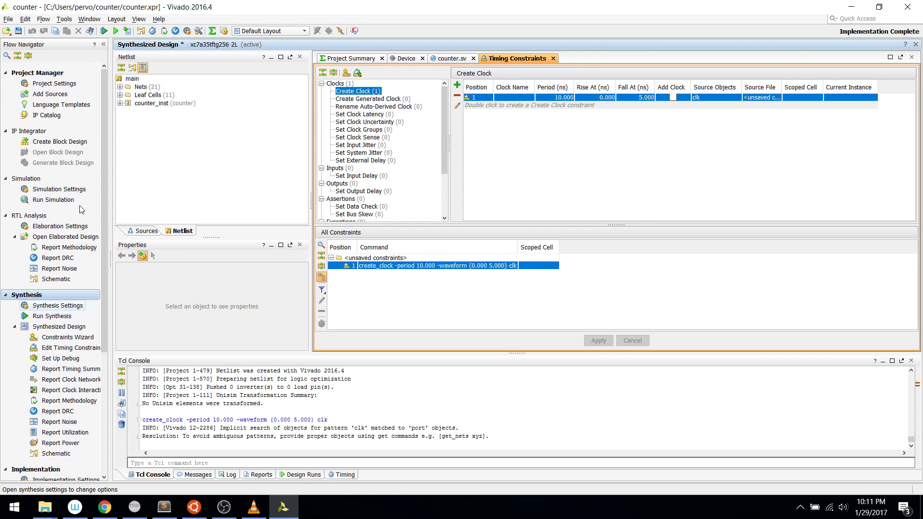
click(48, 76)
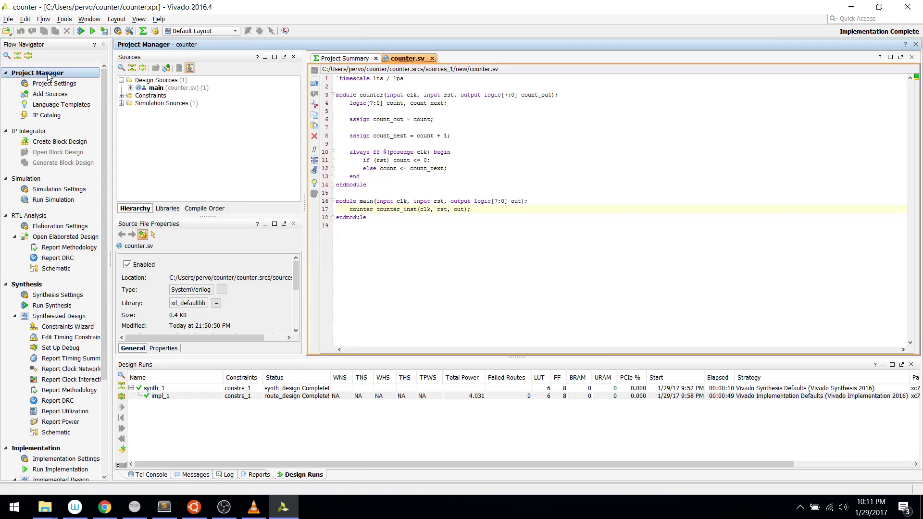
- Examine the constrs_1 constraint set in the project sources for existing constraint files
click(121, 96)
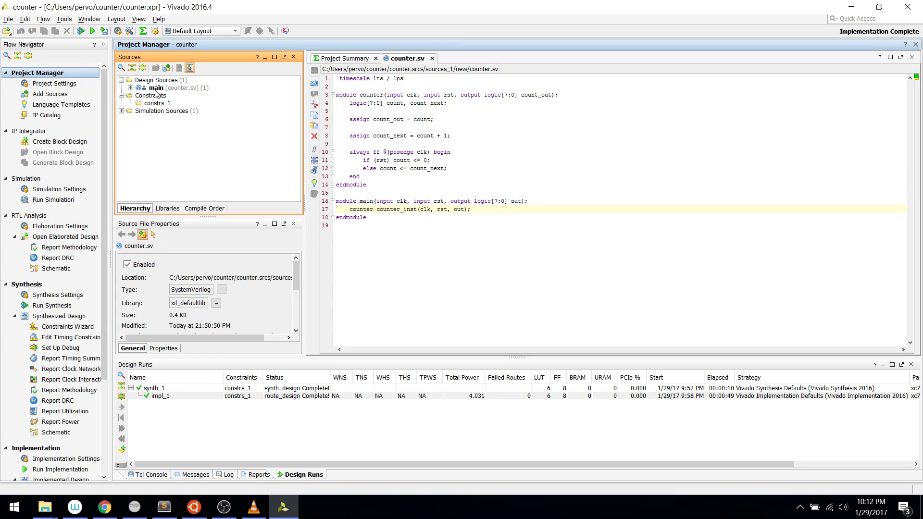
click(155, 104)
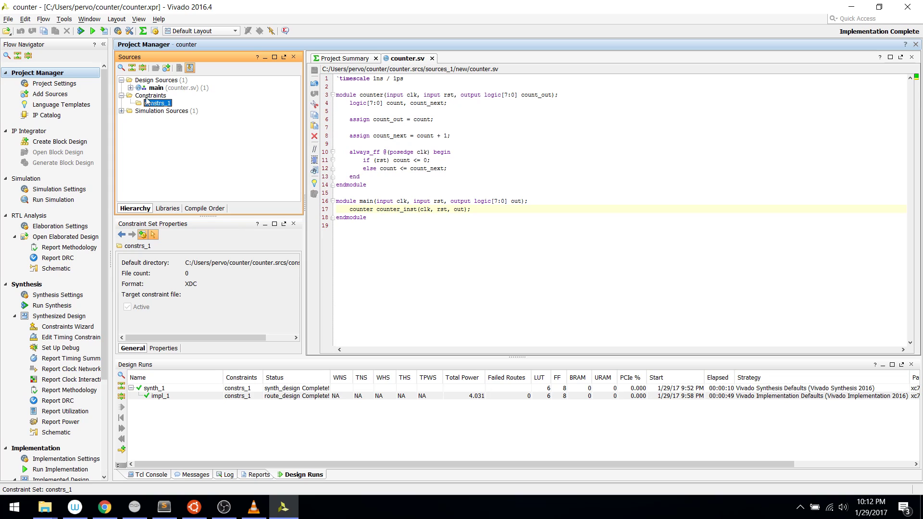
double_click(147, 95)
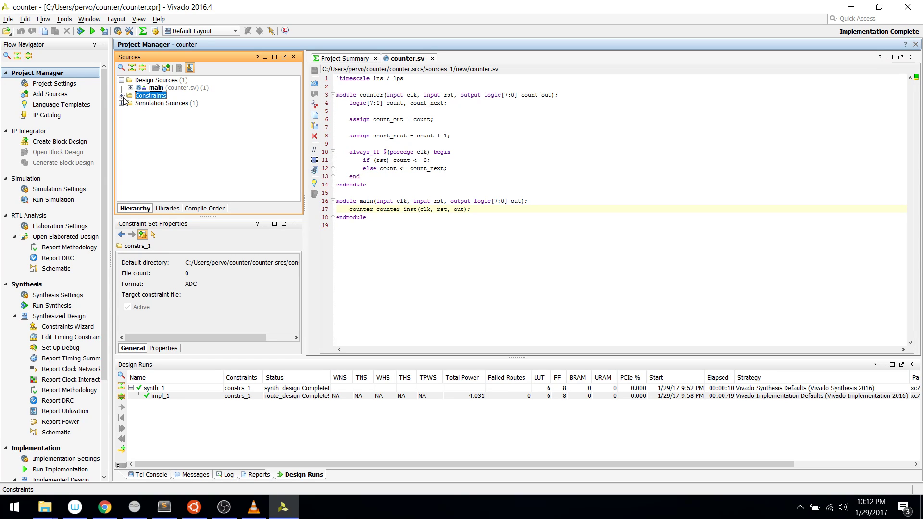
click(121, 95)
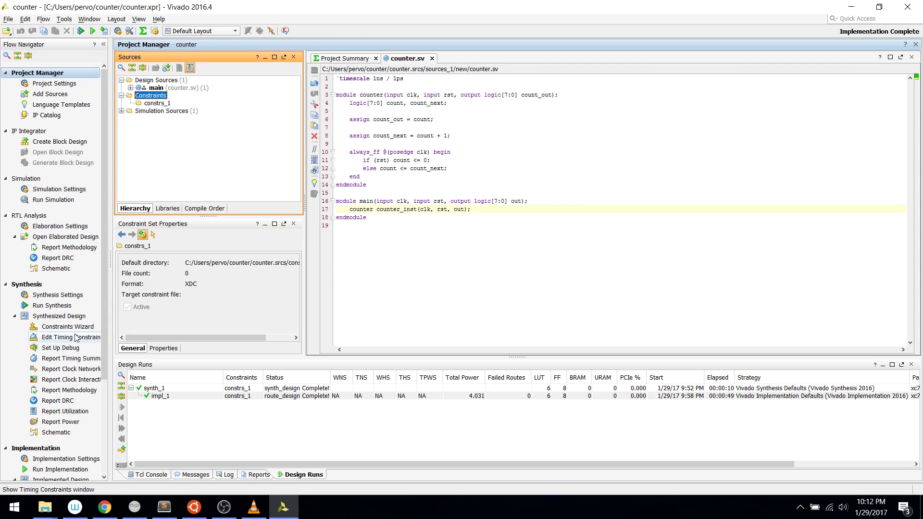
- Open the synthesized design's timing constraints and save the unsaved clock constraint to a new local XDC file named main
click(75, 337)
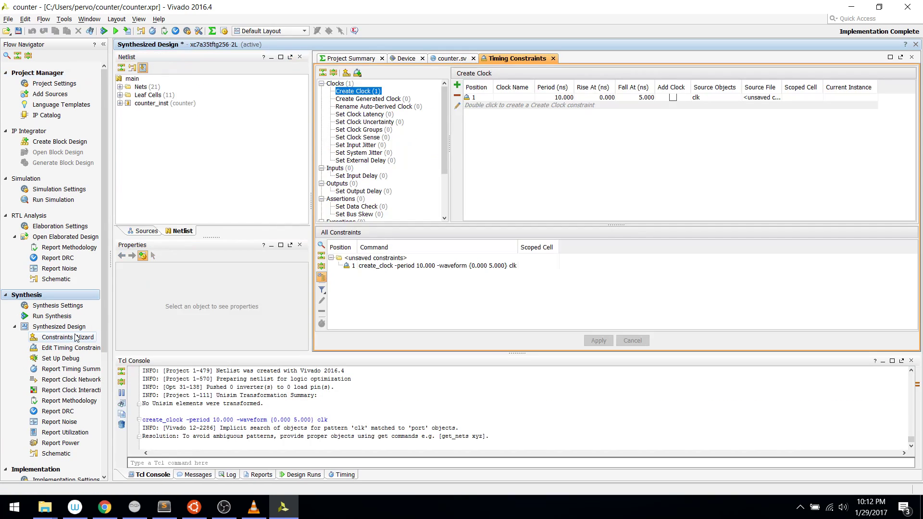
click(480, 99)
key(ctrl+s)
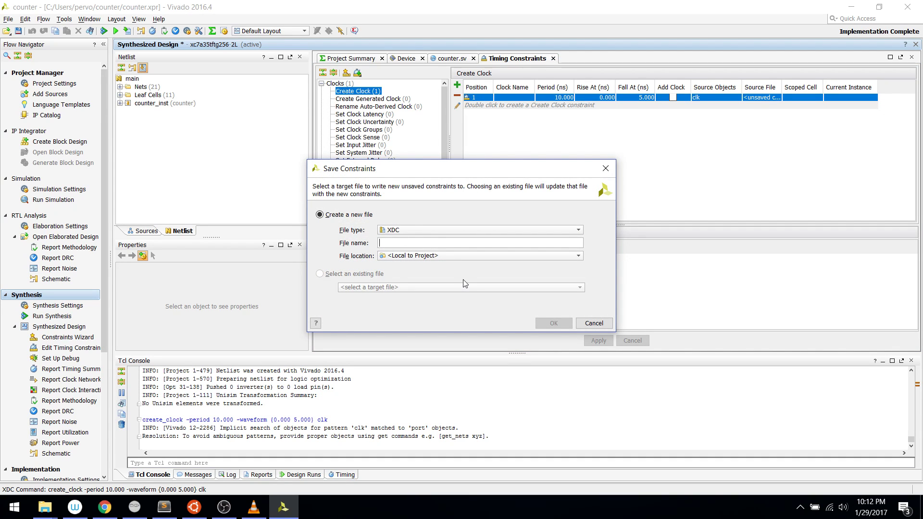
text(const)
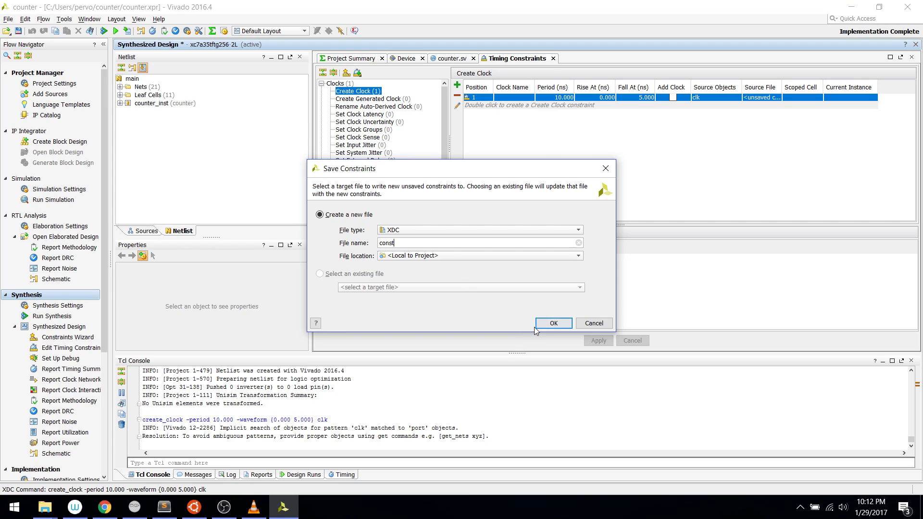
key(BackSpace)
key(BackSpace)
key(BackSpace)
key(BackSpace)
key(BackSpace)
text(main)
click(551, 327)
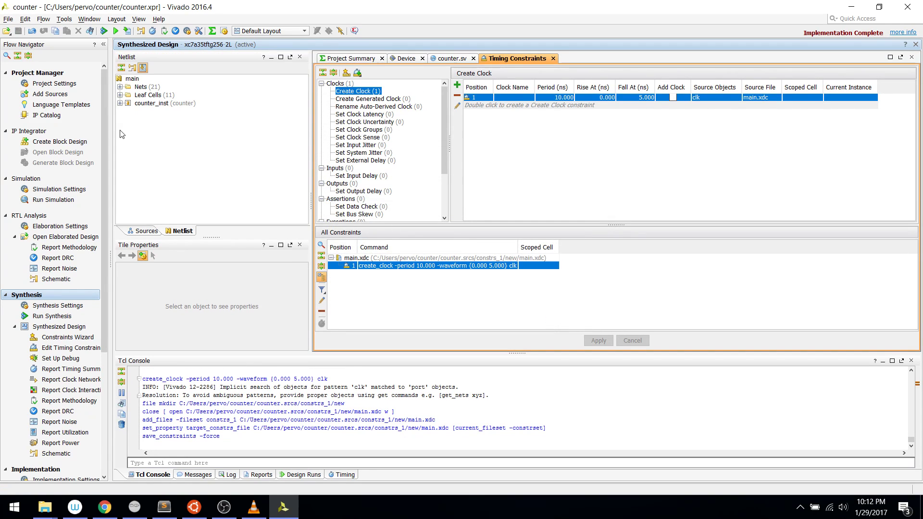
- Return to the Project Manager and open main.xdc from the constrs_1 constraint set
click(48, 73)
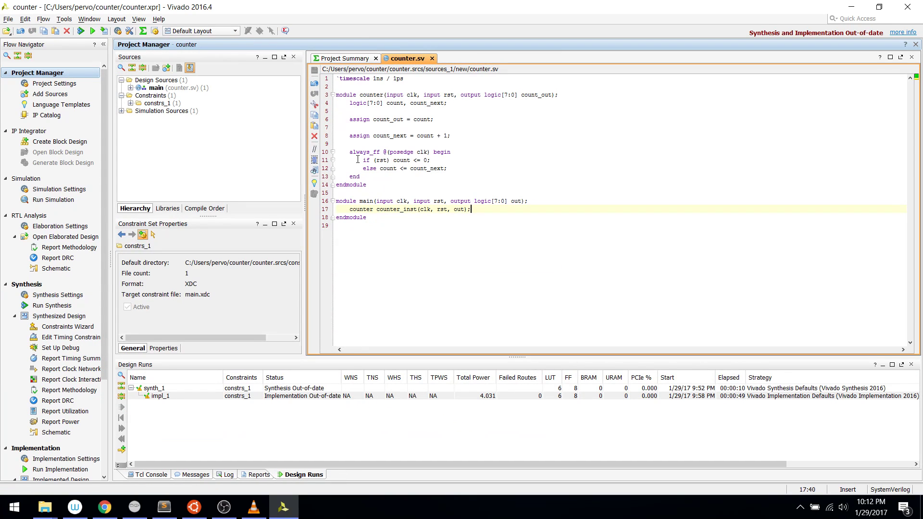
double_click(157, 108)
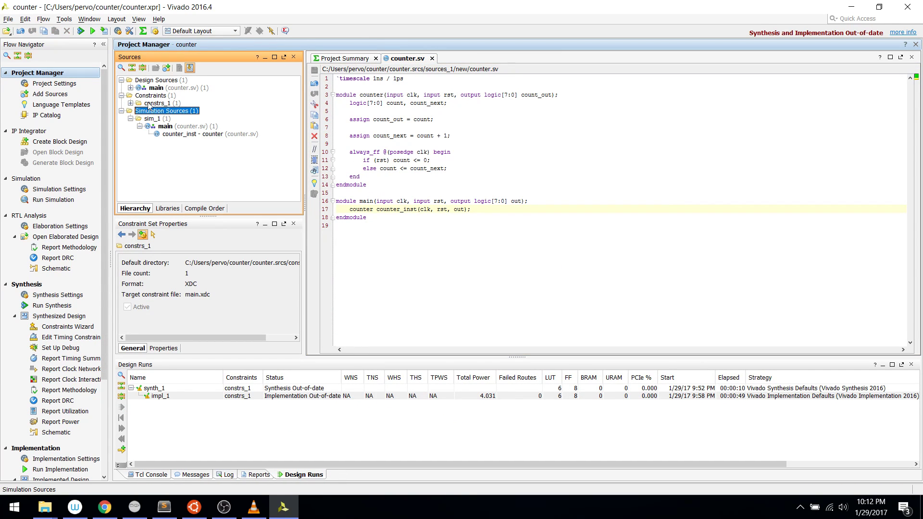
double_click(149, 103)
click(168, 112)
double_click(169, 113)
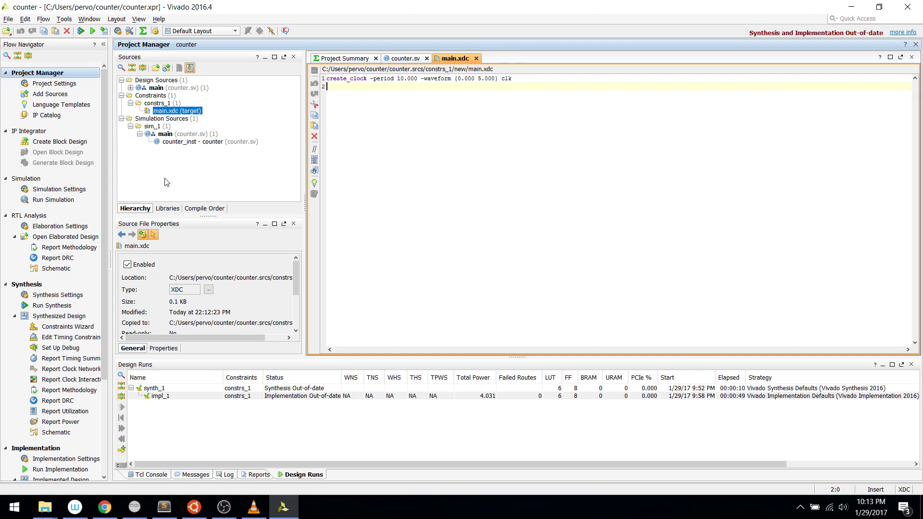
- Generate a timing summary of the synthesized design named timing_1 with default settings, after reviewing the advanced and timer options
click(64, 363)
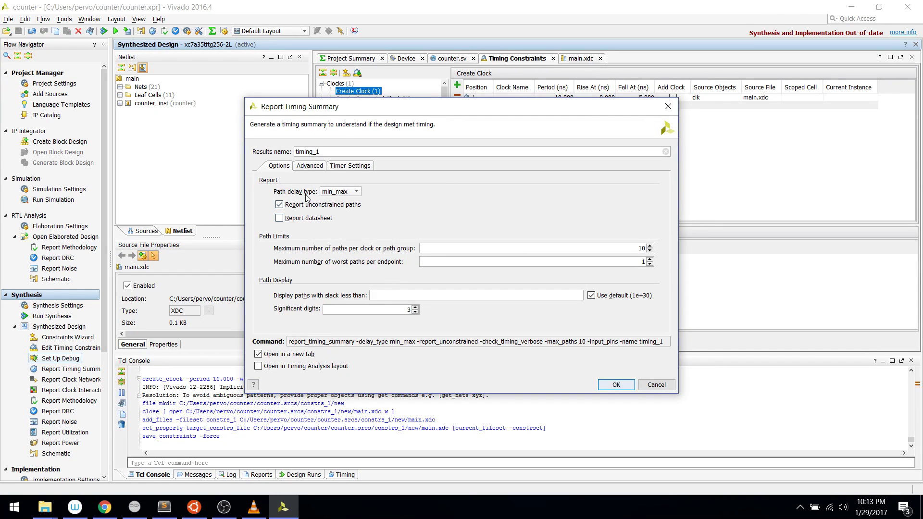
click(308, 166)
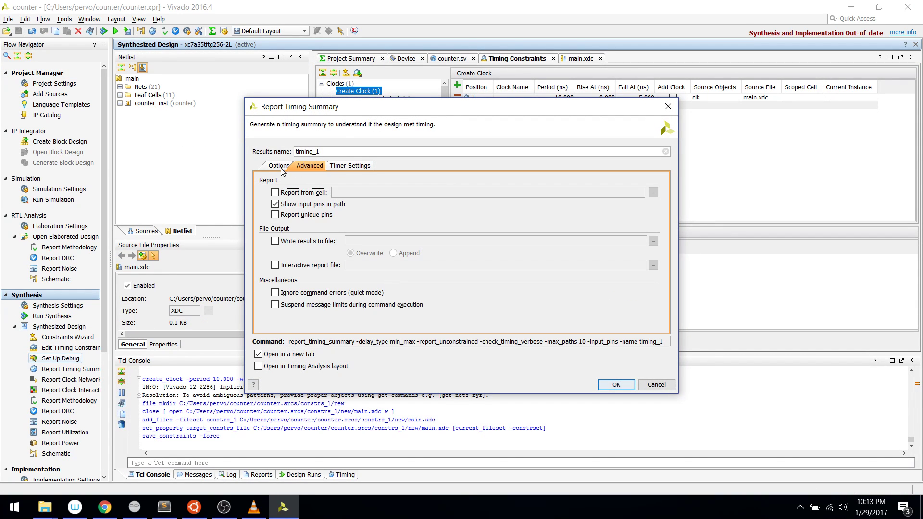
click(336, 167)
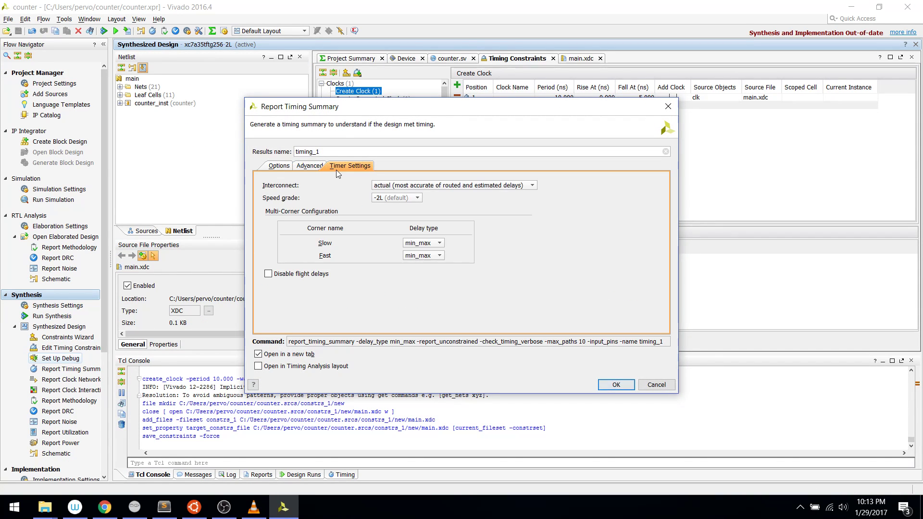
click(278, 167)
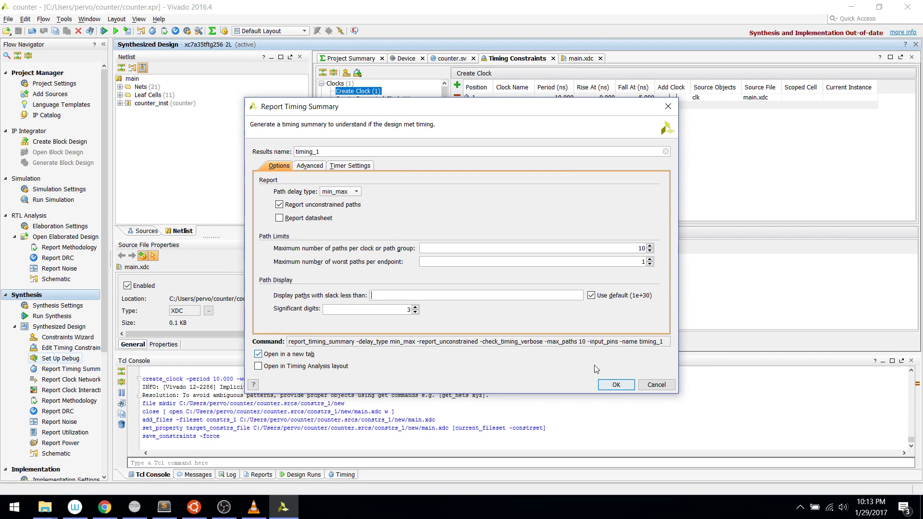
click(615, 383)
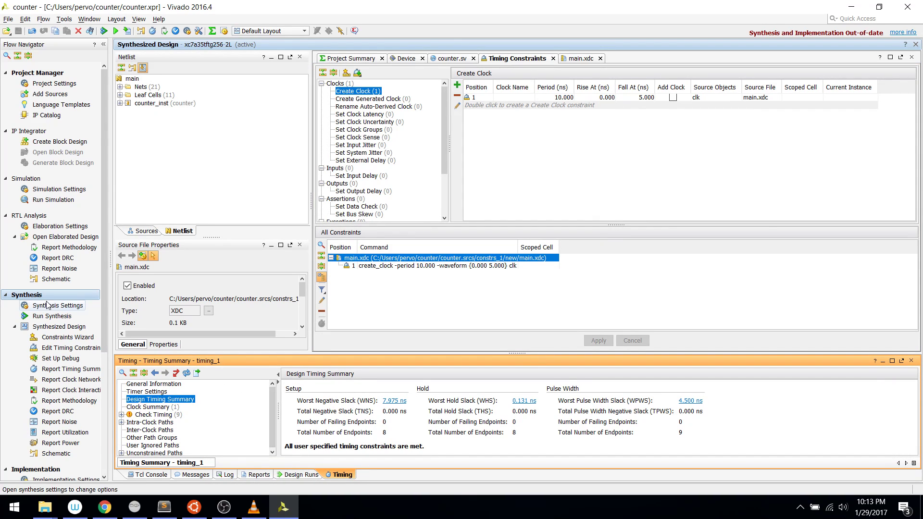
- Generate a timing summary of the implemented design named timing_1 with the default options
scroll(63, 335, down, 5)
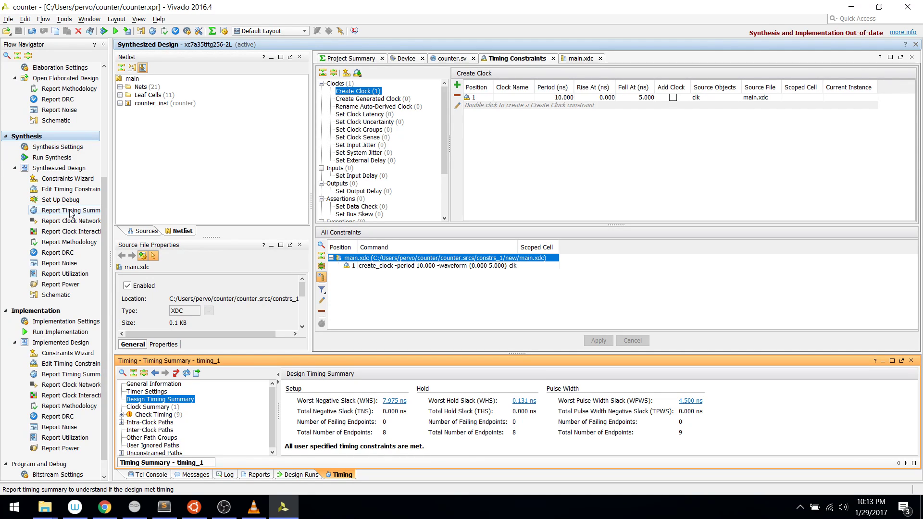
click(72, 374)
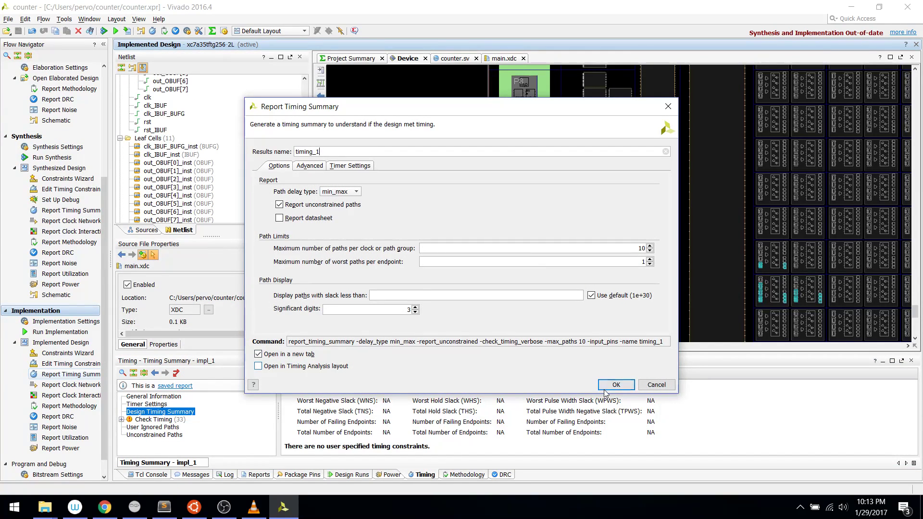
click(615, 384)
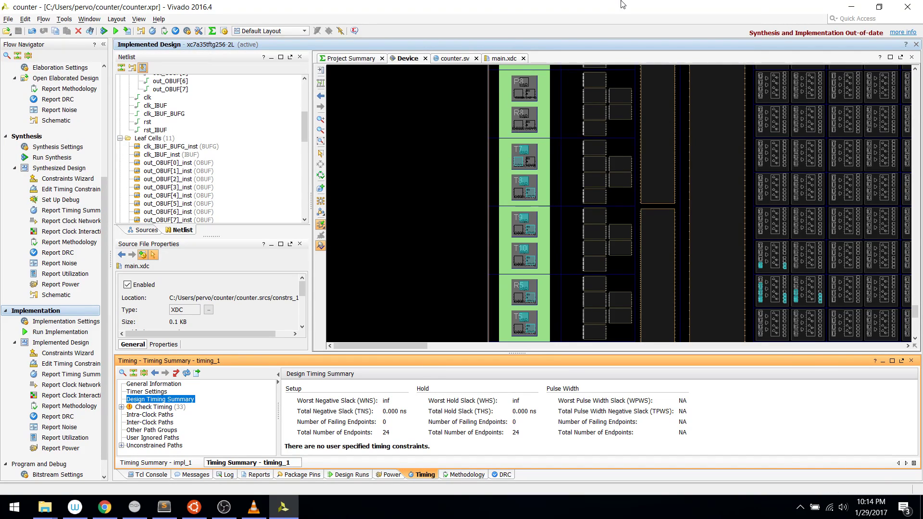
- Rerun implementation and dismiss the completion dialog without opening the new implemented design
click(62, 332)
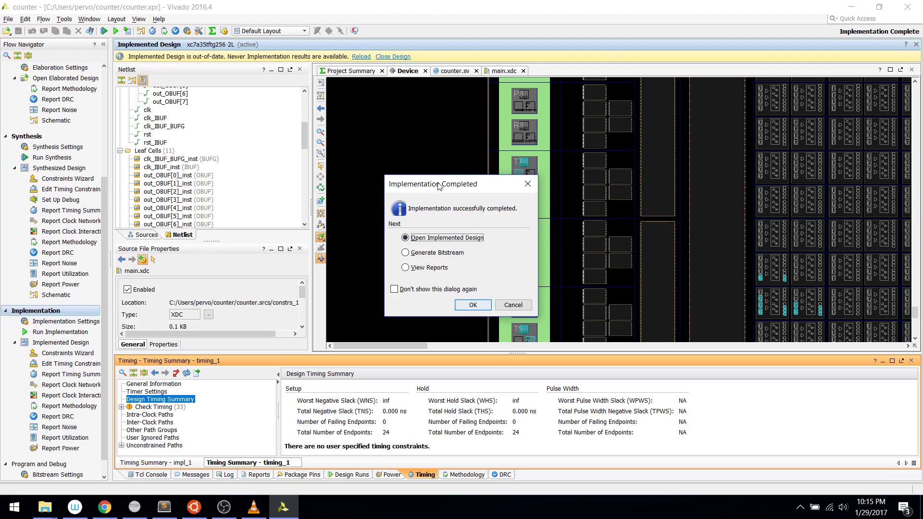
drag(439, 186, 448, 193)
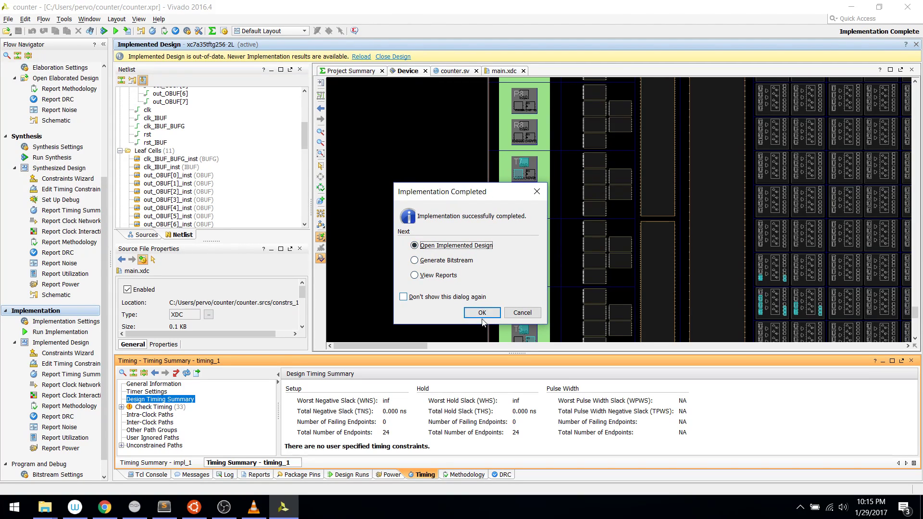
click(516, 311)
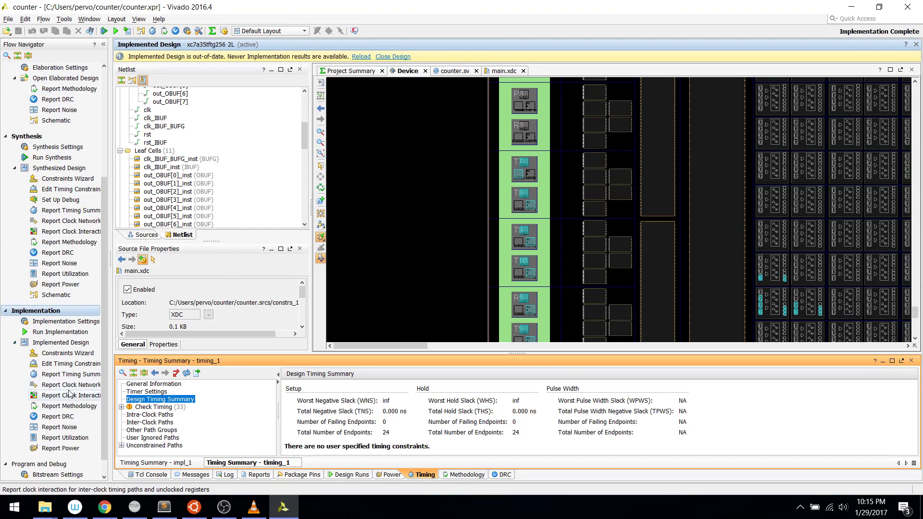
- Generate the implemented design's timing summary timing_2 and examine its no_clock entries under Check Timing
click(74, 375)
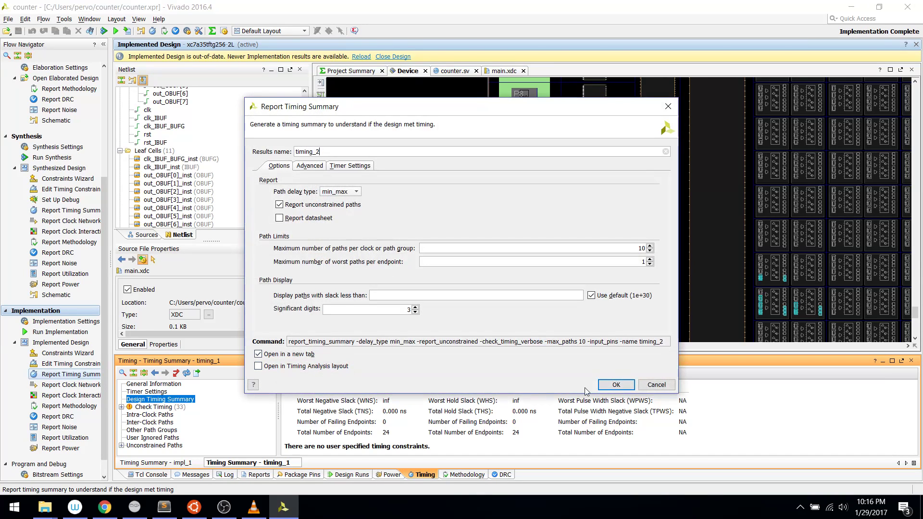
click(610, 381)
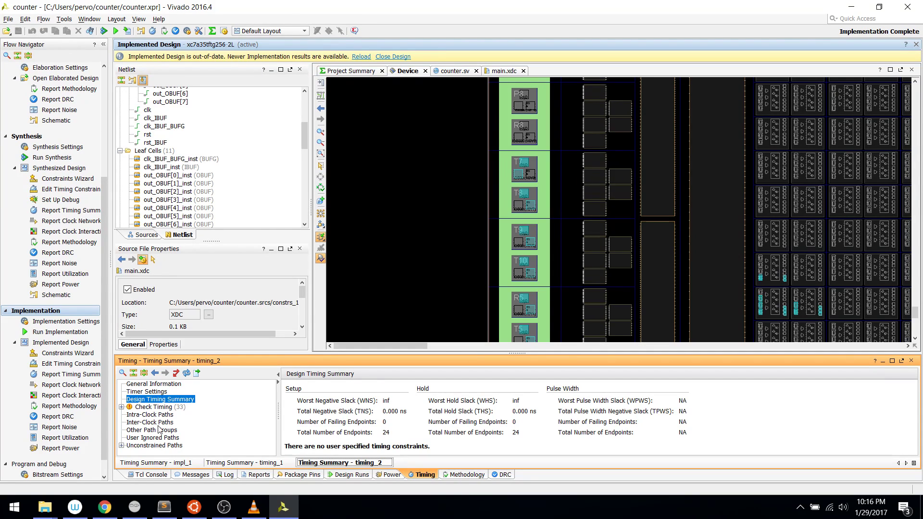
click(122, 407)
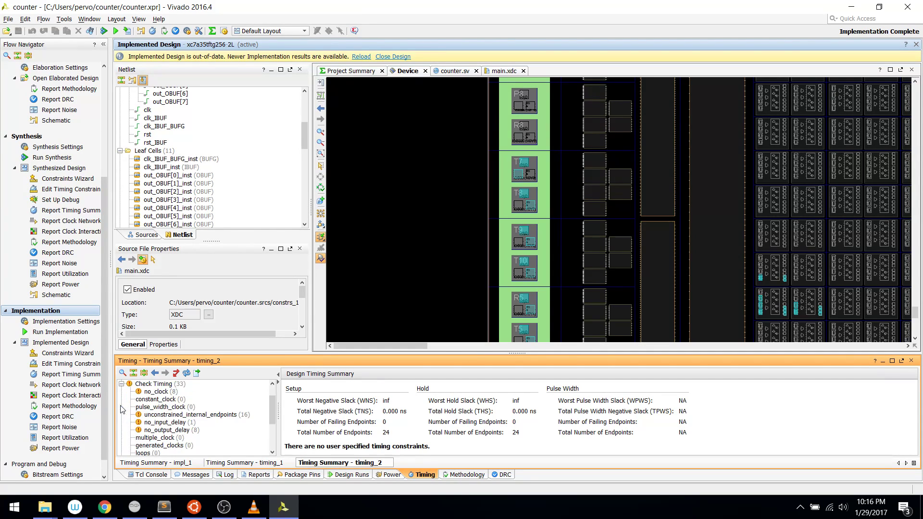
click(155, 399)
click(156, 391)
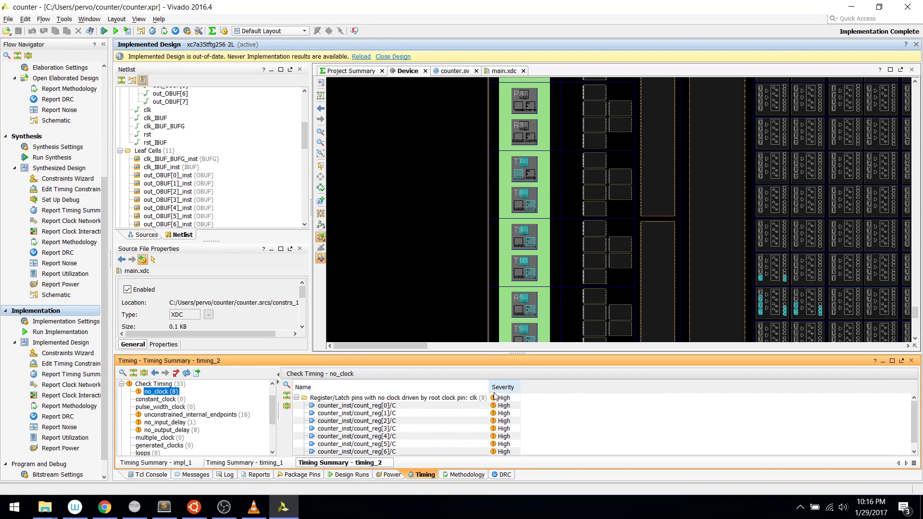
drag(489, 386, 529, 383)
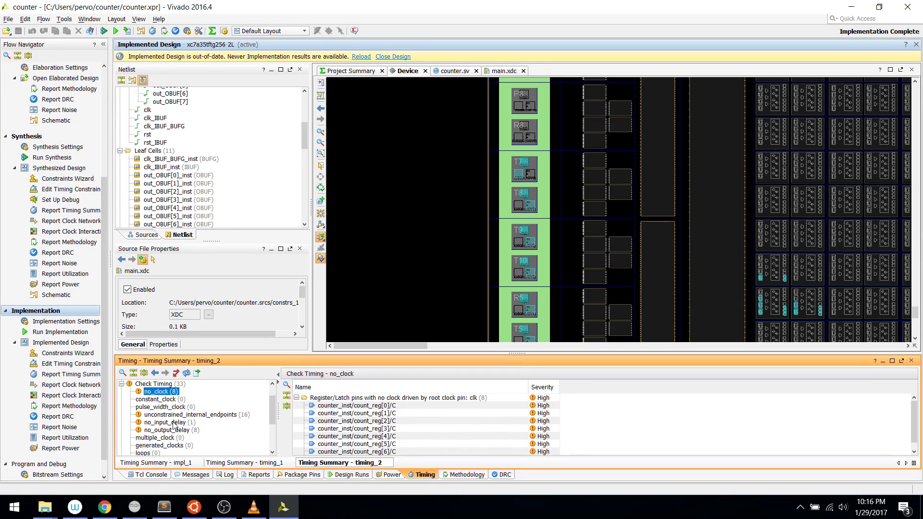
- Return to main.xdc and insert "[get_nets " before clk in the create_clock constraint
scroll(58, 241, up, 5)
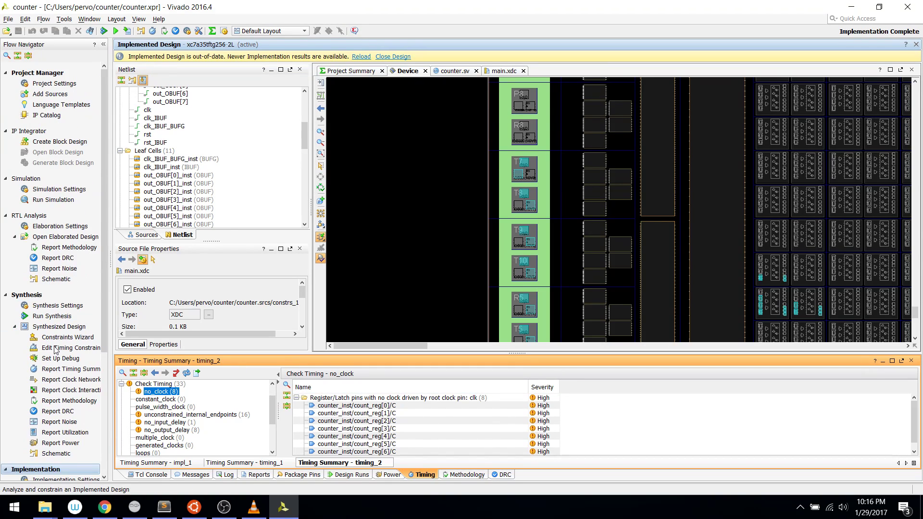
click(38, 72)
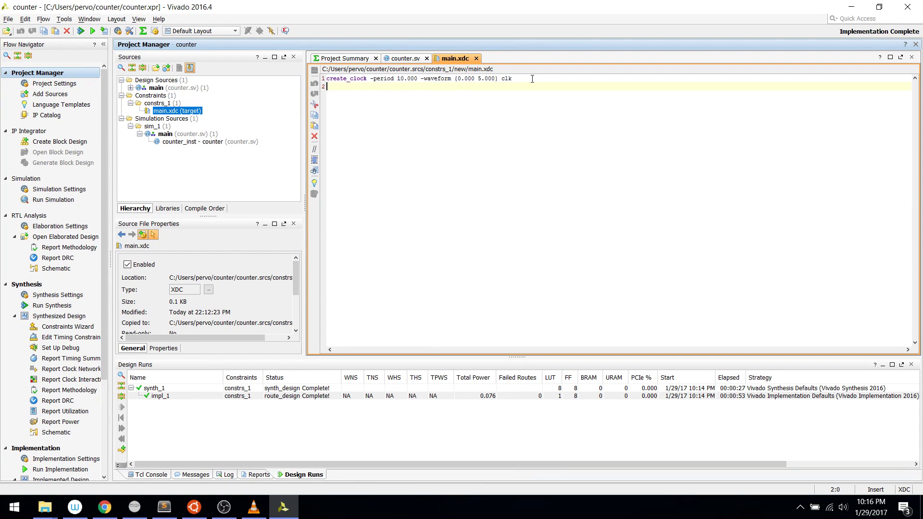
click(532, 79)
key(Left)
key(Left)
text([get_p)
text(orts)
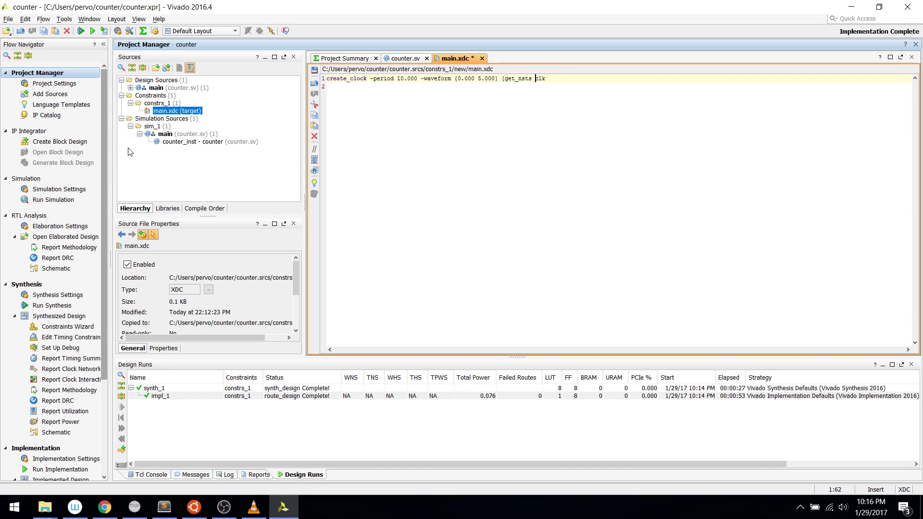
- Check the clk input in counter.sv, complete the create_clock target in main.xdc as [get_nets clk], and save the file
double_click(166, 89)
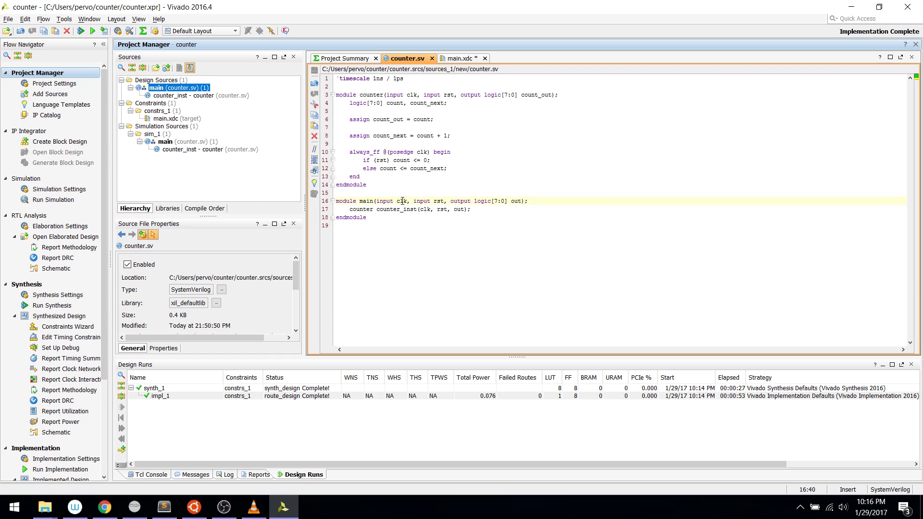
double_click(181, 118)
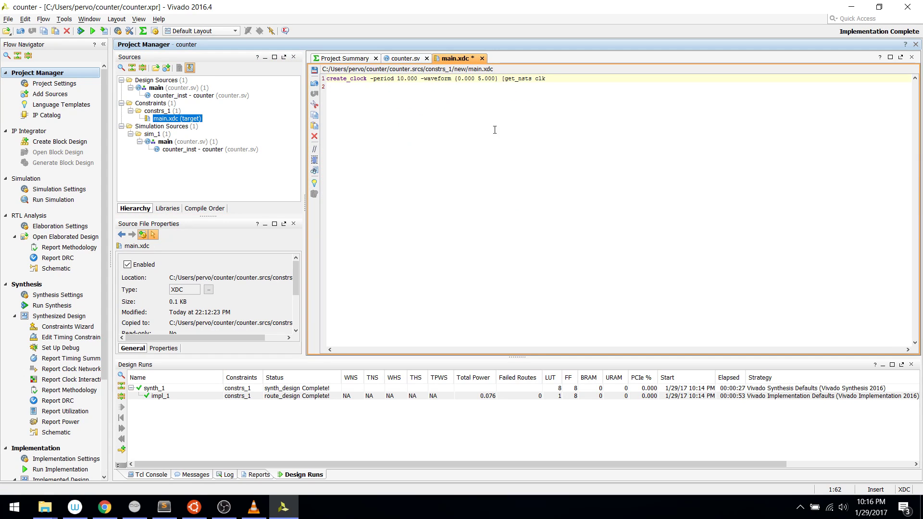
click(494, 111)
key(Left)
key(Left)
key(Left)
key(BackSpace)
key(BackSpace)
key(BackSpace)
text(ets)
key(Right)
key(Right)
key(Right)
key(Right)
text(])
key(Return)
key(ctrl+s)
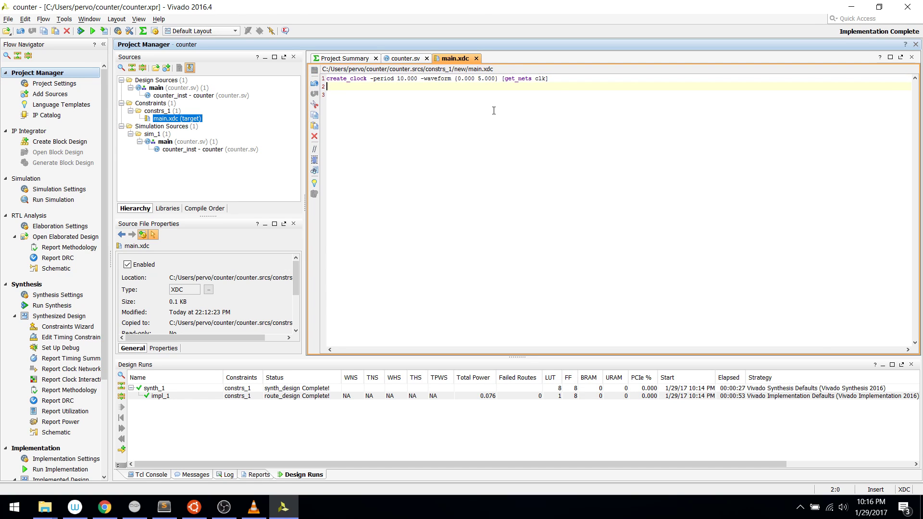
- Generate a timing summary of the synthesized design named timing_2 with the default options
click(54, 364)
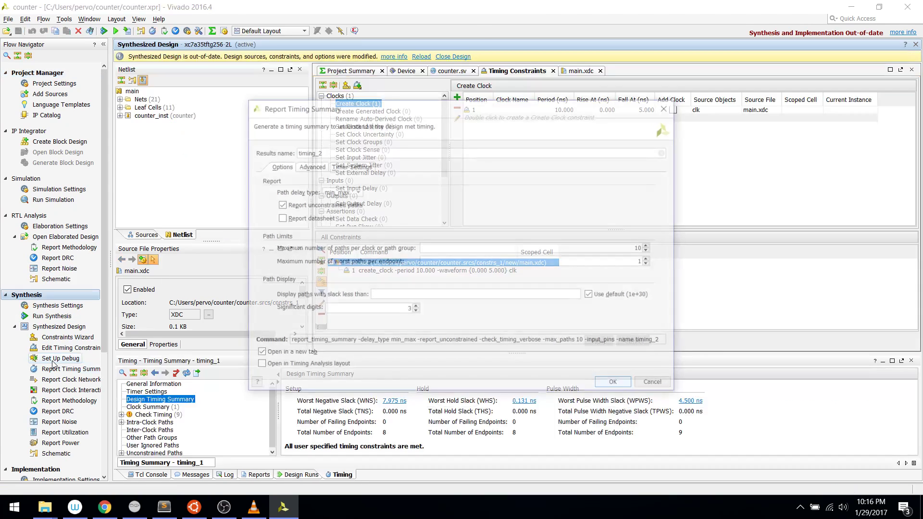
click(616, 385)
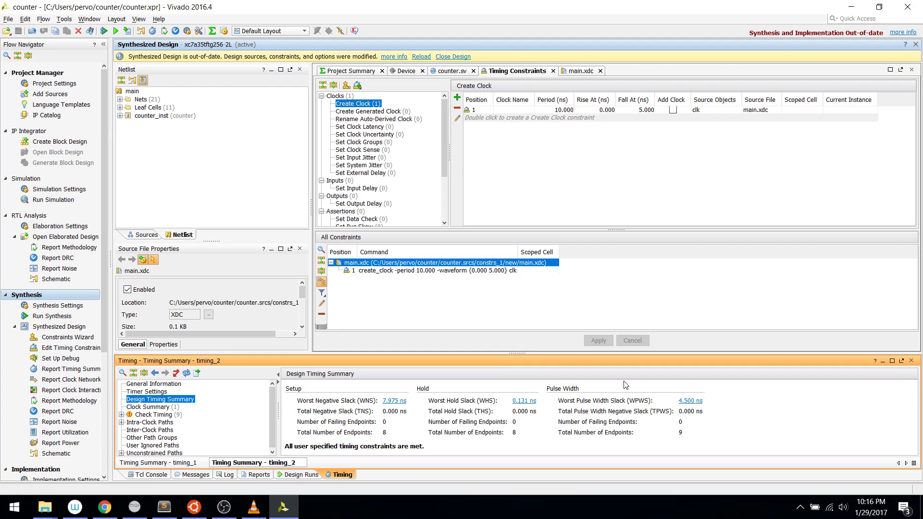
- Generate a timing summary of the implemented design named timing_3 with the default options
scroll(58, 355, down, 5)
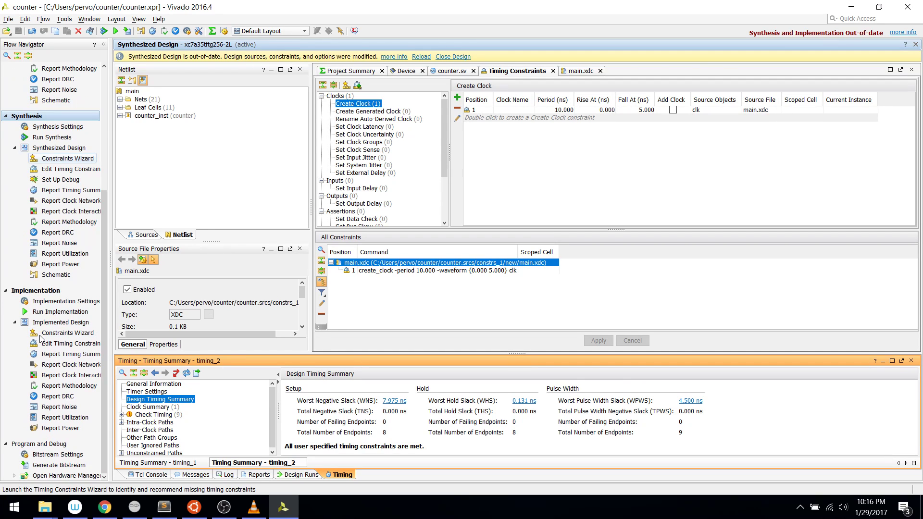
click(59, 354)
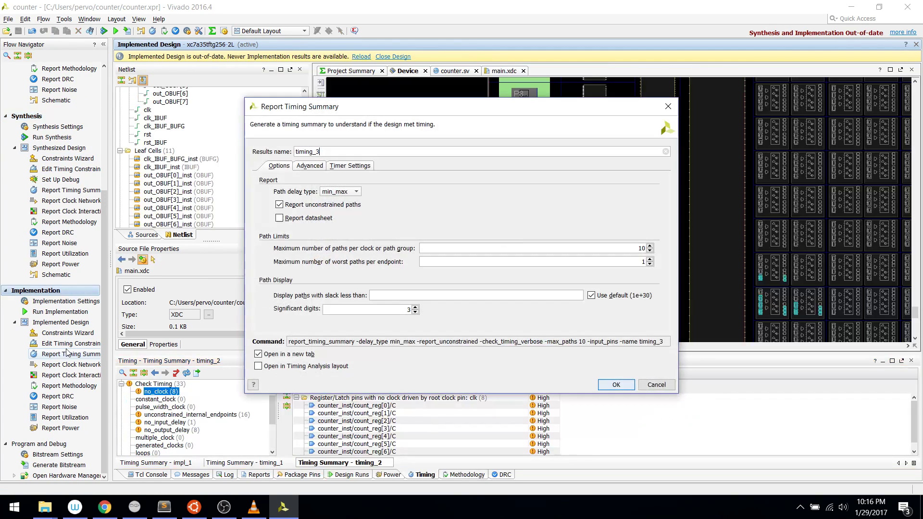
click(626, 385)
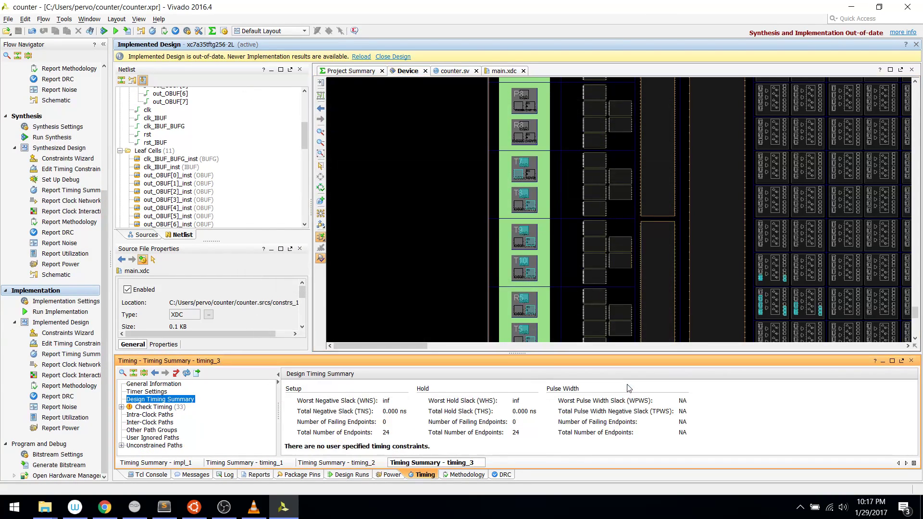
- Examine the Check Timing results of timing_3, including the no_clock entries and the counter_inst/count_reg[0]/C pin
click(179, 407)
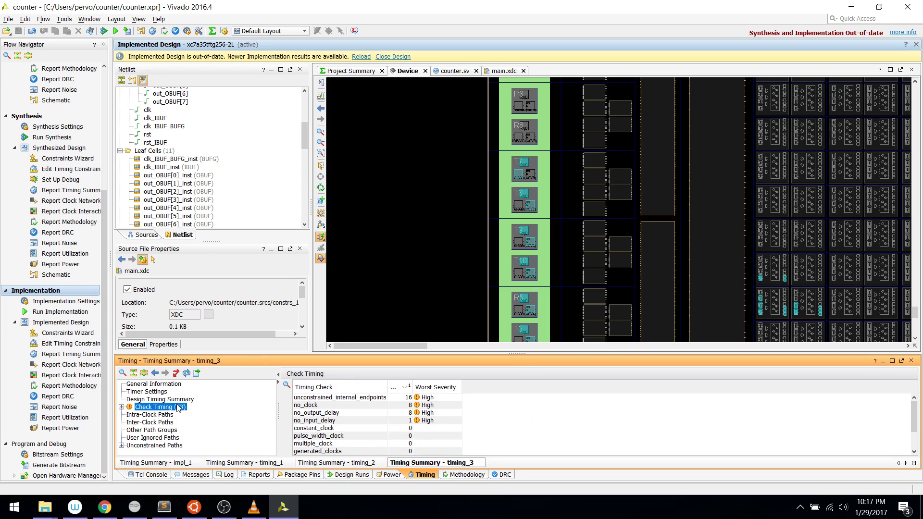
click(374, 399)
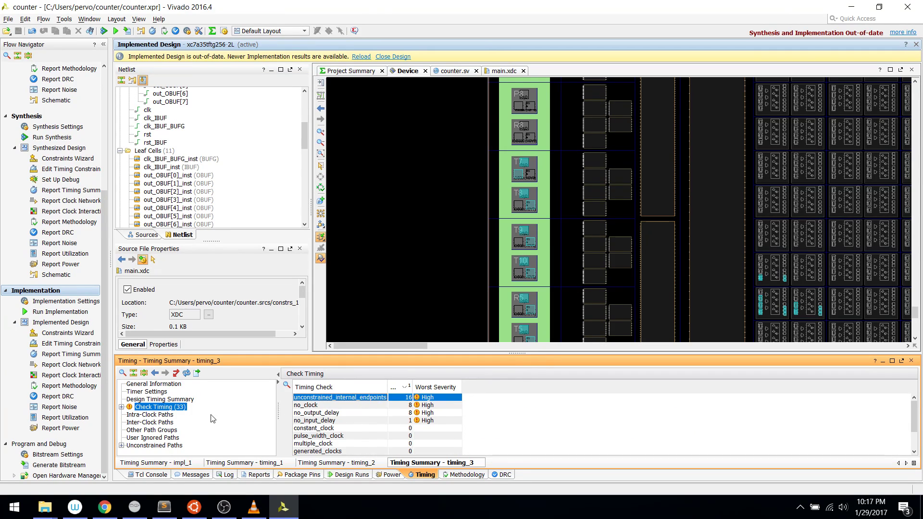
click(122, 407)
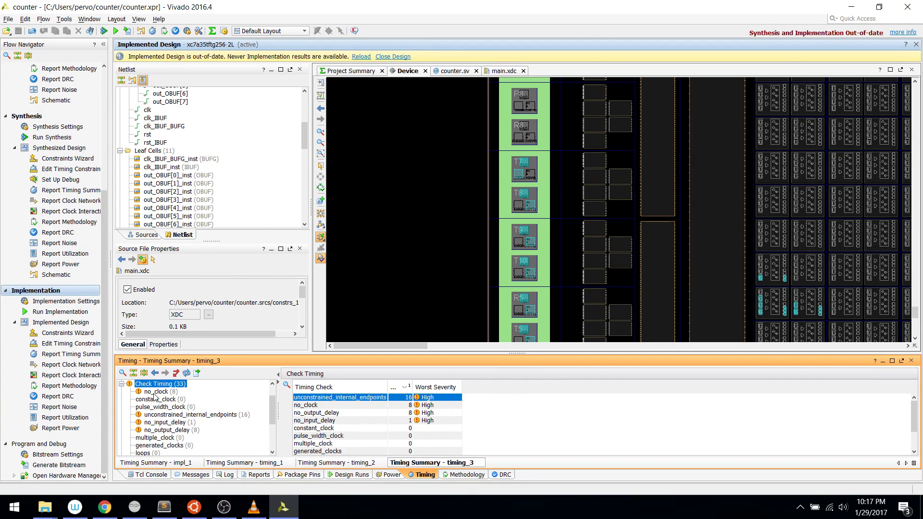
click(155, 392)
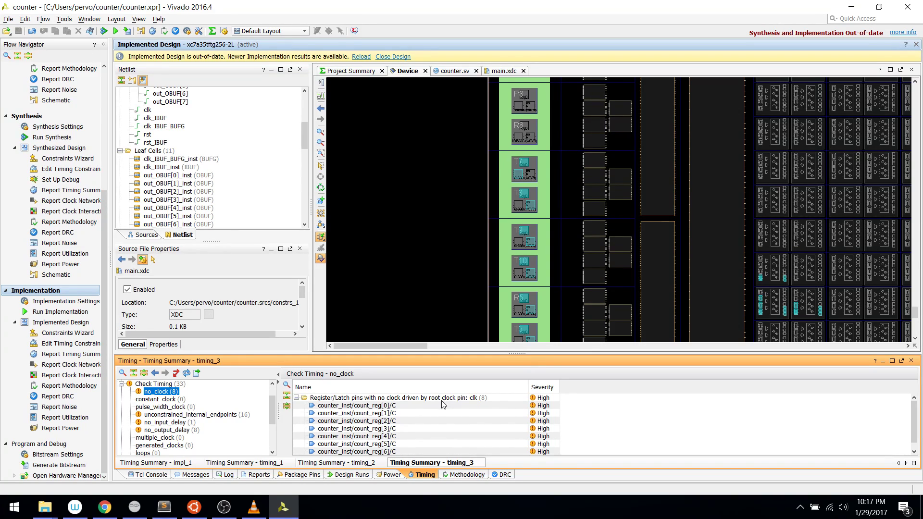
click(468, 408)
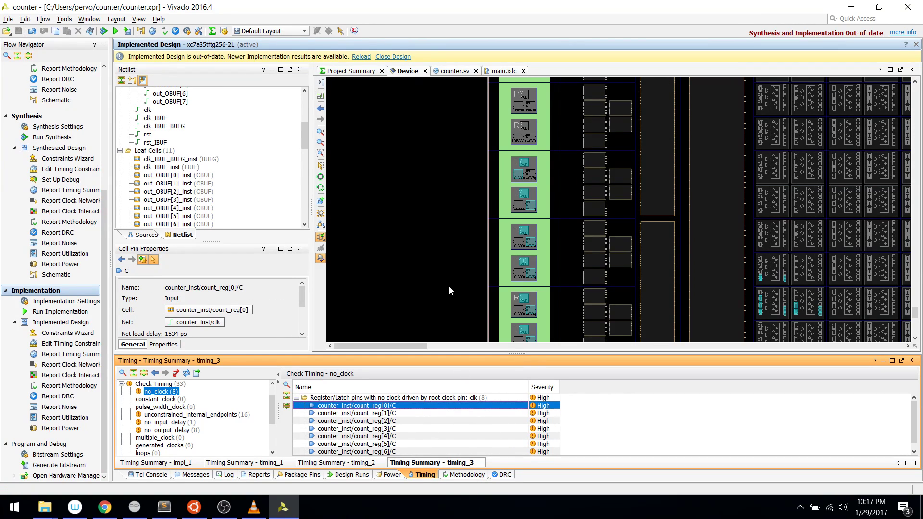
scroll(388, 416, down, 1)
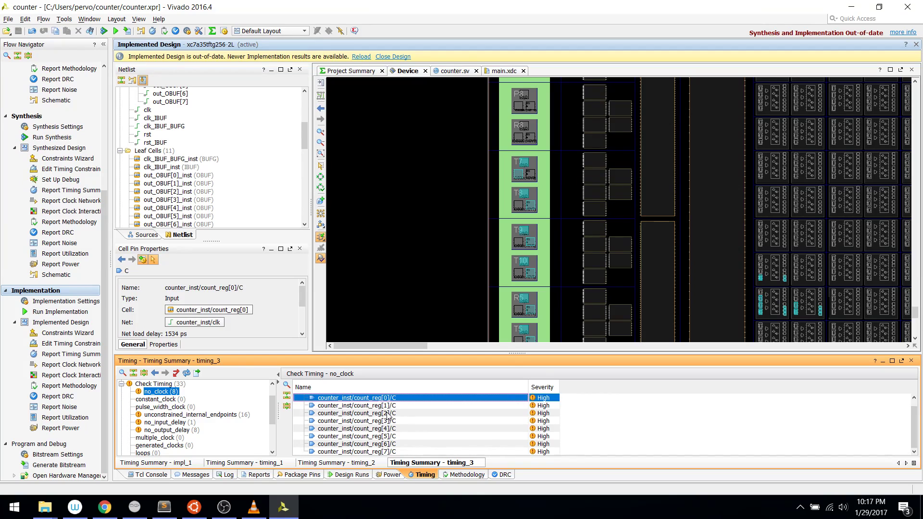
scroll(388, 415, up, 1)
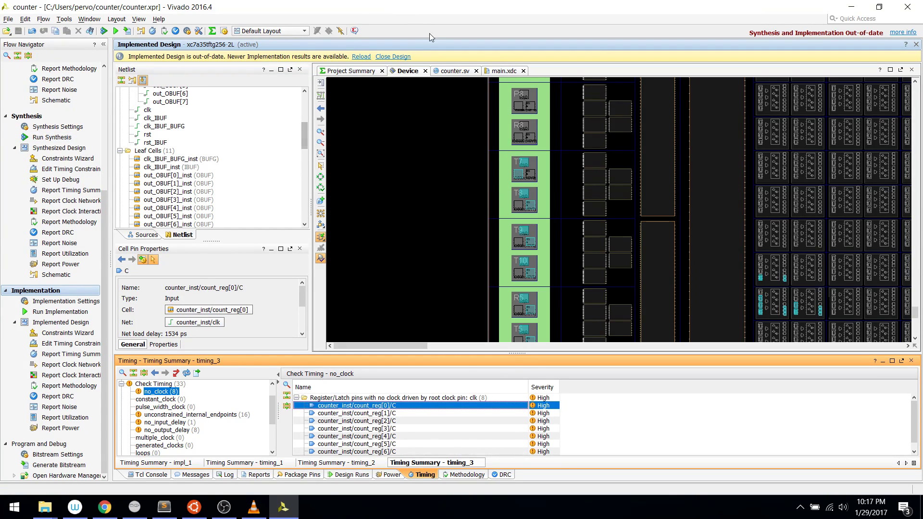
- Rerun the out-of-date synthesis and implementation, and show main.xdc in the maximized source editor
click(449, 70)
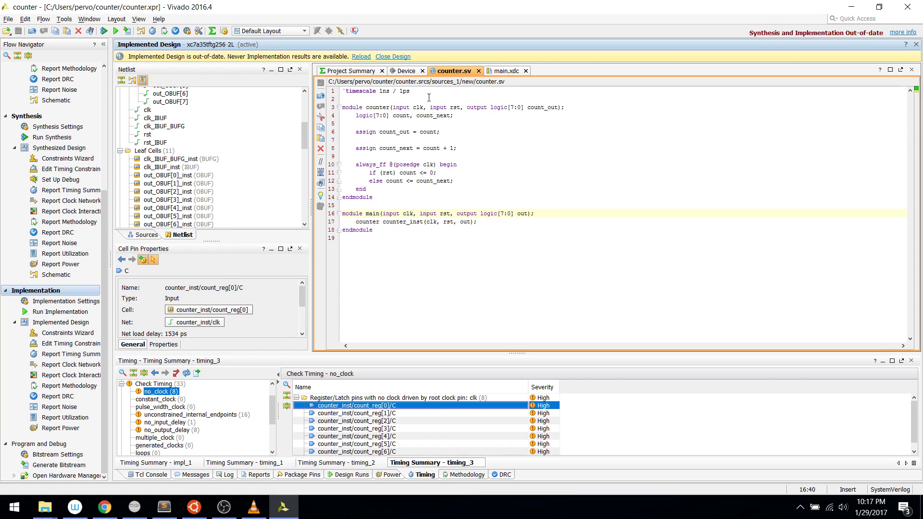
double_click(506, 66)
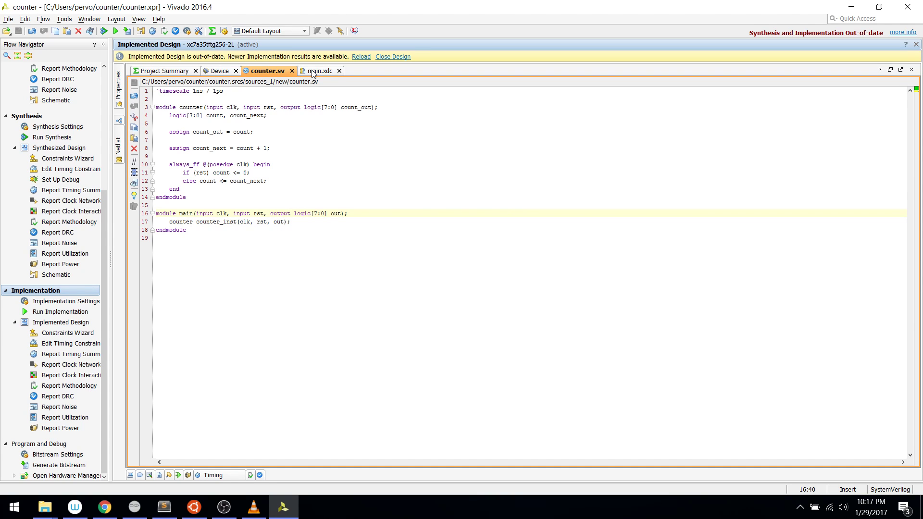
click(60, 311)
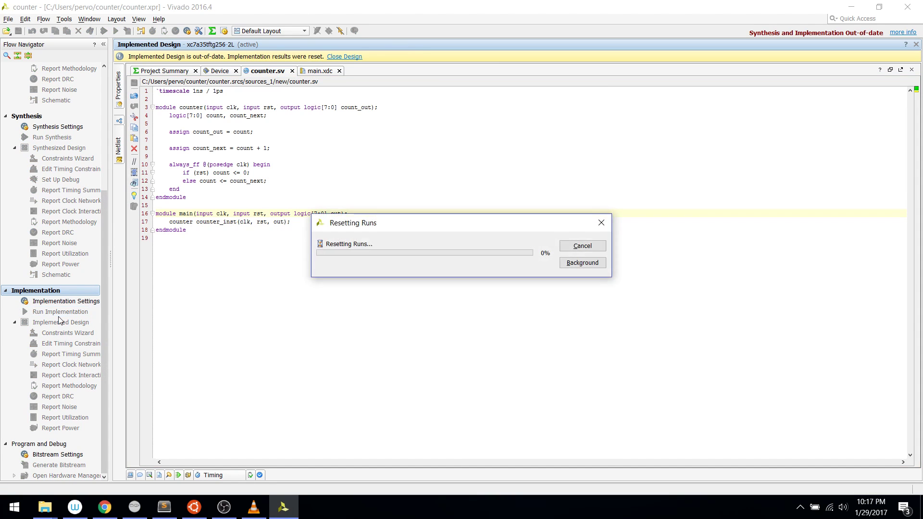
click(315, 71)
click(358, 156)
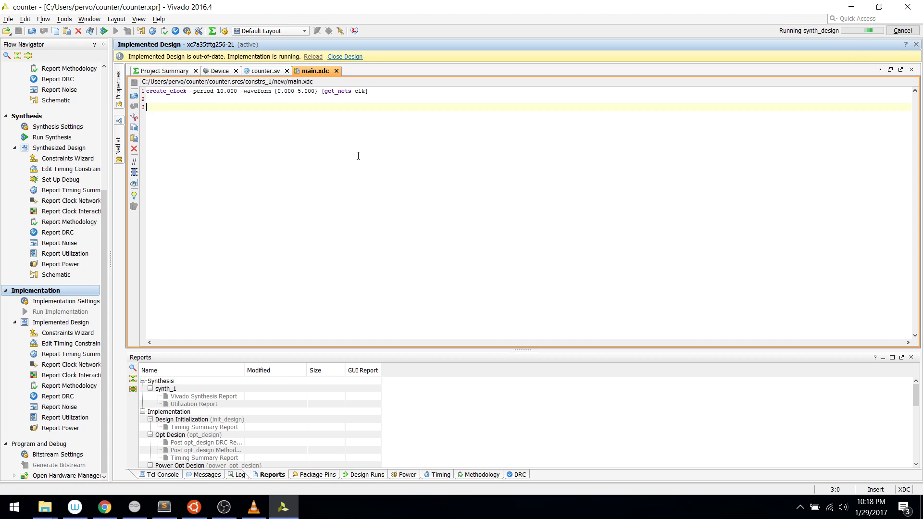
- Examine the run's messages and the synthesis and implementation logs while the run progresses
click(206, 475)
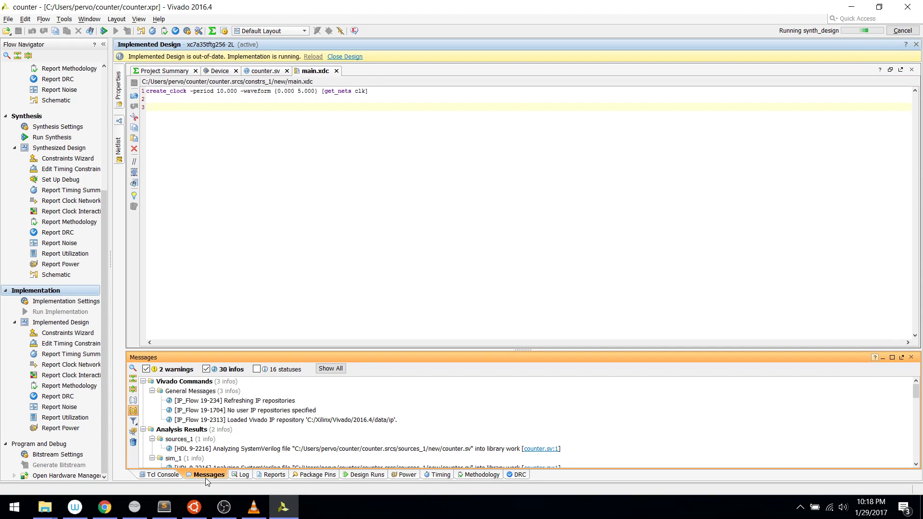
click(238, 474)
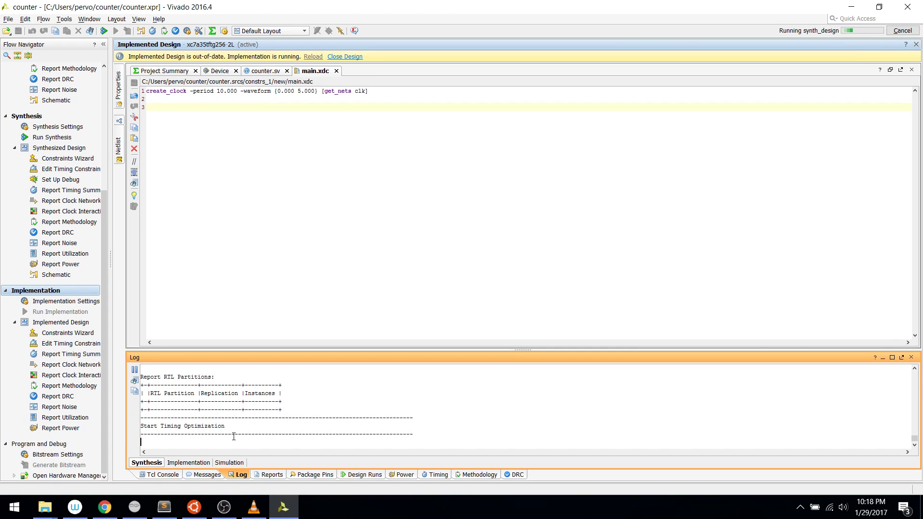
click(198, 463)
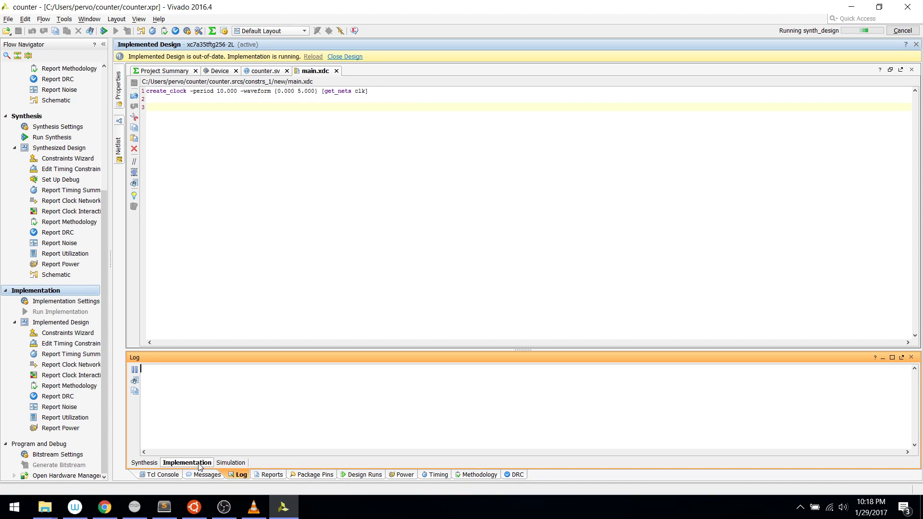
click(224, 465)
click(193, 464)
click(144, 463)
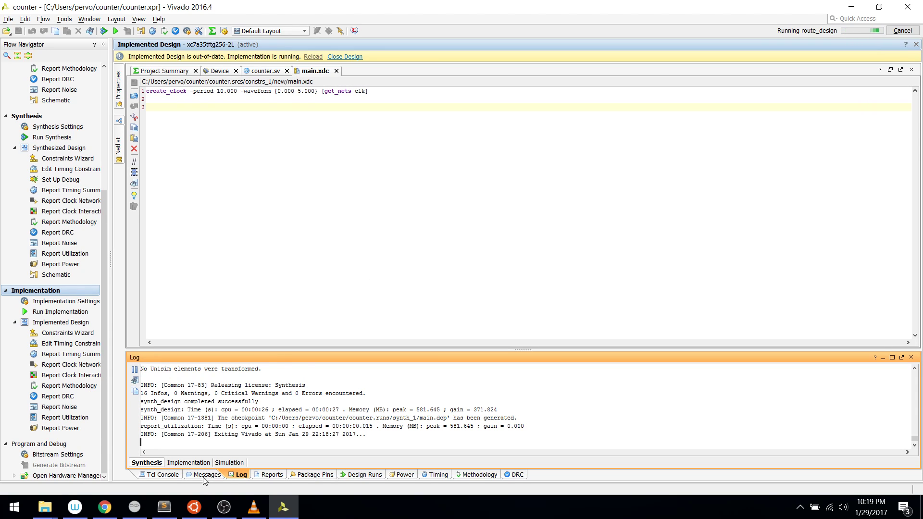
click(188, 462)
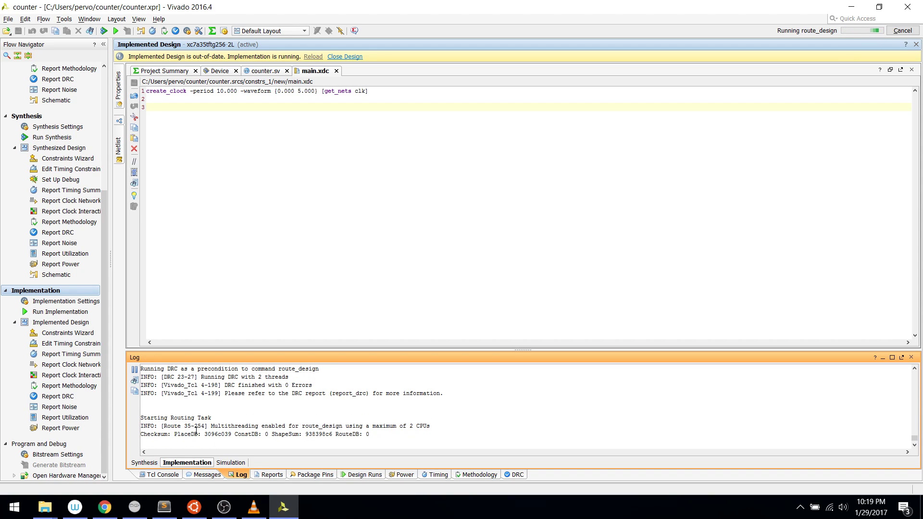
scroll(196, 430, up, 2)
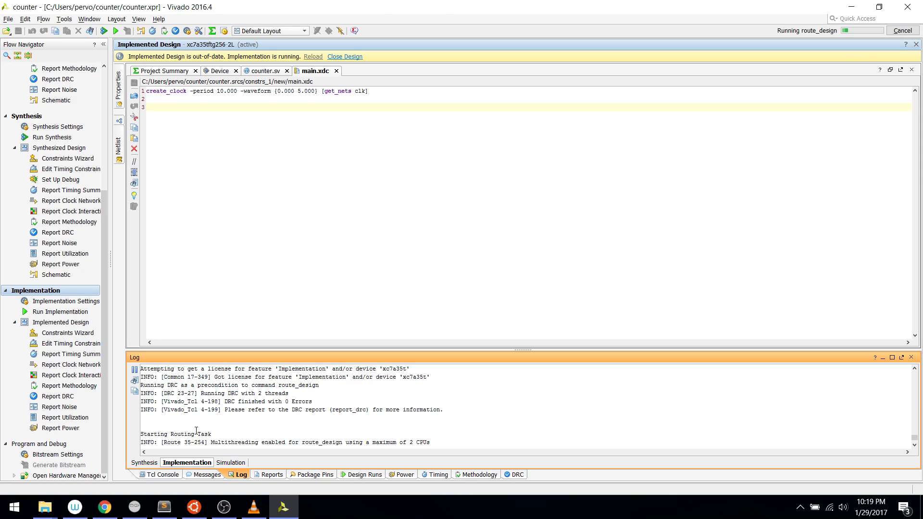
scroll(196, 431, up, 1)
scroll(196, 430, up, 3)
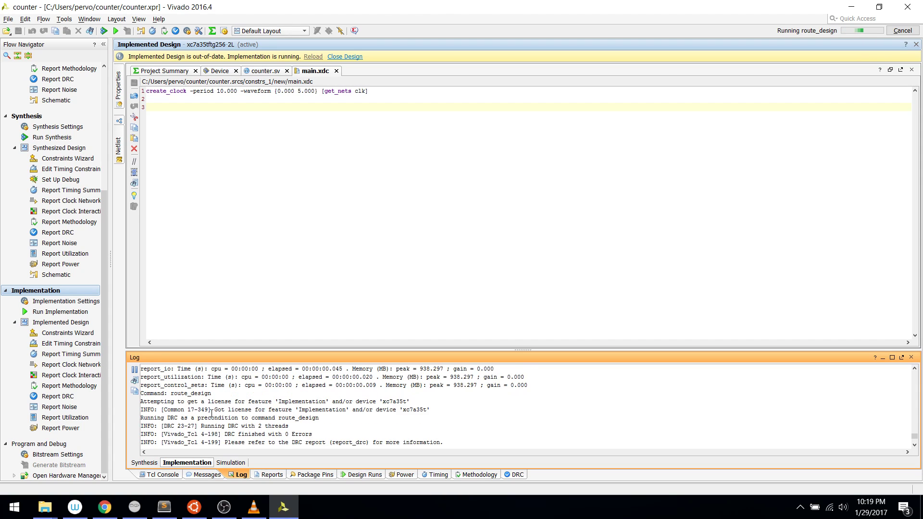
scroll(196, 430, up, 1)
scroll(211, 414, down, 9)
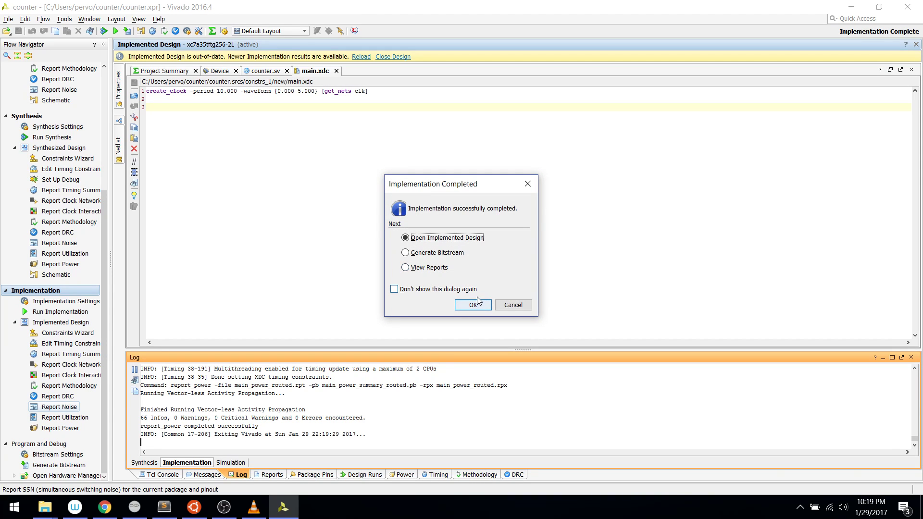
- Open the newly implemented design and generate its timing summary named timing_1 with the default options
click(473, 304)
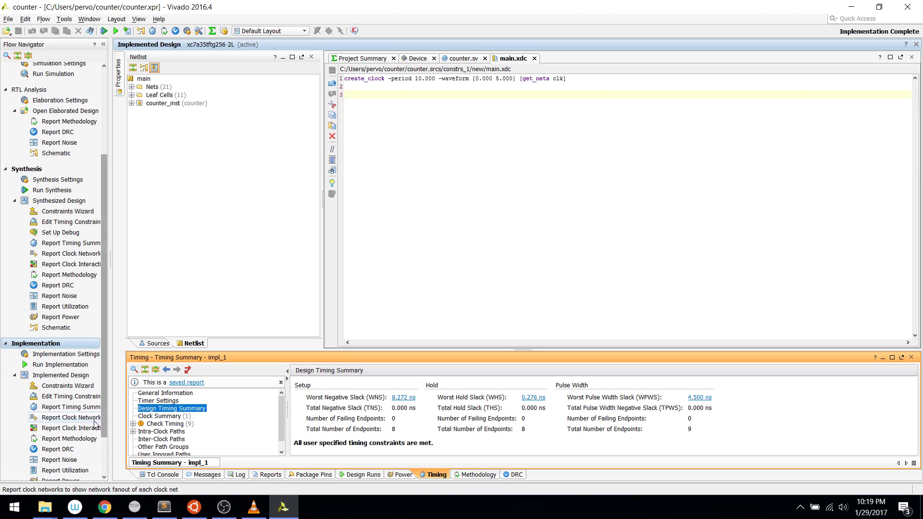
click(83, 407)
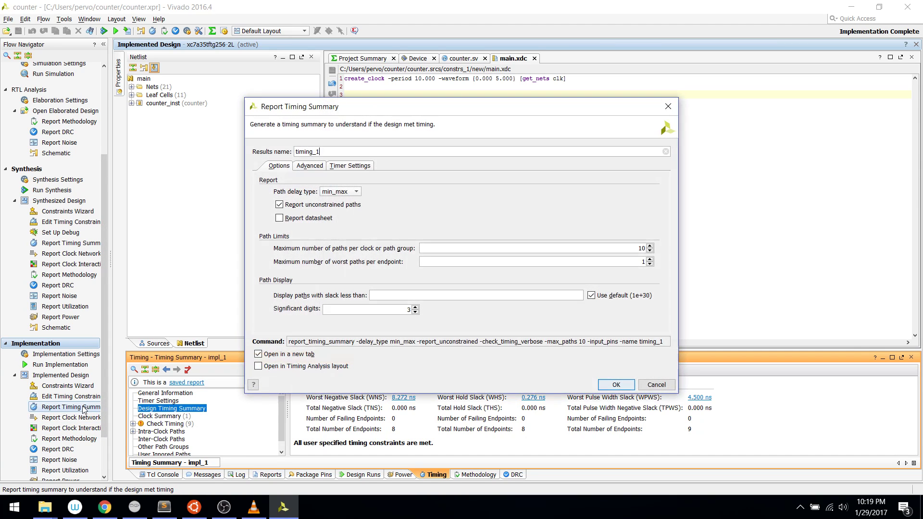
click(614, 384)
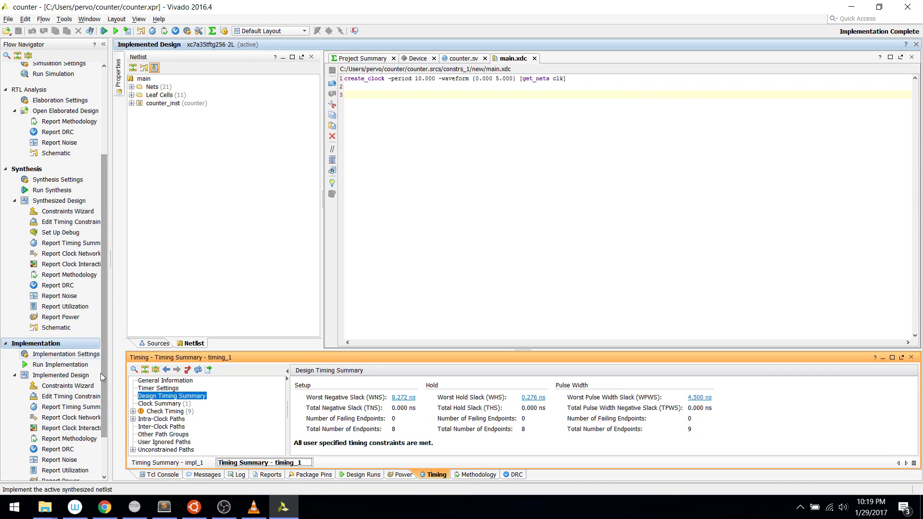
- Examine the Check Timing categories, User Ignored Paths and Unconstrained Paths of the timing_1 summary
click(133, 412)
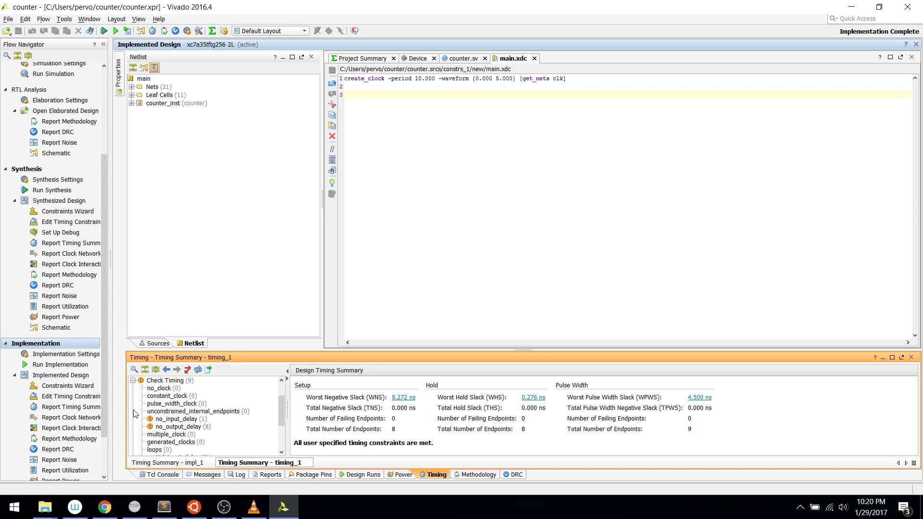
click(133, 381)
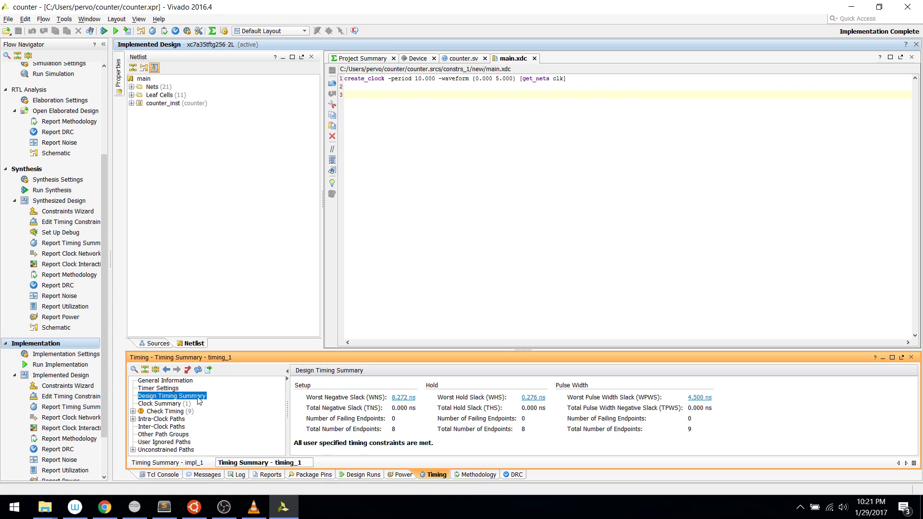
click(172, 442)
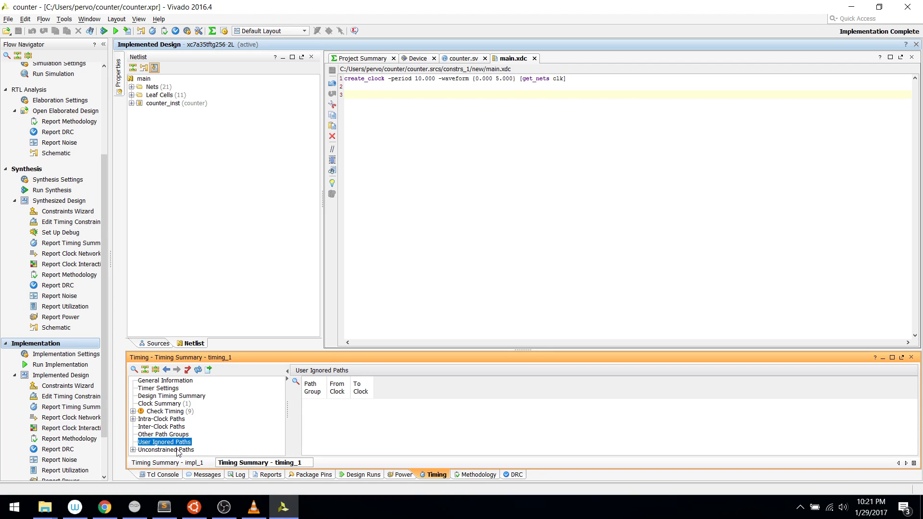
click(178, 450)
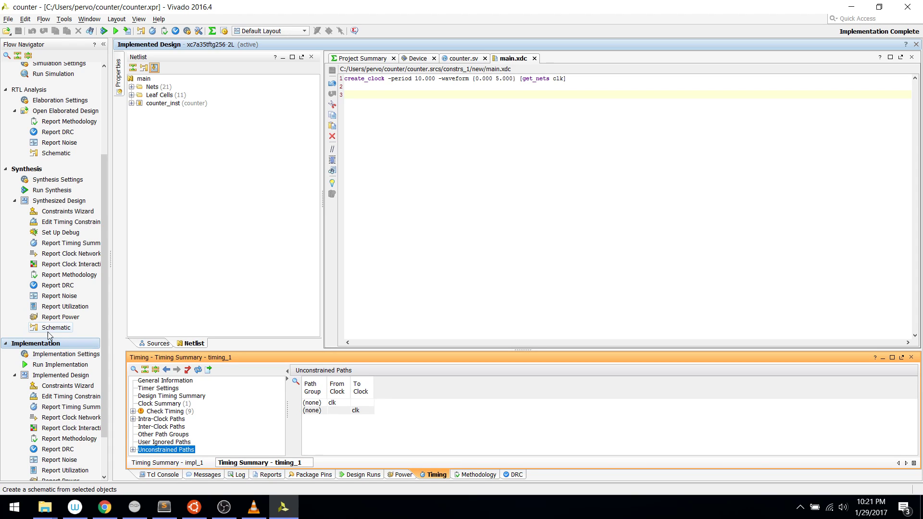
scroll(66, 384, down, 2)
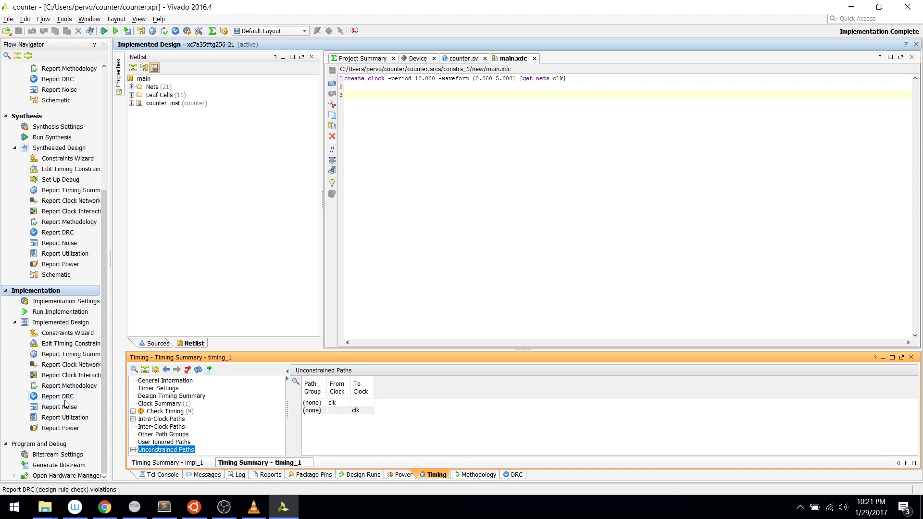
click(70, 354)
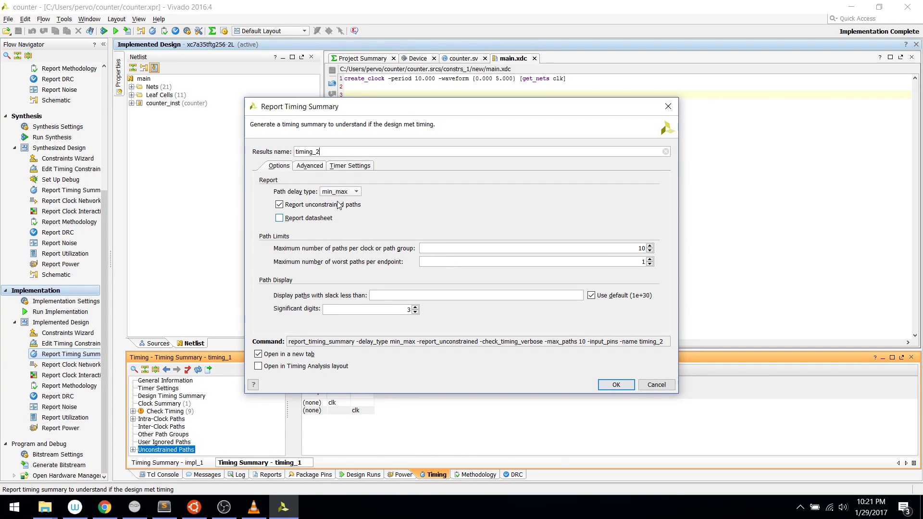
click(662, 384)
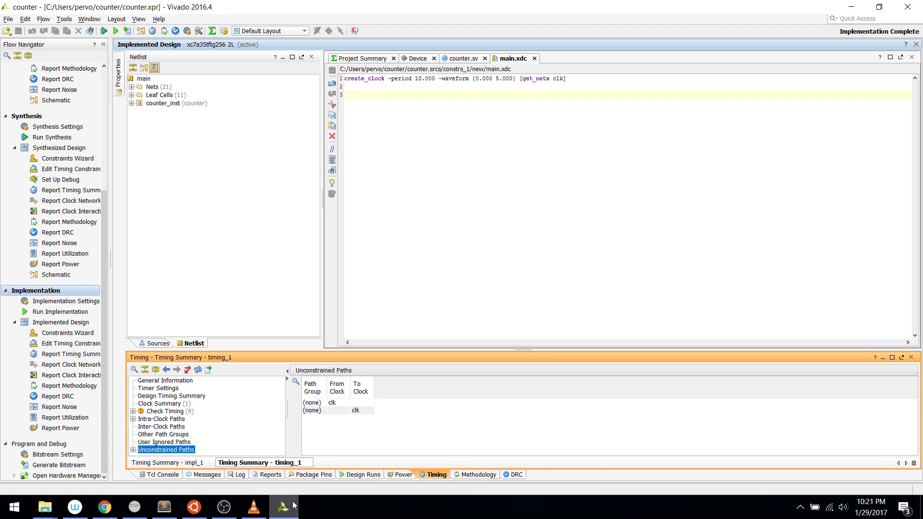
- Examine the Intra-Clock Paths statistics for clk and the Clock Summary in the timing_1 report
click(167, 412)
click(167, 418)
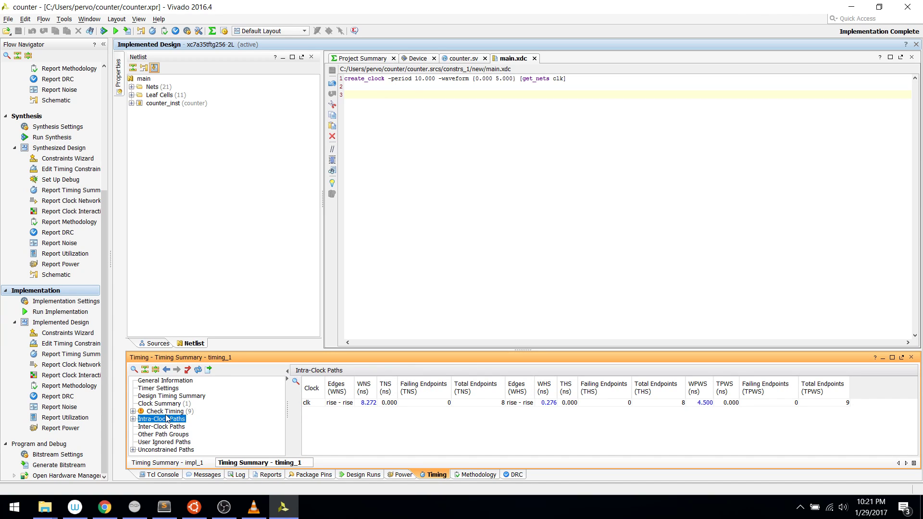
key(Right)
key(Down)
key(Right)
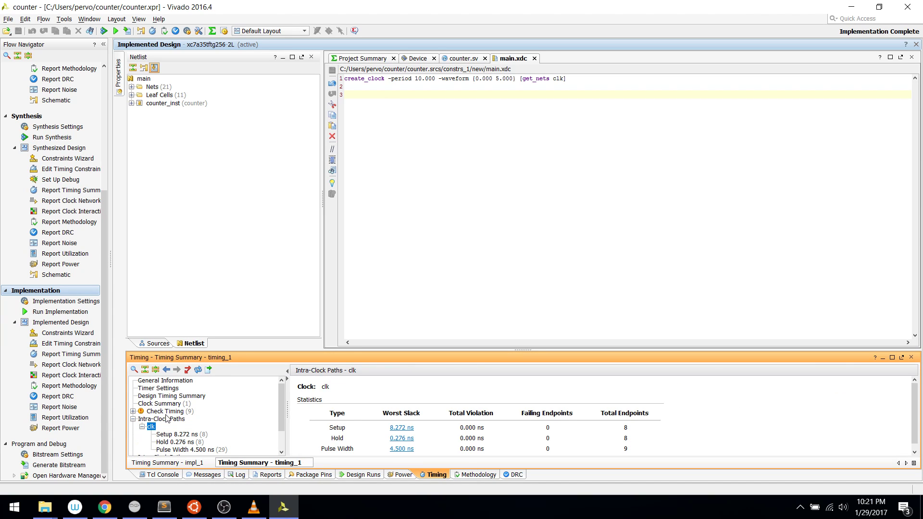
key(Left)
key(Left)
key(Up)
key(Up)
key(Up)
key(Up)
key(Up)
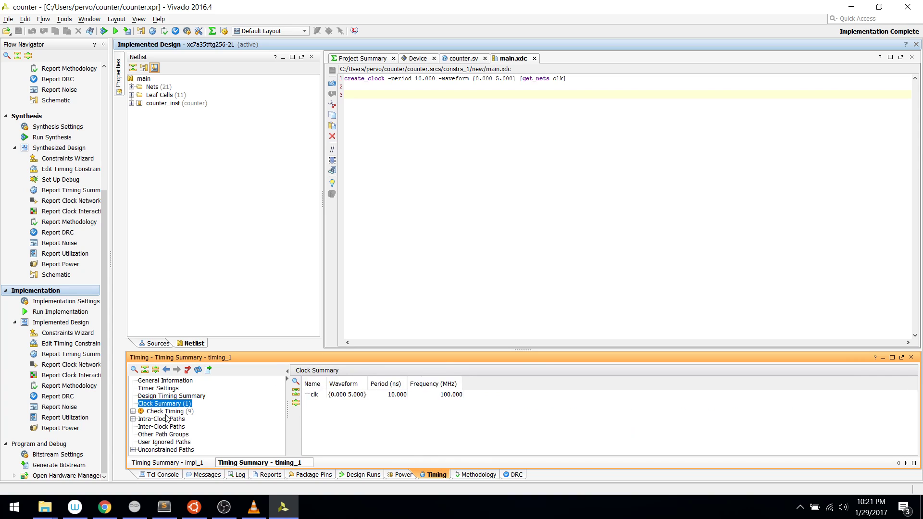
- Examine the timing_1 summary sections from General Information through User Ignored Paths, finishing on the Check Timing categories
key(Down)
key(Down)
key(Down)
key(Down)
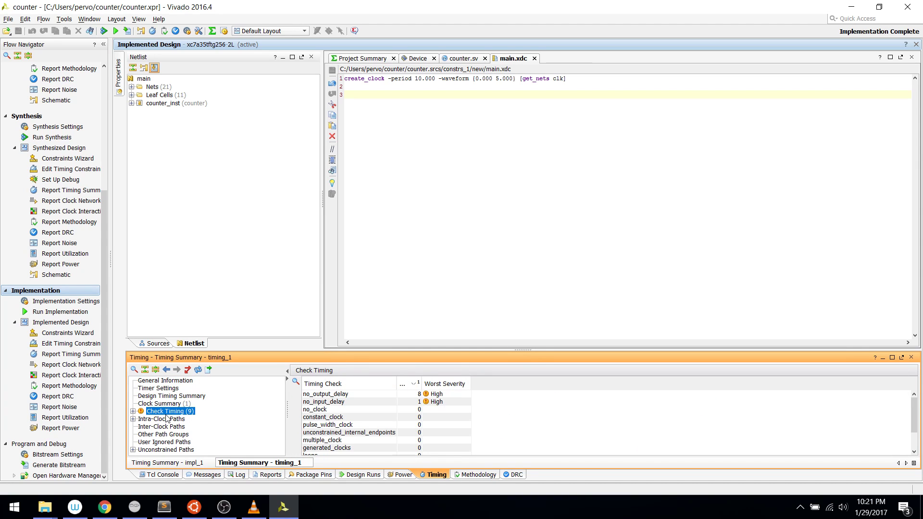
key(Up)
key(Up)
key(Up)
key(Up)
key(Down)
key(Down)
key(Down)
key(Down)
key(Up)
key(Up)
key(Up)
key(Down)
key(Down)
key(Down)
key(Down)
key(Down)
key(Down)
key(Down)
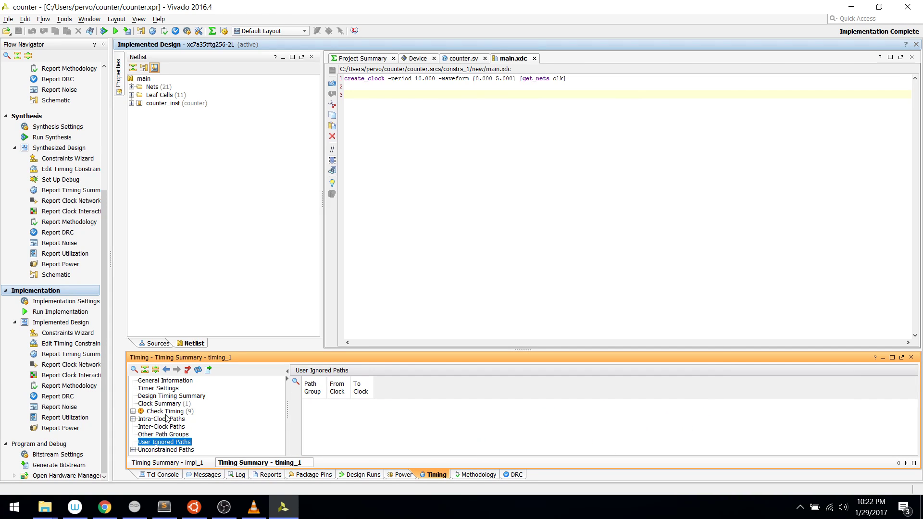
key(Up)
key(Up)
key(Up)
key(Up)
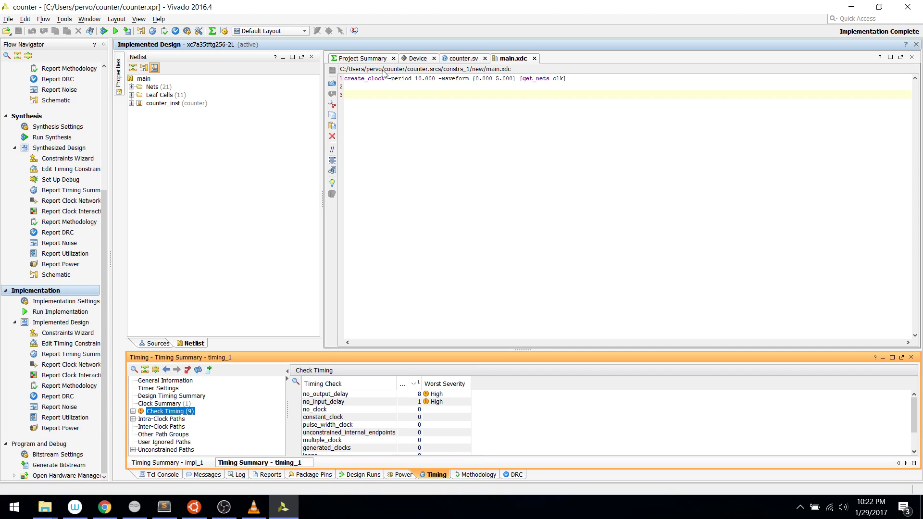
- Expand counter_inst in the netlist and bring up the Device view of the implemented design
click(374, 108)
click(377, 89)
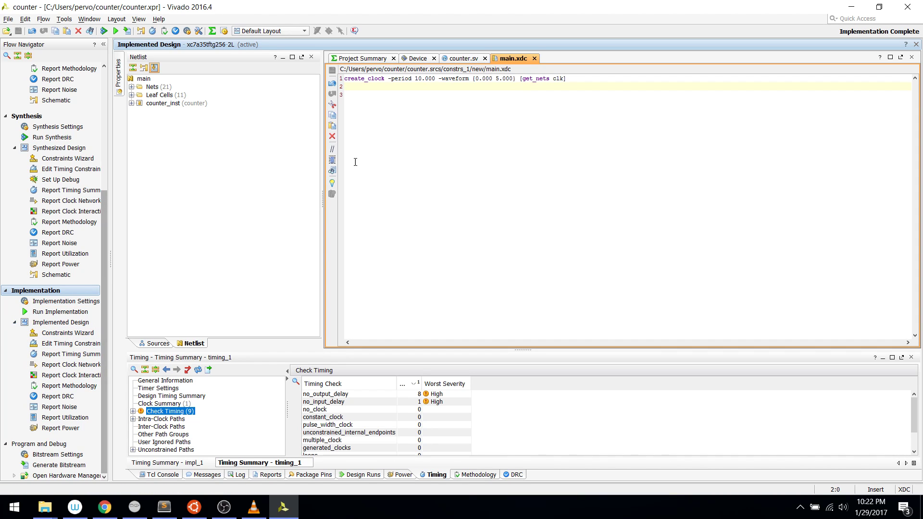
double_click(159, 104)
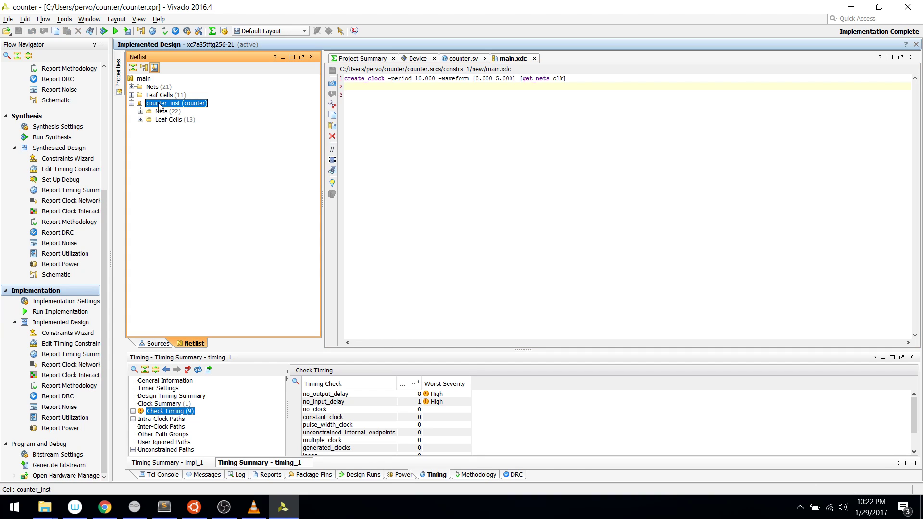
click(357, 59)
click(416, 59)
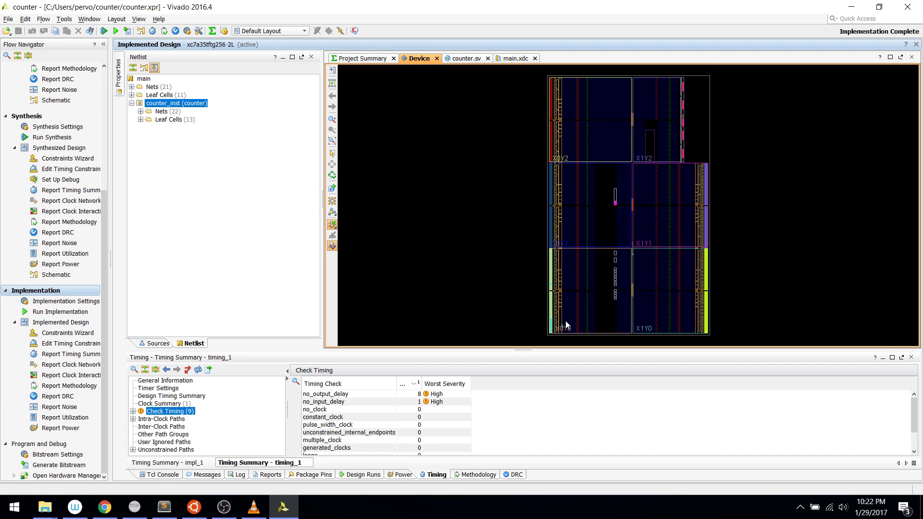
- Locate the placed counter cells within clock region X0Y0 in the Device view
scroll(558, 326, up, 1)
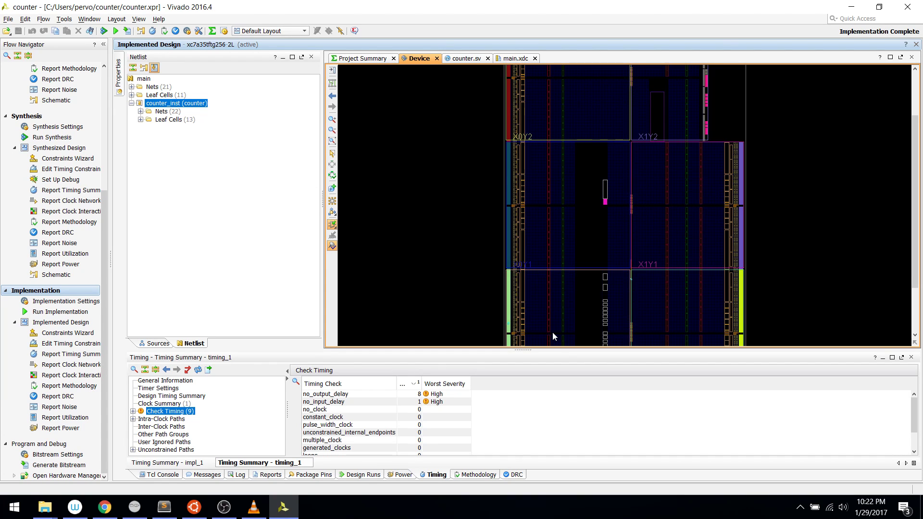
click(552, 331)
scroll(559, 301, down, 2)
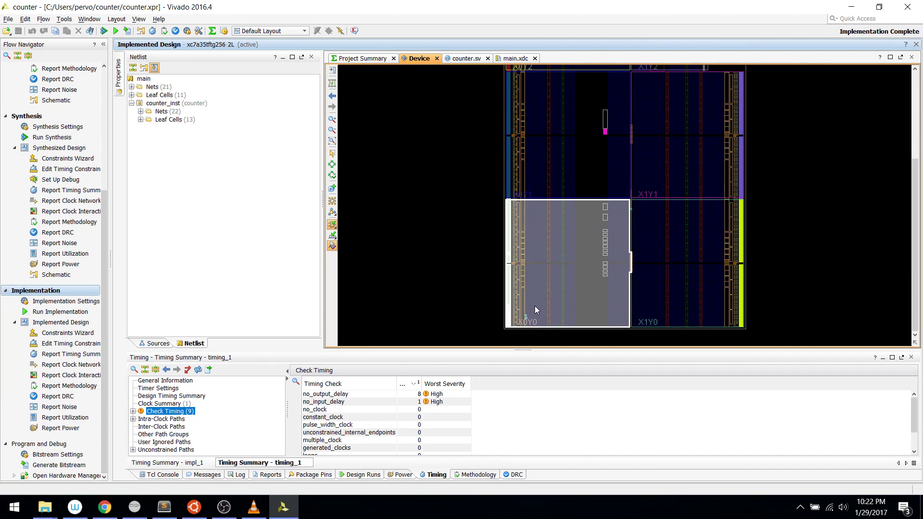
scroll(520, 325, up, 1)
scroll(504, 292, down, 2)
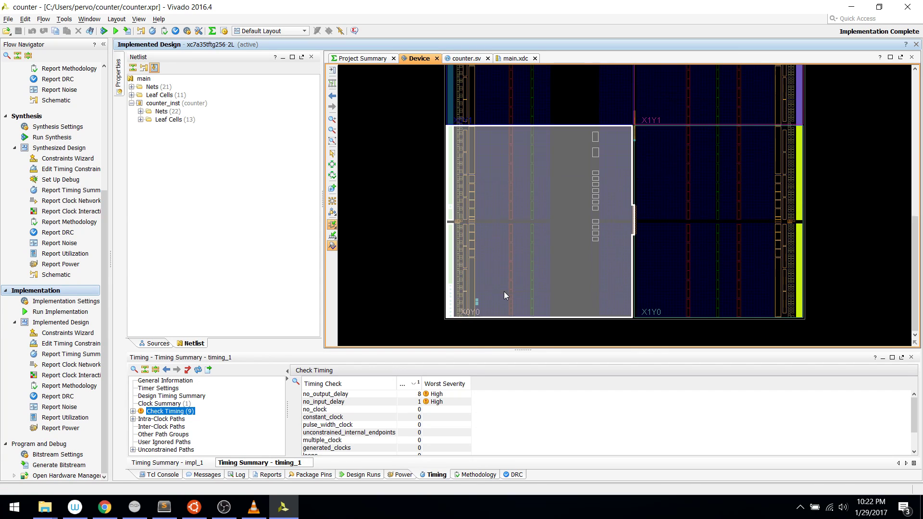
click(354, 246)
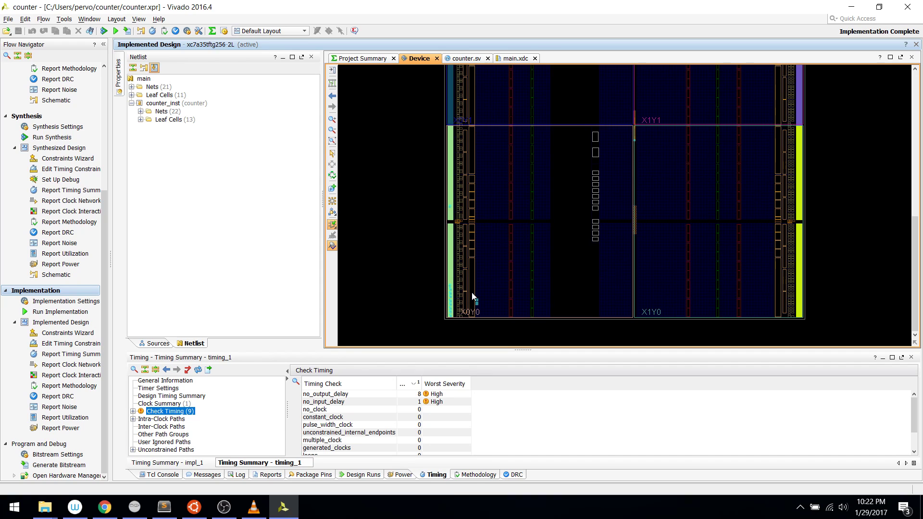
scroll(485, 310, up, 5)
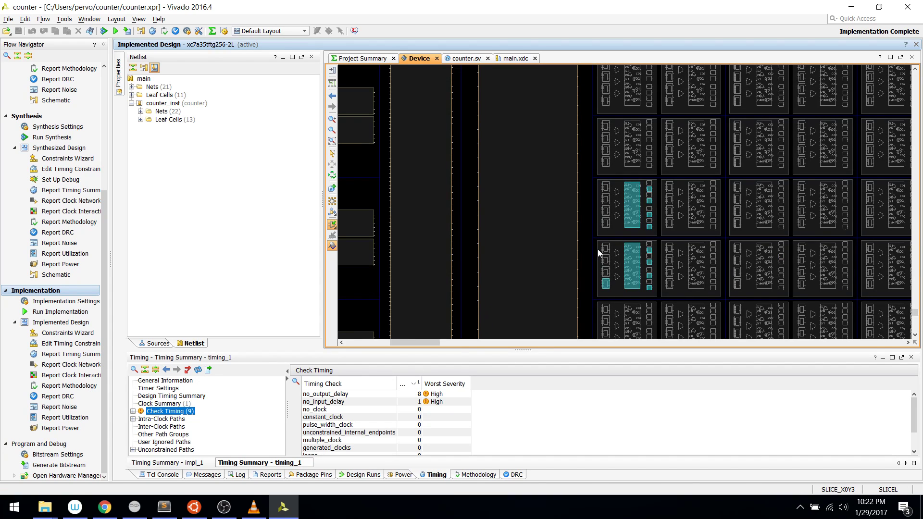
drag(585, 168, 709, 286)
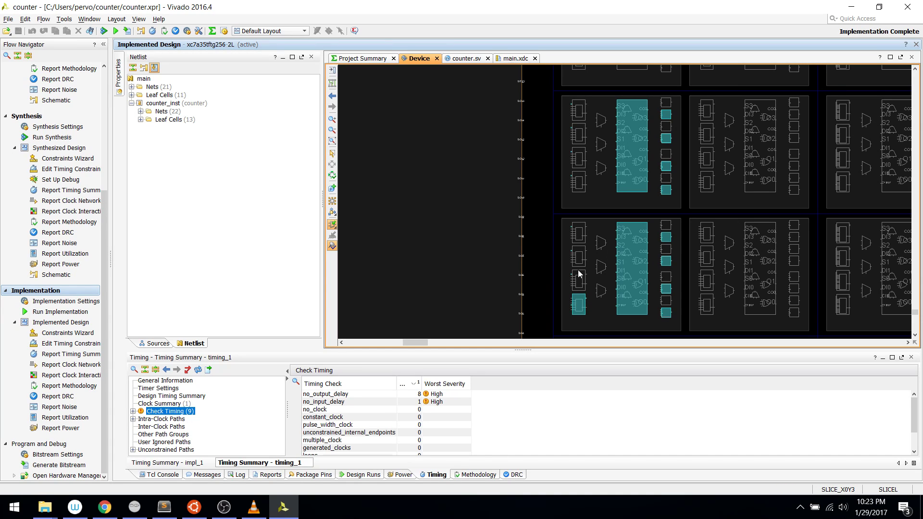
- Examine the LUT, carry and register cells placed in SLICE_X0Y3 and SLICE_X0Y4, including the cell details of count_reg[4]_i_1
mouse_move(578, 301)
mouse_move(579, 268)
mouse_move(535, 259)
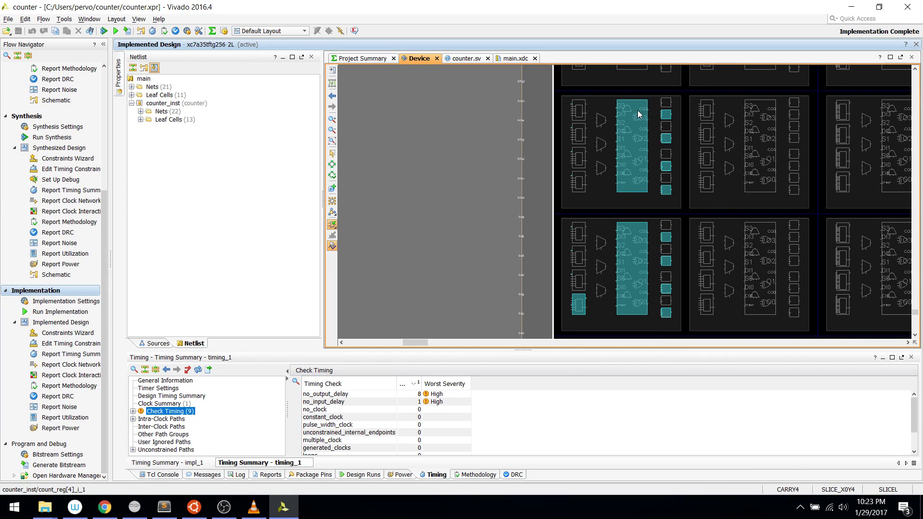
mouse_move(640, 114)
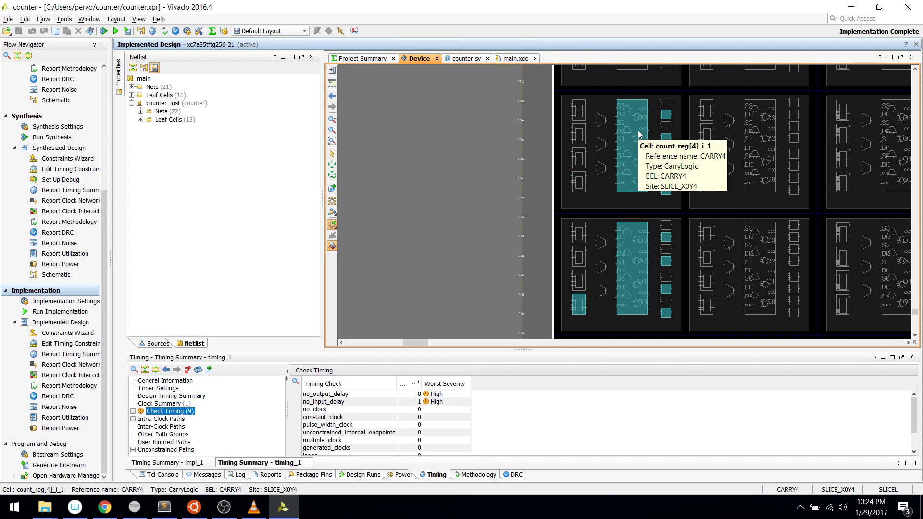
mouse_move(546, 128)
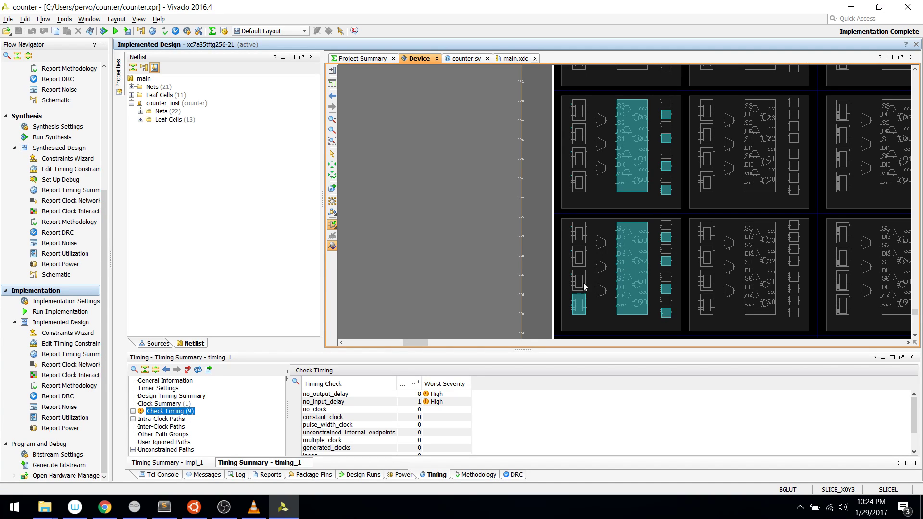
- Select the LUT cell count[0]_i_5 in SLICE_X0Y3 and display its truth table in the cell properties
click(579, 304)
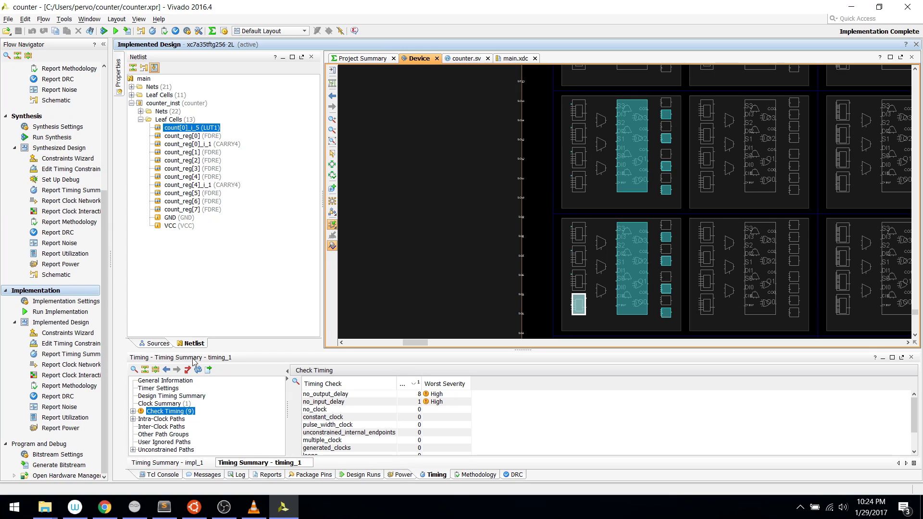
click(577, 311)
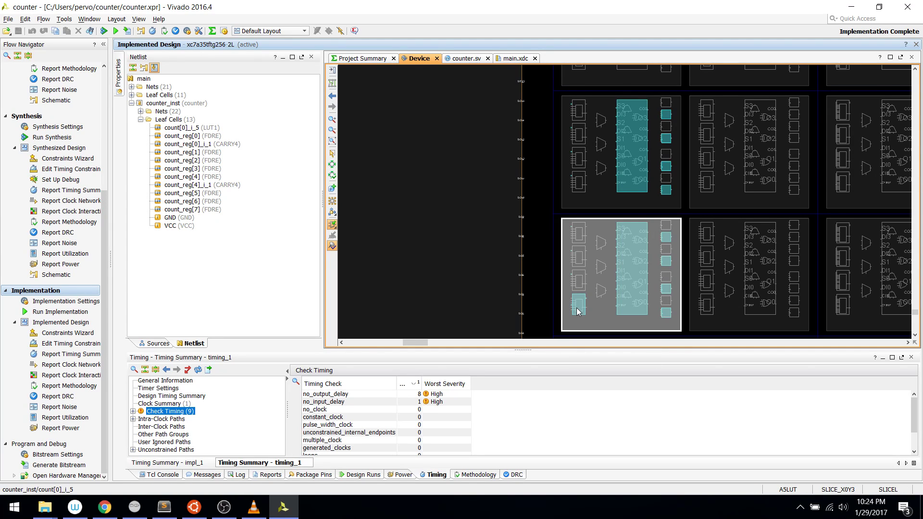
click(576, 310)
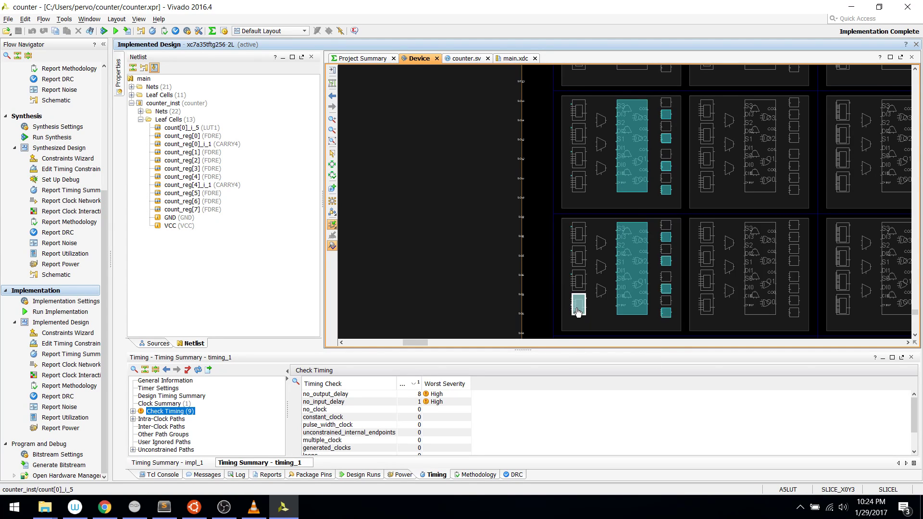
click(191, 129)
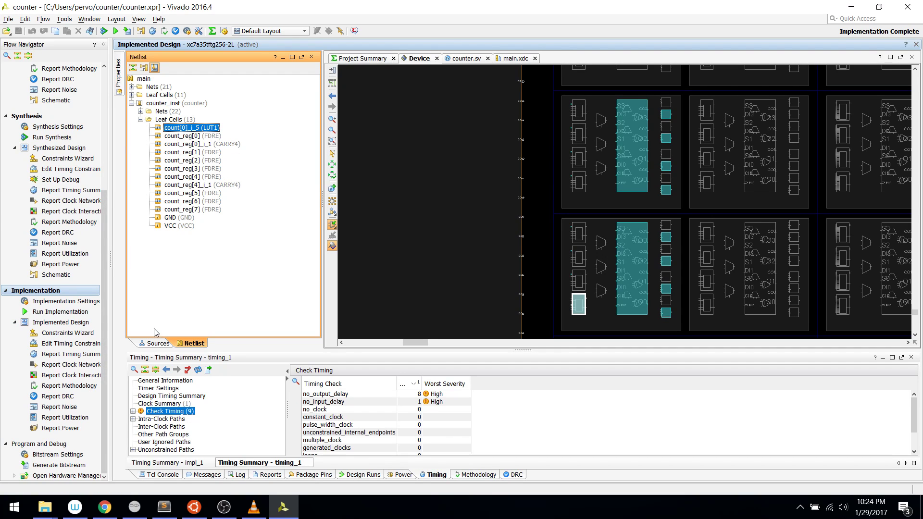
right_click(179, 129)
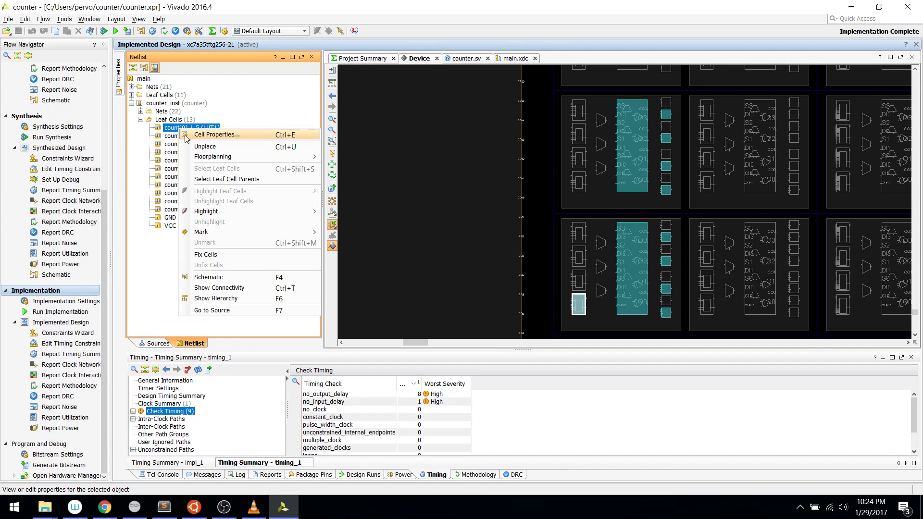
click(190, 136)
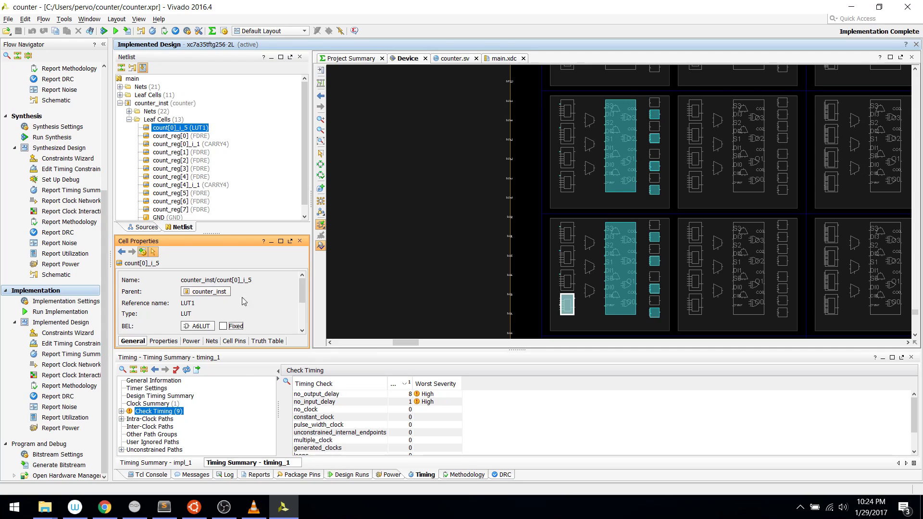
click(268, 340)
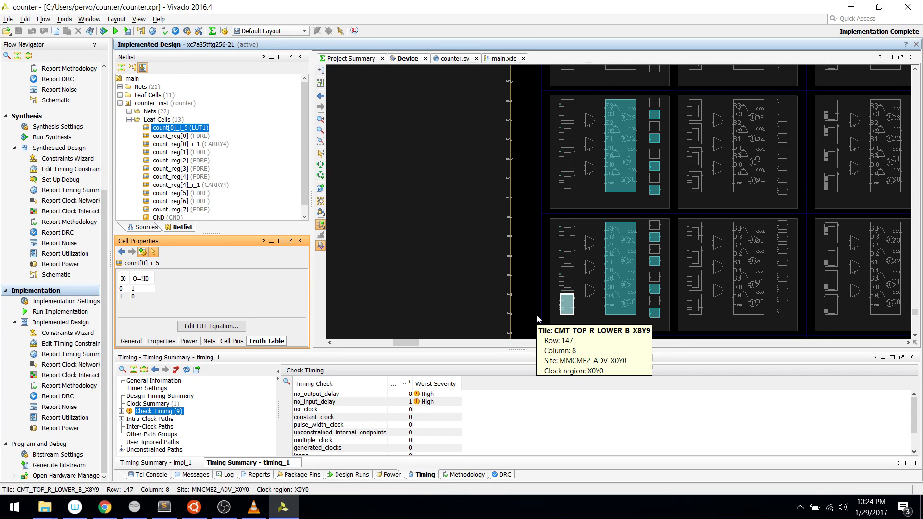
- Show the connectivity of cell count[0]_i_5 on the device, and reselect only the LUT cell
key(ctrl+t)
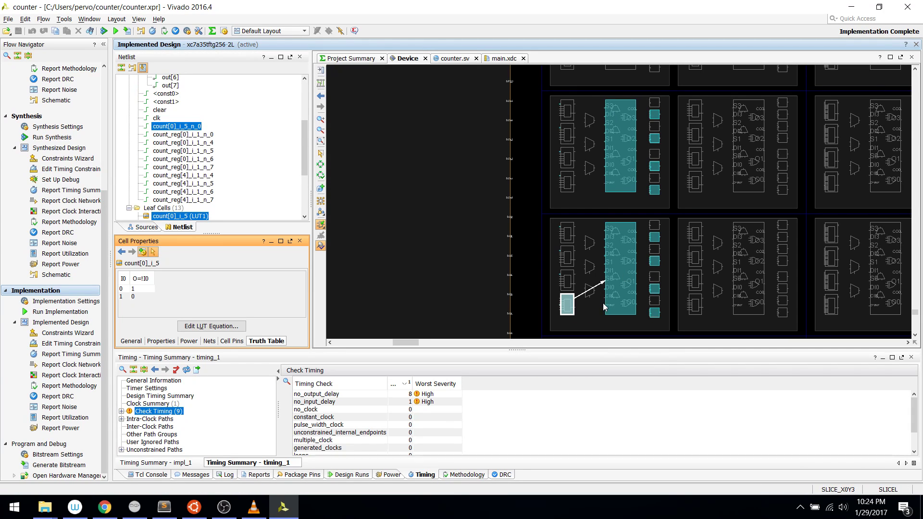
click(531, 294)
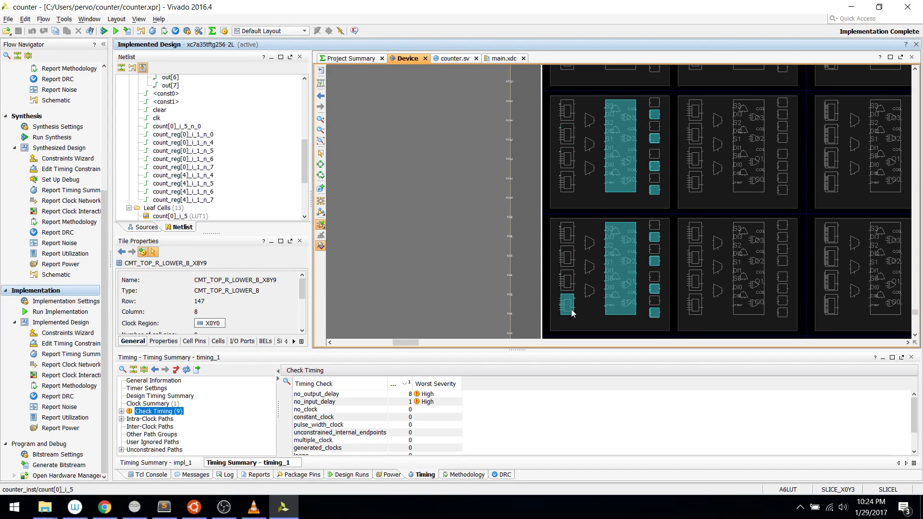
click(571, 312)
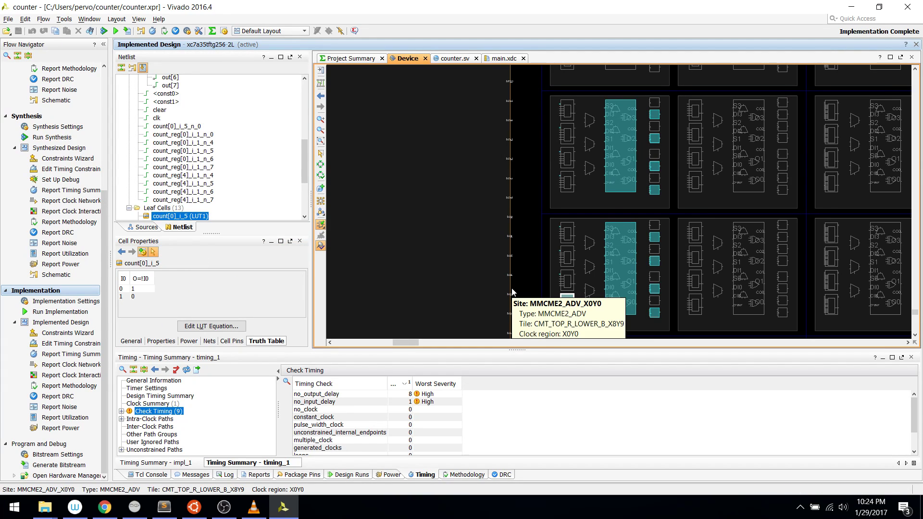
click(524, 241)
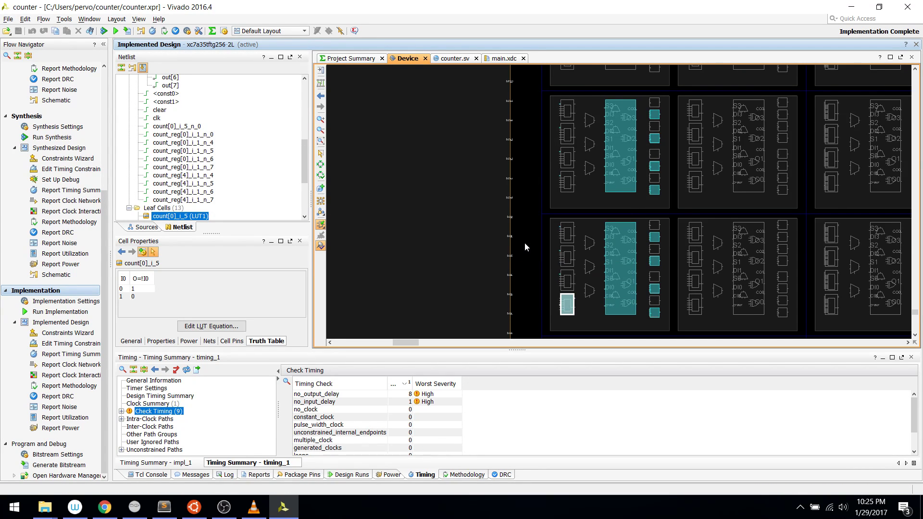
- Inspect the properties of the occupied slices SLICE_X0Y4 and SLICE_X0Y3 and of the tile CLBLL_L_X2Y3
scroll(524, 242, down, 1)
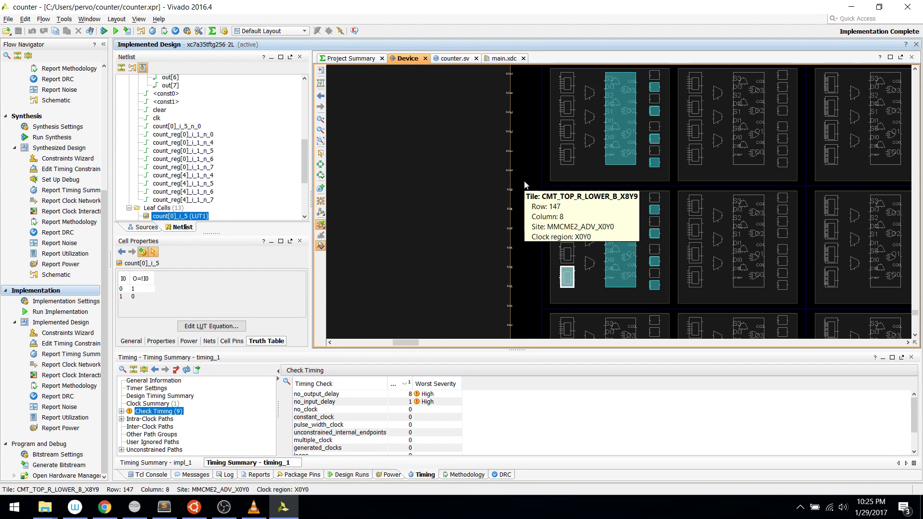
scroll(524, 182, down, 2)
scroll(644, 176, right, 1)
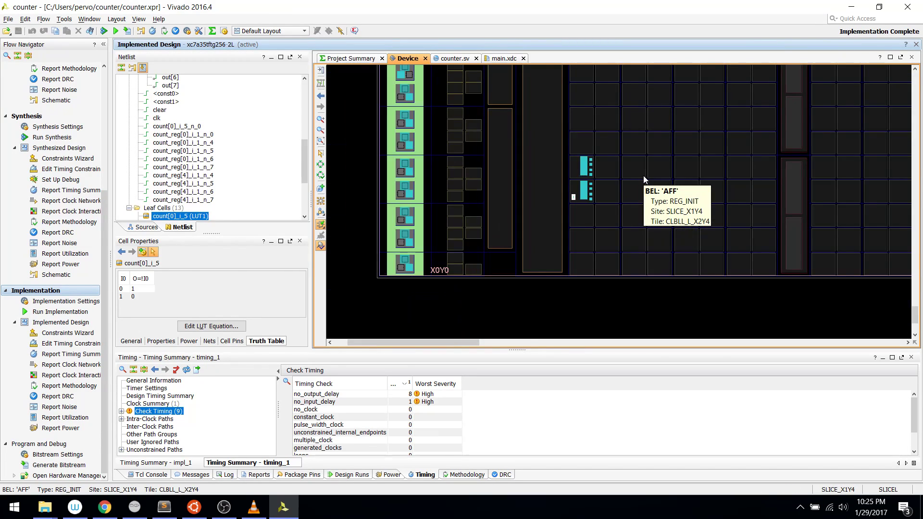
scroll(644, 179, right, 2)
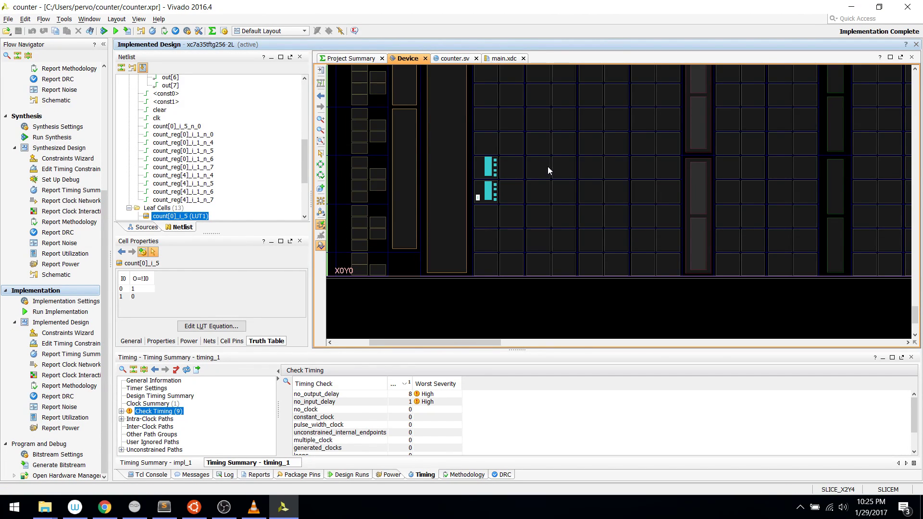
scroll(547, 166, up, 1)
scroll(547, 167, down, 1)
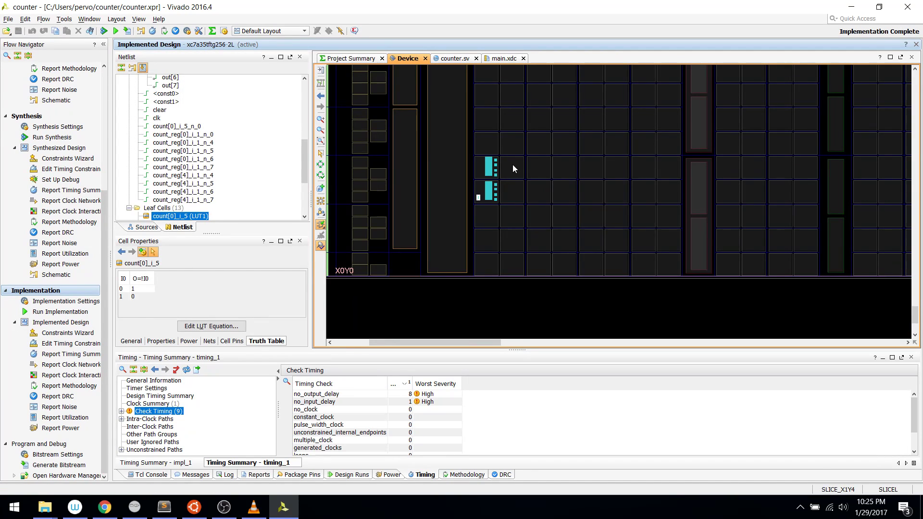
click(491, 167)
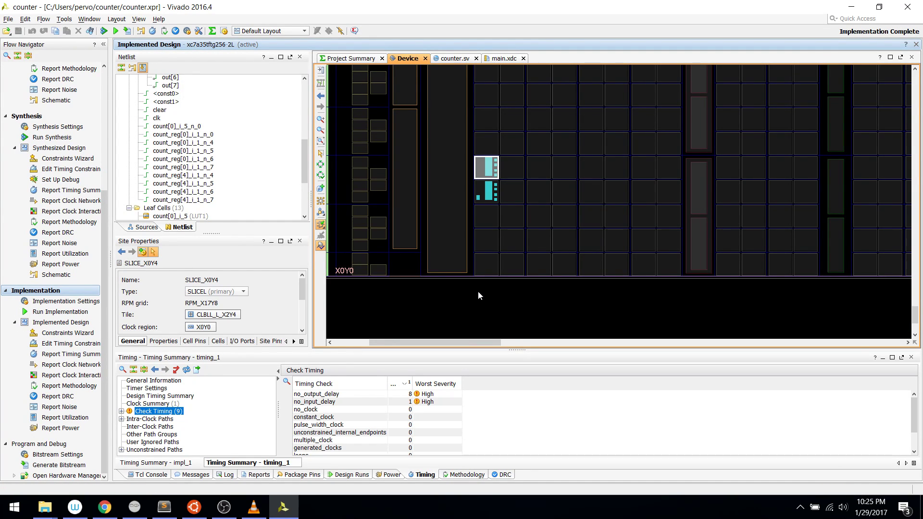
click(489, 186)
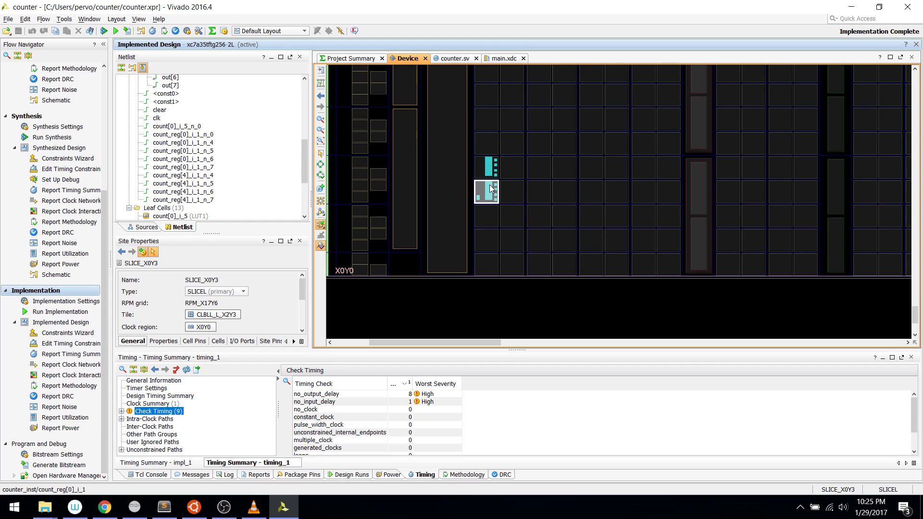
click(490, 187)
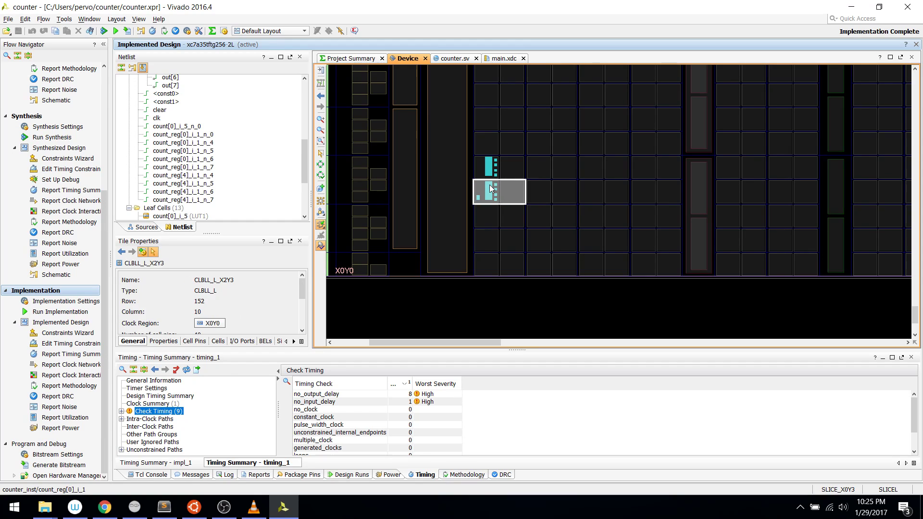
- Inspect the net count_reg[4]_i_1_n_4 and show its connectivity on the device, finishing with the selection cleared
click(204, 175)
double_click(203, 173)
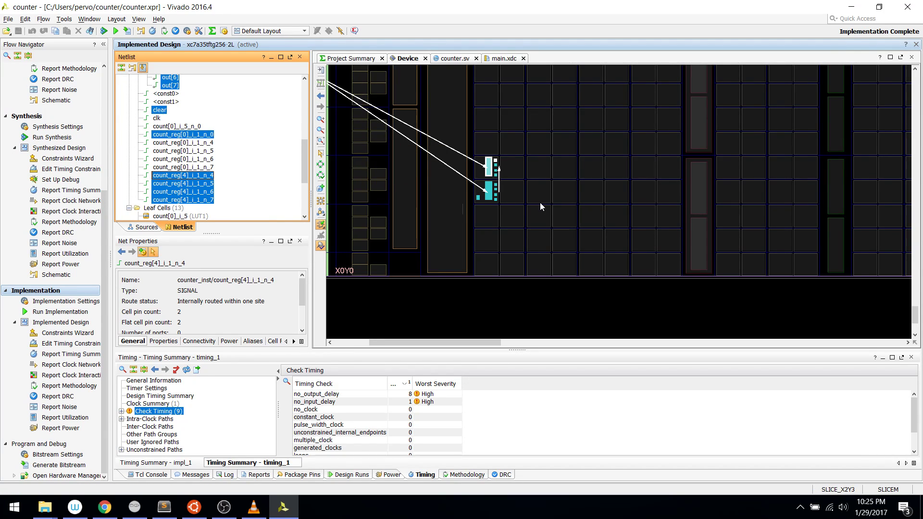
click(468, 298)
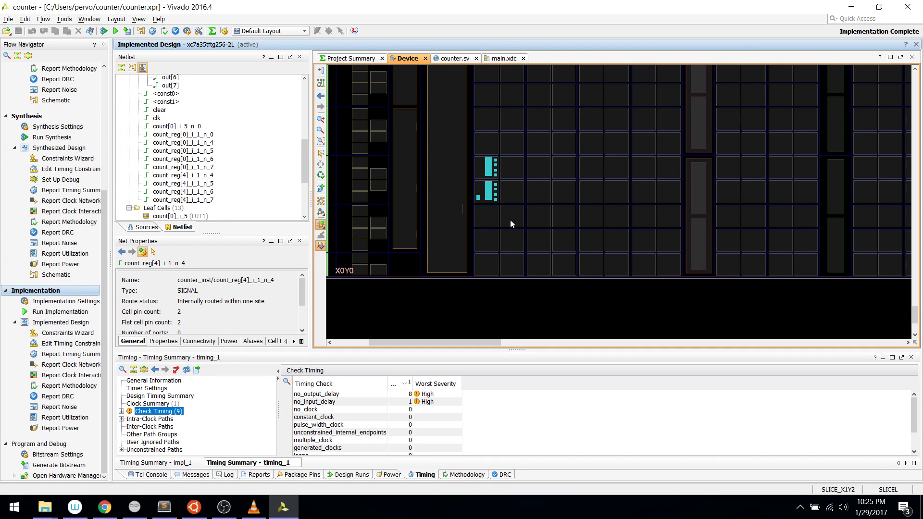
- Draw a 20-slice Pblock named pblock_counter_inst beside the existing placement, assign counter_inst to it, and clear location constraints outside it
scroll(512, 178, up, 3)
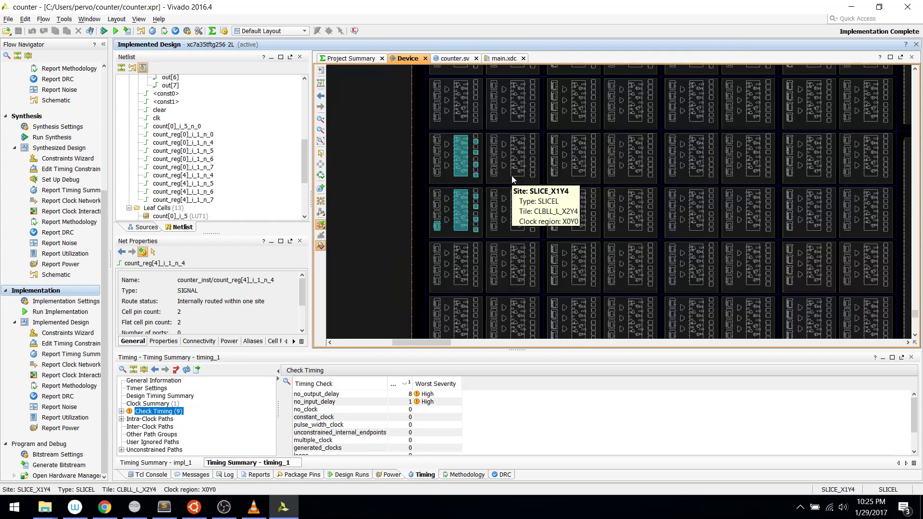
scroll(512, 177, down, 2)
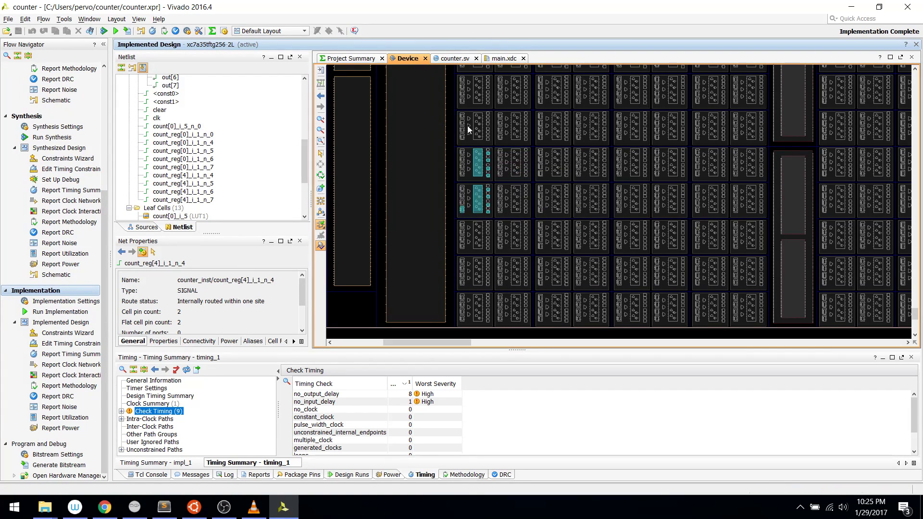
scroll(222, 201, up, 8)
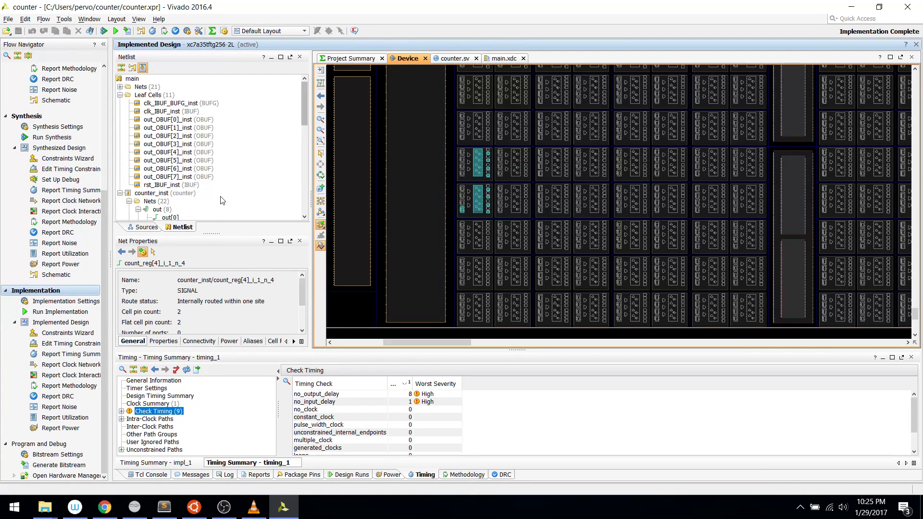
click(138, 210)
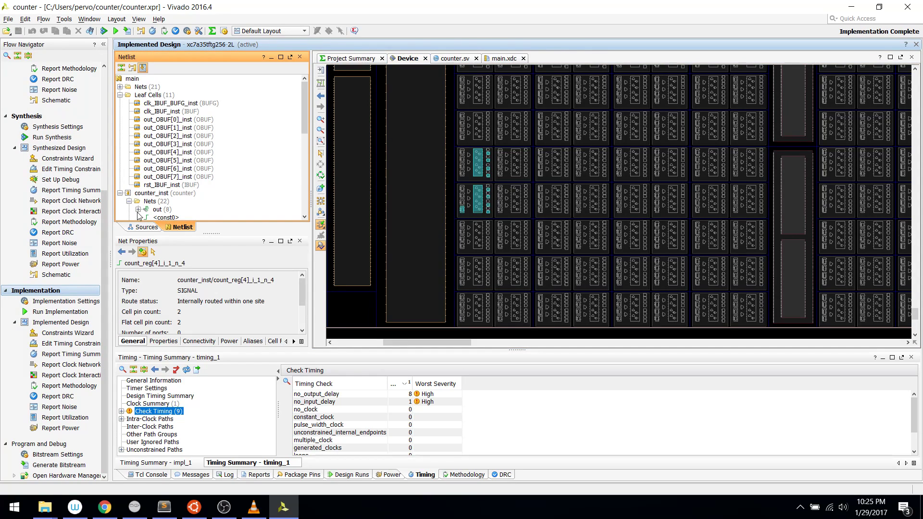
click(129, 200)
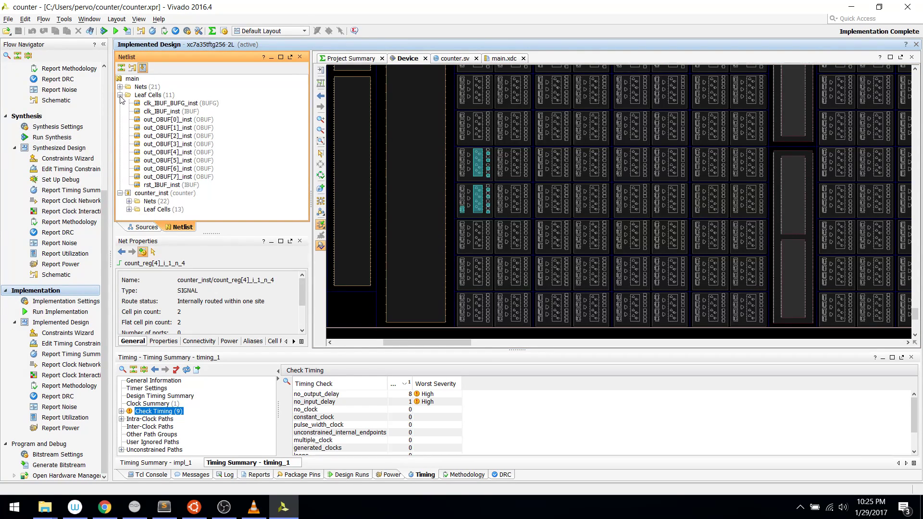
click(146, 194)
right_click(168, 195)
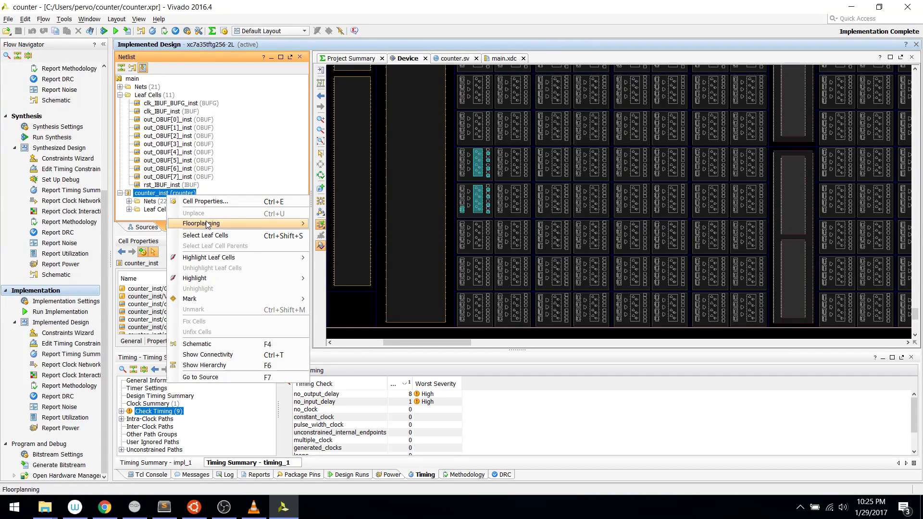
mouse_move(207, 224)
click(336, 244)
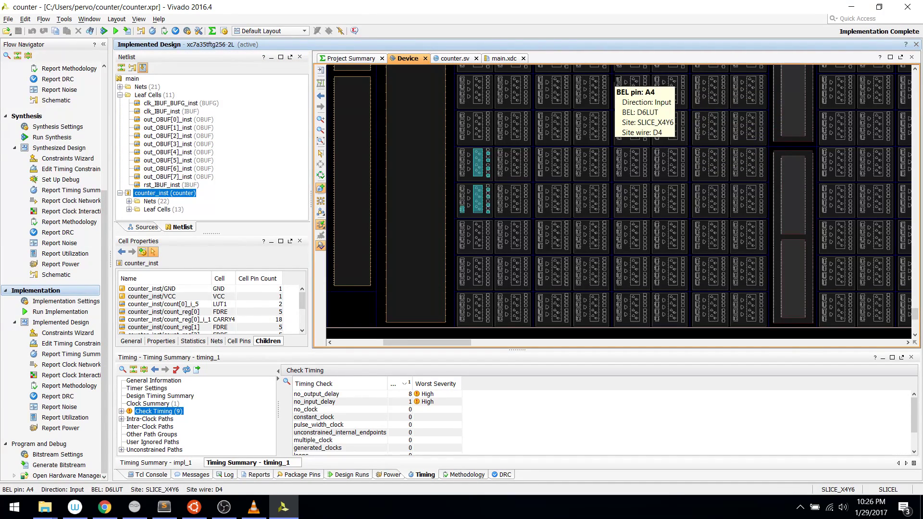
drag(615, 79, 716, 234)
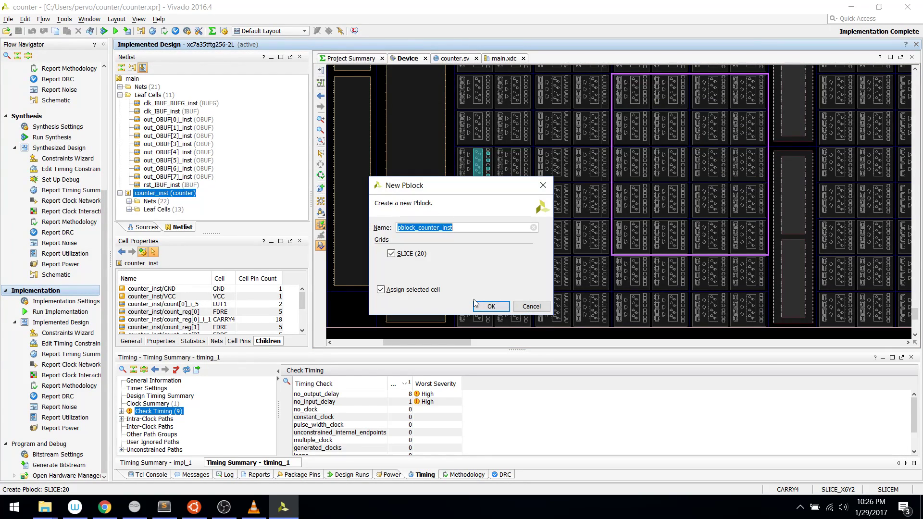
click(488, 310)
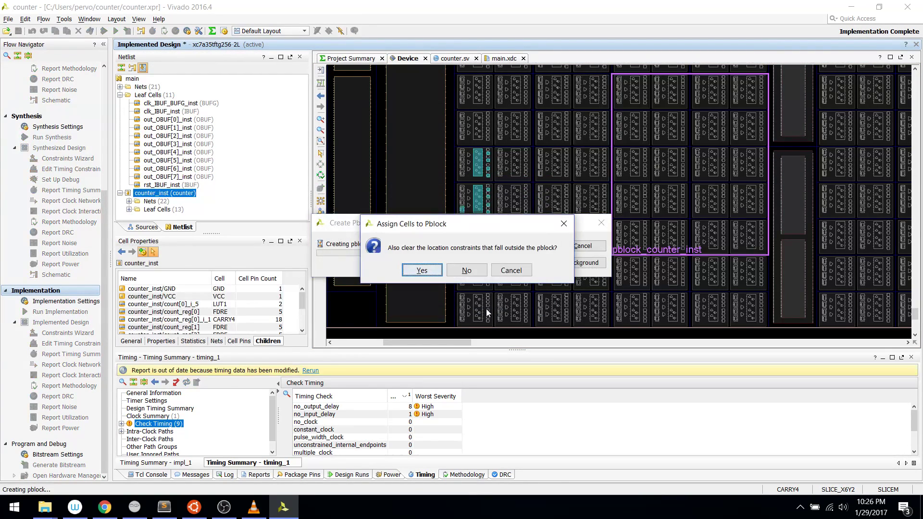
click(420, 270)
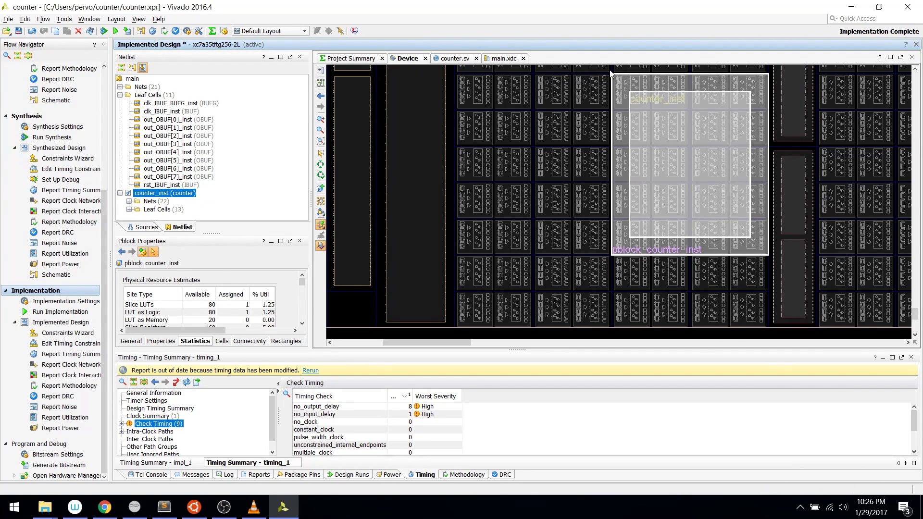
- Rerun implementation, saving the Pblock constraints to main.xdc
click(73, 315)
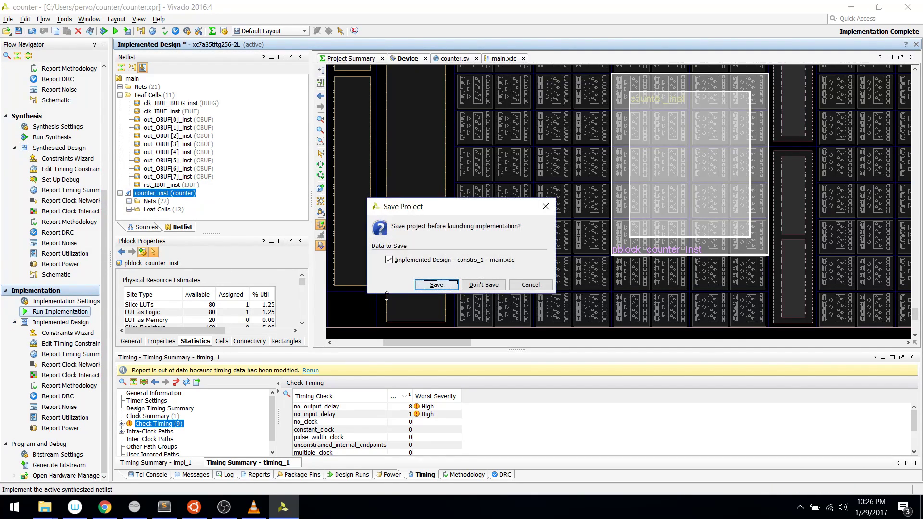
click(436, 285)
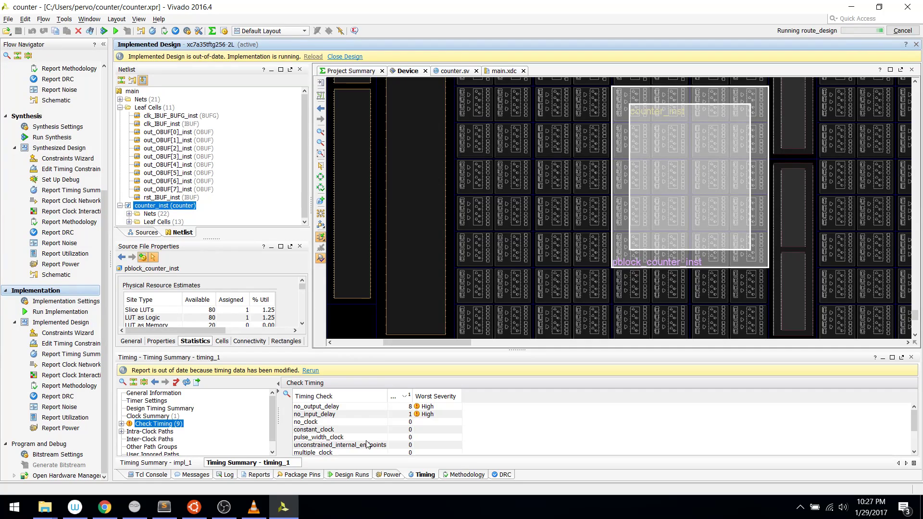
- Review the no_input_delay and no_output_delay timing checks during the run, accepting Open Implemented Design once implementation completes
click(320, 414)
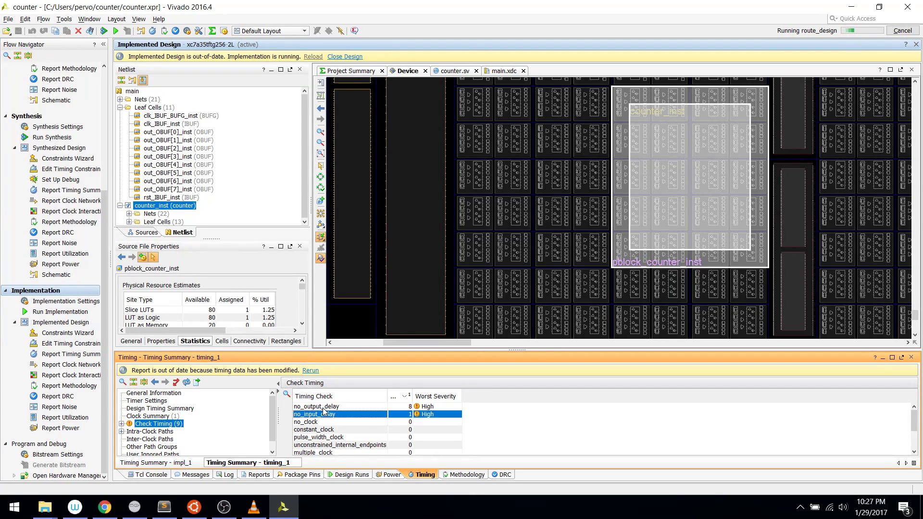
click(324, 408)
click(325, 415)
click(330, 406)
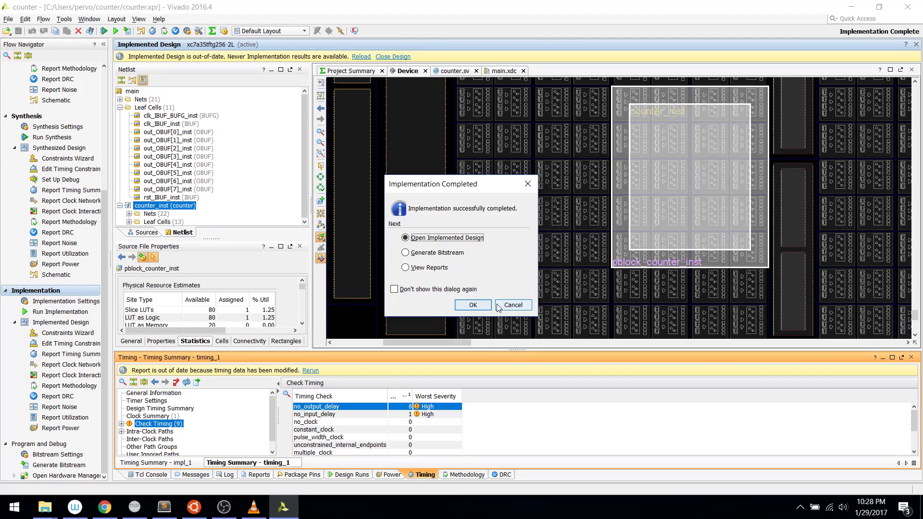
click(472, 306)
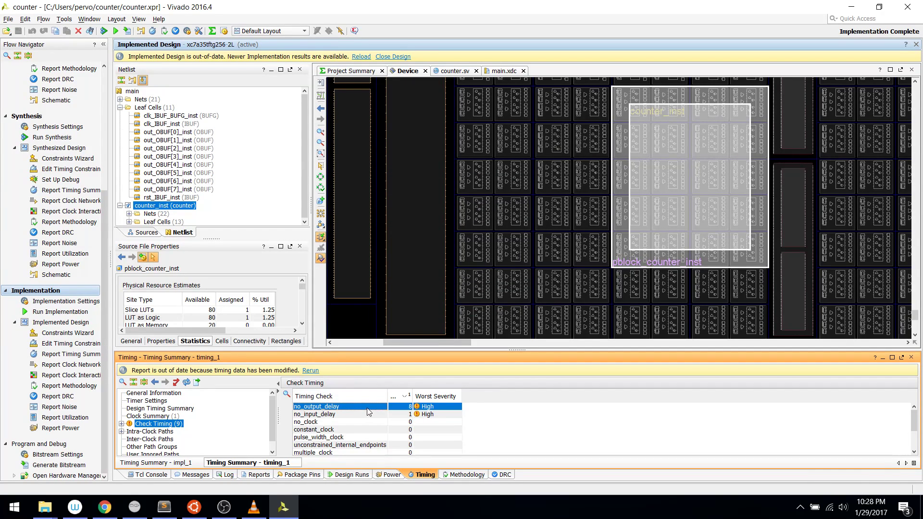
click(397, 416)
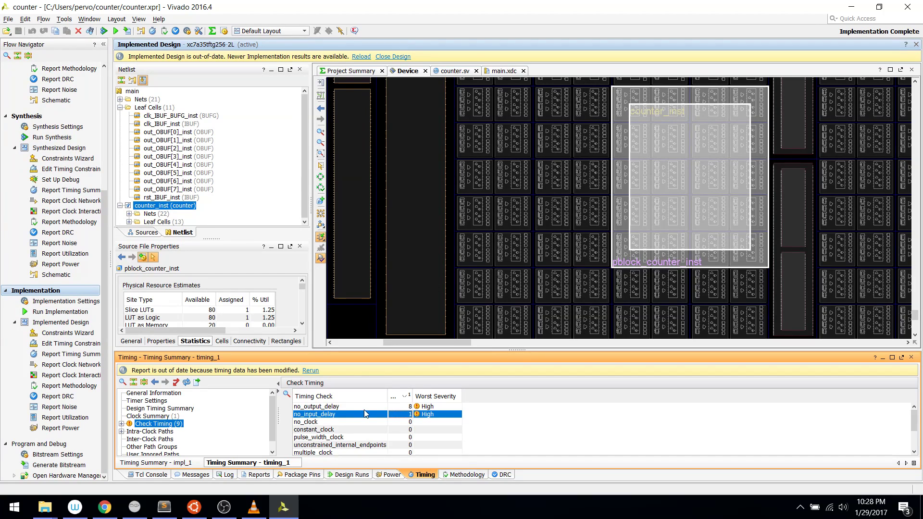
click(325, 407)
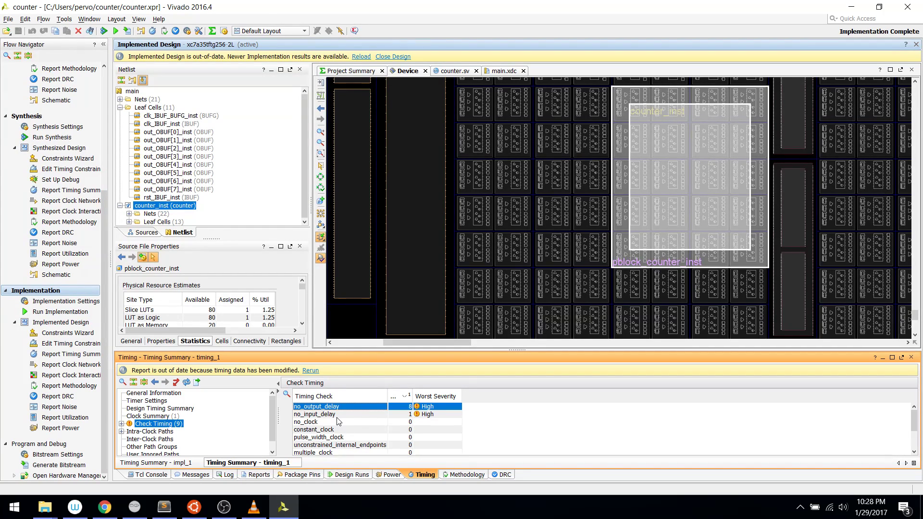
- Reload the implemented design and show the cells placed inside pblock_counter_inst on the device
click(361, 57)
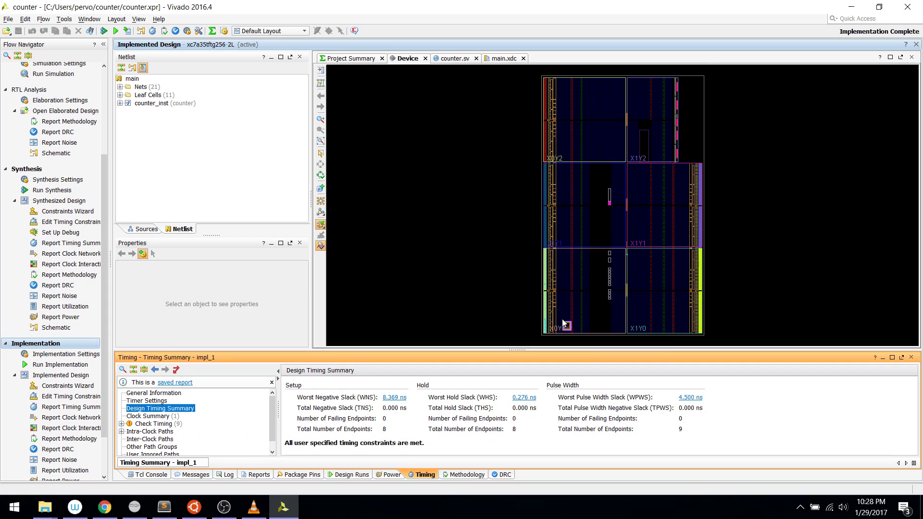
drag(561, 318, 572, 333)
click(572, 333)
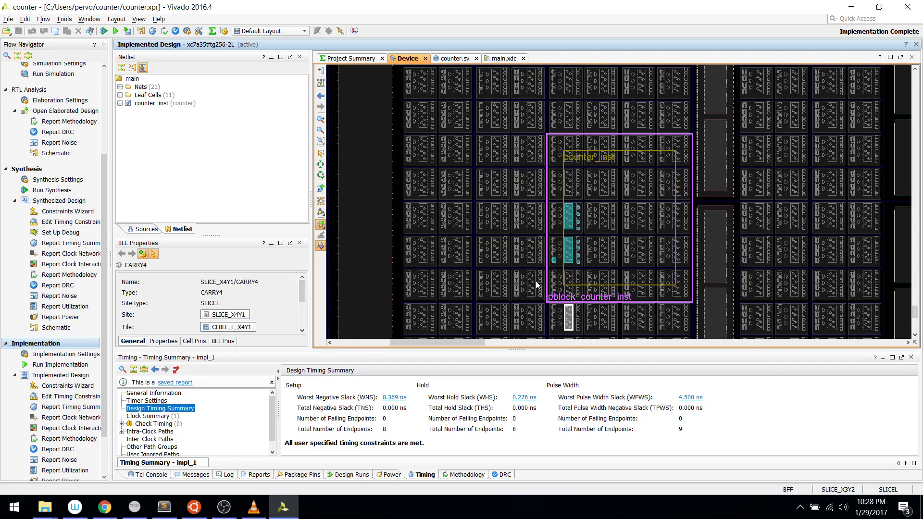
click(531, 275)
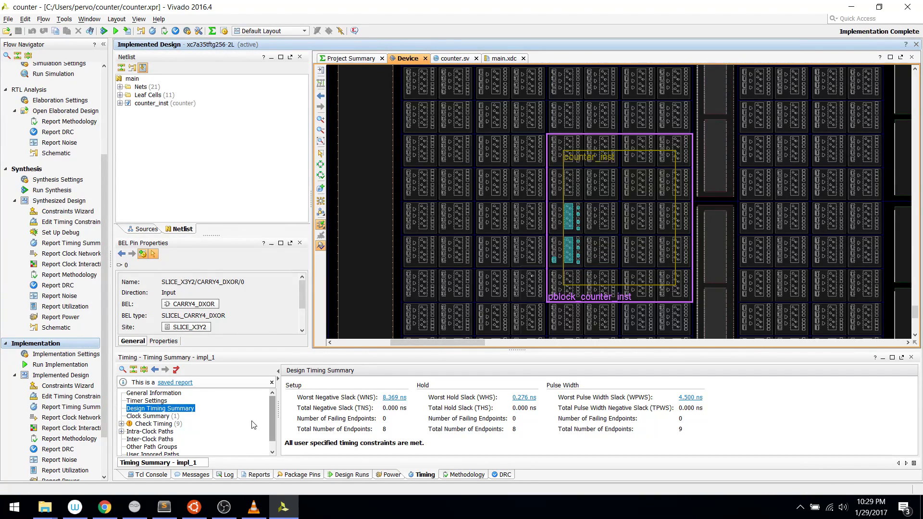
- Generate a timing summary report named timing_1 for the reloaded implementation with the default options
click(71, 407)
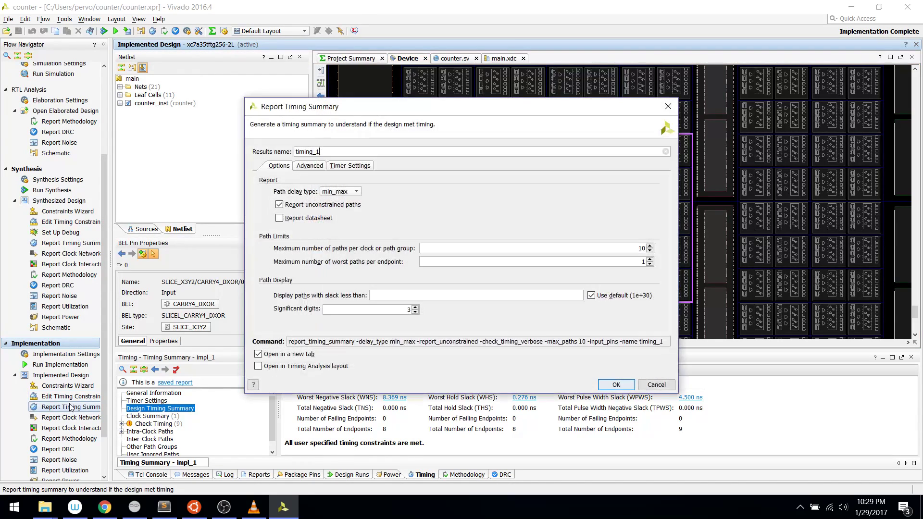
click(616, 385)
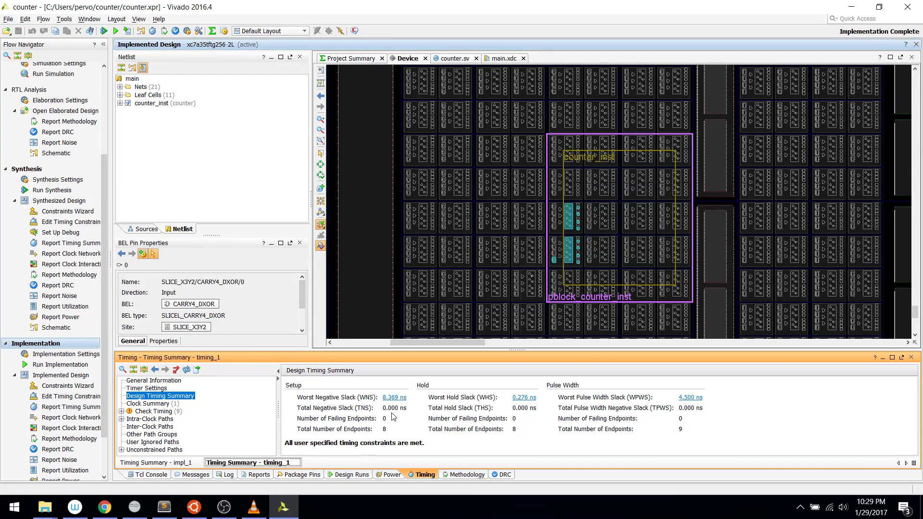
- Inspect the CARRY4 element of SLICE_X3Y2 and the tiles CLBLM_R_X3Y2 and CLBLM_R_X3Y3 bordering the Pblock
scroll(471, 209, down, 2)
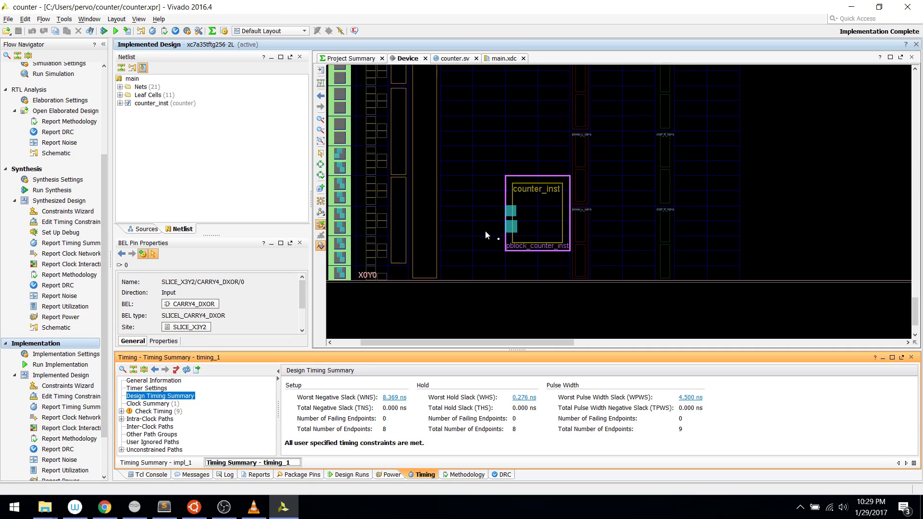
scroll(486, 234, up, 2)
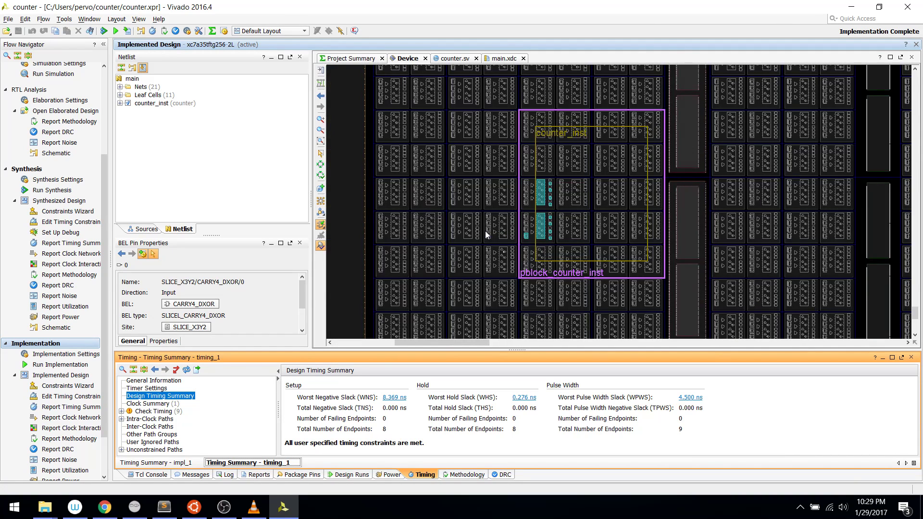
scroll(502, 255, up, 1)
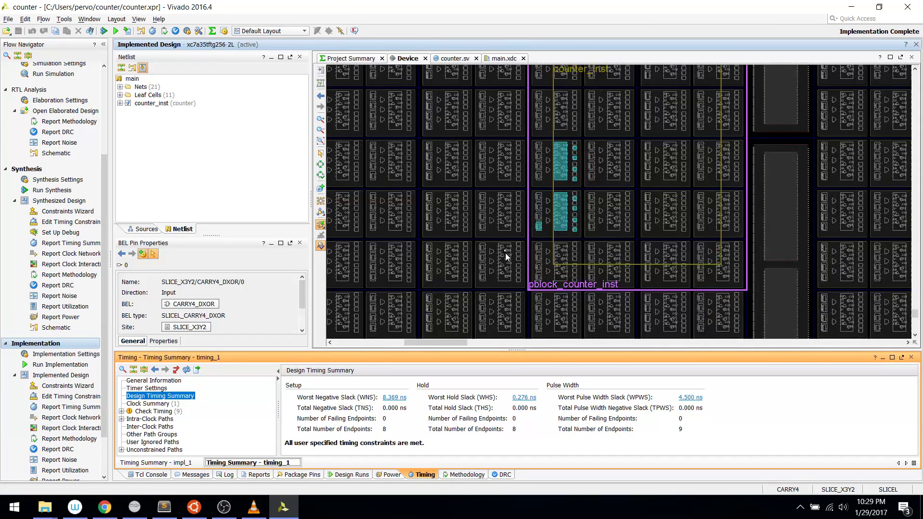
scroll(505, 253, up, 1)
scroll(506, 253, up, 1)
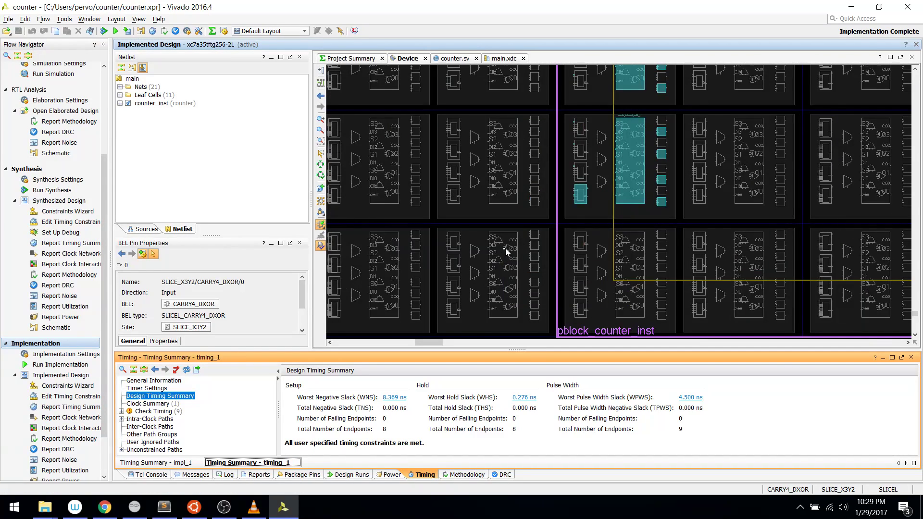
click(504, 248)
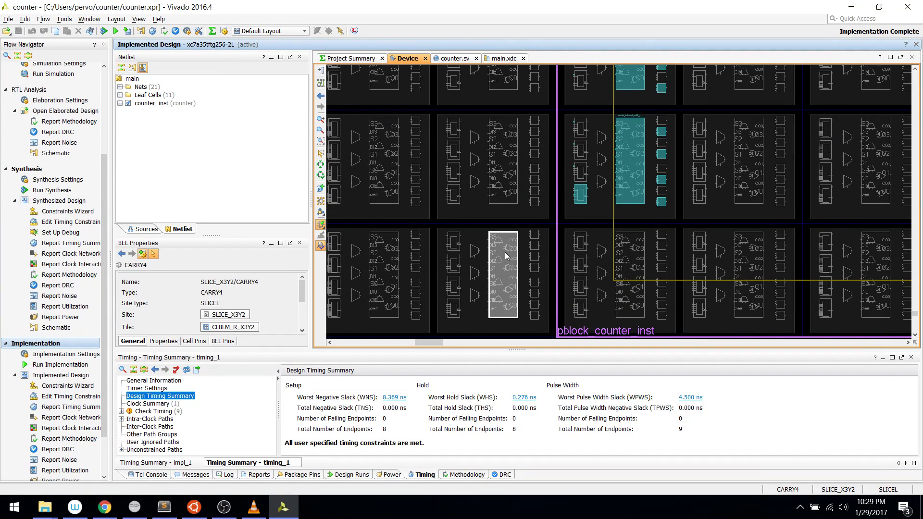
click(557, 232)
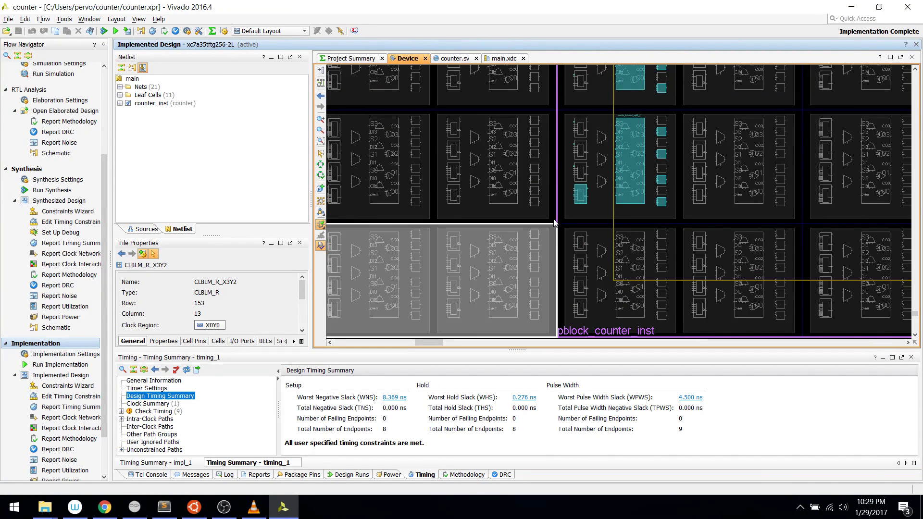
click(555, 220)
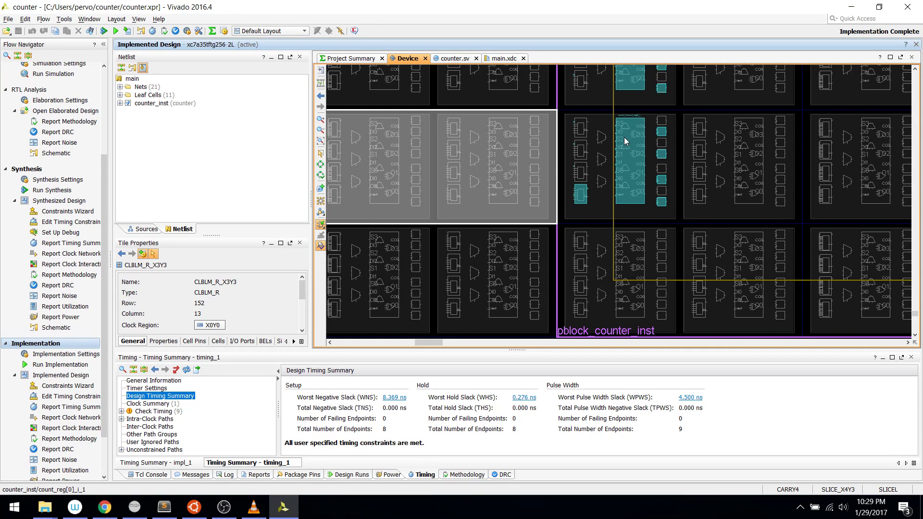
- Examine where the counter Pblock sits relative to the I/O column and the rest of clock region X0Y0
scroll(626, 143, down, 3)
scroll(625, 141, down, 2)
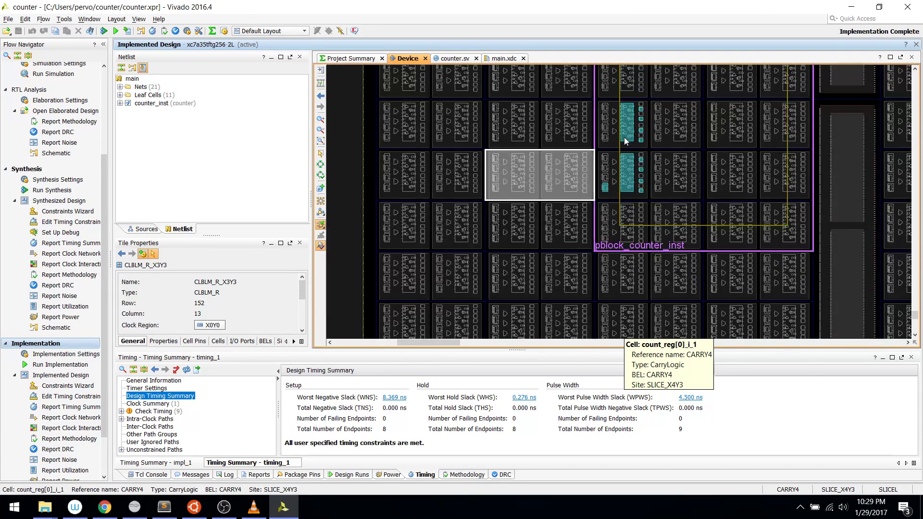
scroll(610, 145, down, 4)
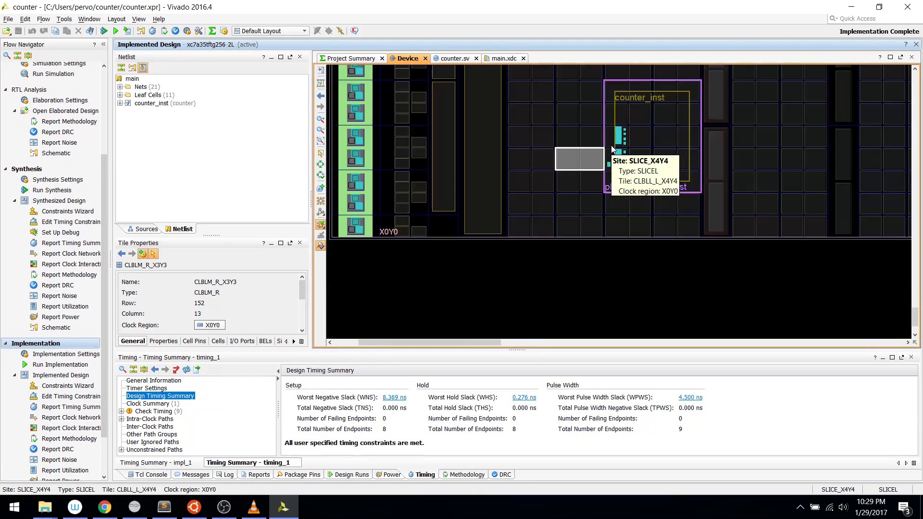
ctrl+scroll(610, 158, down, 1)
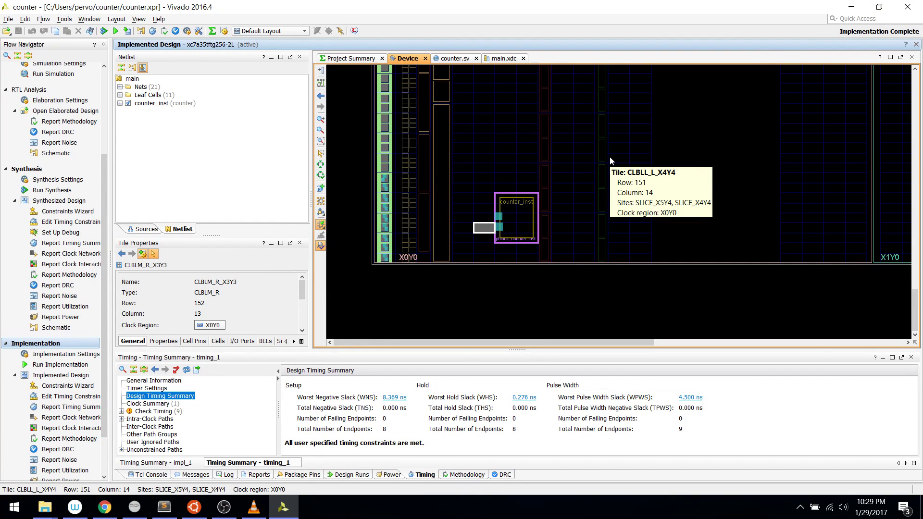
scroll(610, 157, up, 3)
scroll(610, 157, down, 2)
scroll(611, 160, up, 5)
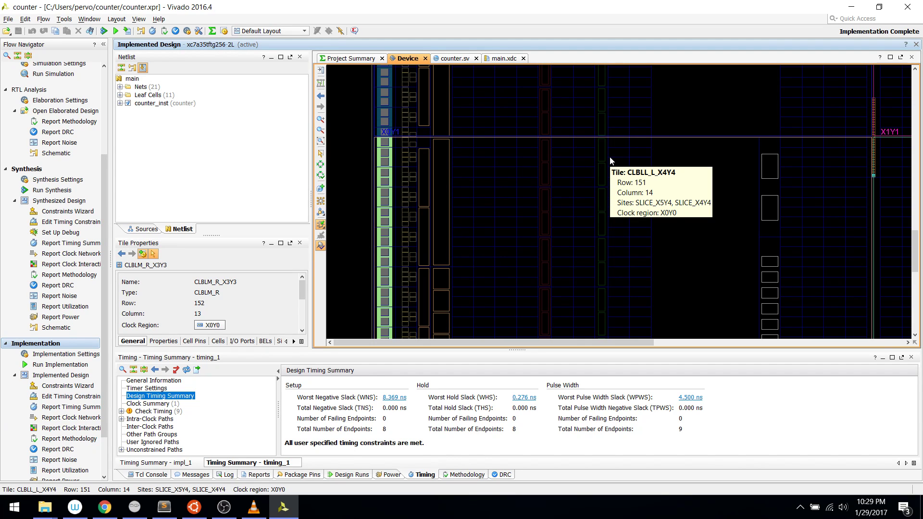
scroll(610, 160, down, 3)
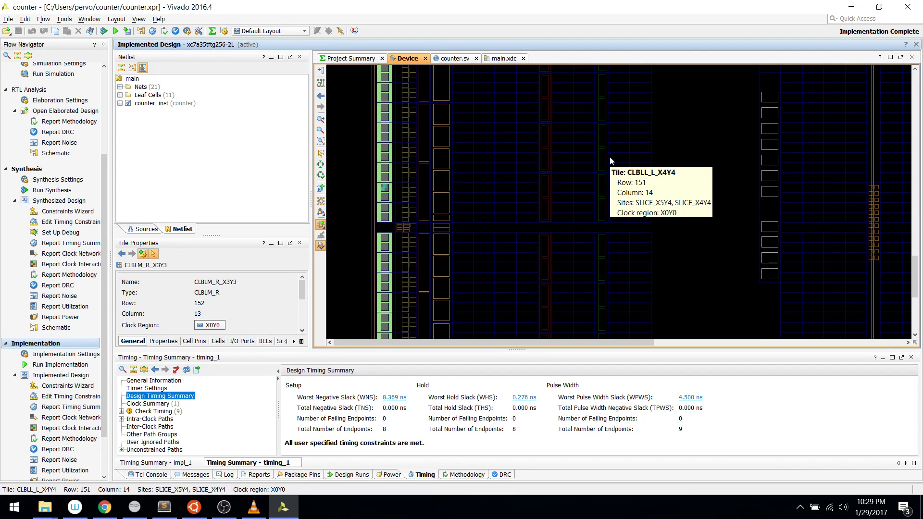
scroll(611, 160, down, 3)
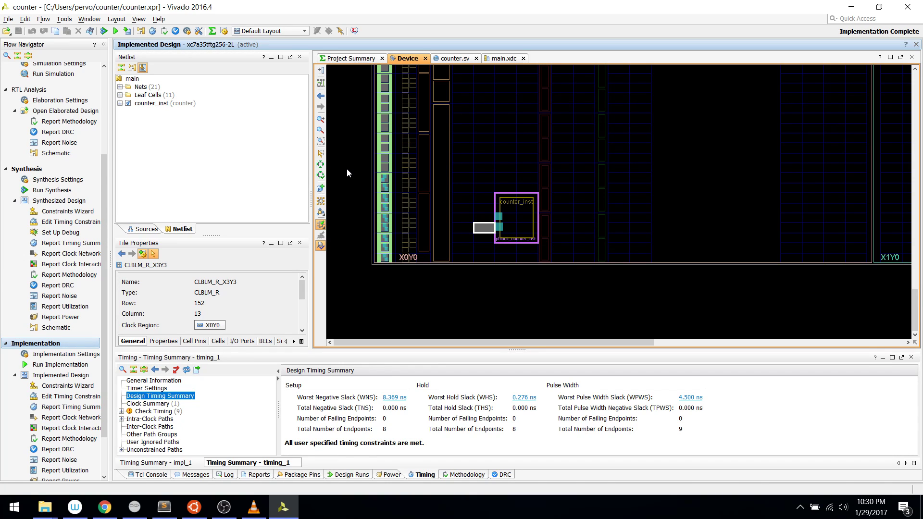
scroll(69, 438, down, 2)
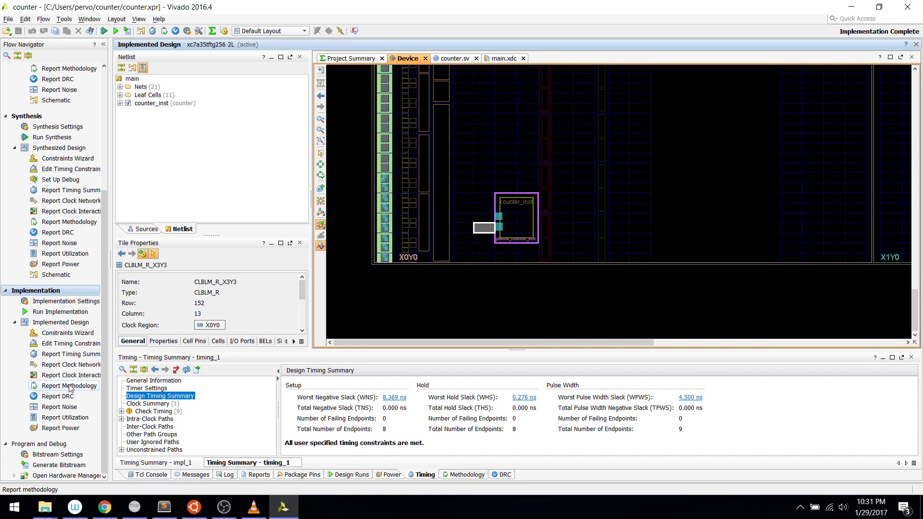
scroll(71, 364, up, 3)
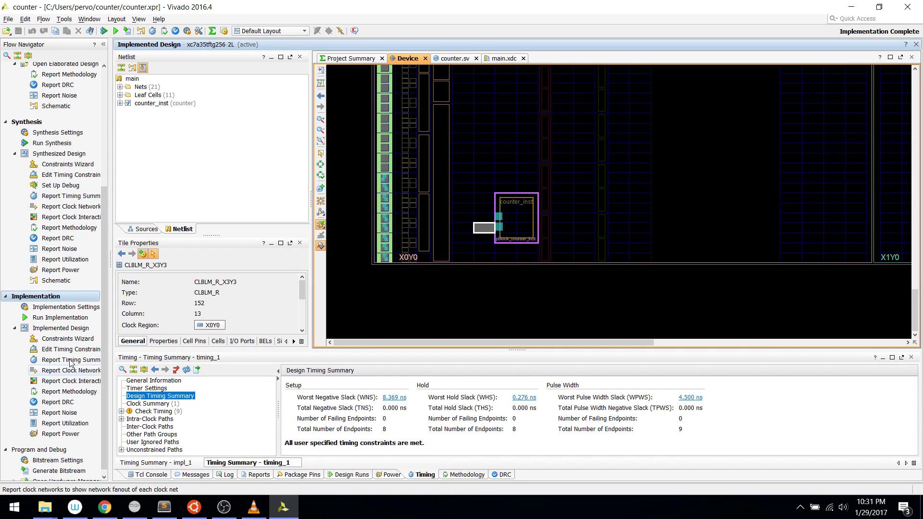
scroll(71, 363, up, 3)
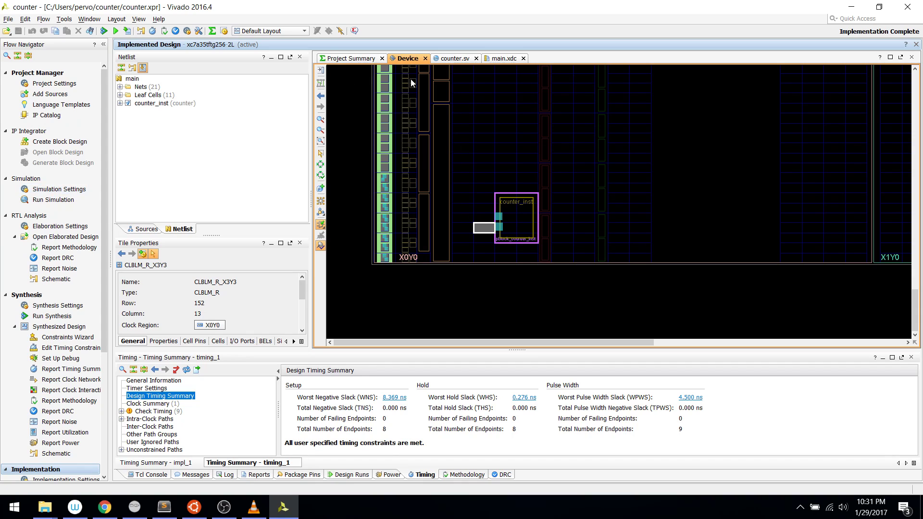
click(336, 61)
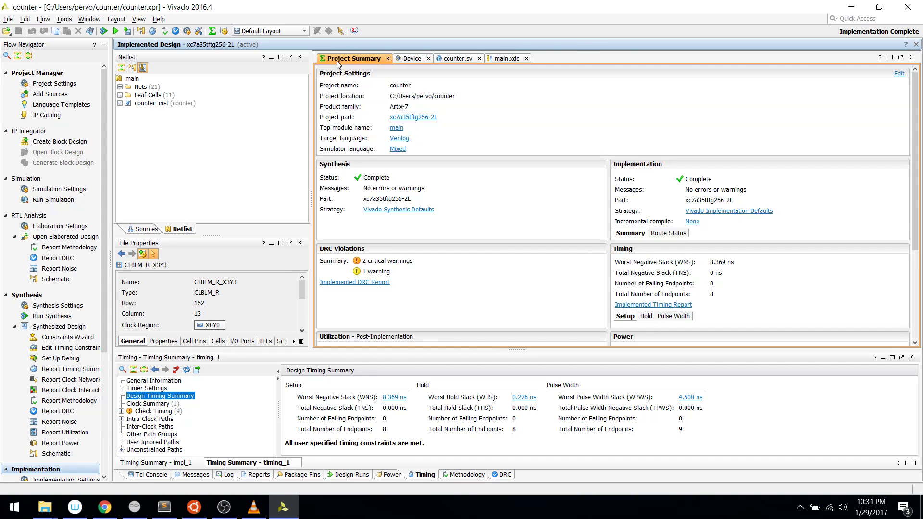
click(403, 59)
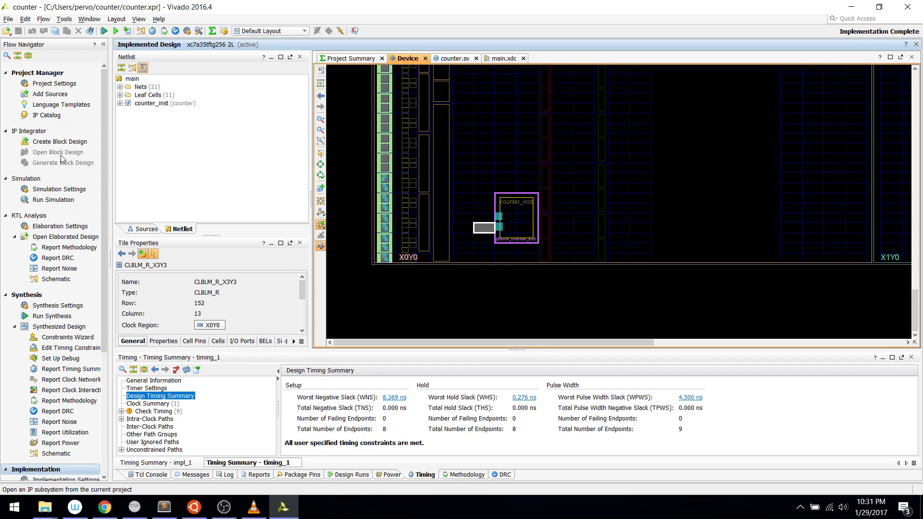
click(54, 200)
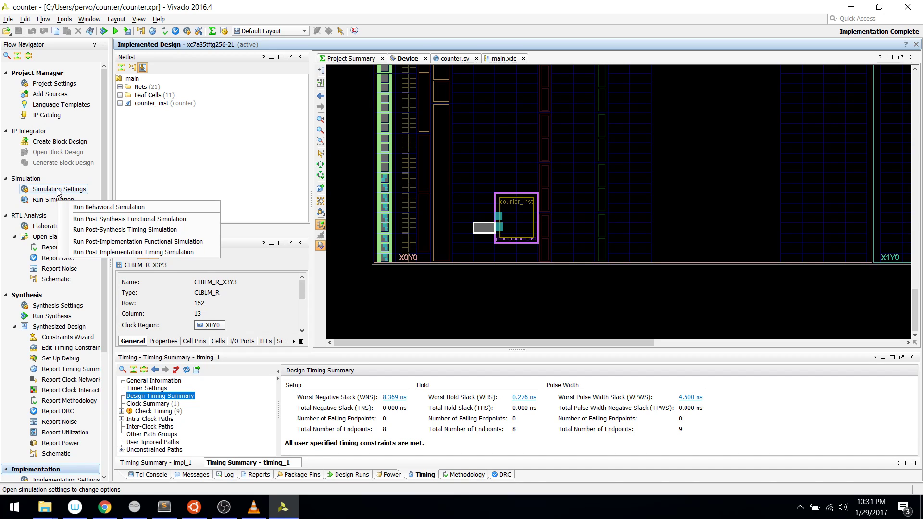
- Return to the project sources, open counter.sv from the simulation sources, and collapse the sim_1 set
click(45, 73)
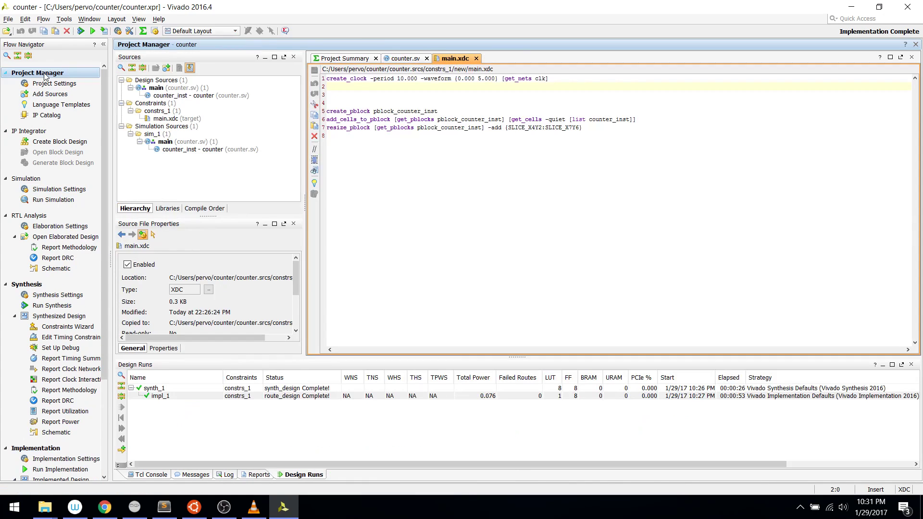
click(131, 134)
click(130, 135)
double_click(161, 143)
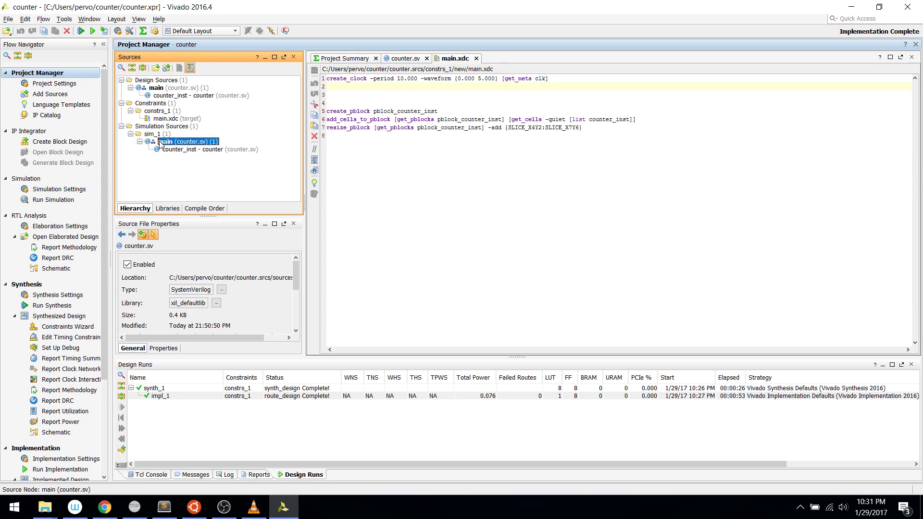
double_click(146, 133)
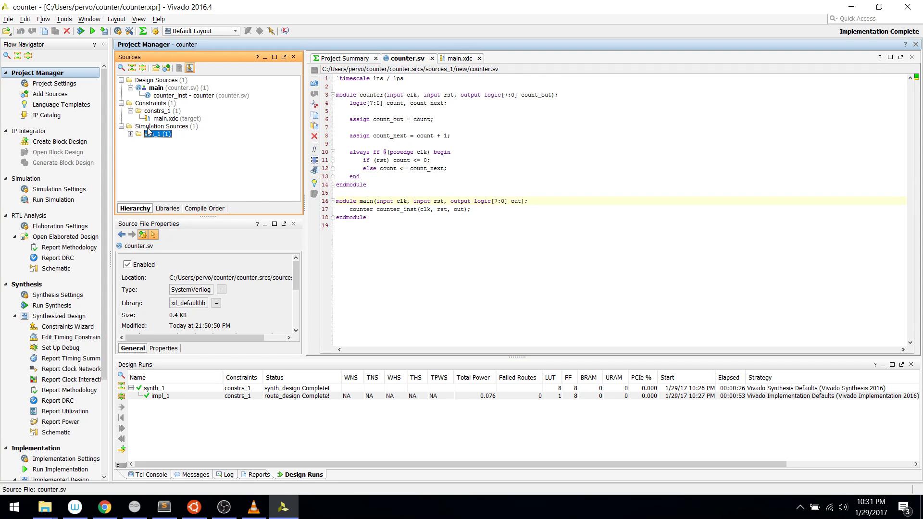
- Create a new SystemVerilog simulation source named main_tb.sv, local to the project, in simulation set sim_1
right_click(146, 127)
mouse_move(181, 167)
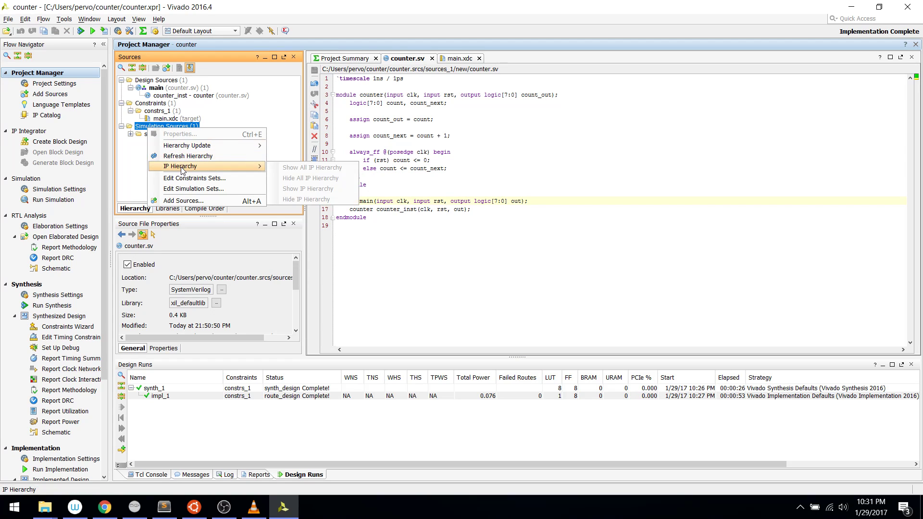
click(183, 201)
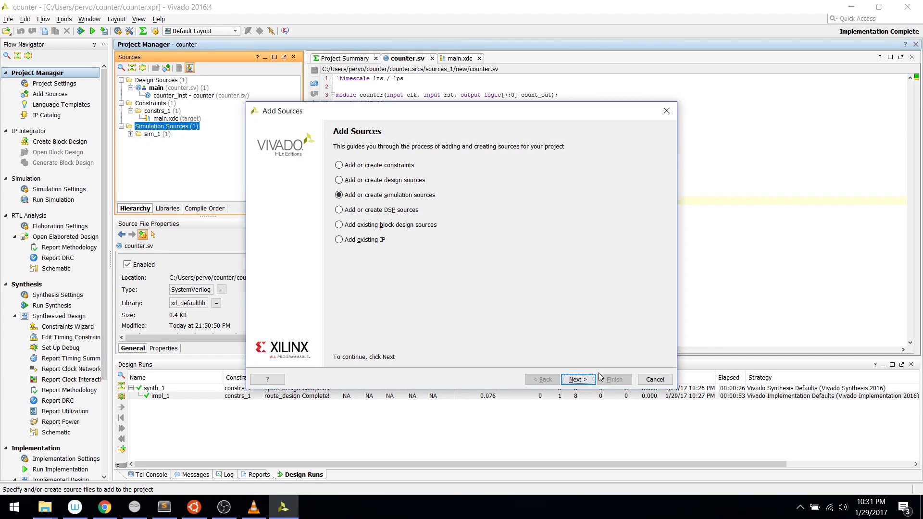
click(577, 379)
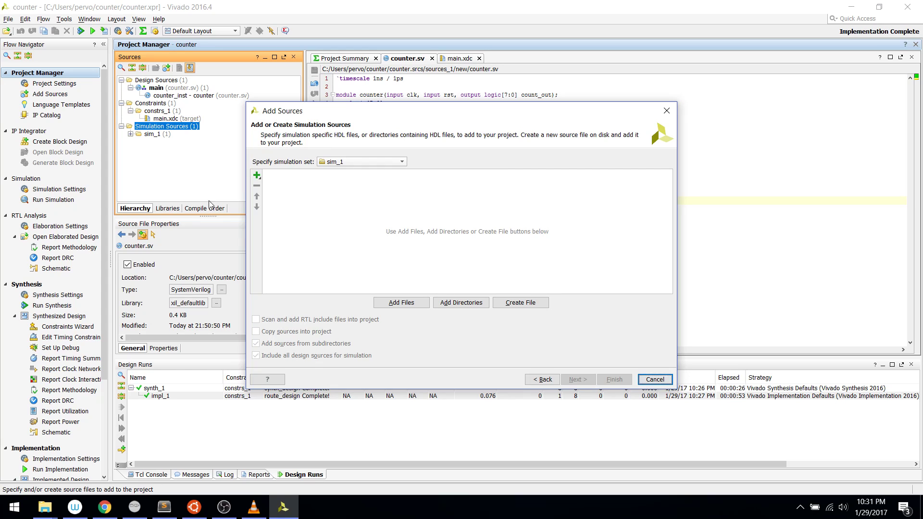
click(518, 300)
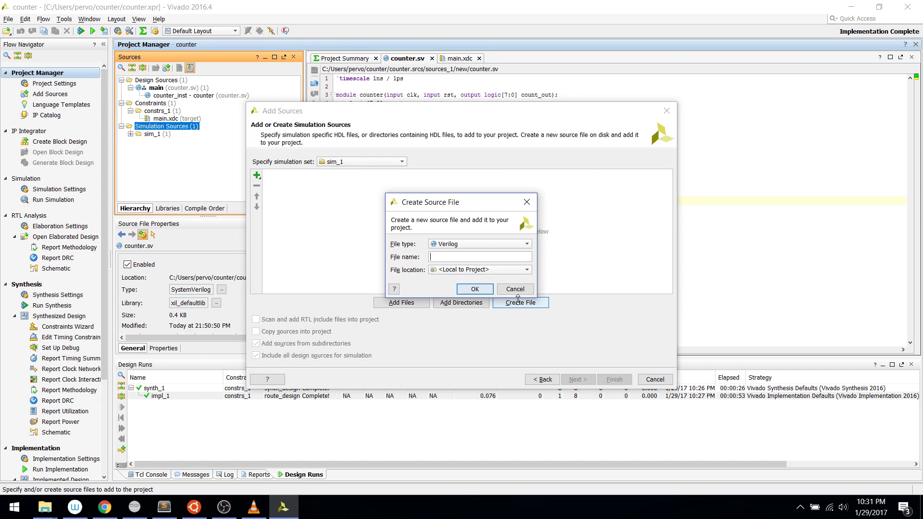
text(main_tb.sv)
click(497, 241)
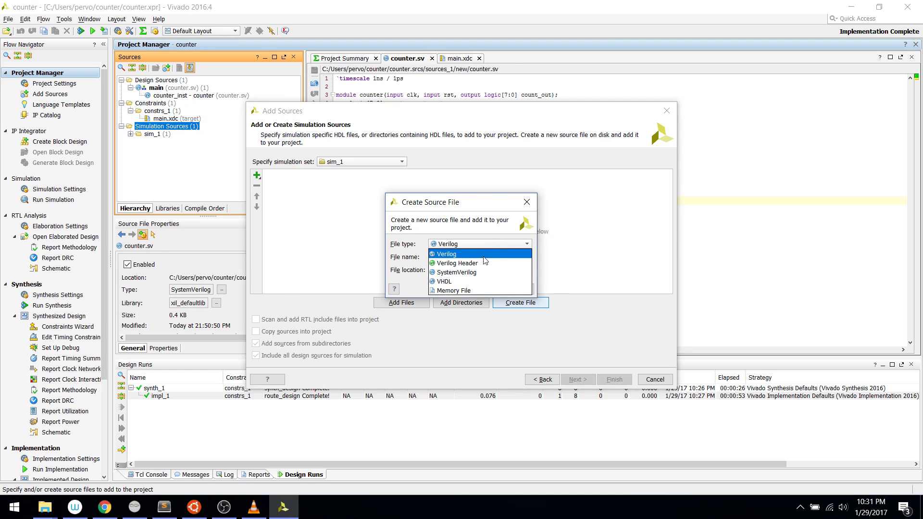
click(479, 272)
click(492, 290)
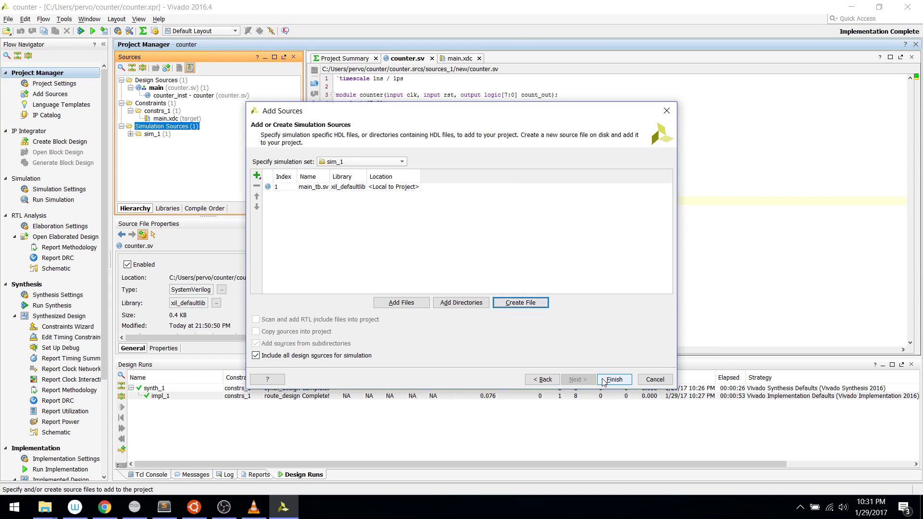
- Finish adding the source with a module main_tb that has no ports, and open main_tb.sv from sim_1
click(613, 379)
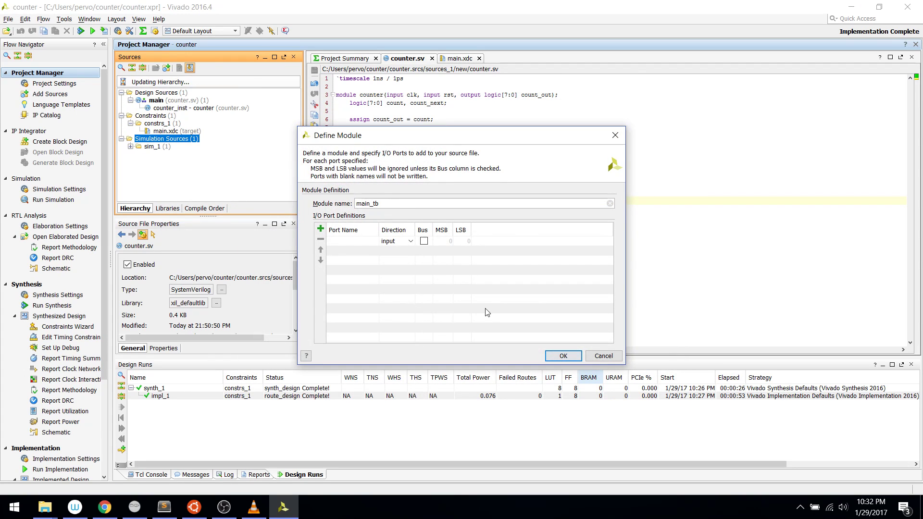
click(559, 355)
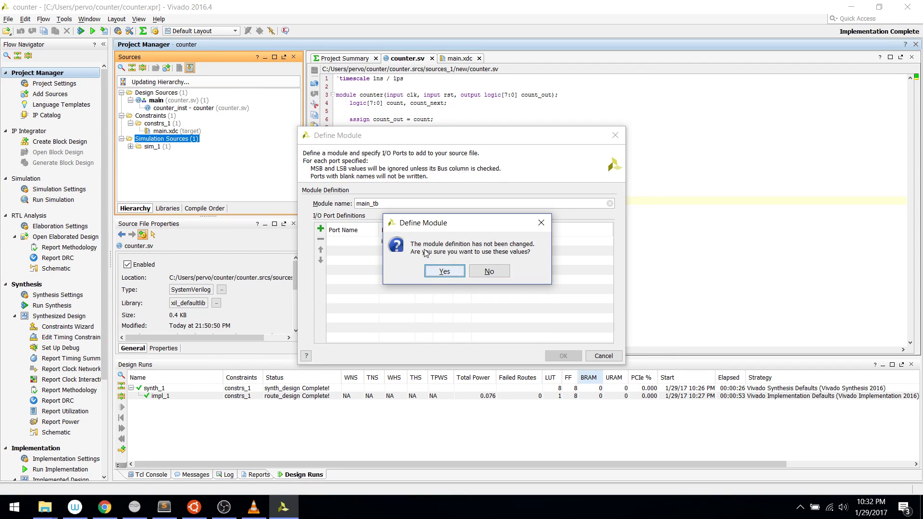
click(449, 275)
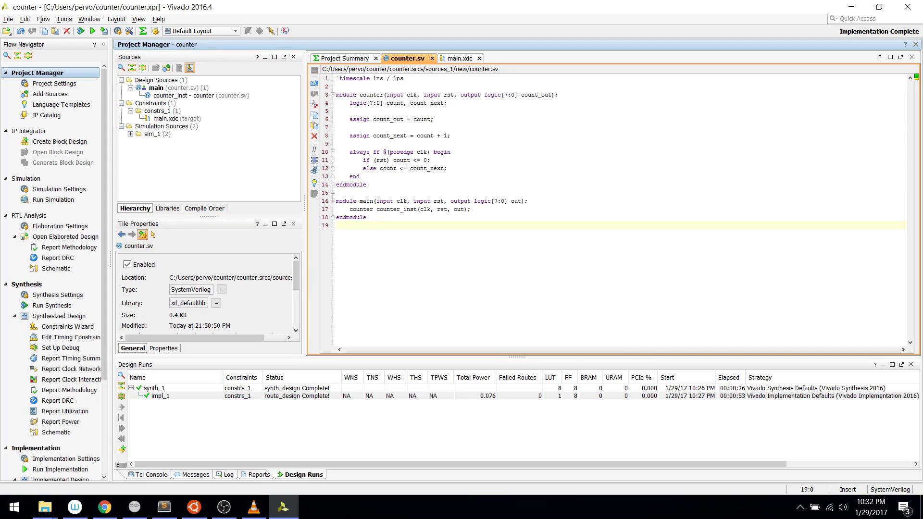
double_click(152, 135)
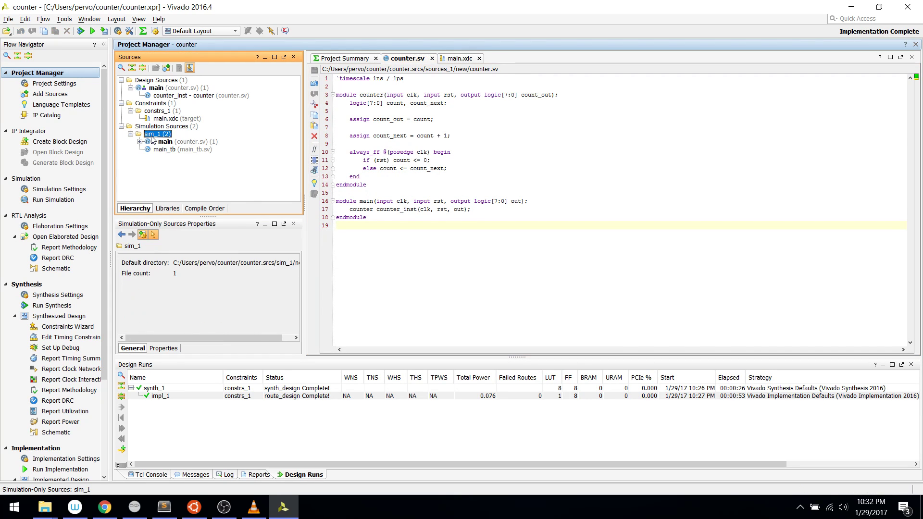
double_click(165, 149)
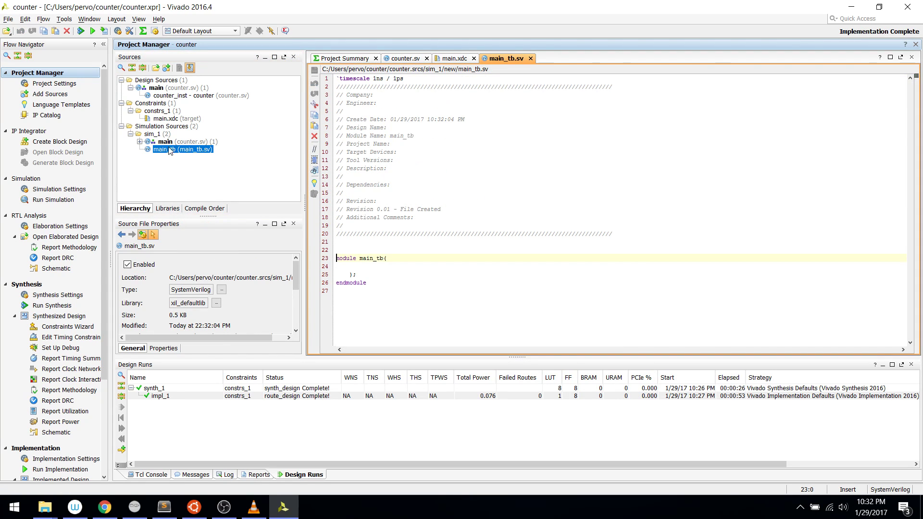
- Delete the header comment block between the timescale line and the module declaration in main_tb.sv, and save the file
click(340, 242)
shift+click(337, 86)
key(Delete)
key(Delete)
key(ctrl+s)
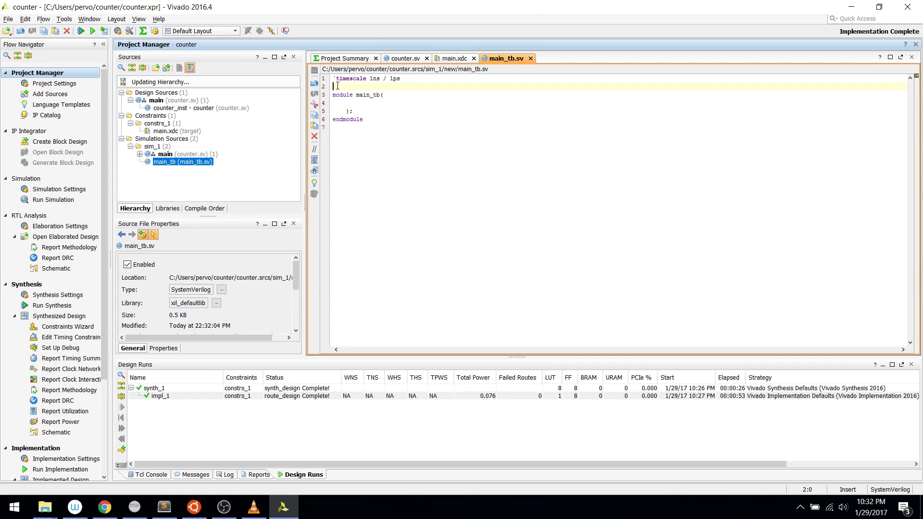
- Shorten the module declaration to "module main_tb();" with one indented empty body line, and save the file
key(Up)
key(End)
text();)
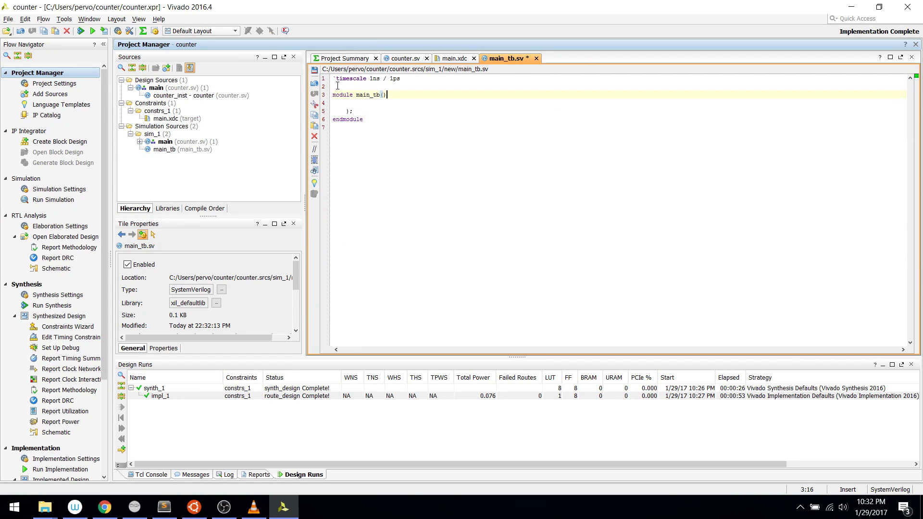
key(Down)
key(shift+Down)
key(shift+Down)
key(Delete)
key(Return)
key(Up)
key(Tab)
key(ctrl+s)
key(Right)
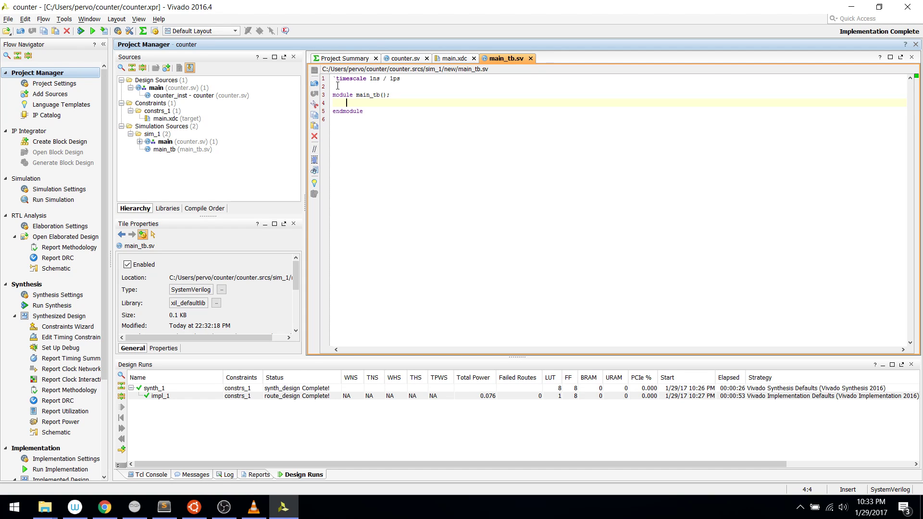
- Instantiate the design in the body of main_tb with "main main_inst(clk, rst, out);", leaving an empty line before endmodule
key(Return)
key(Return)
key(Home)
key(shift+Down)
key(shift+Down)
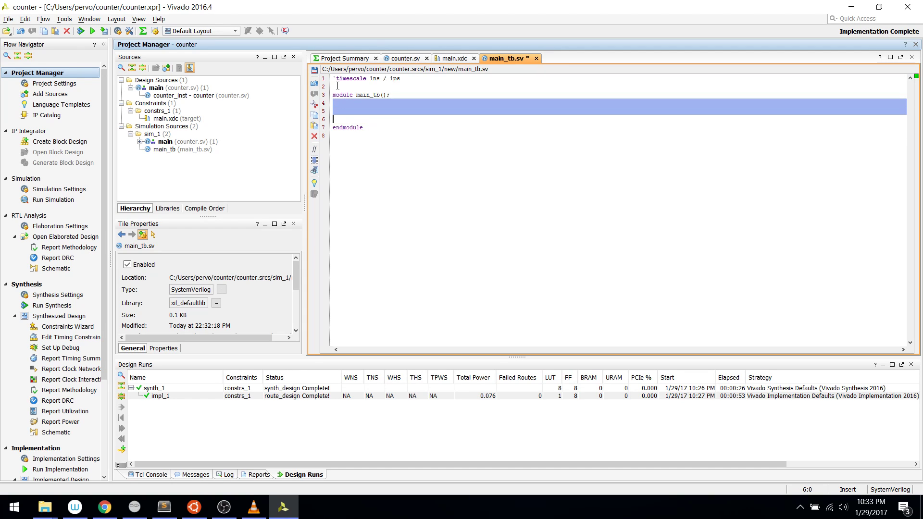
key(BackSpace)
key(Return)
key(Up)
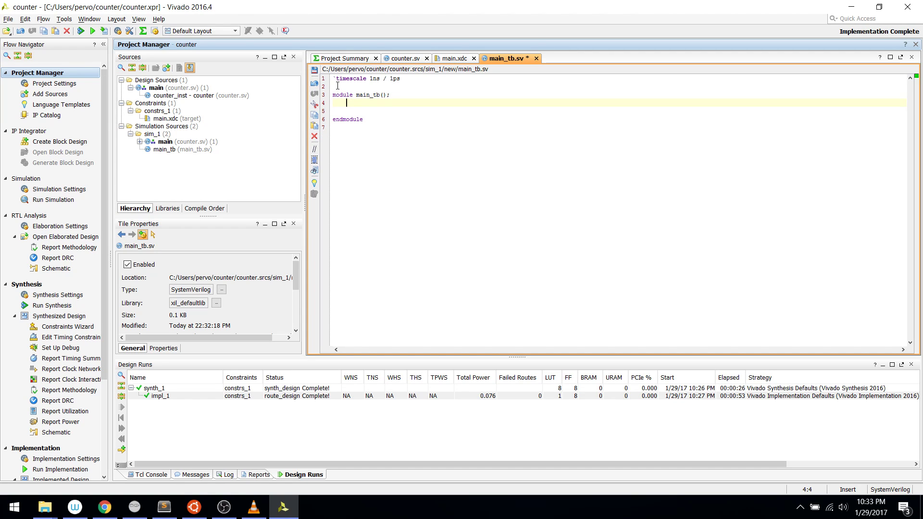
text(main )
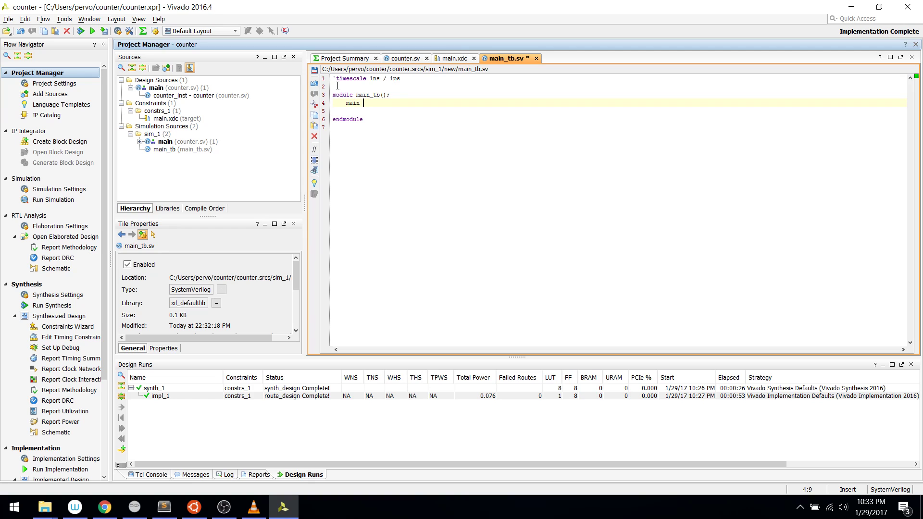
text(main_inst()
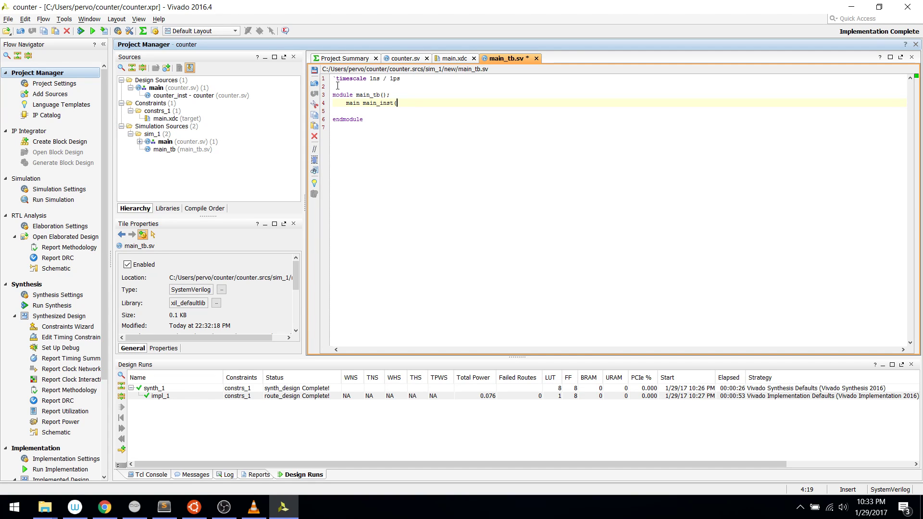
text(clk, rst, out);)
- Declare the signals "logic clk;", "logic rst;" and "logic[7:0] out;" above the main_inst instance
key(Home)
key(Return)
key(Up)
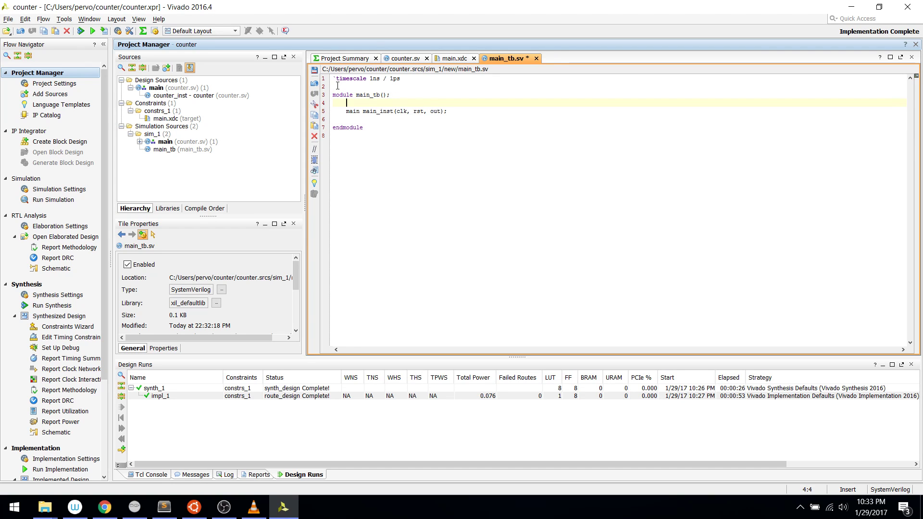
text(logic clk, ;)
key(Return)
text(logic rst;)
key(Return)
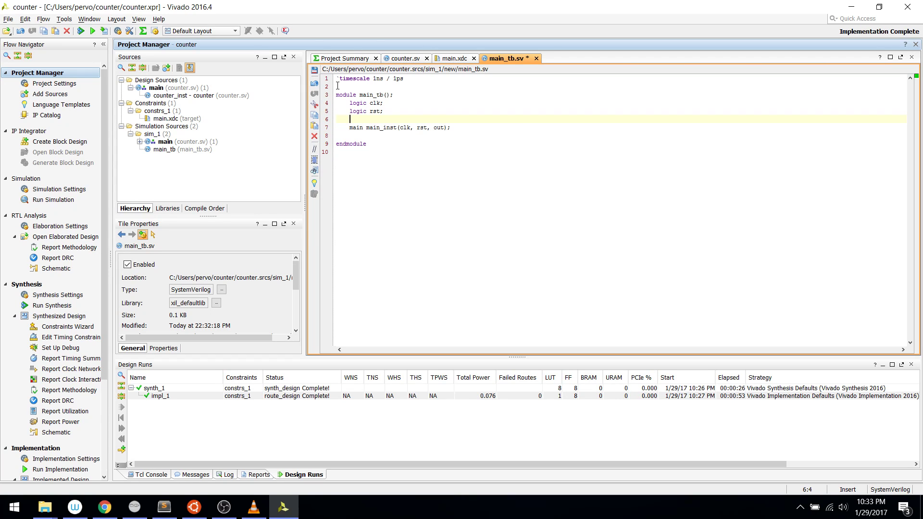
text(logic[7:0] out;)
key(Return)
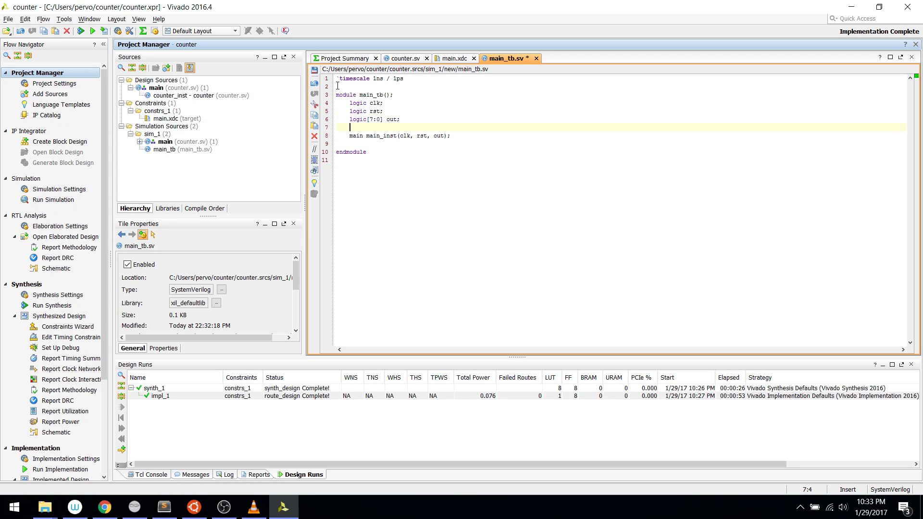
- Add an empty "initial begin ... end" block below the main_inst instance and save main_tb.sv
key(Down)
key(Down)
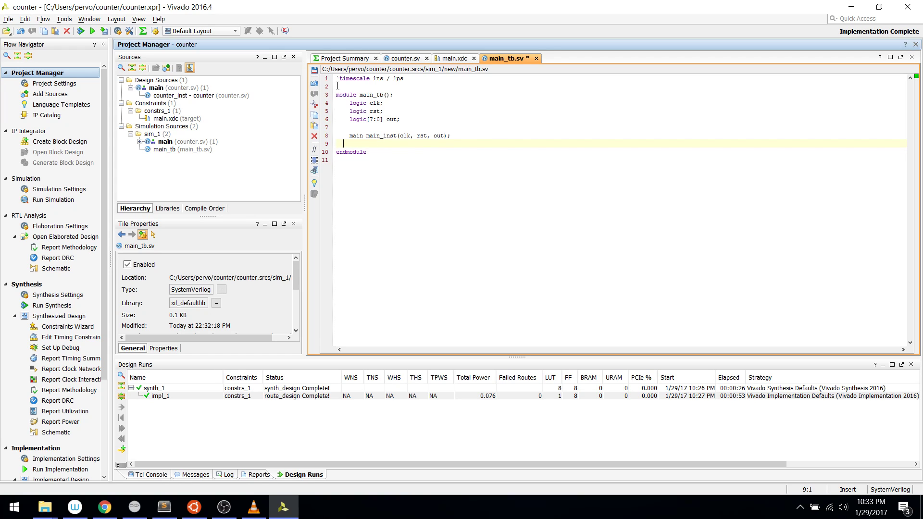
key(Return)
text(initial begin)
key(Return)
text(end)
key(Home)
key(Return)
key(Up)
key(Tab)
key(ctrl+s)
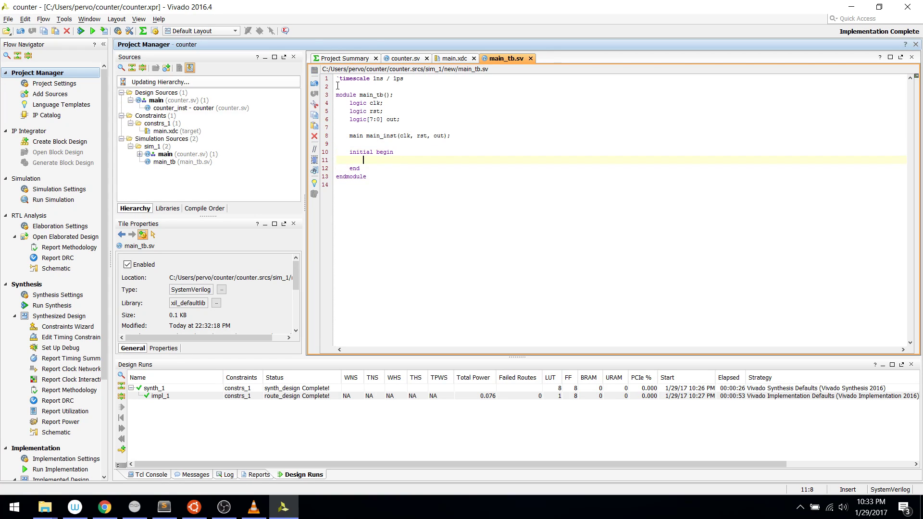
- Examine the initial block in main_tb.sv and compare it with the clocked logic in counter.sv
key(Home)
key(Up)
key(shift+Down)
key(shift+Down)
key(shift+Down)
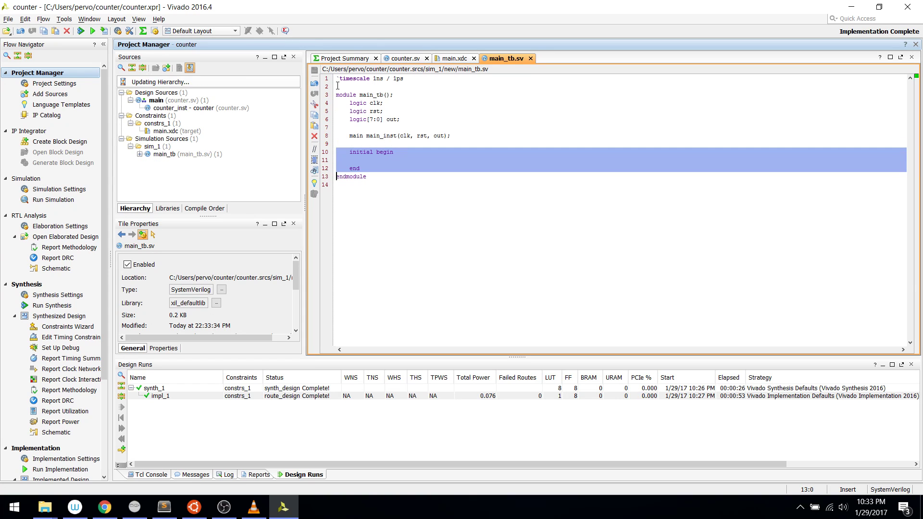
key(Right)
key(shift+Up)
key(shift+Up)
key(shift+Up)
key(Left)
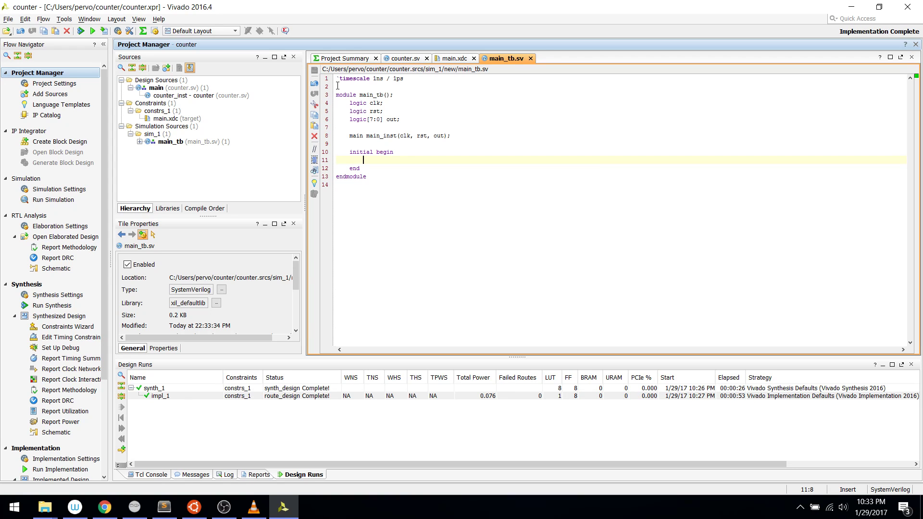
click(401, 60)
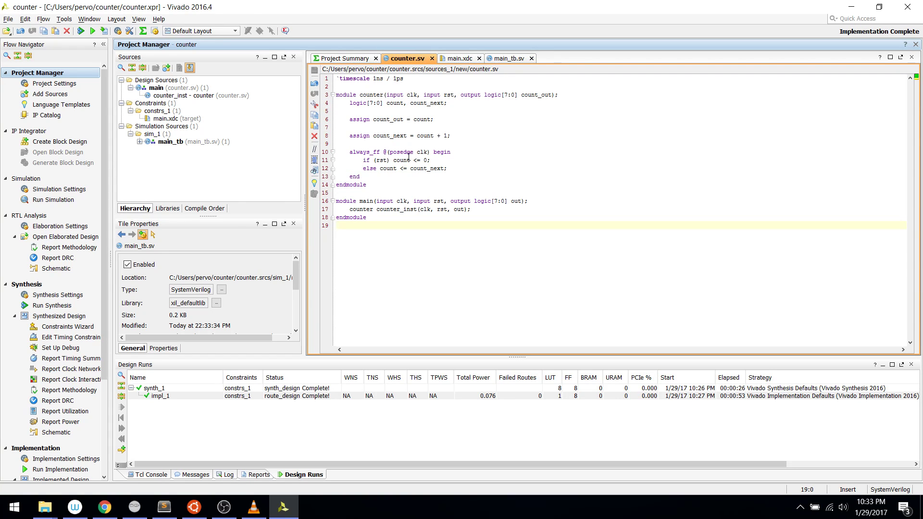
- Add a "#1" delay line followed by "clk = 0;" inside the initial block of main_tb.sv
click(501, 59)
click(457, 153)
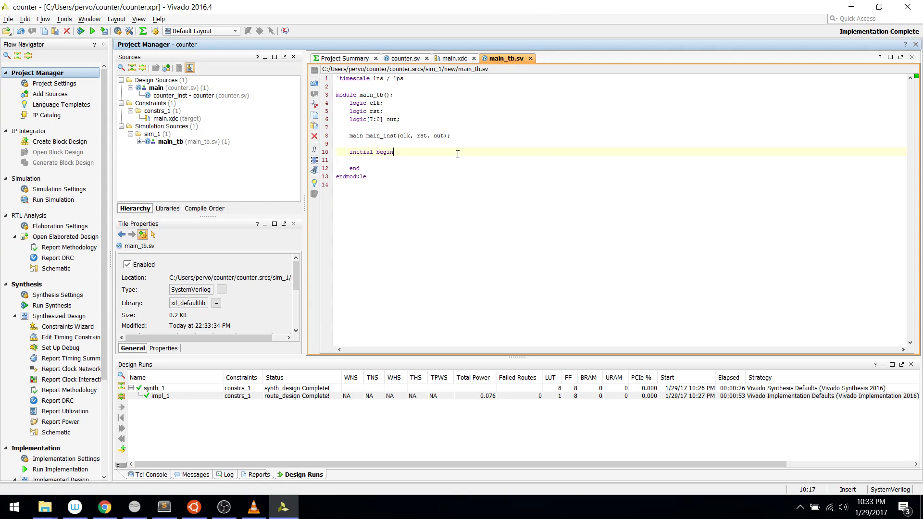
key(Down)
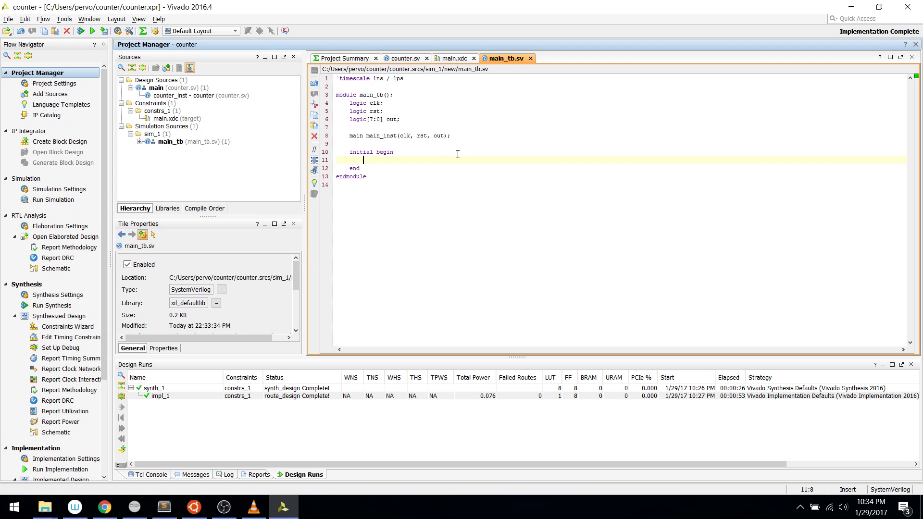
text(#1)
key(Return)
text(clk = 0;)
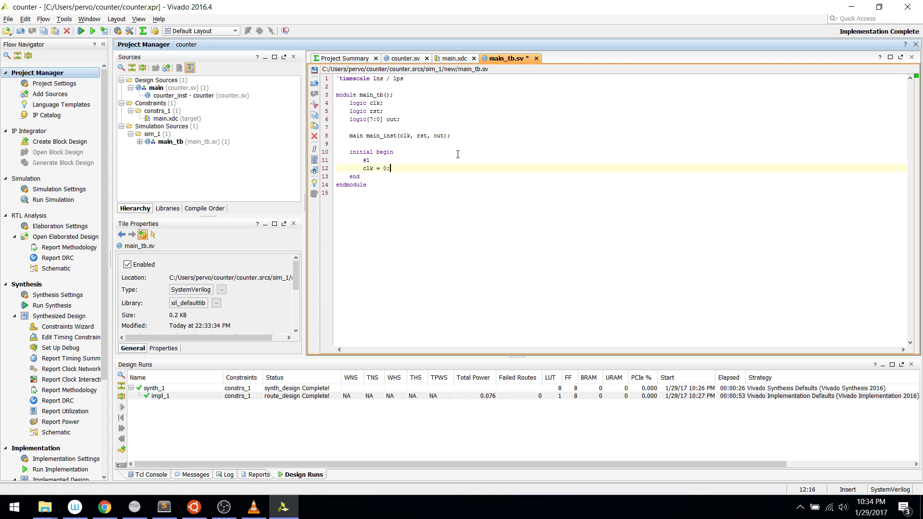
key(Return)
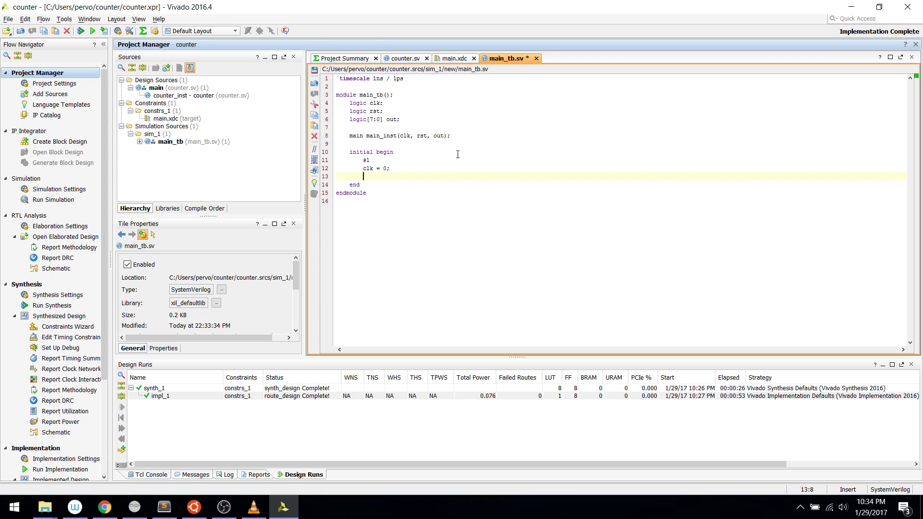
- Begin an "rst" statement on a new line directly below "clk = 0;" in the initial block
key(Up)
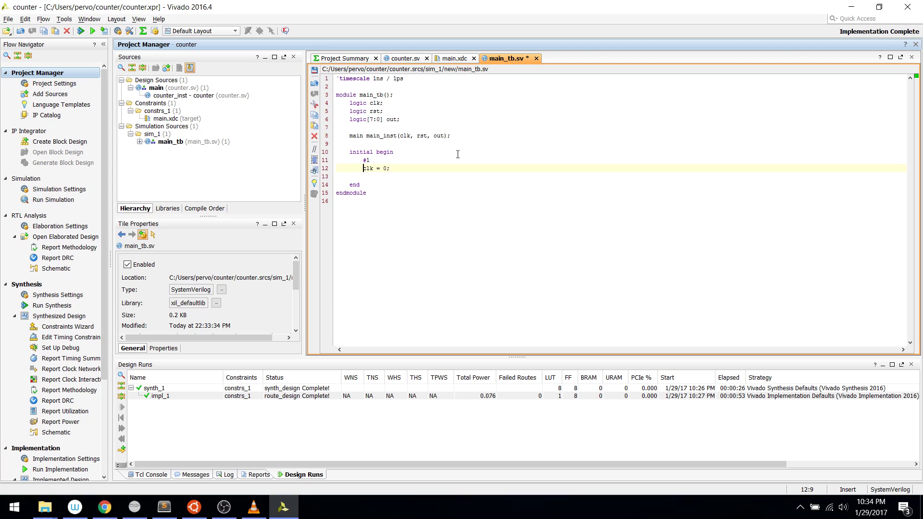
key(Left)
key(Right)
key(Right)
key(Right)
key(Right)
key(Right)
key(Right)
key(Right)
text(;)
key(Return)
text(rst)
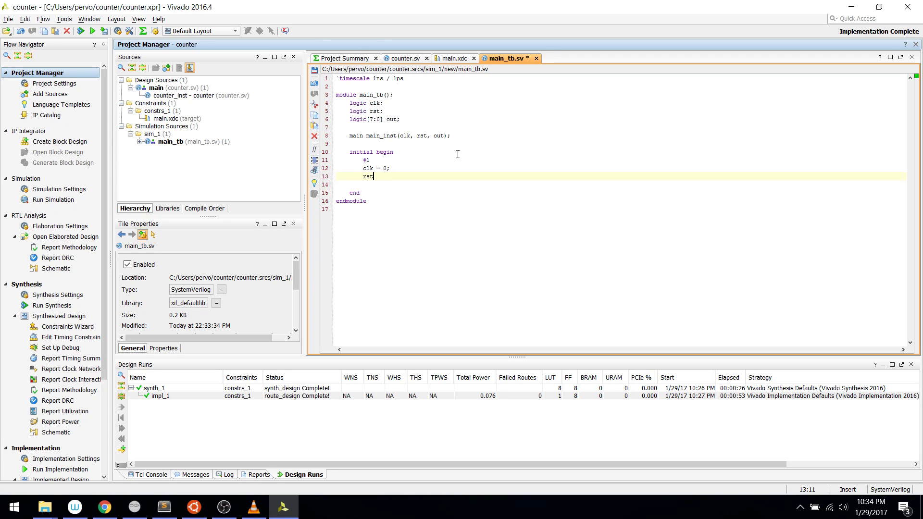
- Check the clocked logic in counter.sv, then remove the "#1" line above "clk = 0;" in main_tb.sv
click(406, 59)
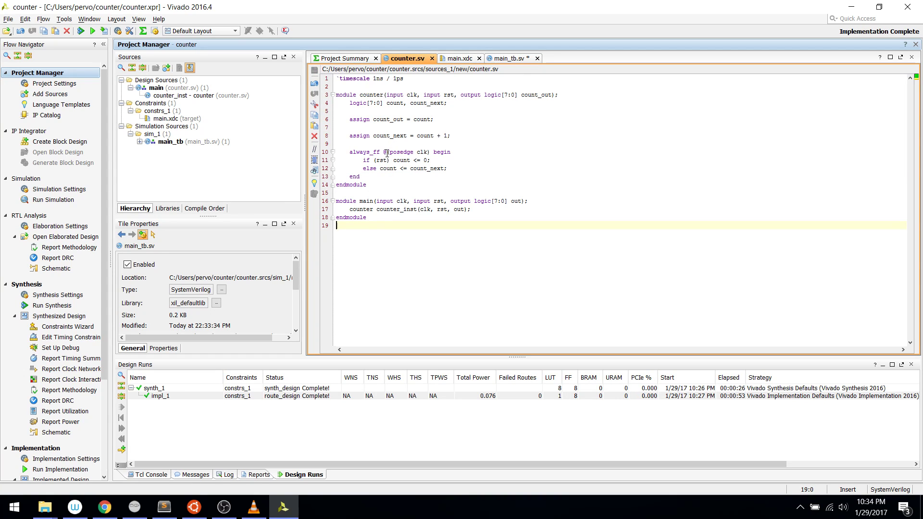
click(508, 58)
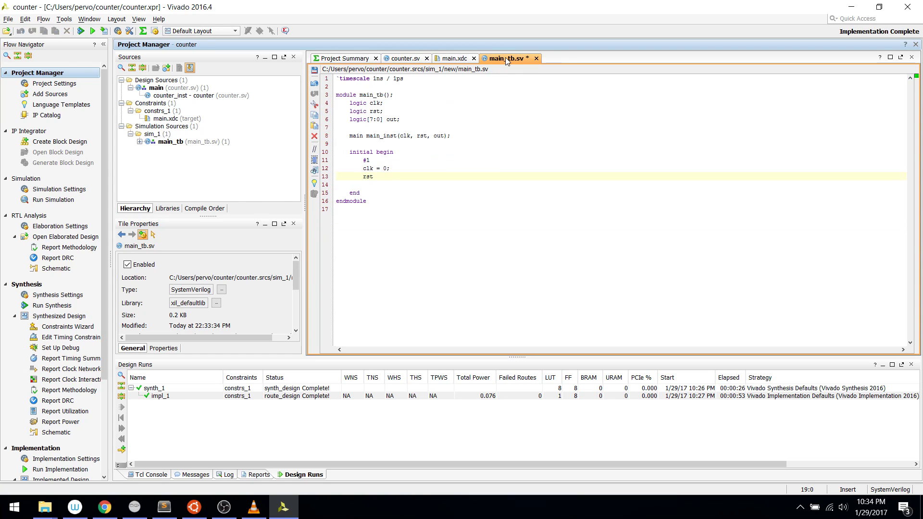
key(Up)
key(Up)
key(BackSpace)
key(BackSpace)
key(BackSpace)
key(BackSpace)
key(BackSpace)
key(BackSpace)
key(BackSpace)
key(BackSpace)
key(BackSpace)
key(BackSpace)
key(BackSpace)
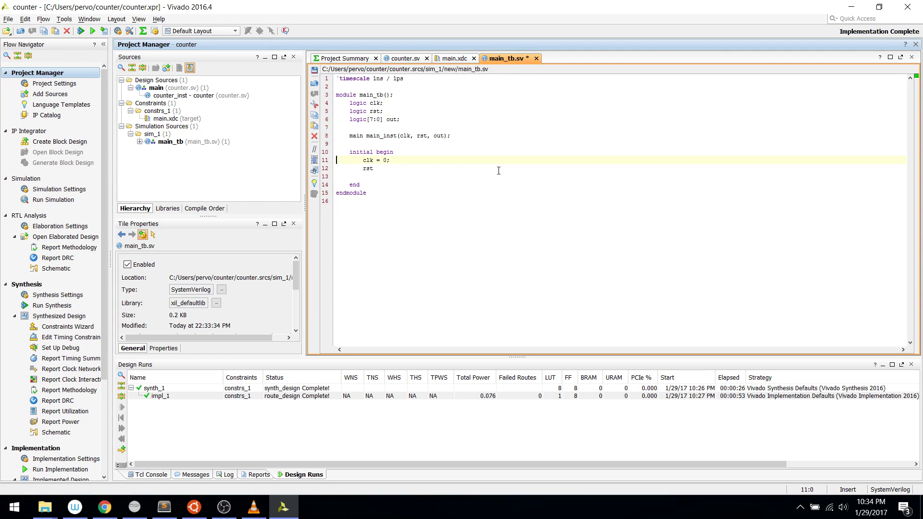
- Complete the reset assignment as "rst = 0;" below "clk = 0;" and add a "#1" delay line after it
key(Return)
text(rst = 0;)
key(Return)
key(Home)
key(shift+Down)
key(shift+Down)
key(BackSpace)
text(#1)
key(Return)
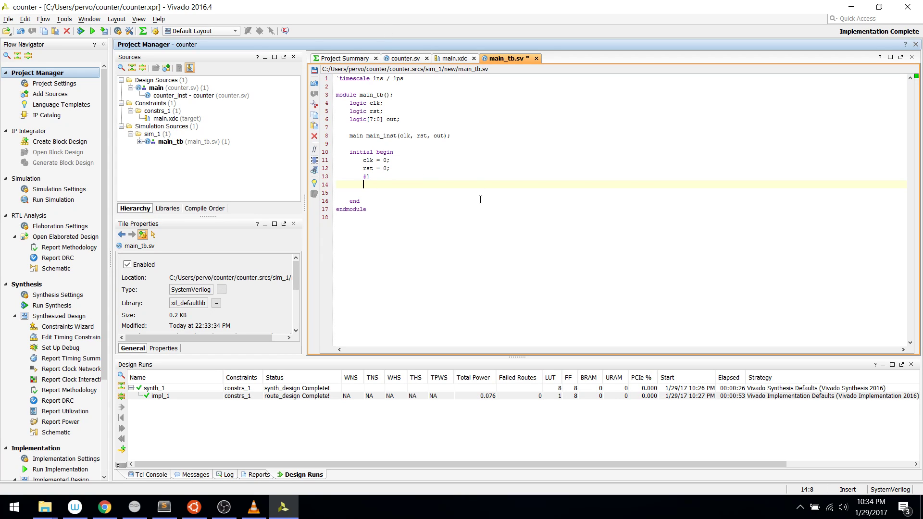
- Examine the "#1" delay line that follows the clk and rst assignments in the initial block
key(Up)
key(End)
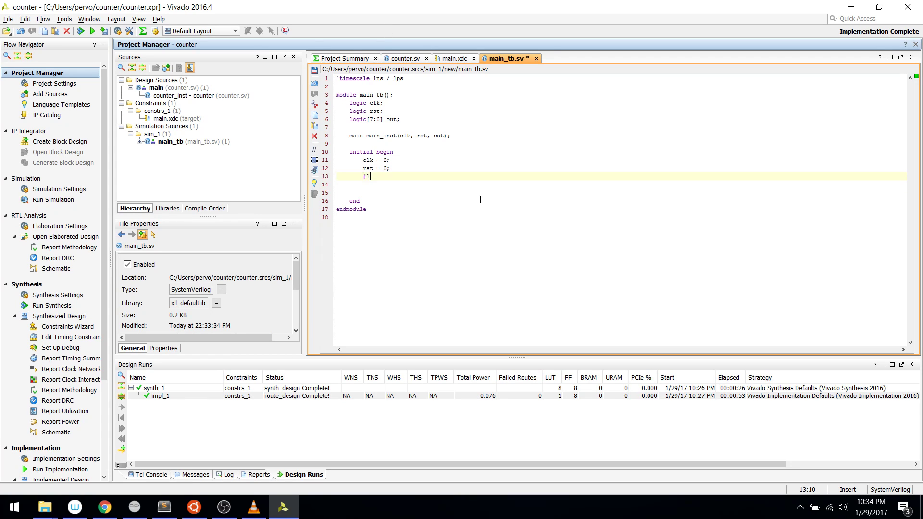
key(Left)
key(Down)
key(Home)
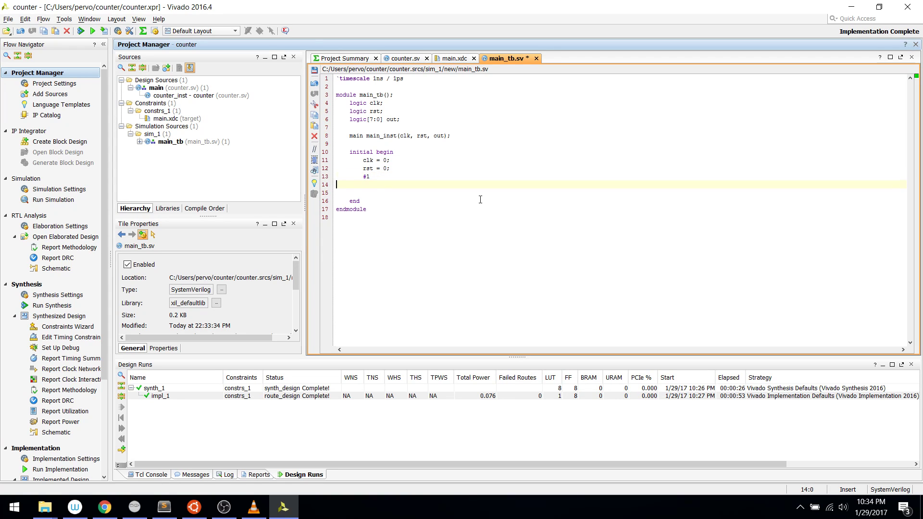
key(Down)
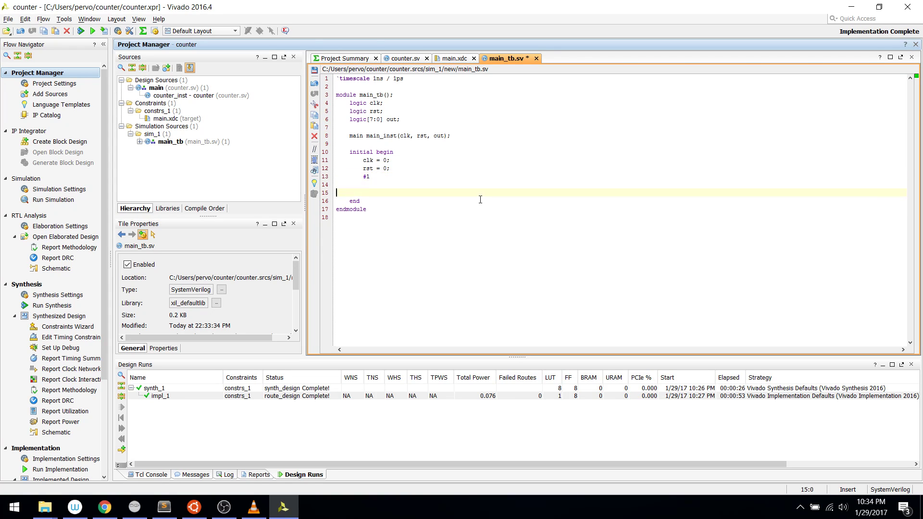
key(End)
key(Up)
key(Down)
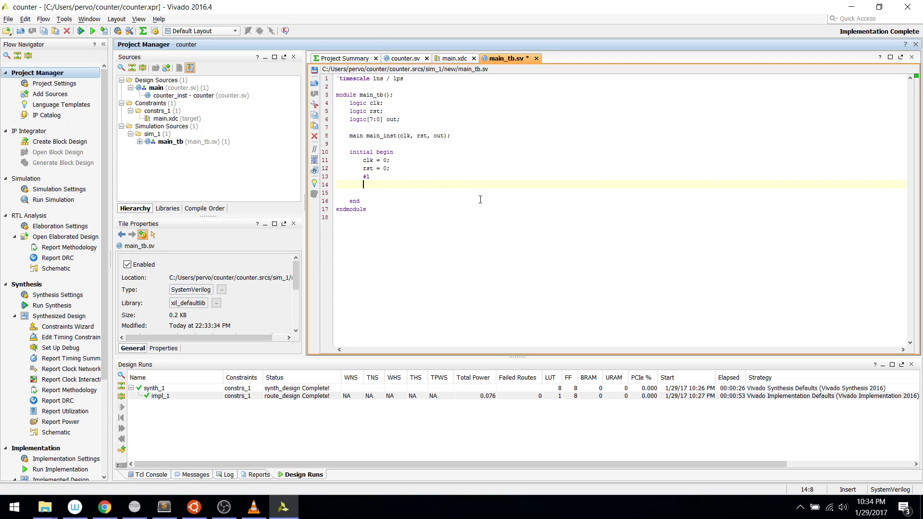
key(Home)
key(Up)
key(Down)
key(shift+Up)
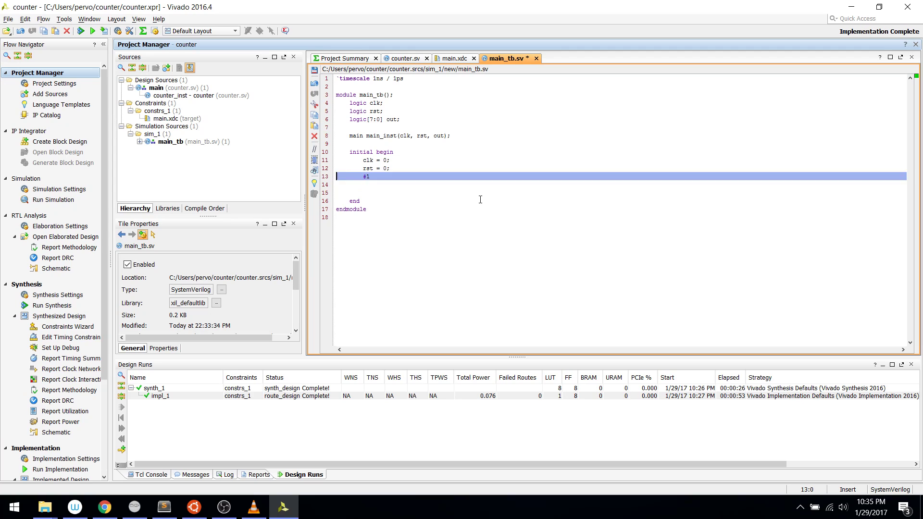
key(Down)
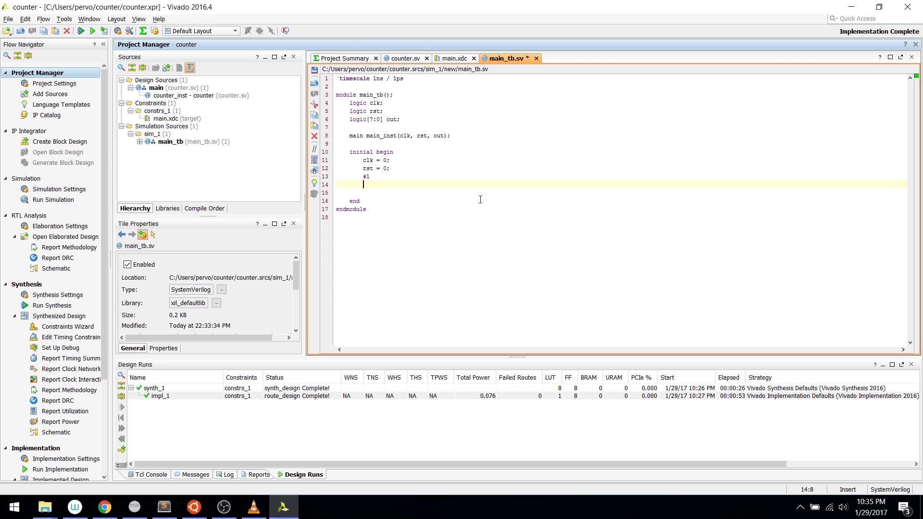
- Change the reset assignment to "rst = 1;" and add "clk = 1;" below the "#1" delay
text(c)
key(BackSpace)
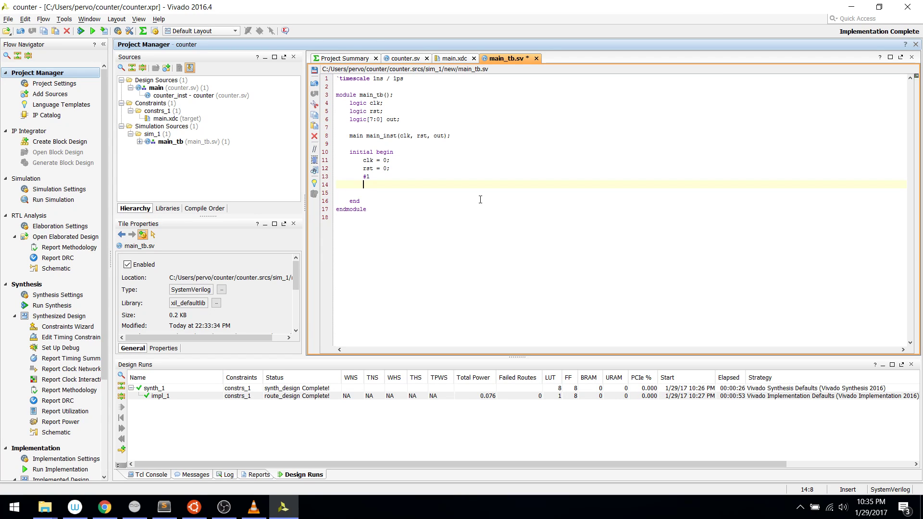
key(Up)
key(Up)
key(End)
key(Left)
key(BackSpace)
text(1)
key(Down)
key(Down)
text(clk = 1;)
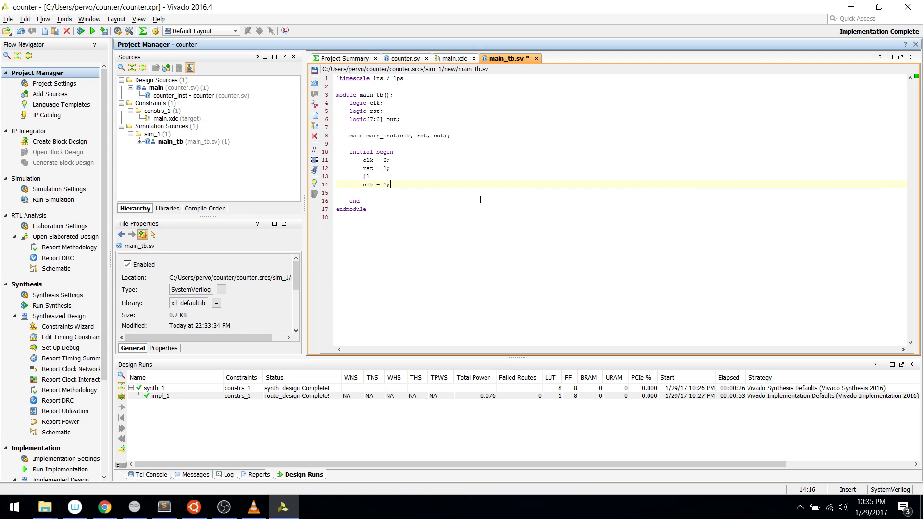
- Add another "#1" line below "clk = 1;", followed by an empty "for (int i = 0; i < 10; i++) begin ... end" loop
key(Return)
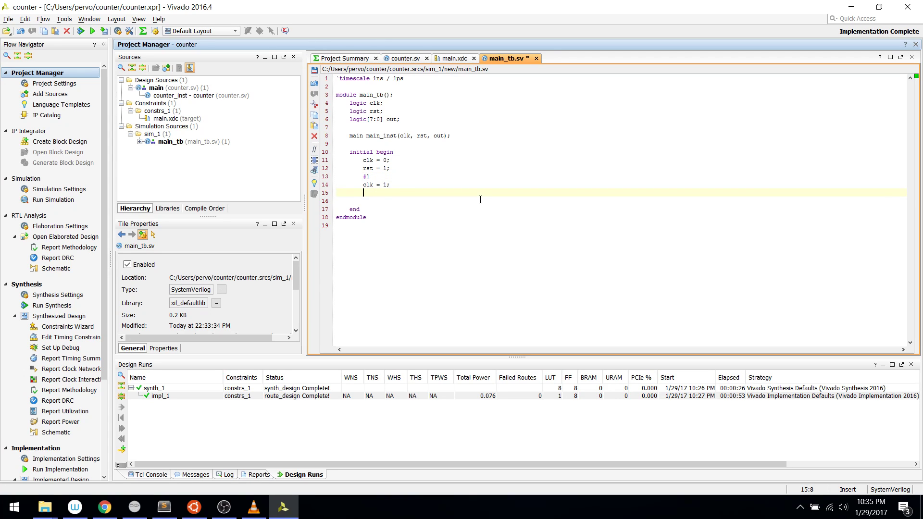
text(#1)
key(Return)
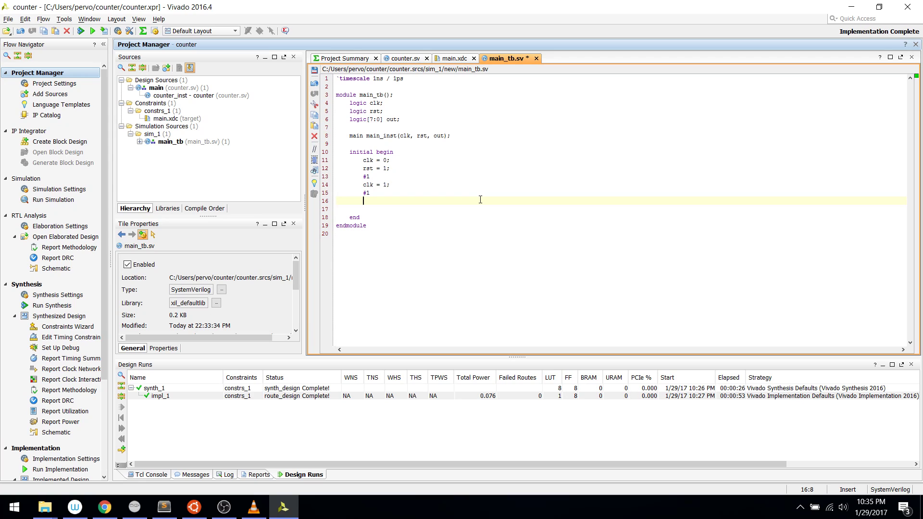
text(for ()
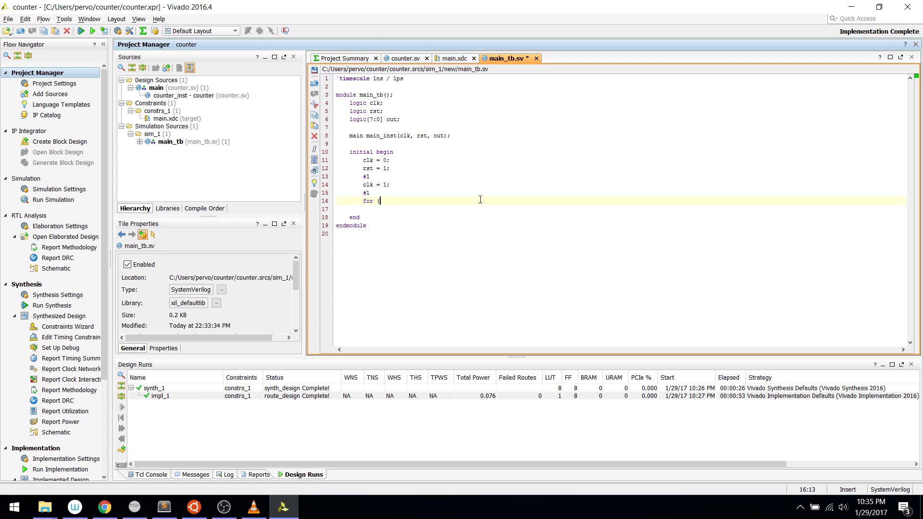
text(int i = 0; i < 10; i++) begin)
key(Return)
text(end)
- Fill the for loop with the clock toggling lines "#1 clk = 0;" and "#1 clk = 1;"
key(Home)
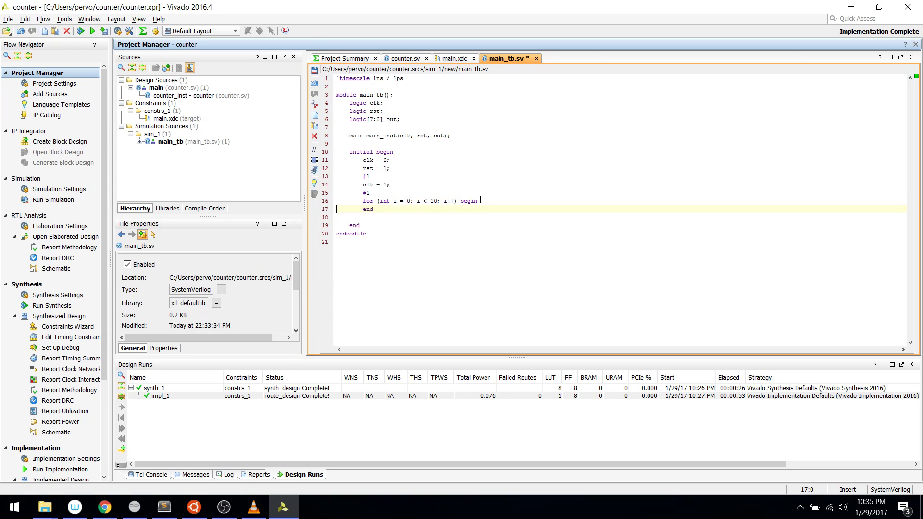
key(Left)
key(Return)
key(Tab)
text(#1 clk)
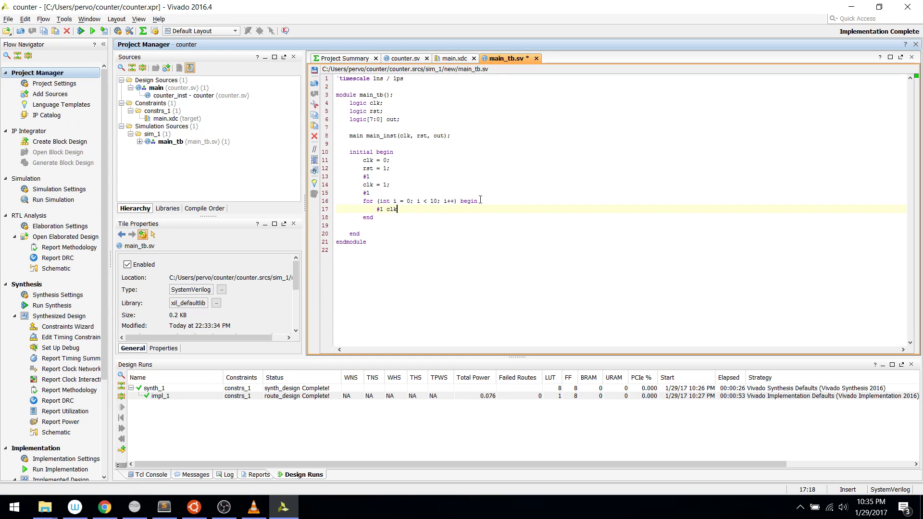
text( = 0;)
key(Return)
text(#1 clk = 1;)
- Delete the empty line between the end of the for loop and the end of the initial block
key(Home)
key(Up)
key(shift+Down)
key(shift+Down)
key(shift+Up)
key(shift+Up)
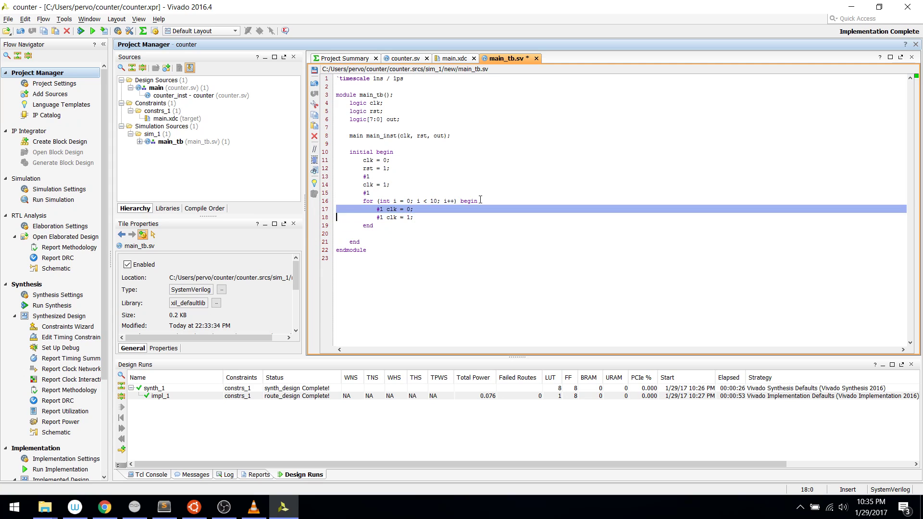
key(shift+Up)
key(shift+Up)
key(Down)
key(Down)
key(Down)
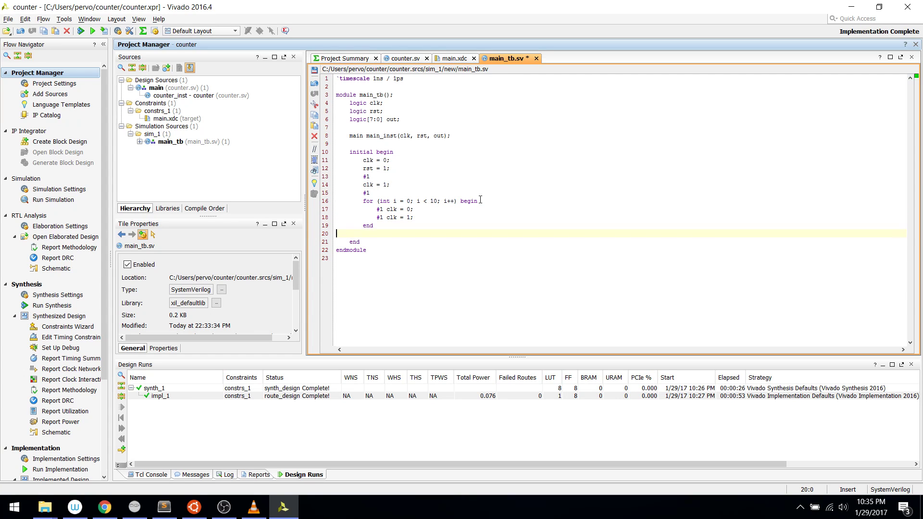
key(shift+Down)
key(BackSpace)
- Replace the "#1" line above the for loop with another empty "for (int i = 0; i < 10; i++) begin ... end" loop
key(Up)
key(Up)
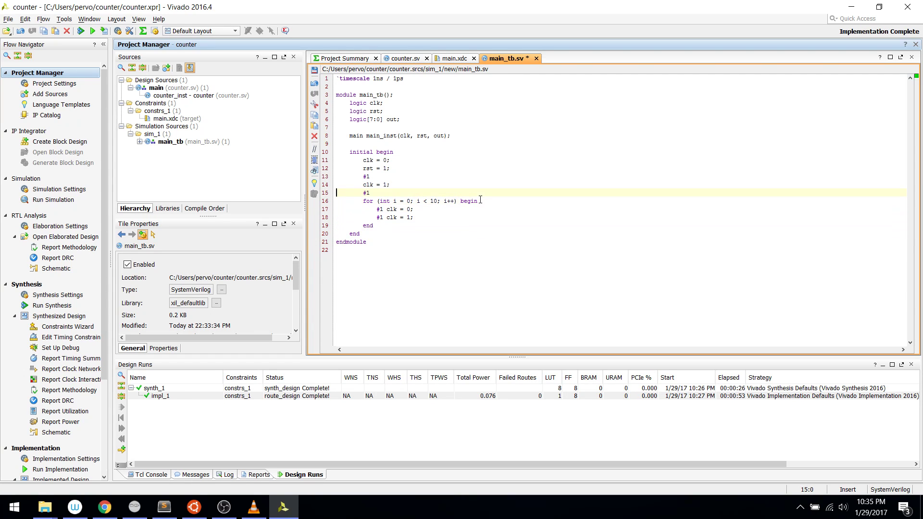
key(Left)
key(BackSpace)
key(BackSpace)
text(for (int i = 0; i < 100)
key(BackSpace)
text(; i++) begin)
key(Return)
text(end)
key(Right)
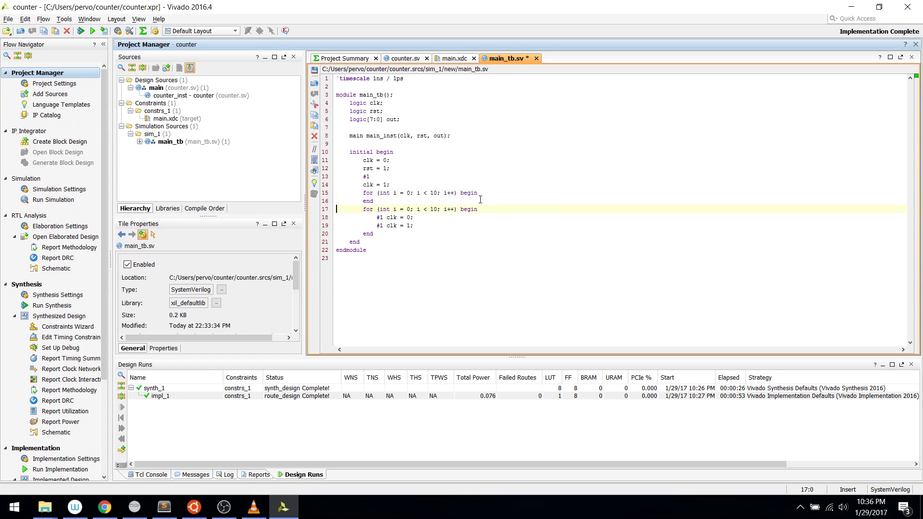
- Enter the lines "#clk = 0;" and "#clk = 1;" inside the empty first for loop
key(Up)
key(Up)
key(End)
key(Return)
text(#clk = 0;)
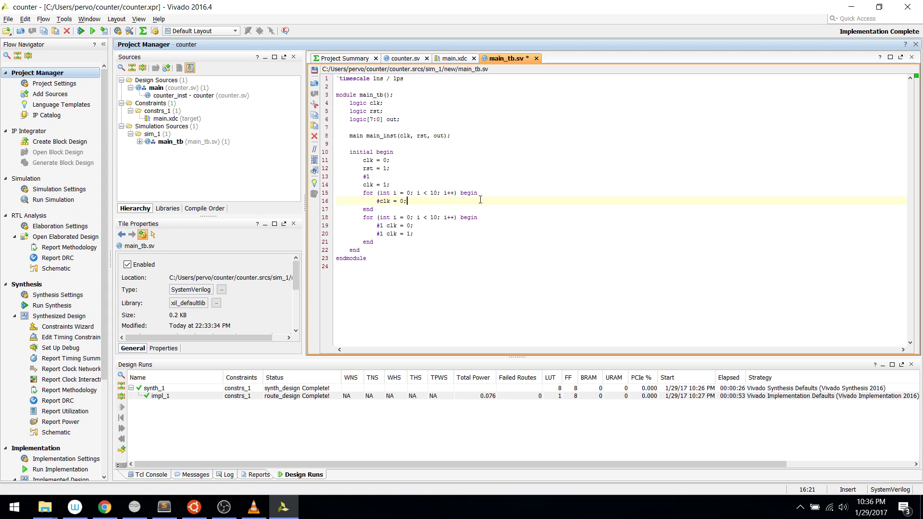
key(Return)
text(#clk = 1;)
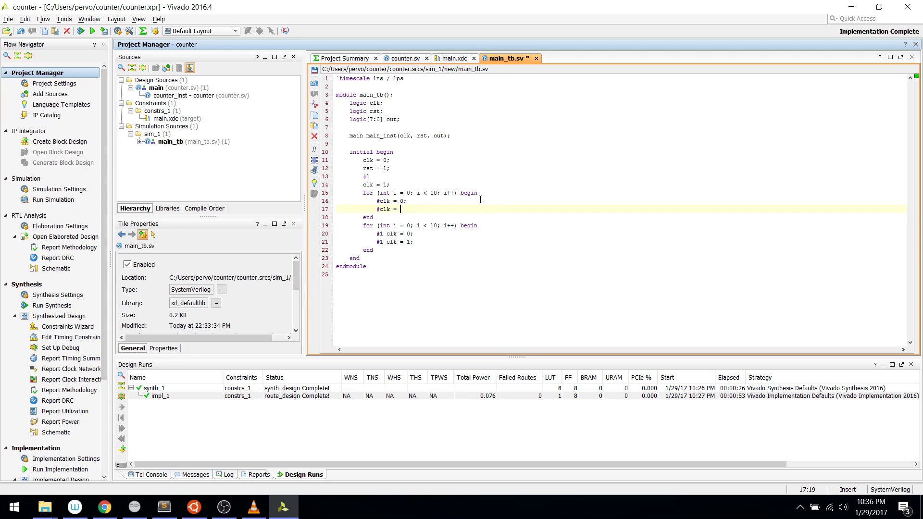
- Correct the first loop's two statements to "#1 clk = 0;" and "#1 clk = 1;"
key(Up)
key(Left)
key(Left)
key(Left)
key(Left)
key(Left)
key(Left)
key(Left)
key(Left)
key(Left)
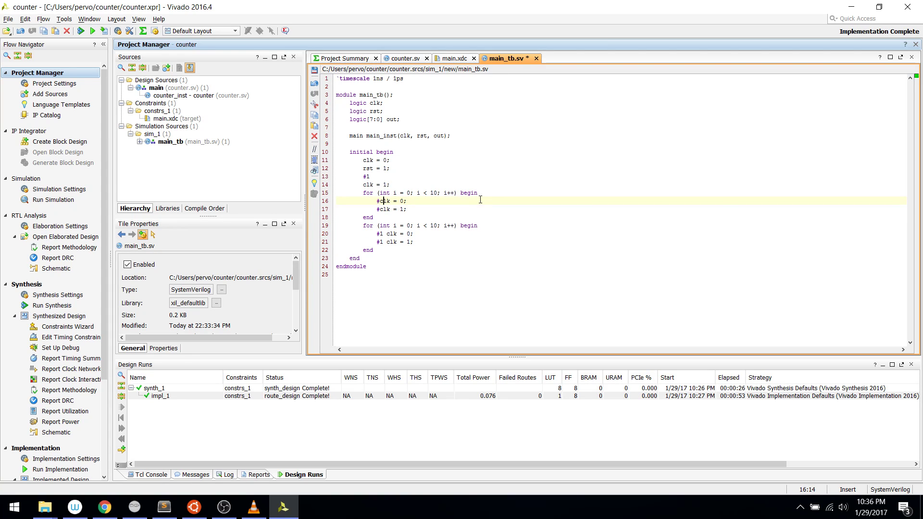
text(1)
key(Down)
key(Left)
key(Right)
text(1)
key(Down)
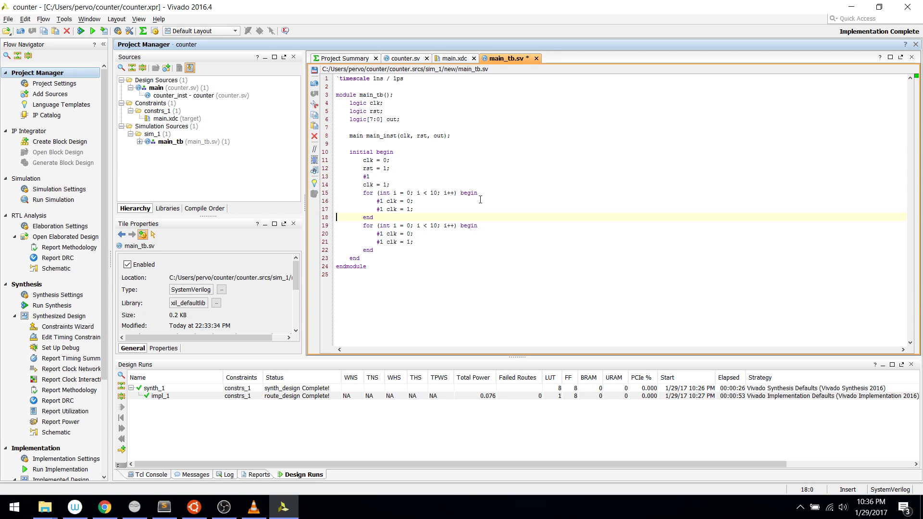
- Insert "rst = 0;" on its own line between the two for loops
key(Return)
text(rst = 0;)
key(Right)
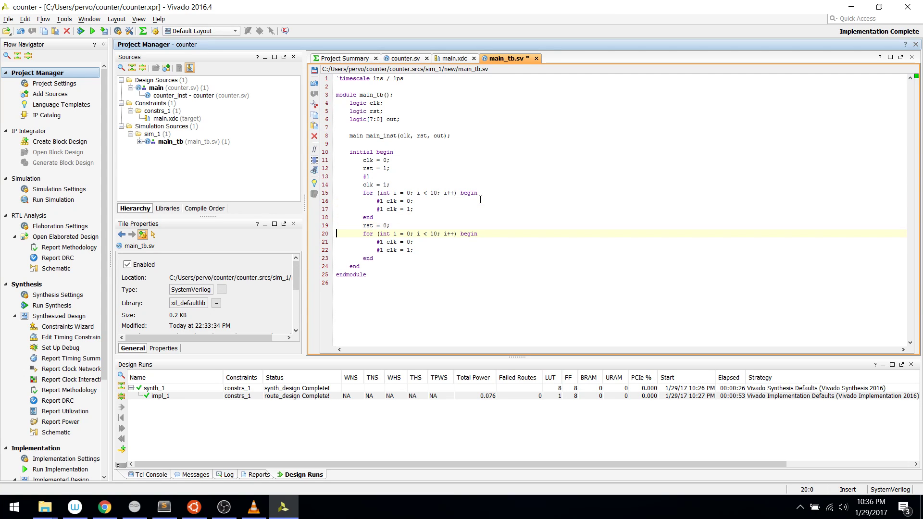
- Review the initial clock and reset assignments and the first for loop in the initial block
key(Up)
key(Up)
key(Up)
key(shift+Down)
key(shift+Down)
key(shift+Down)
key(shift+Down)
key(shift+Down)
key(shift+Up)
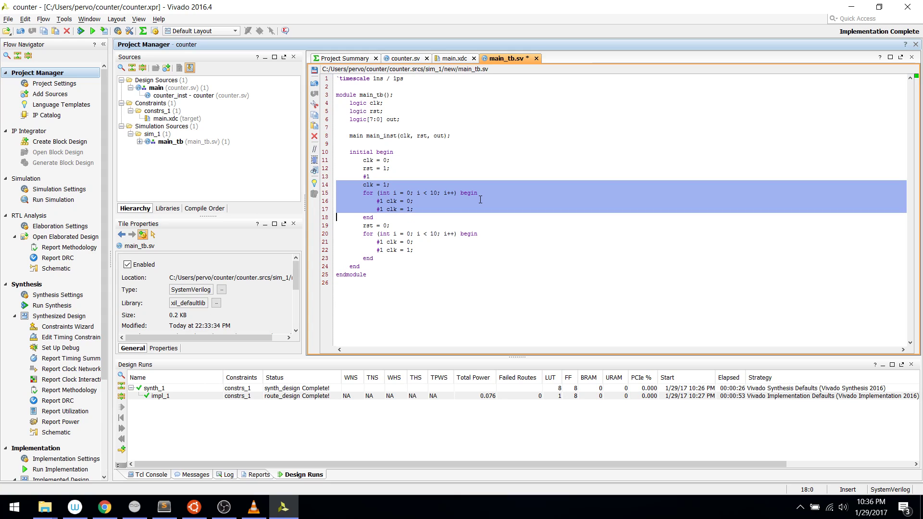
key(shift+Up)
key(Right)
key(Down)
key(End)
key(Home)
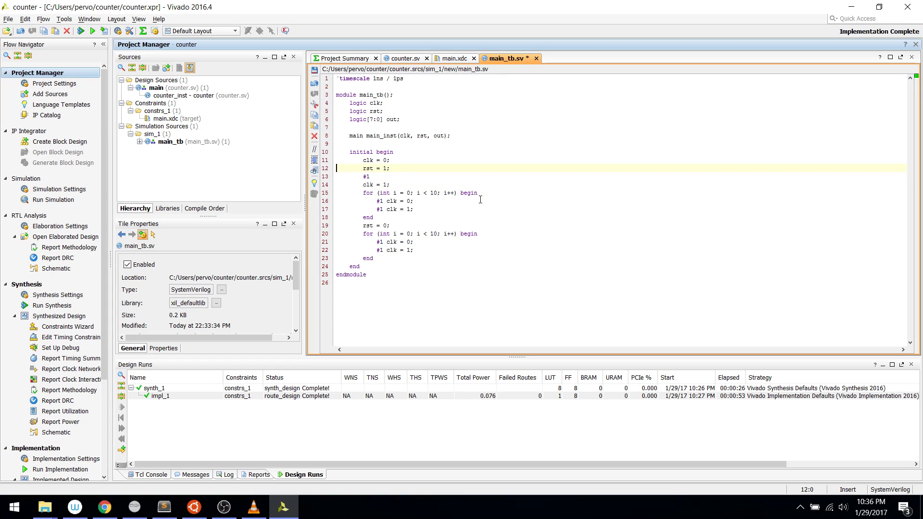
- Move the "rst = 1;" line above "clk = 0;" at the start of the initial block
key(shift+Down)
key(ctrl+x)
key(Up)
key(ctrl+v)
key(shift+Down)
key(shift+Down)
key(shift+Down)
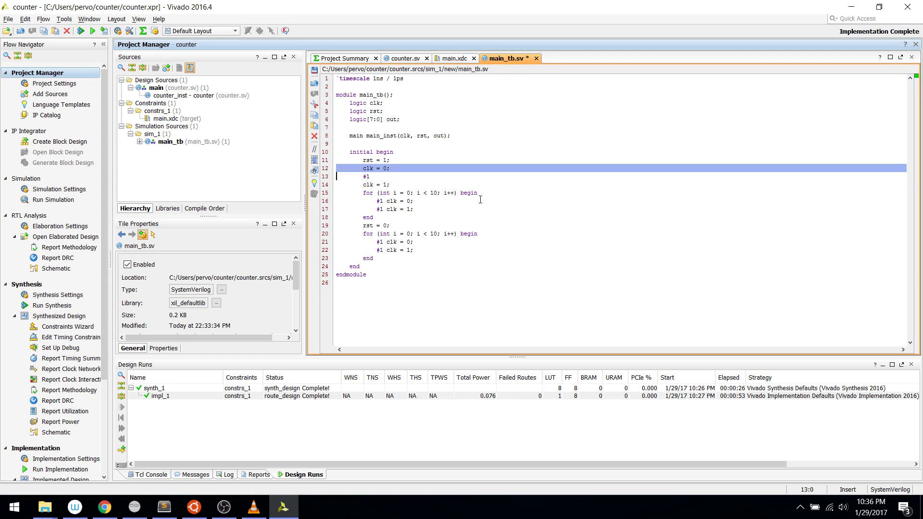
- Delete the initial "clk = 0;", "#1" and "clk = 1;" lines between "rst = 1;" and the first for loop
key(BackSpace)
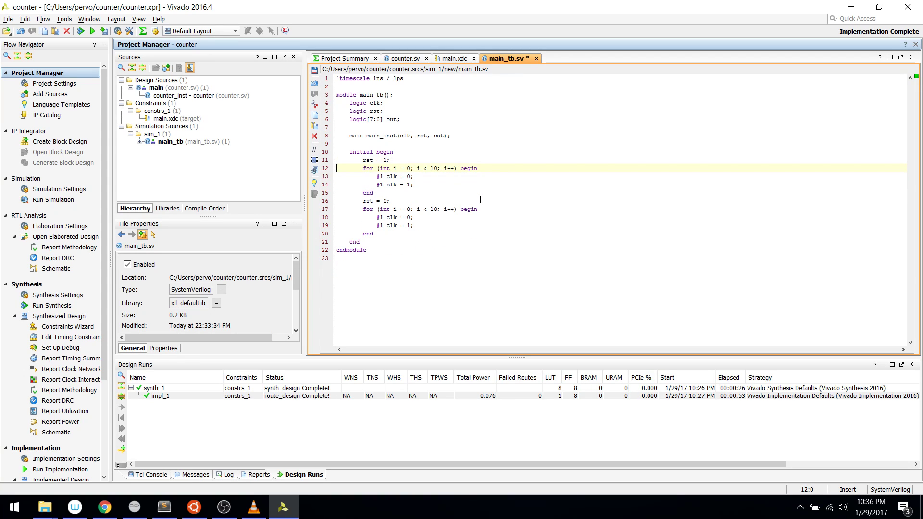
key(shift+Down)
key(shift+Up)
- Review the first clock loop, the "rst = 0;" line and the second clock loop in the initial block
key(shift+Down)
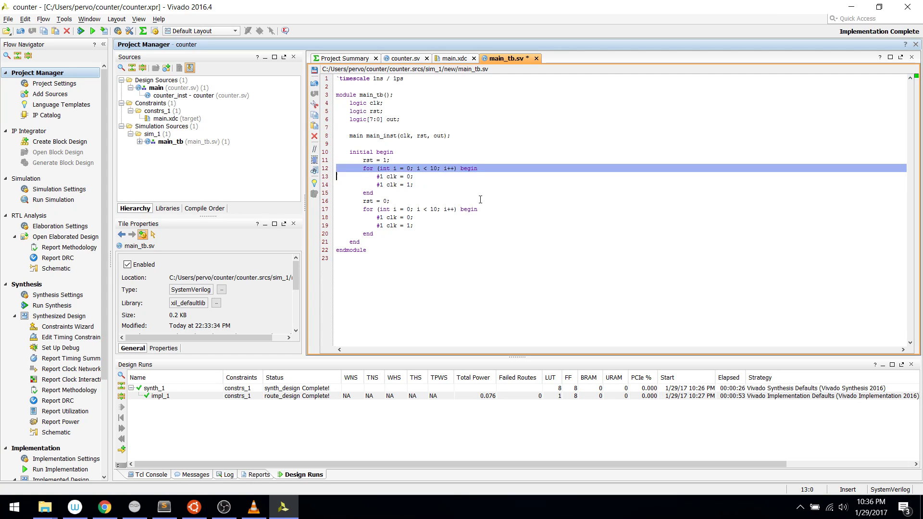
key(shift+Down)
key(shift+Down)
key(shift+Down)
key(Right)
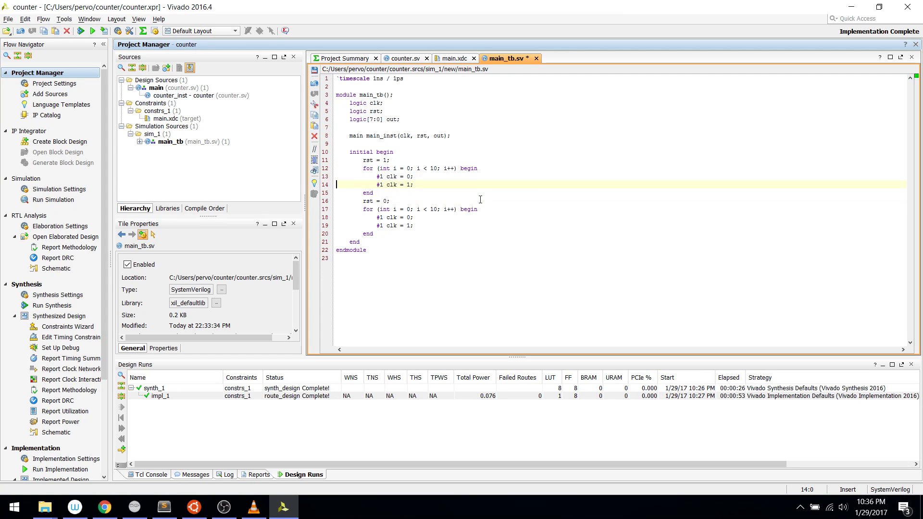
key(Up)
key(Up)
key(shift+Down)
key(shift+Down)
key(shift+Down)
key(shift+Down)
key(Right)
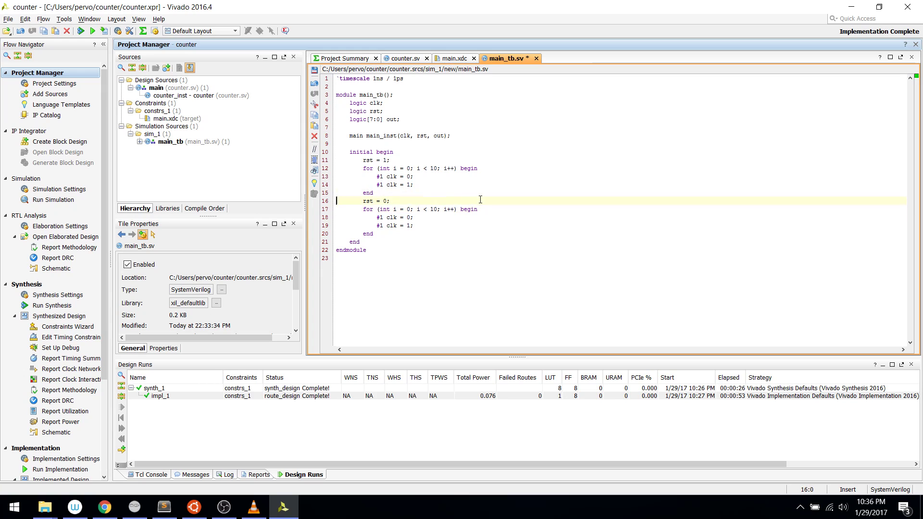
key(shift+Down)
key(Right)
key(shift+Down)
key(shift+Down)
key(shift+Down)
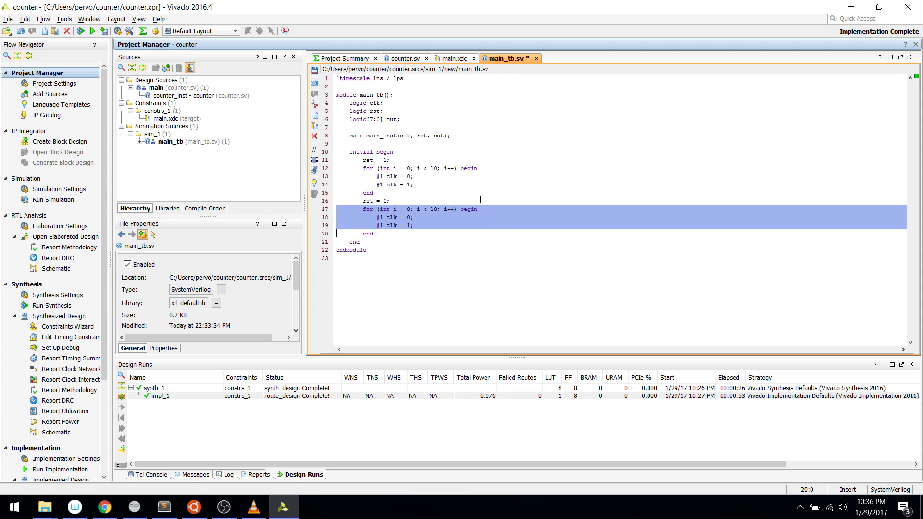
key(Right)
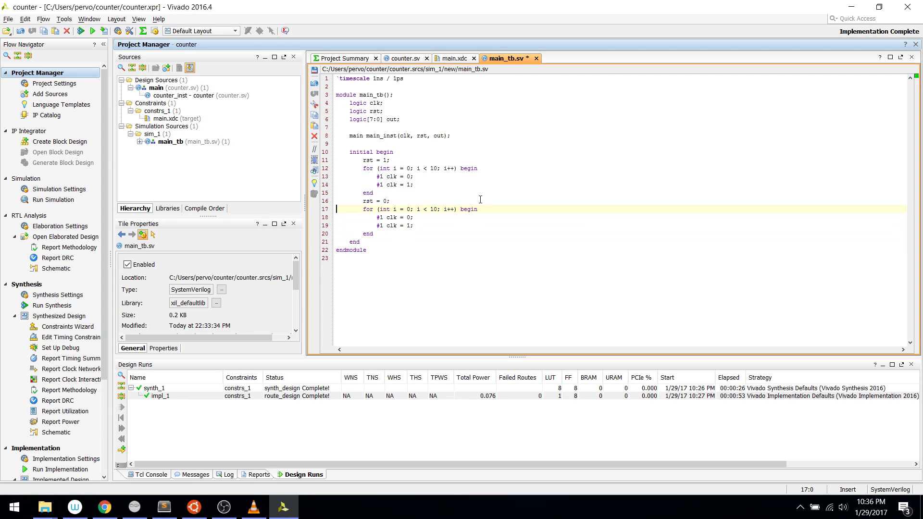
key(Down)
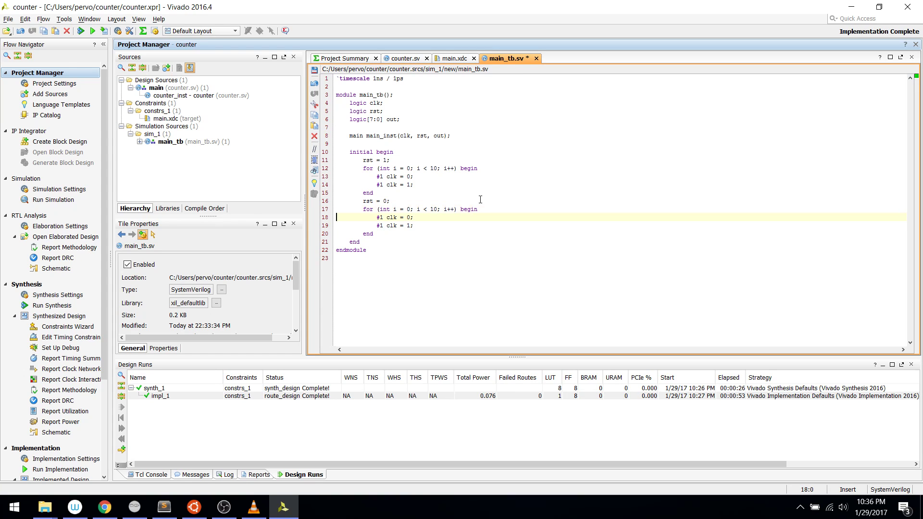
key(Down)
key(Down)
key(Down)
key(Down)
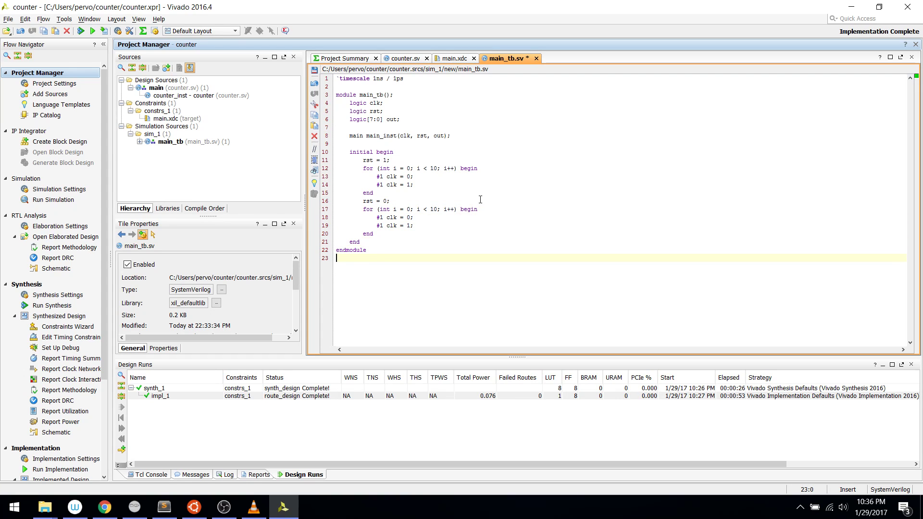
- Save main_tb.sv and run the behavioral simulation
key(ctrl+s)
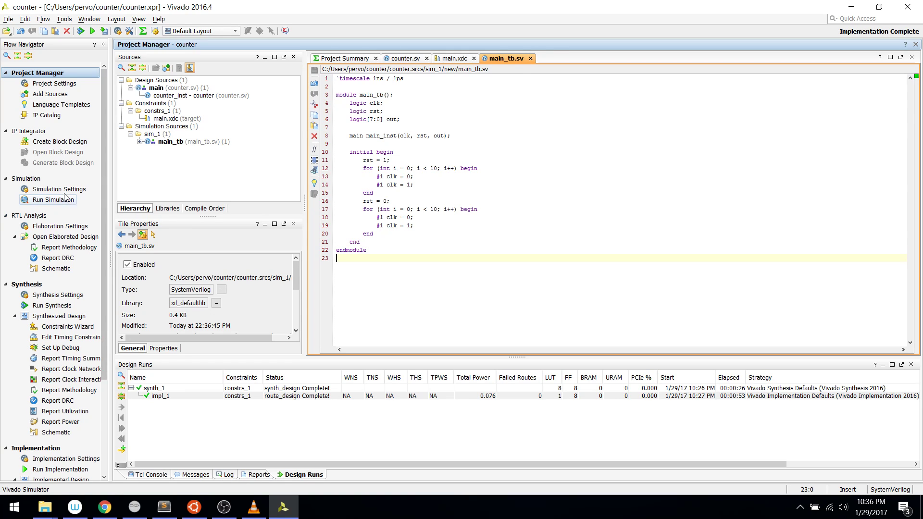
click(53, 200)
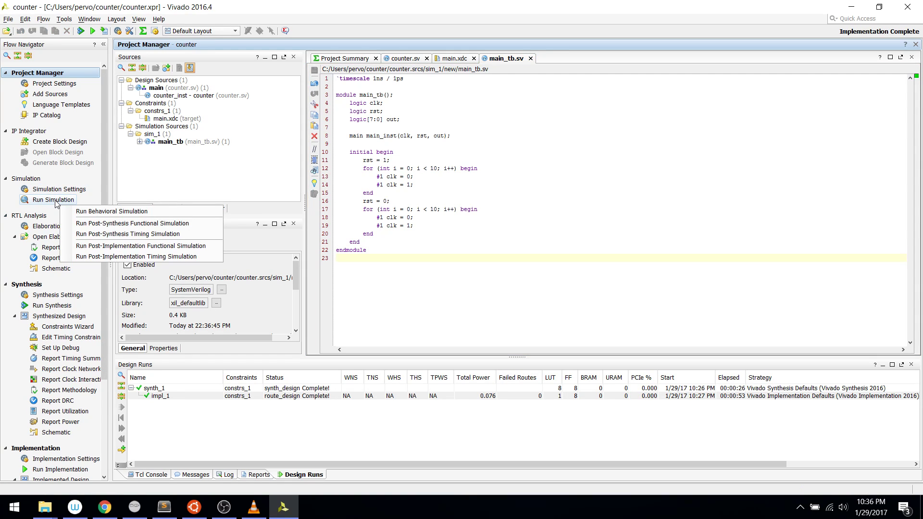
click(80, 212)
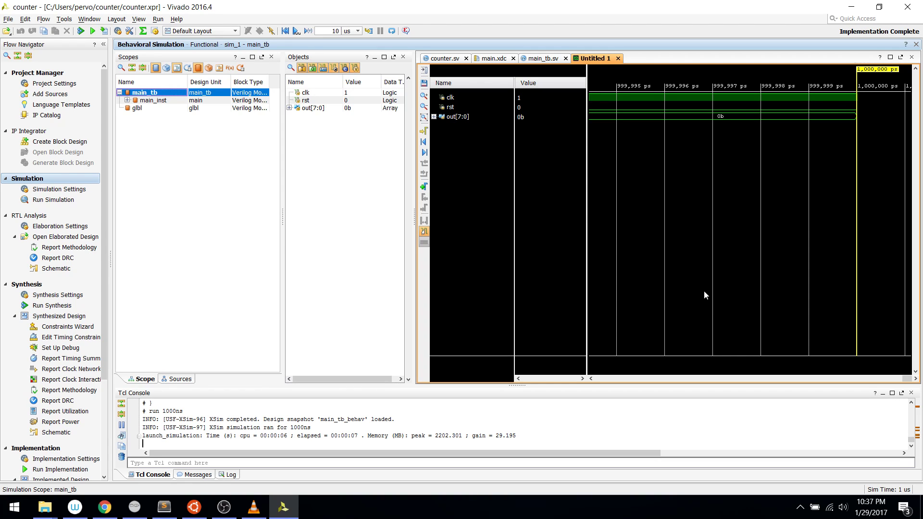
- Examine clk, rst and out[7:0] from 0 ns through the reset period in the behavioral simulation waveform
ctrl+scroll(647, 217, down, 6)
ctrl+scroll(648, 215, down, 7)
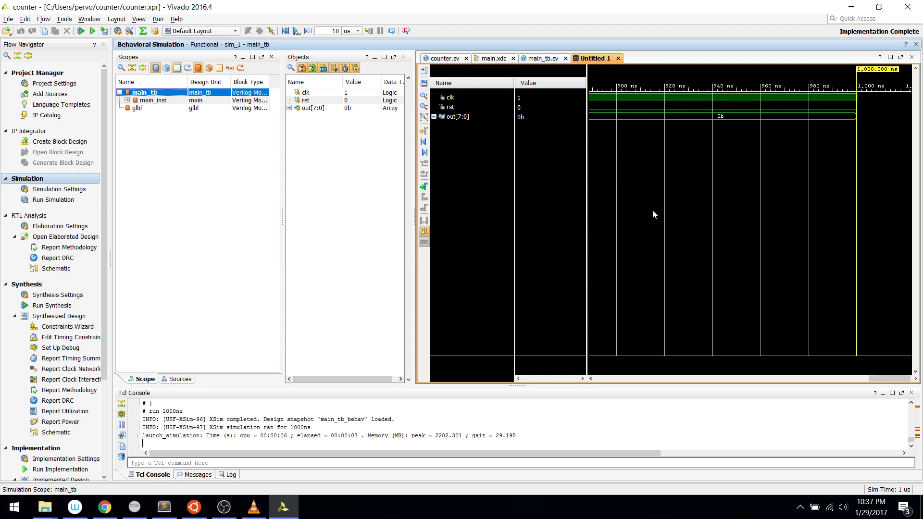
ctrl+scroll(653, 214, down, 4)
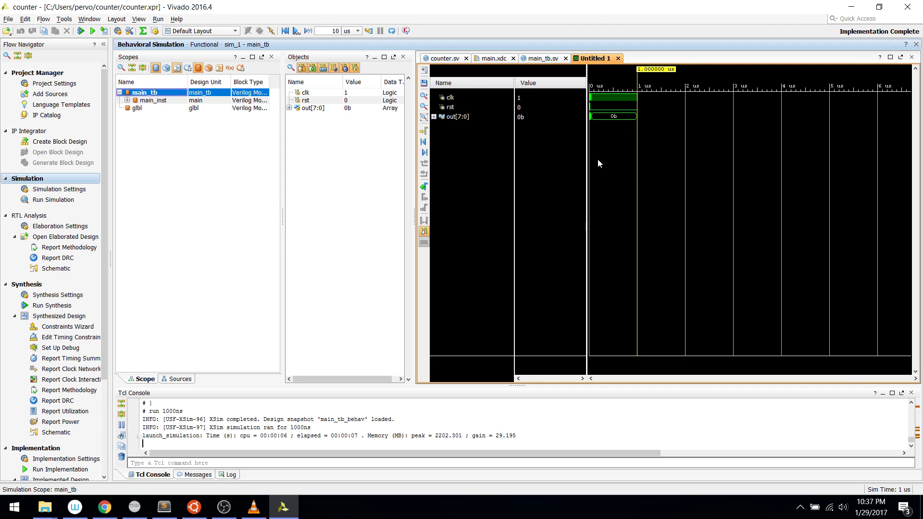
ctrl+scroll(598, 158, up, 1)
ctrl+scroll(598, 158, up, 2)
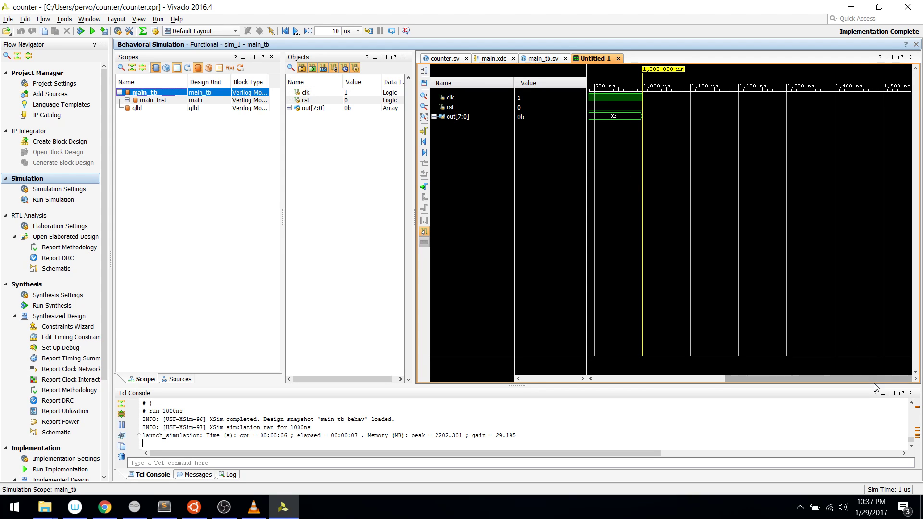
drag(876, 385, 727, 379)
ctrl+scroll(625, 163, up, 2)
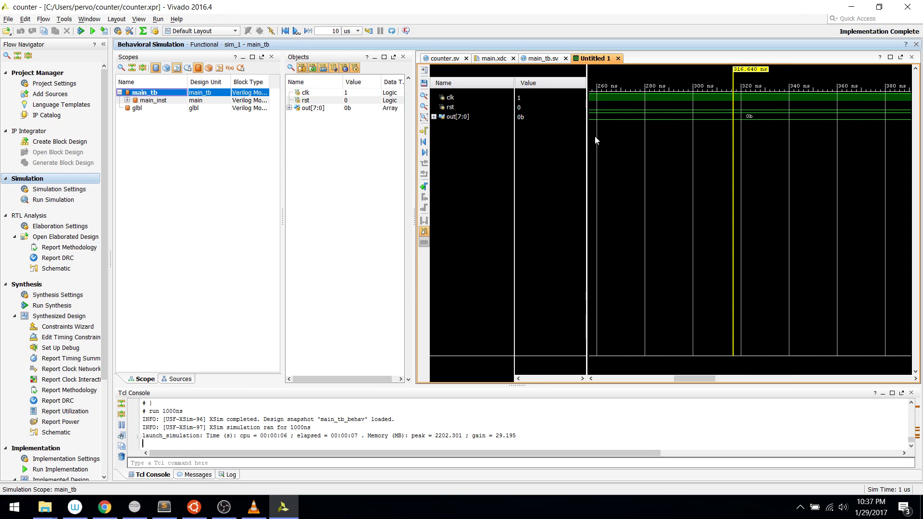
drag(694, 378, 611, 380)
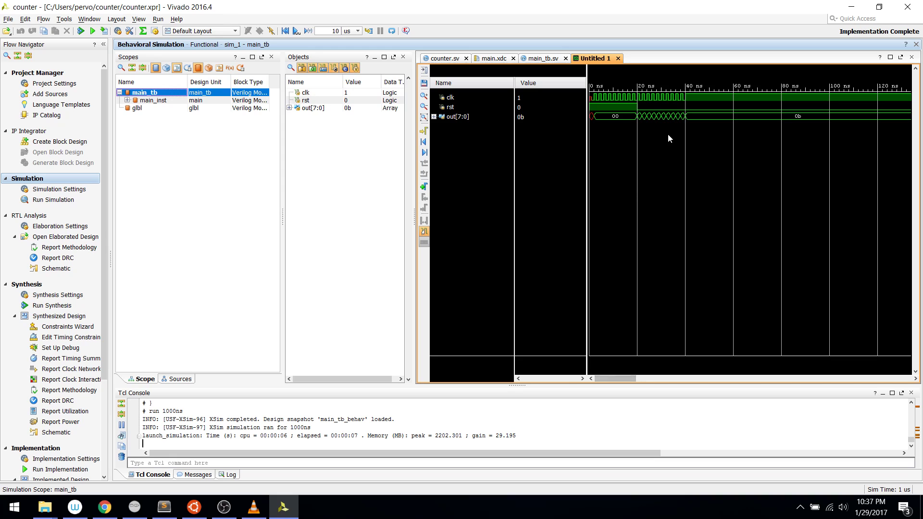
ctrl+scroll(668, 134, up, 2)
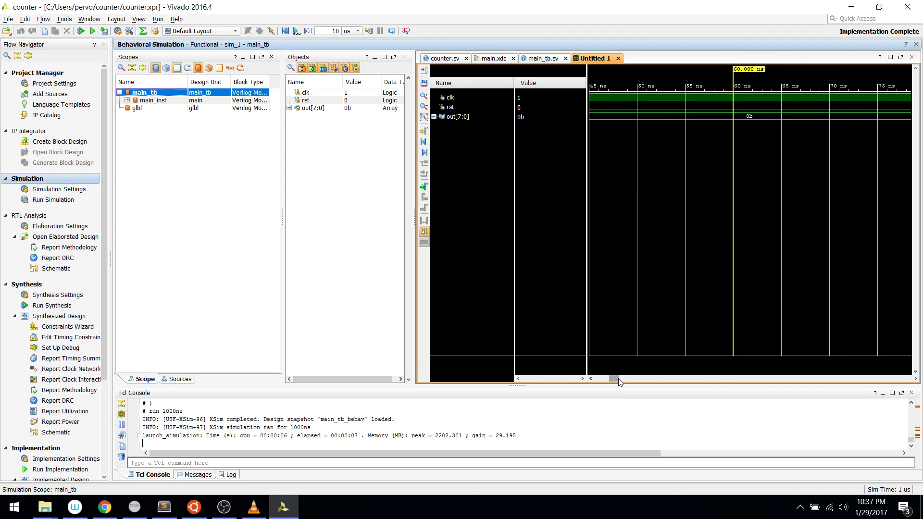
drag(618, 378, 594, 383)
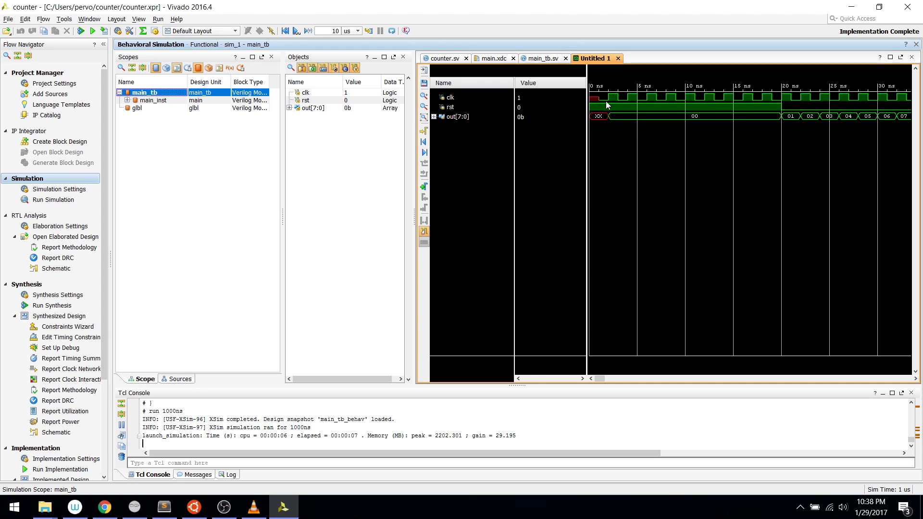
- Expand out[7:0] into its individual bits and examine the count values after reset is released
mouse_move(610, 117)
click(915, 378)
click(915, 378)
click(915, 378)
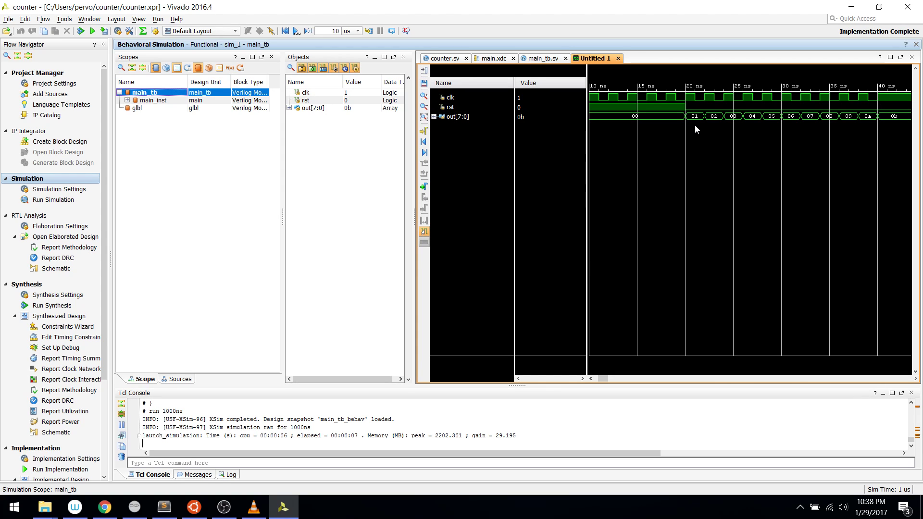
mouse_move(693, 118)
click(434, 116)
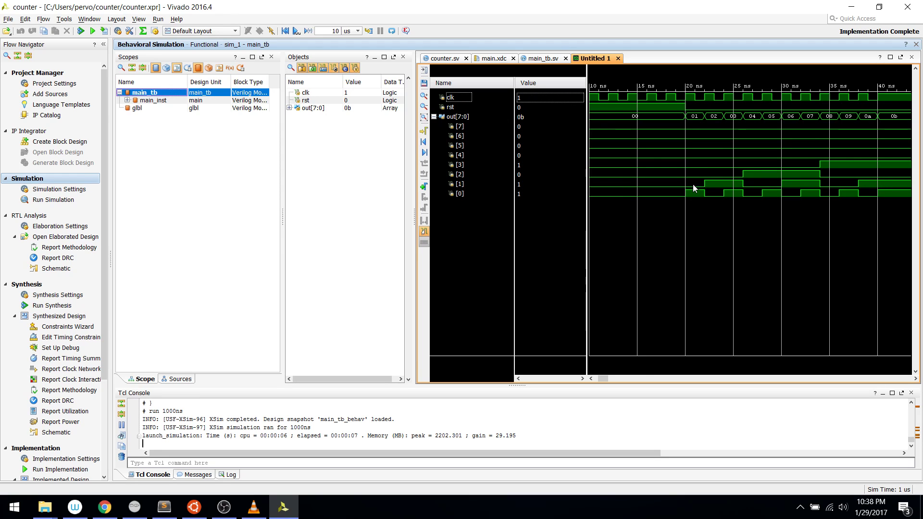
click(915, 379)
click(915, 379)
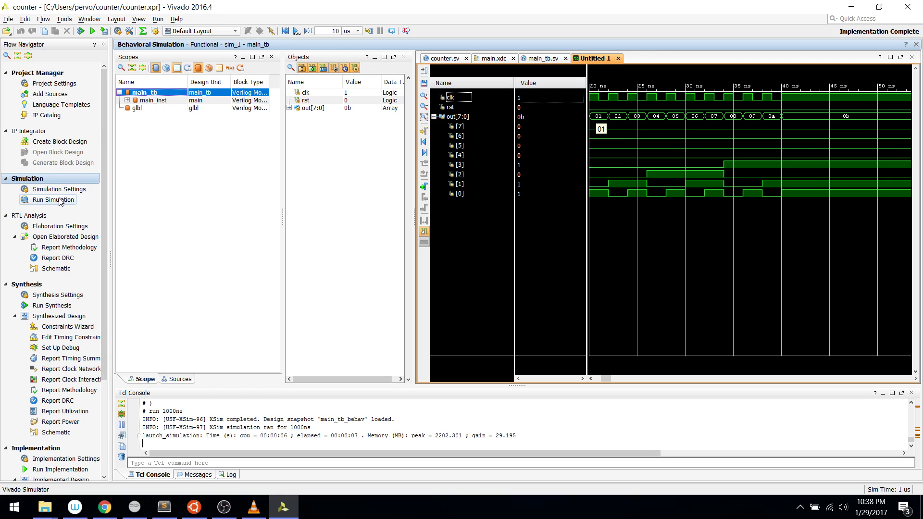
- Open the elaborated design and expand counter_inst in the schematic to examine its adder, register and clk and rst connections
click(53, 238)
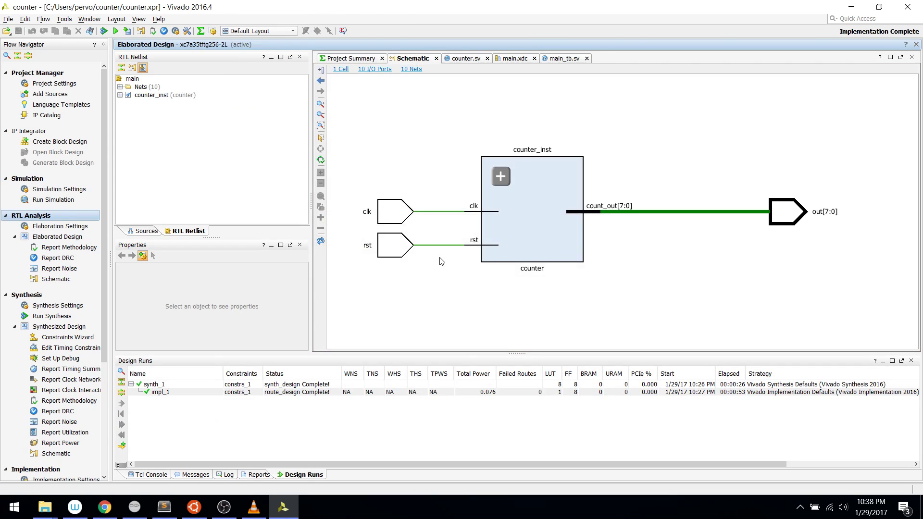
click(500, 176)
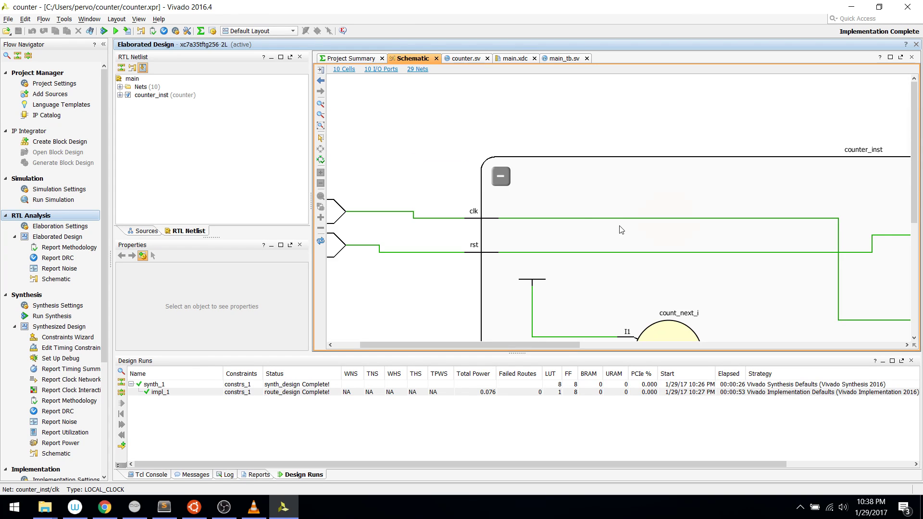
scroll(619, 236, down, 3)
scroll(616, 256, right, 3)
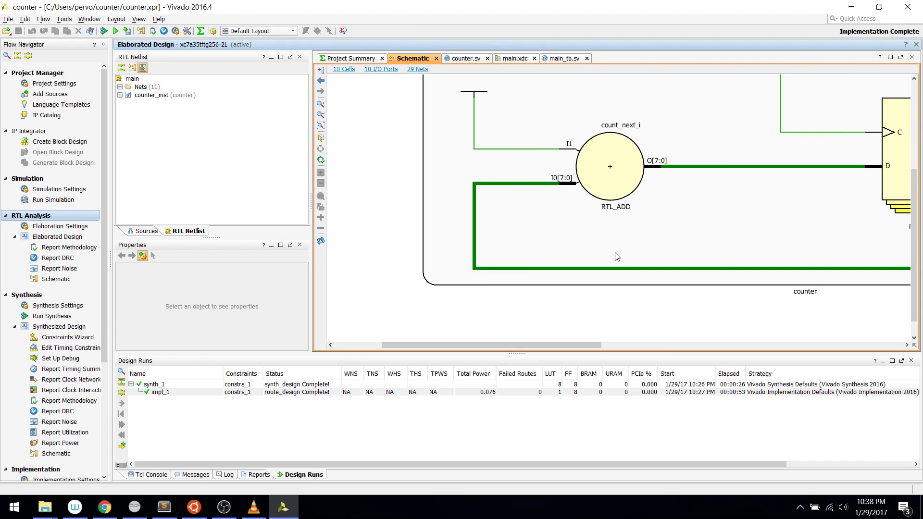
scroll(617, 256, right, 3)
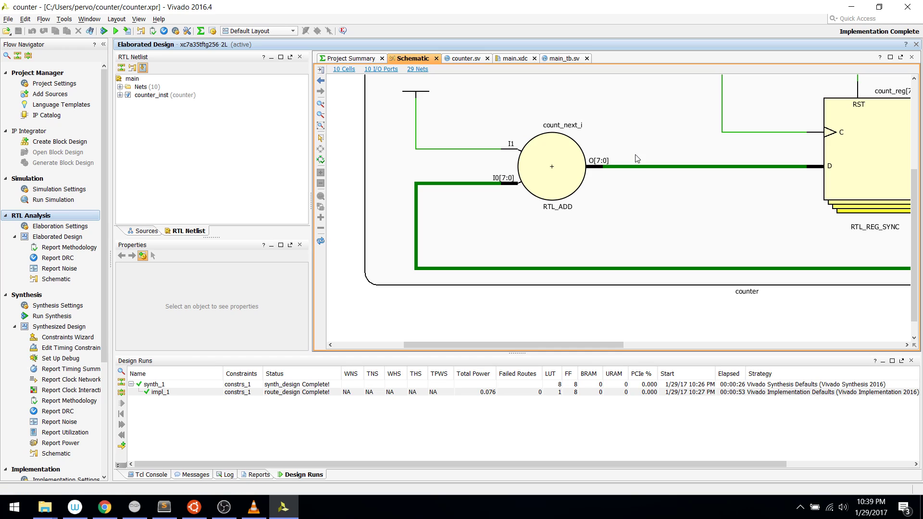
scroll(637, 159, up, 3)
scroll(600, 176, up, 5)
scroll(600, 176, down, 5)
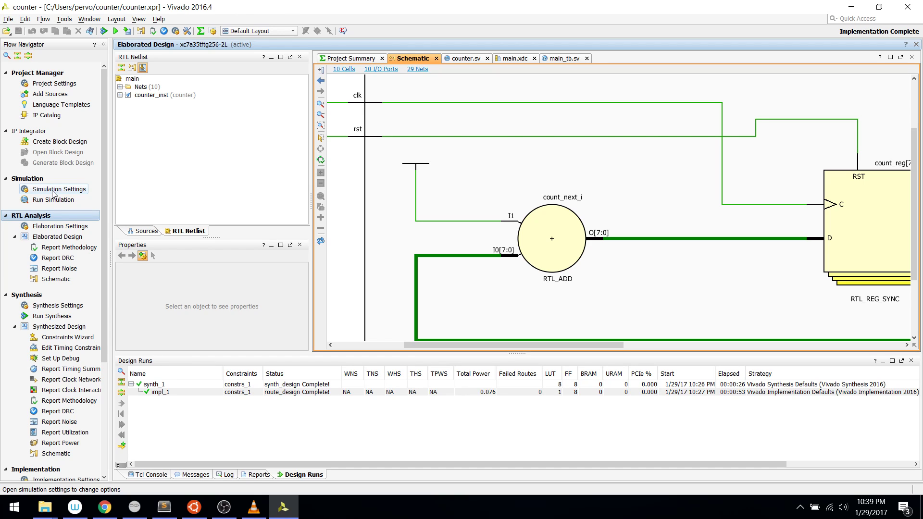
- Check the main_tb.sv code and run the post-synthesis functional simulation, allowing the stale synth_1 design to close
click(574, 57)
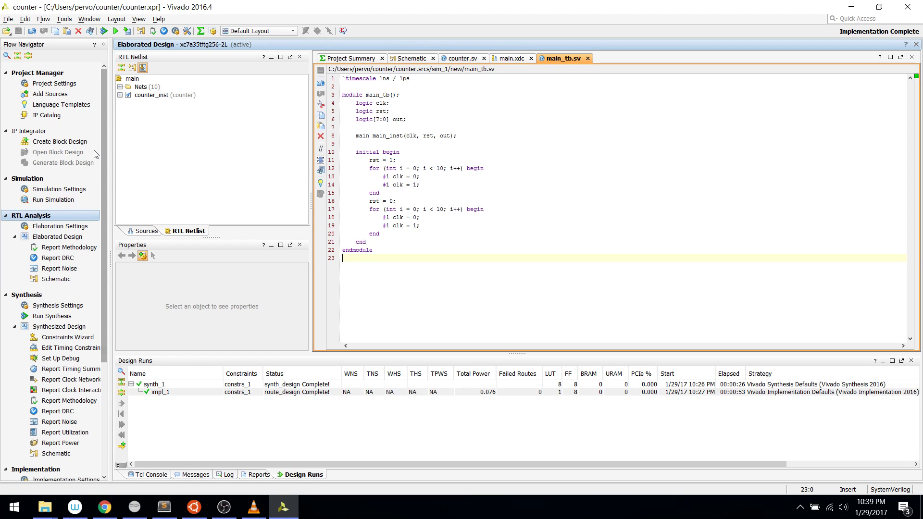
click(59, 203)
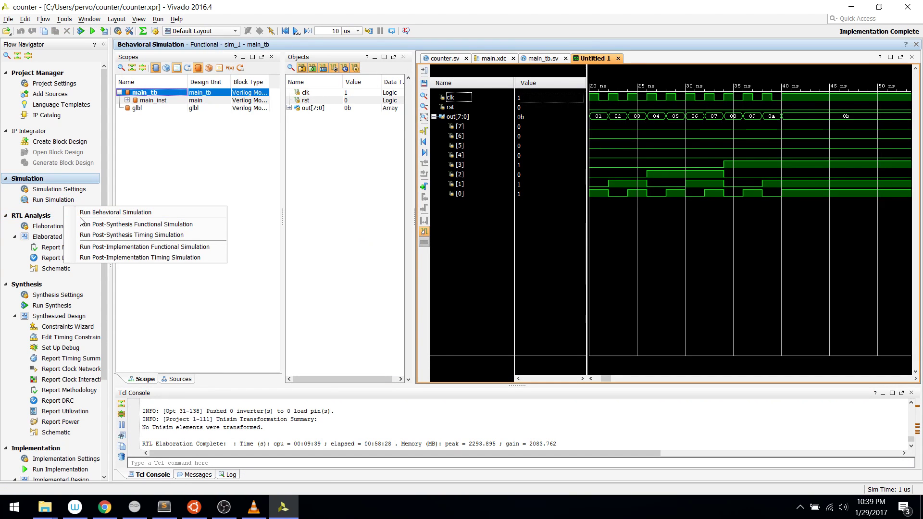
click(129, 224)
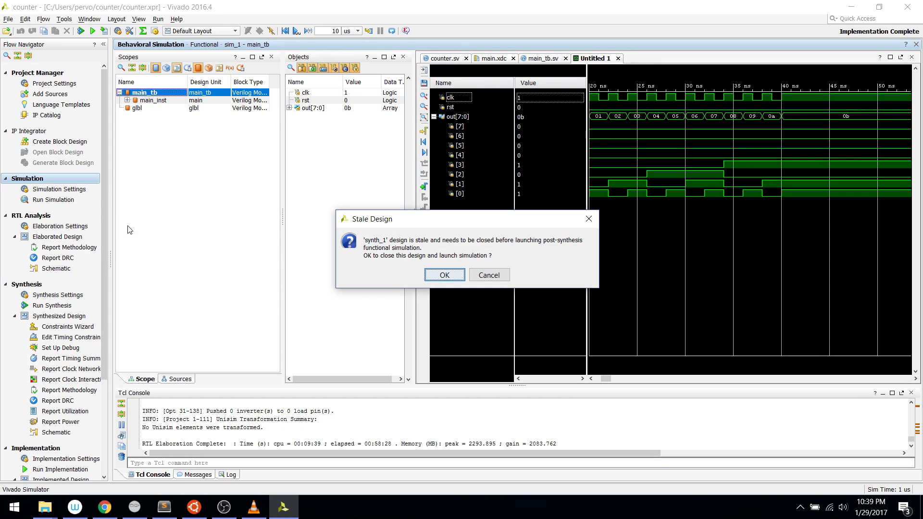
click(444, 275)
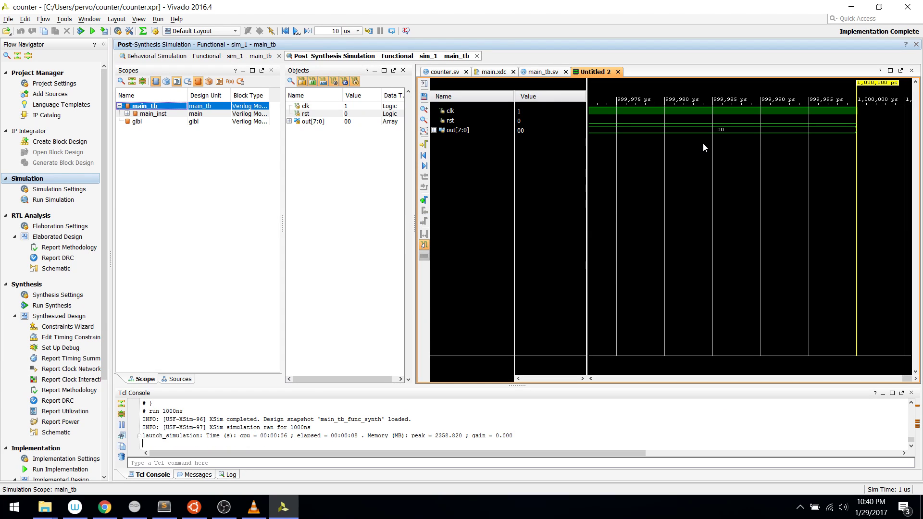
- Examine clk, rst and out[7:0] over roughly the first 60 ns of the post-synthesis simulation waveform
ctrl+scroll(705, 141, down, 11)
ctrl+scroll(704, 140, down, 2)
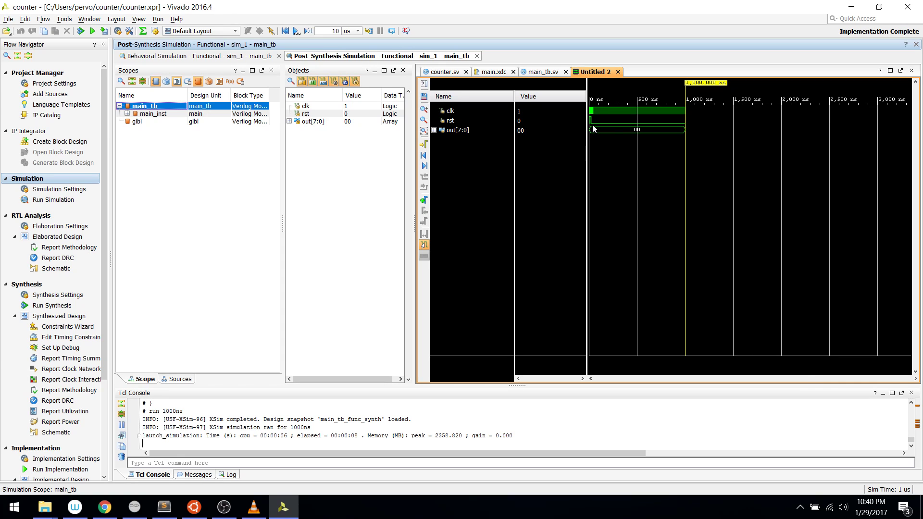
ctrl+scroll(593, 128, up, 2)
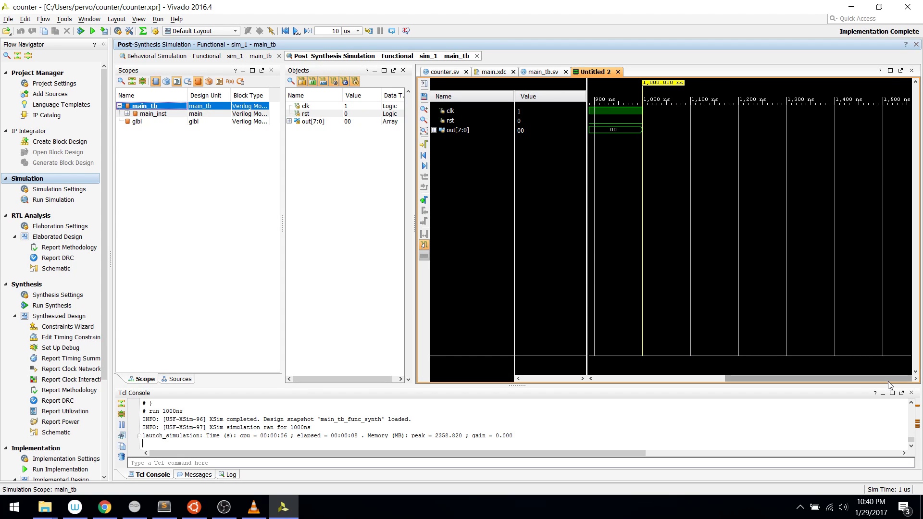
drag(899, 379, 665, 383)
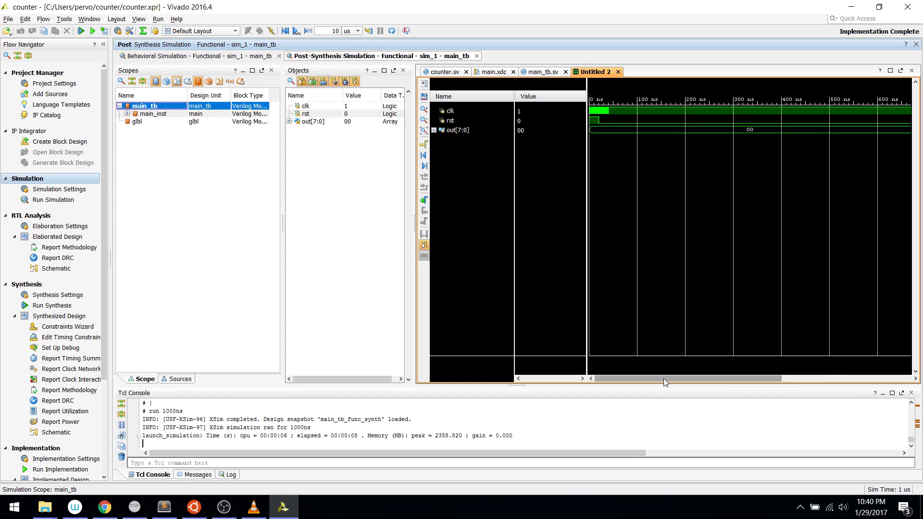
ctrl+scroll(605, 119, up, 3)
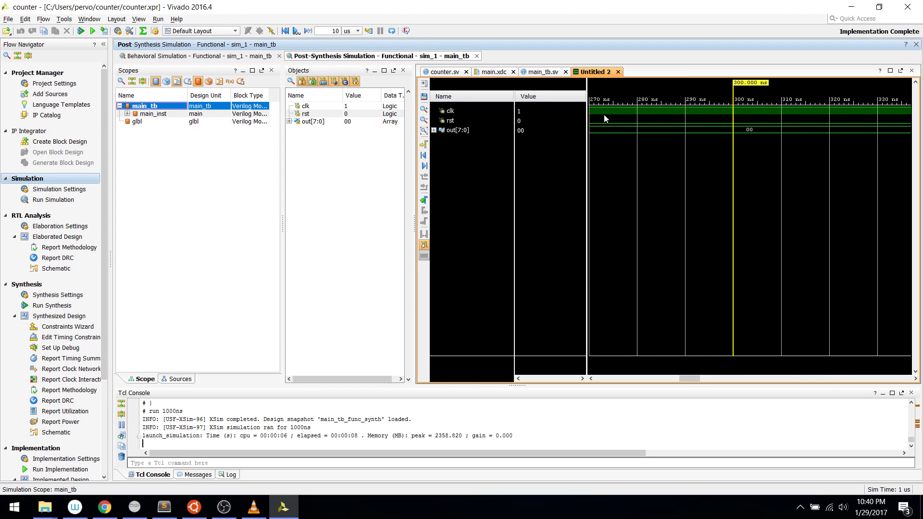
drag(693, 377, 607, 387)
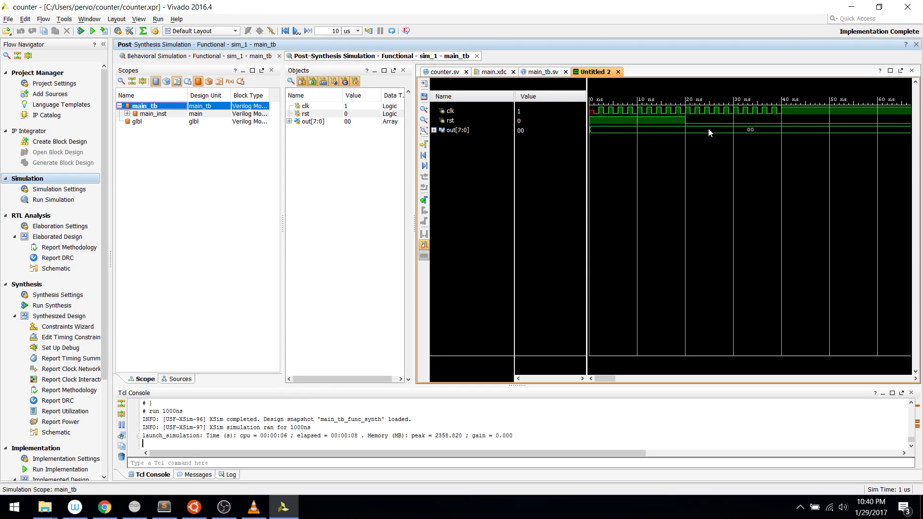
- Examine clk, rst and out[7:0] around the 30 ns mark in the post-synthesis functional simulation waveform
click(434, 130)
click(434, 130)
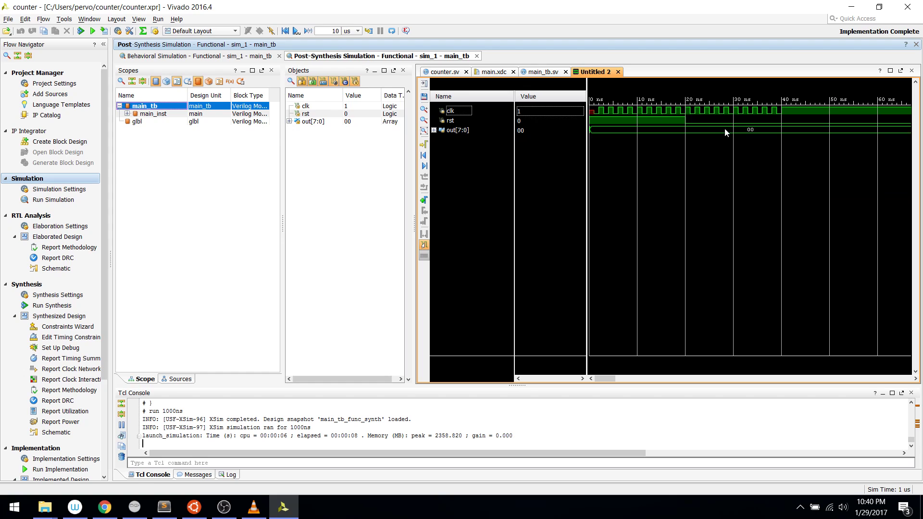
ctrl+scroll(709, 129, up, 1)
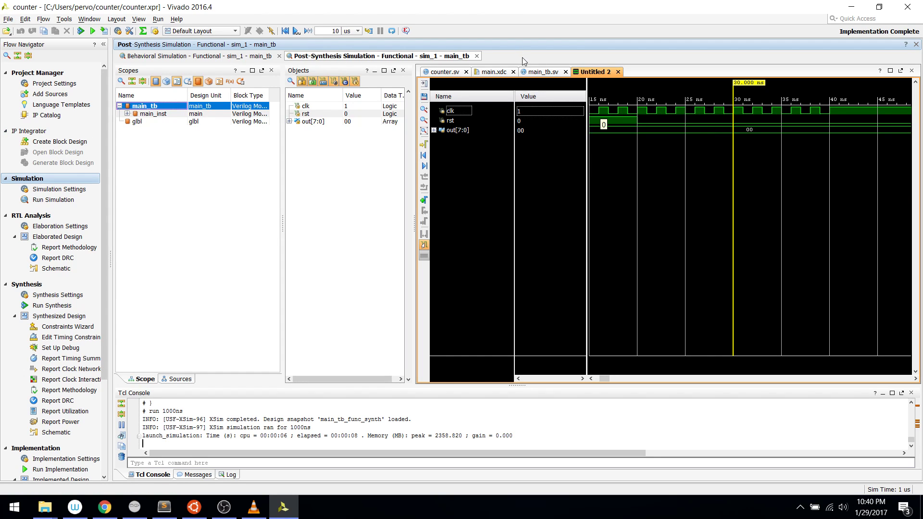
- In main_tb.sv, set both clk delays in the first for loop, where rst is 1, to #5
click(537, 72)
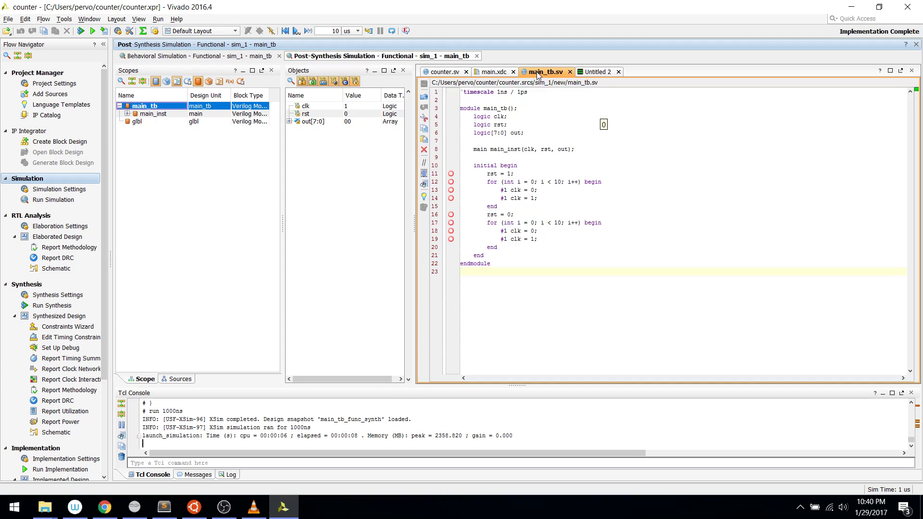
click(526, 222)
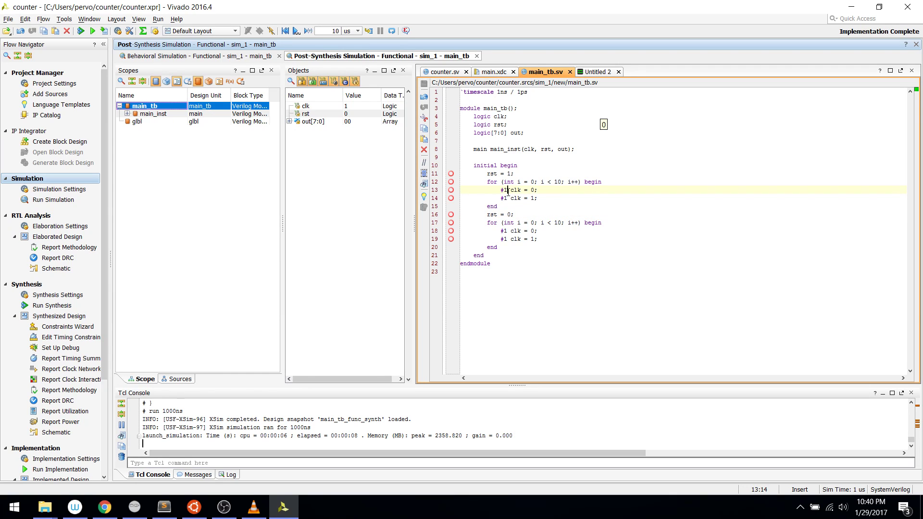
key(BackSpace)
text(5)
key(Down)
key(BackSpace)
text(5)
- Set both clk delays in the second for loop, where rst is 0, to #5 and save main_tb.sv
key(Down)
key(Down)
key(Down)
key(Down)
key(BackSpace)
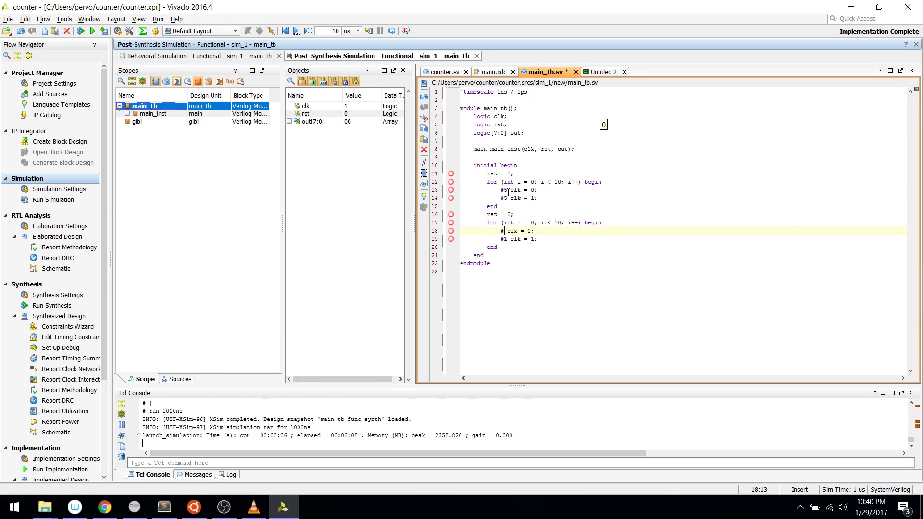
text(5)
key(ctrl+s)
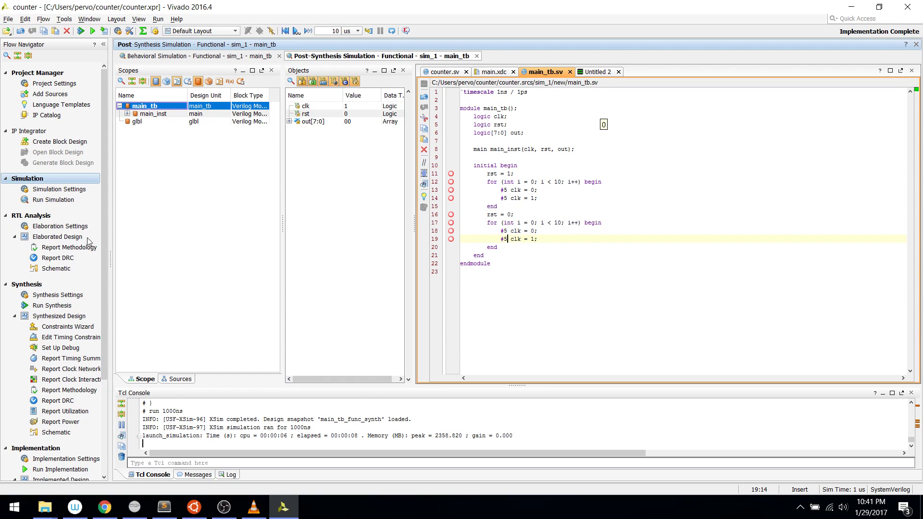
- Run the post-synthesis timing simulation and examine its waveform at about 225 ns
click(47, 200)
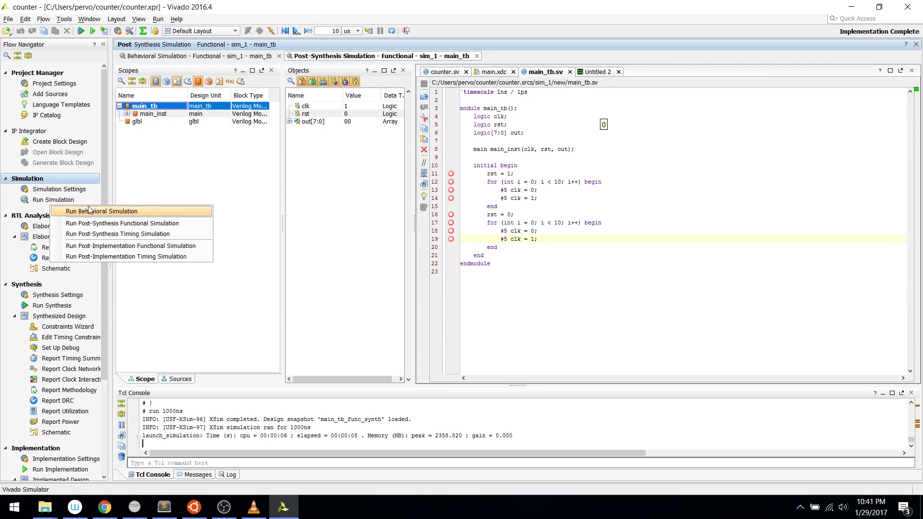
click(104, 235)
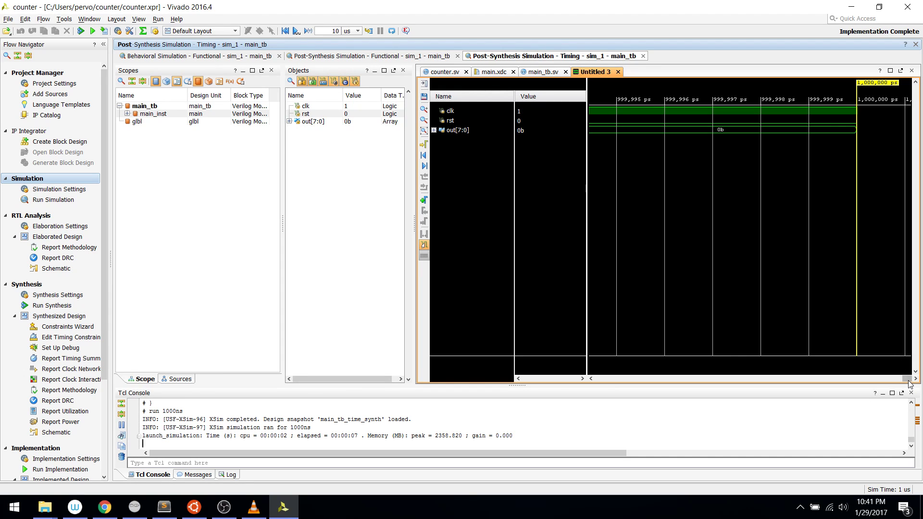
drag(908, 380, 670, 359)
click(671, 358)
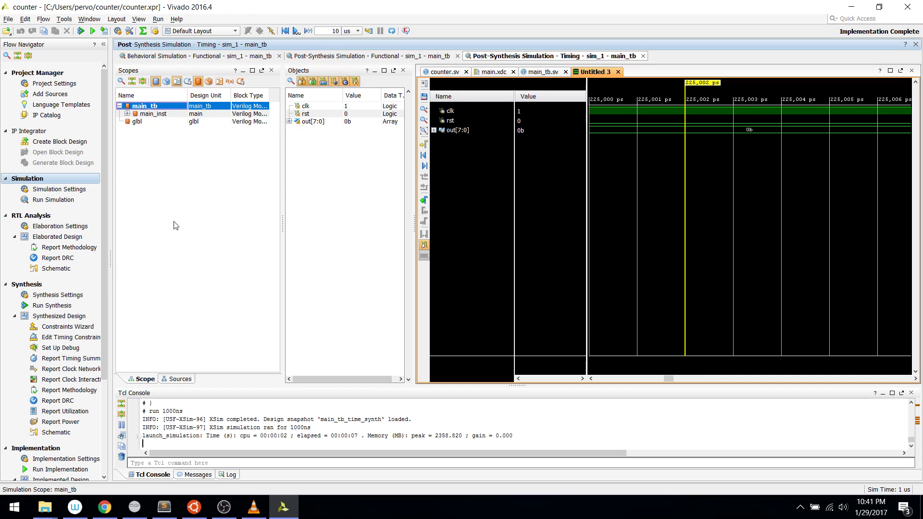
- Run the post-implementation timing simulation and examine its waveform at about 106 ns
click(67, 200)
click(112, 254)
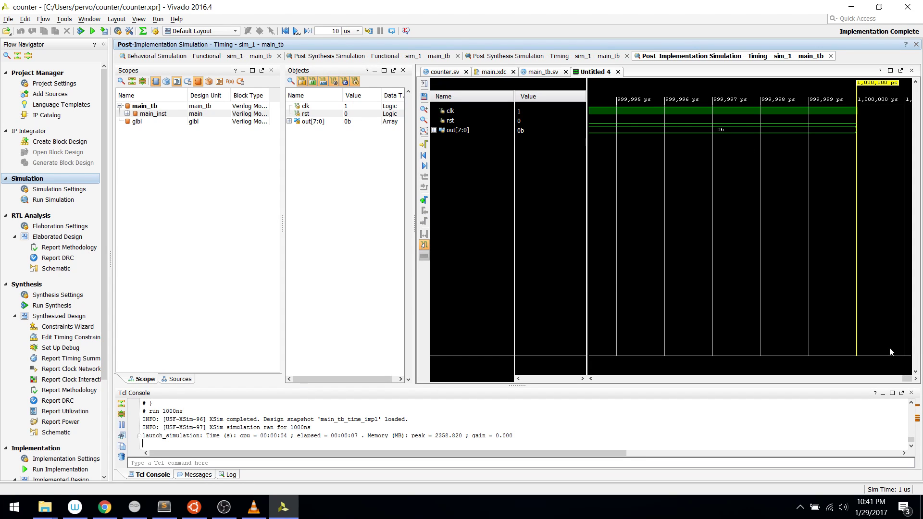
drag(907, 378, 635, 391)
click(635, 391)
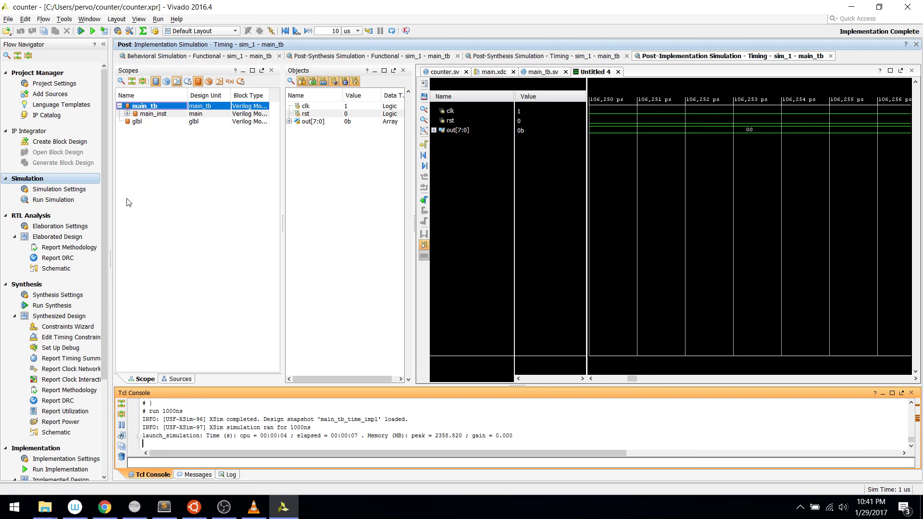
- Review the design flow stages from RTL analysis through synthesis, implementation and bitstream generation, and the available simulation types
scroll(59, 261, down, 3)
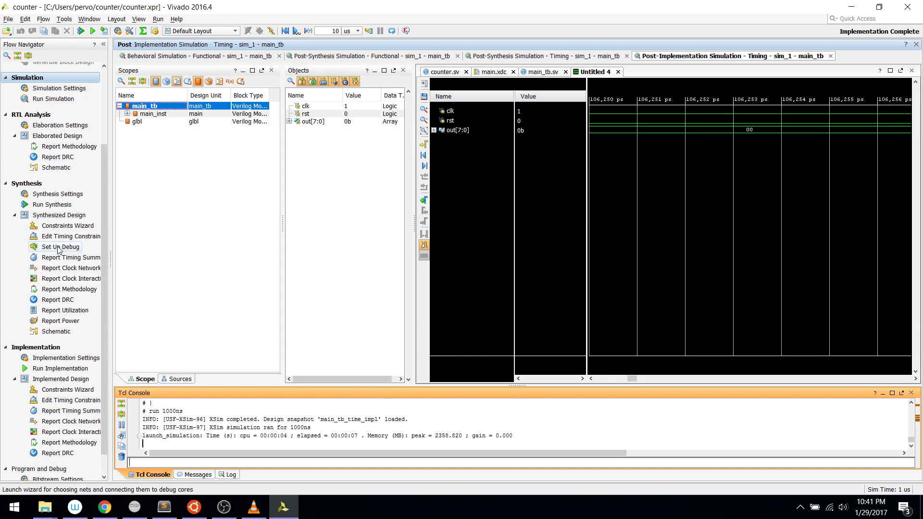
scroll(58, 250, down, 1)
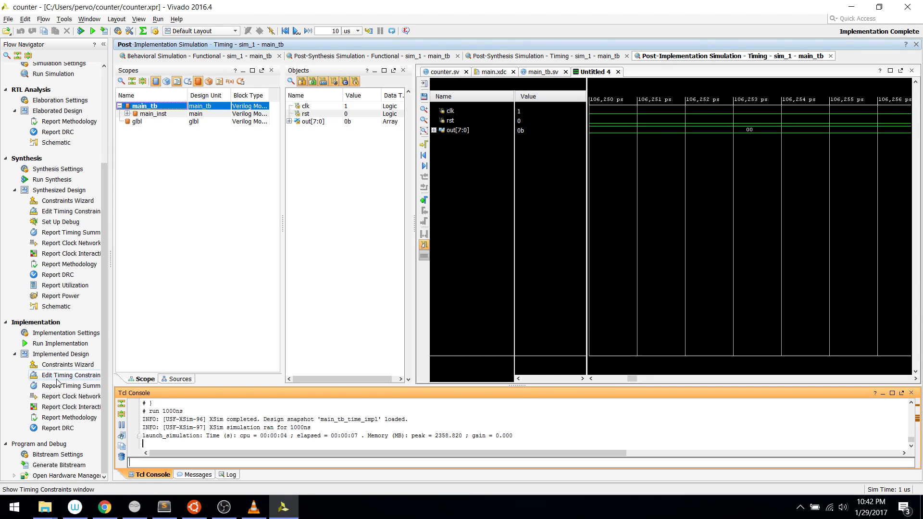
scroll(57, 382, up, 3)
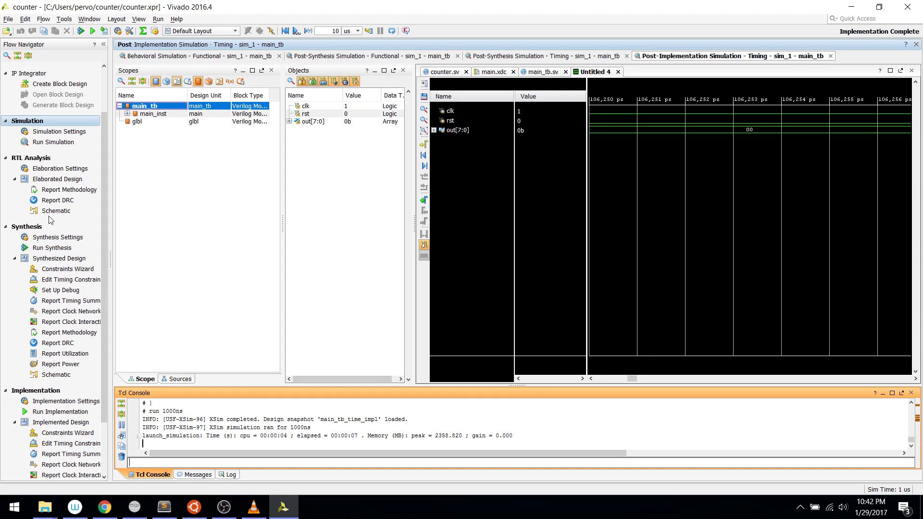
scroll(63, 295, down, 2)
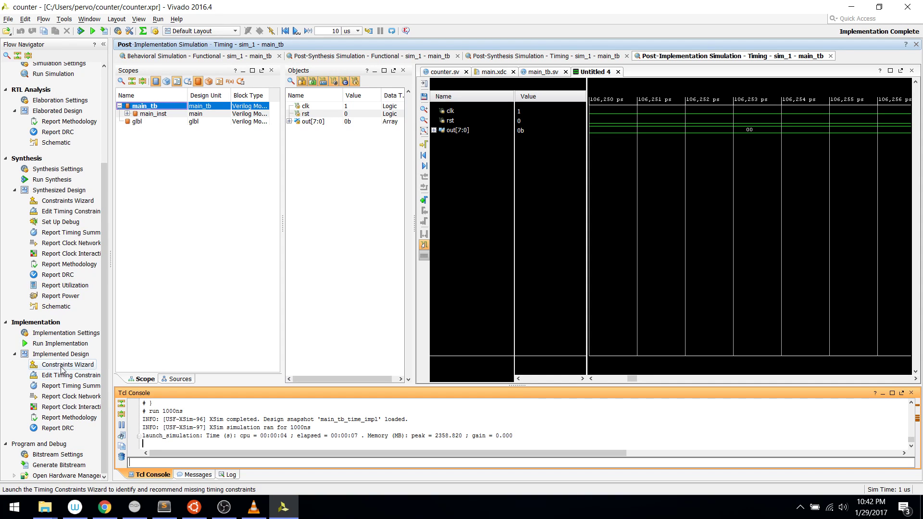
scroll(57, 192, up, 4)
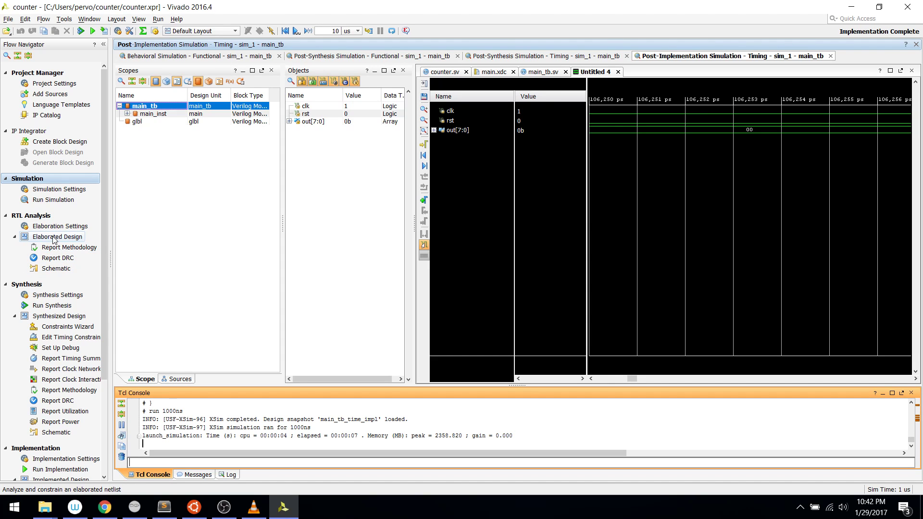
scroll(66, 281, down, 2)
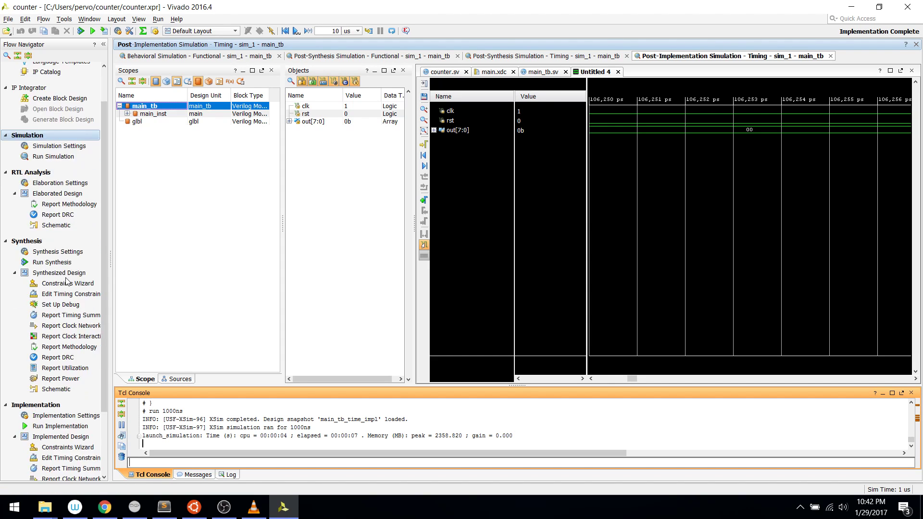
scroll(66, 281, down, 1)
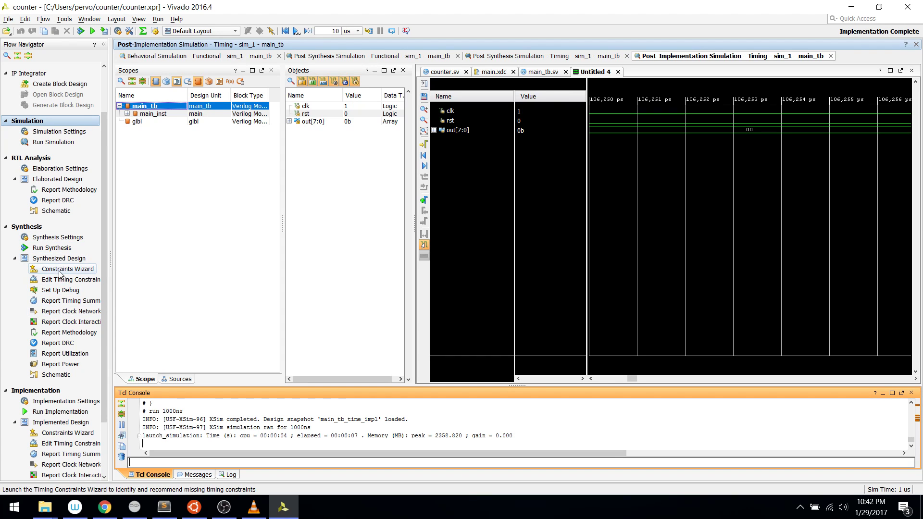
scroll(67, 312, down, 3)
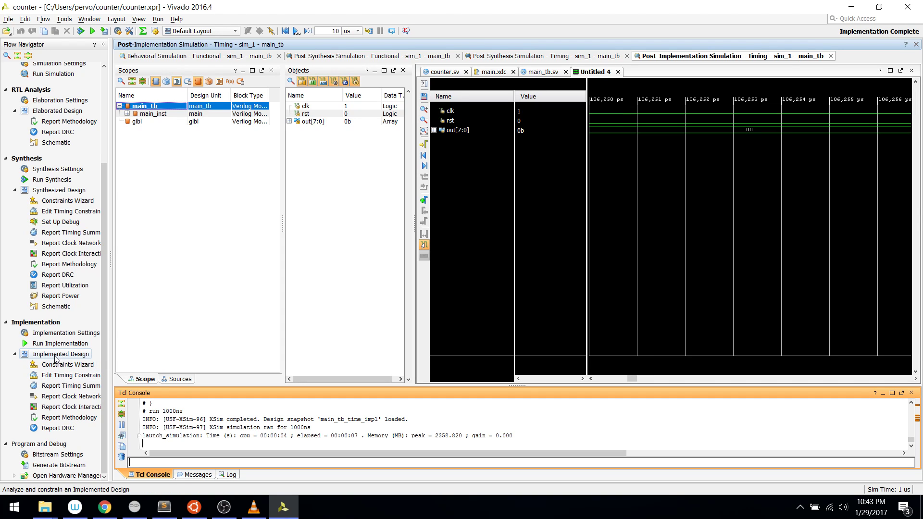
scroll(42, 272, up, 4)
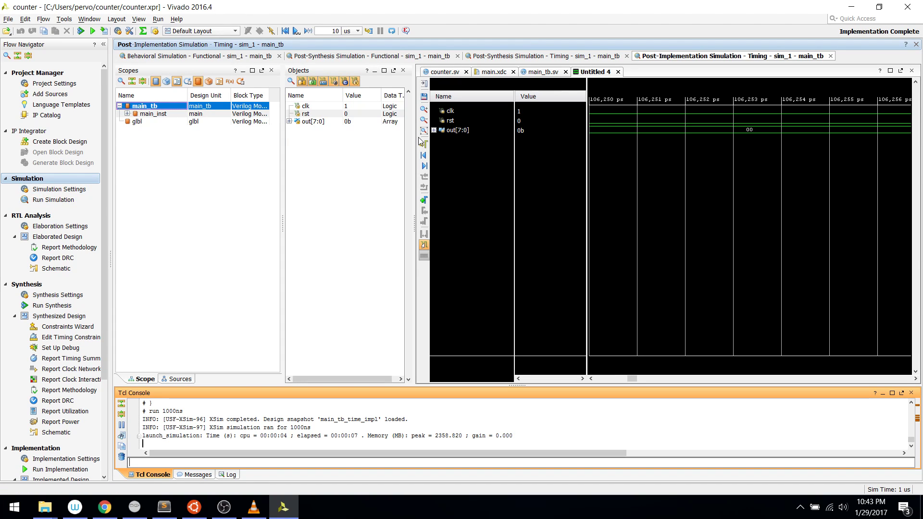
click(53, 201)
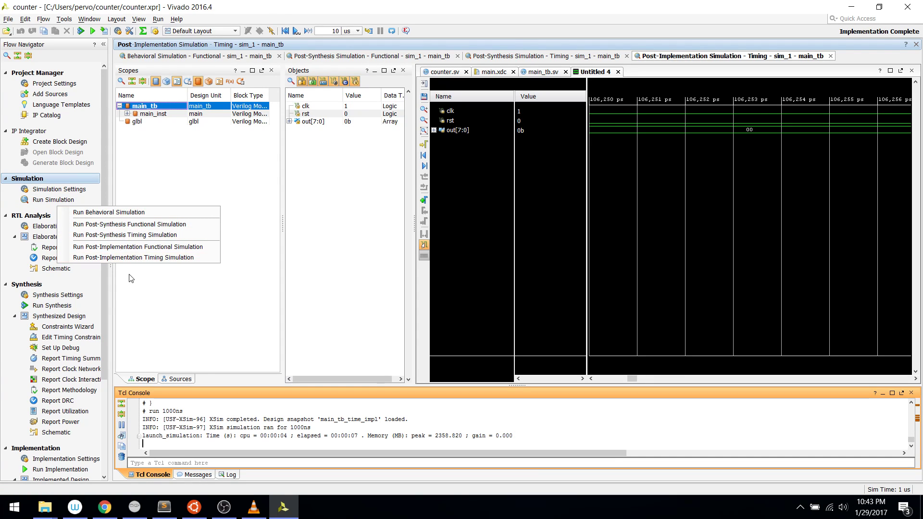
click(313, 4)
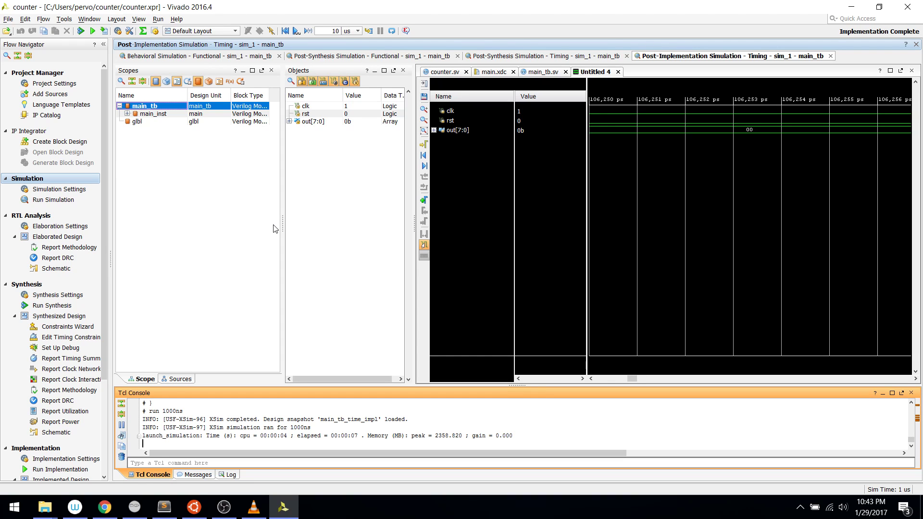
click(254, 507)
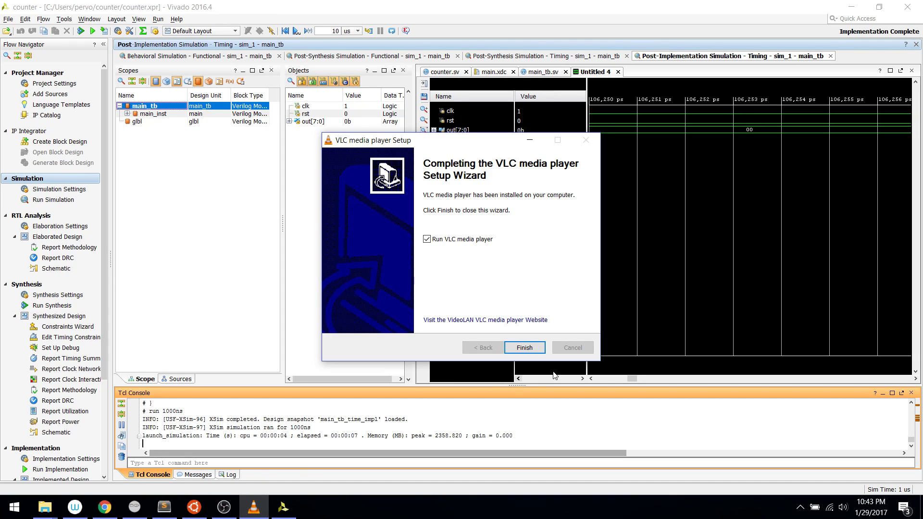
mouse_move(260, 511)
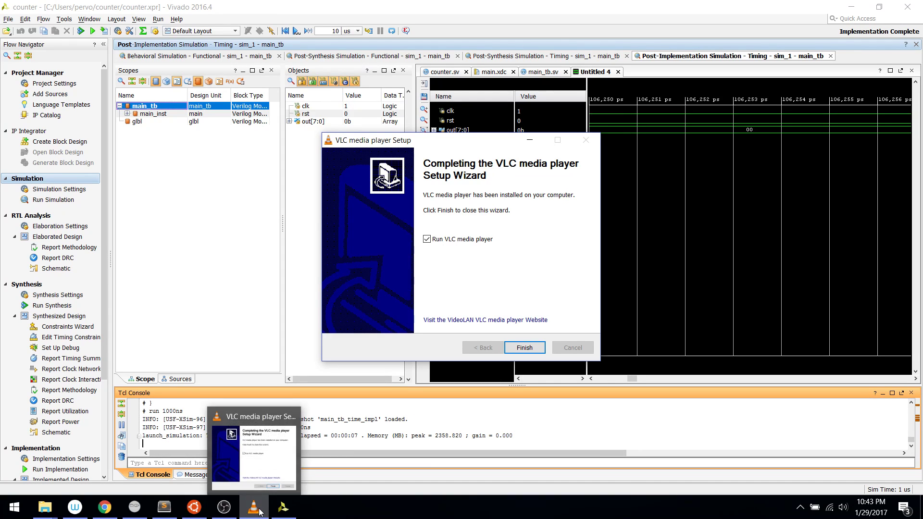
click(224, 507)
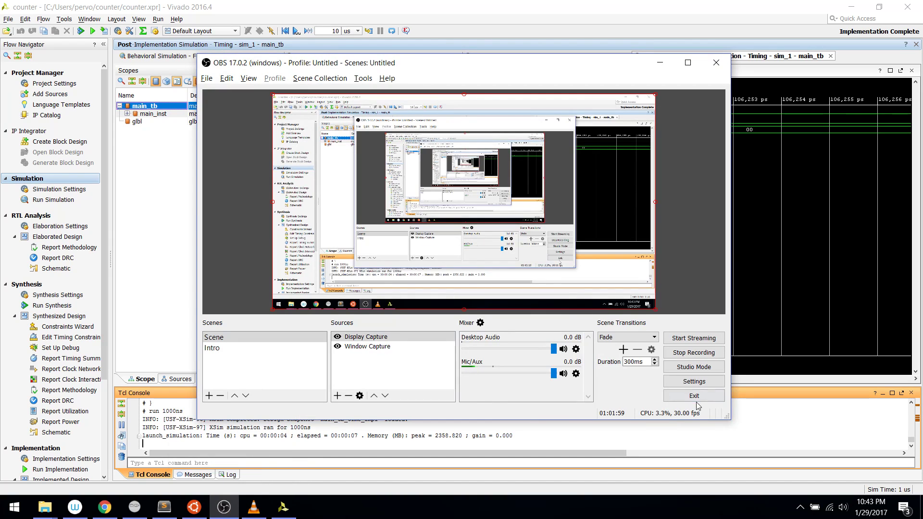